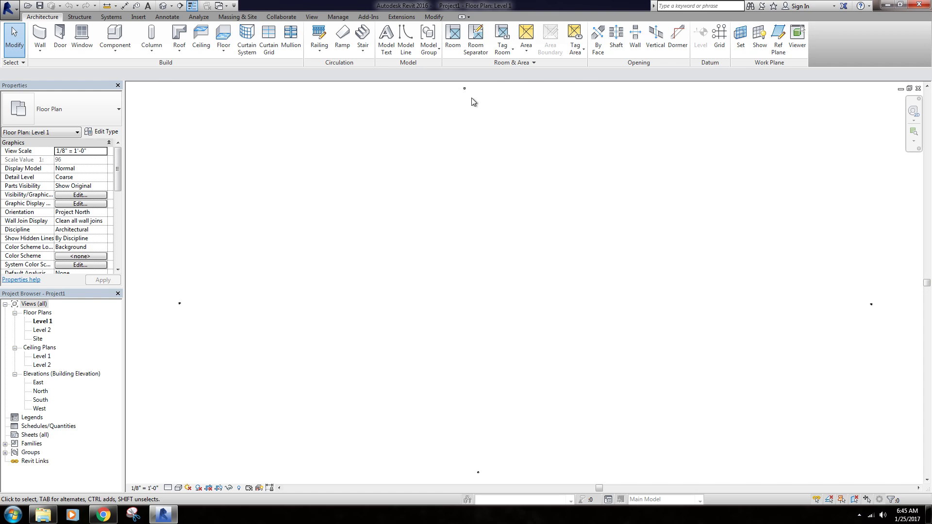
{"action": "left_click_drag", "start_coordinate": [449, 89], "coordinate": [513, 125]}
{"action": "left_click", "coordinate": [465, 90]}
{"action": "left_click", "coordinate": [467, 171]}
Draw a small rectangle of thin detail lines near the centre of the Level 1 floor plan, between the four elevation markers
{"action": "key", "text": "d"}
{"action": "key", "text": "l"}
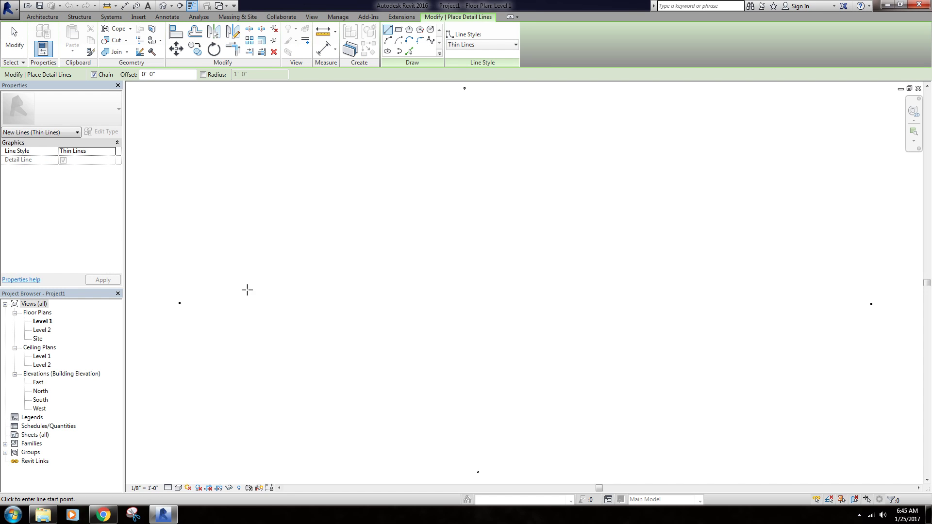
{"action": "left_click", "coordinate": [214, 299]}
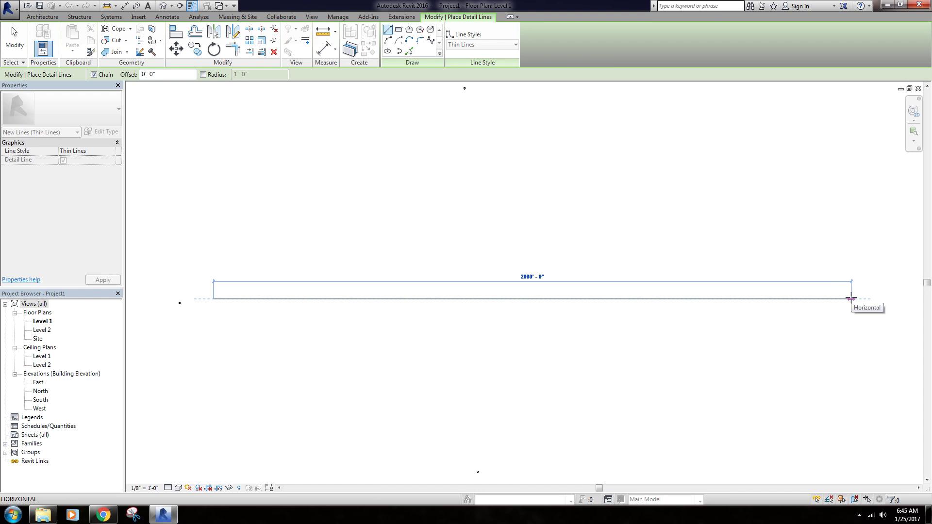
{"action": "key", "text": "Escape"}
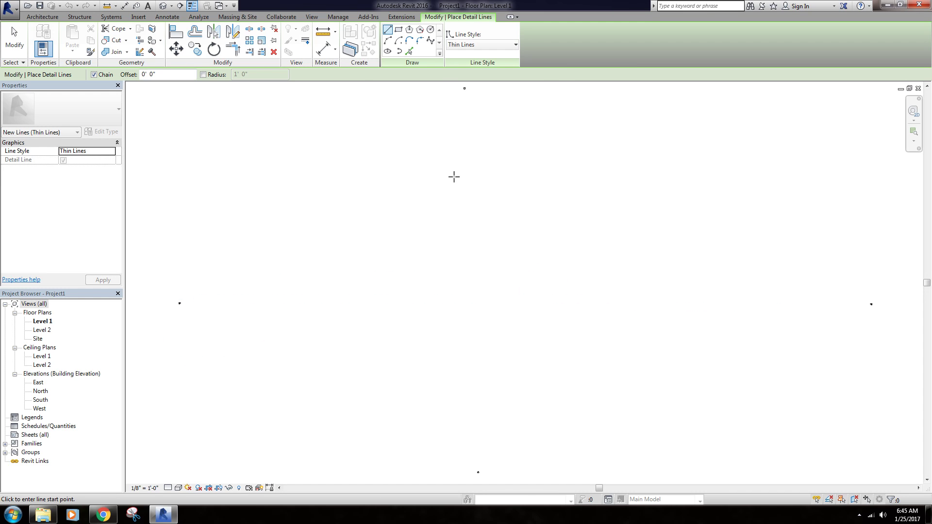
{"action": "left_click", "coordinate": [399, 29]}
{"action": "left_click", "coordinate": [458, 271]}
{"action": "left_click", "coordinate": [481, 284]}
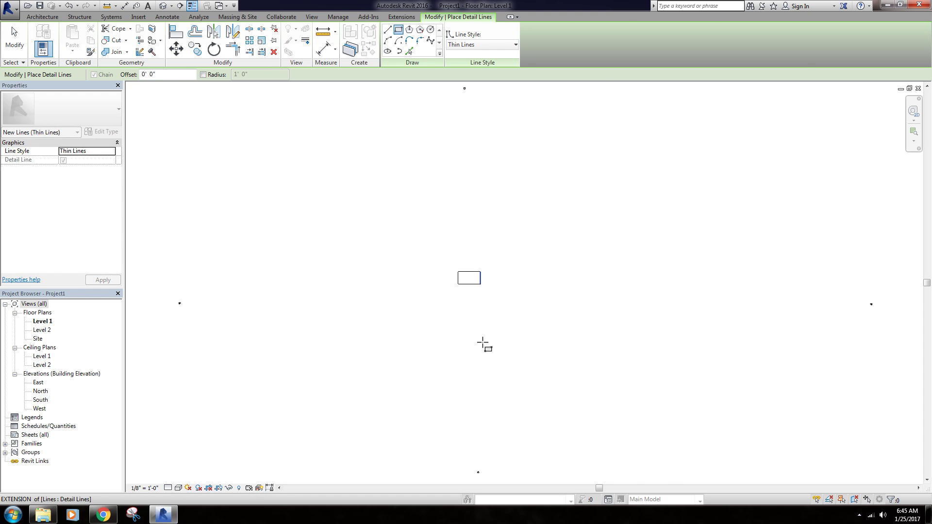
{"action": "key", "text": "Escape"}
{"action": "key", "text": "Escape"}
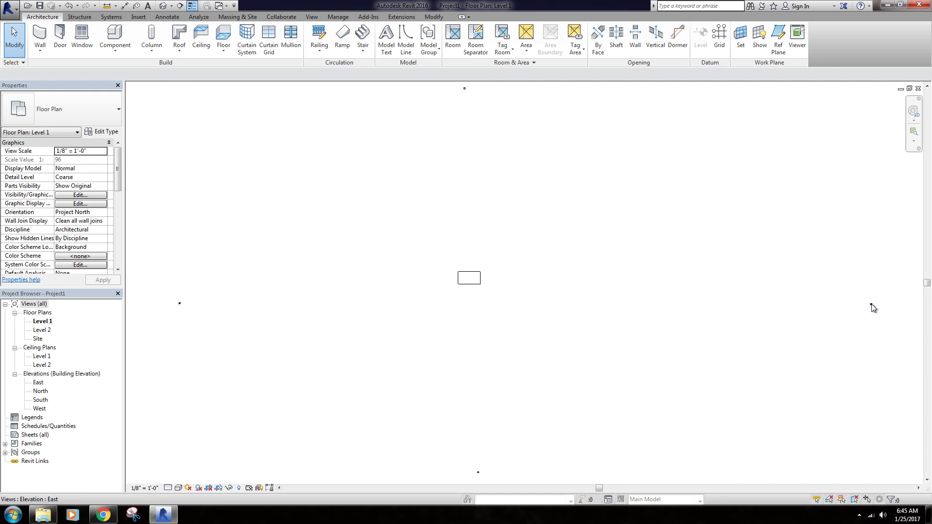
Hide the whole category of elevation markers in the Level 1 floor plan, starting from the east marker
{"action": "left_click_drag", "start_coordinate": [827, 269], "coordinate": [889, 334]}
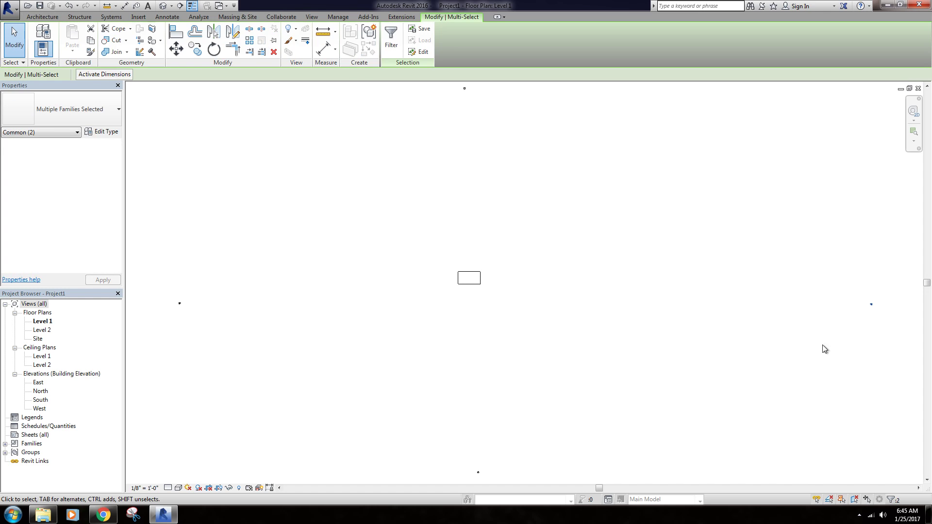
{"action": "right_click", "coordinate": [589, 222]}
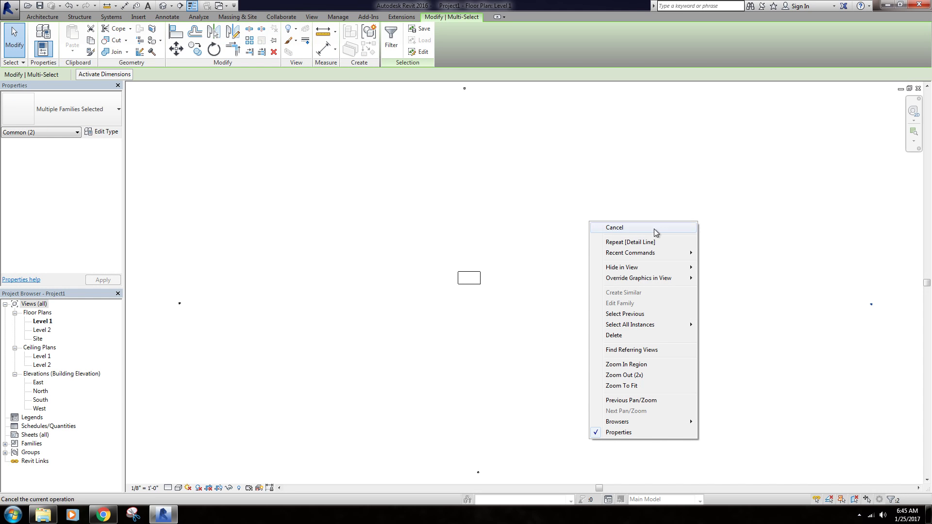
{"action": "mouse_move", "coordinate": [678, 271]}
{"action": "left_click", "coordinate": [728, 278]}
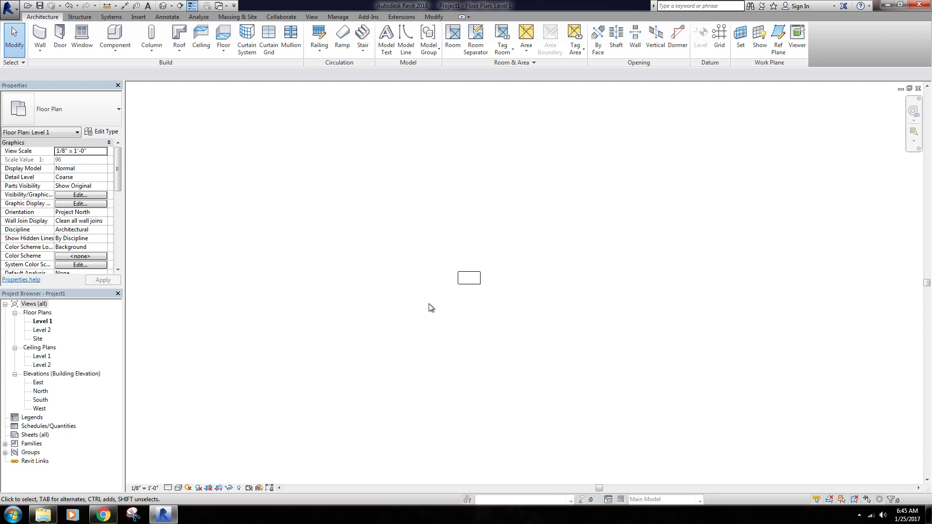
Reveal the hidden elements in the Level 1 plan to inspect the elevation markers, and leave the reveal mode
{"action": "left_click", "coordinate": [239, 488]}
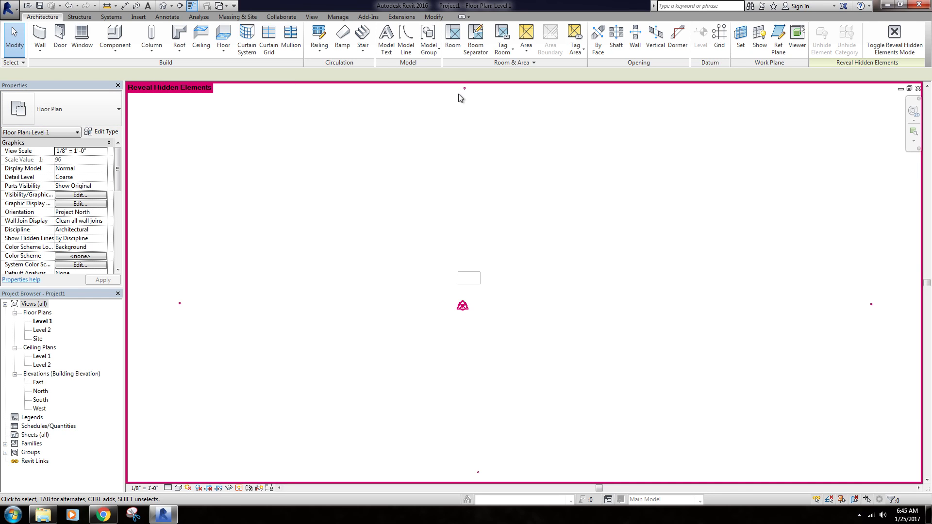
{"action": "scroll", "coordinate": [465, 93], "scroll_direction": "up", "scroll_amount": 4}
{"action": "scroll", "coordinate": [450, 110], "scroll_direction": "down", "scroll_amount": 6}
{"action": "mouse_move", "coordinate": [414, 181]}
{"action": "middle_mouse_down"}
{"action": "mouse_move", "coordinate": [444, 167]}
{"action": "mouse_move", "coordinate": [427, 194]}
{"action": "middle_mouse_up"}
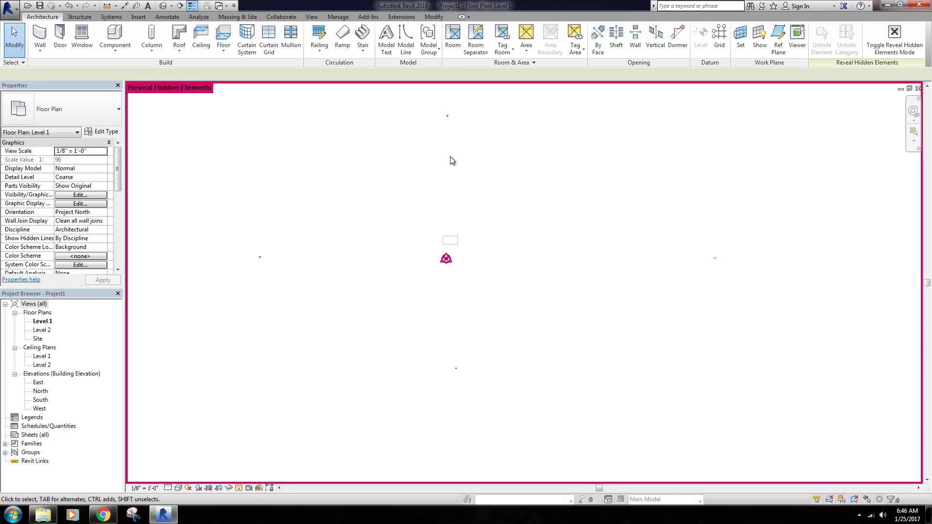
{"action": "left_click", "coordinate": [239, 487]}
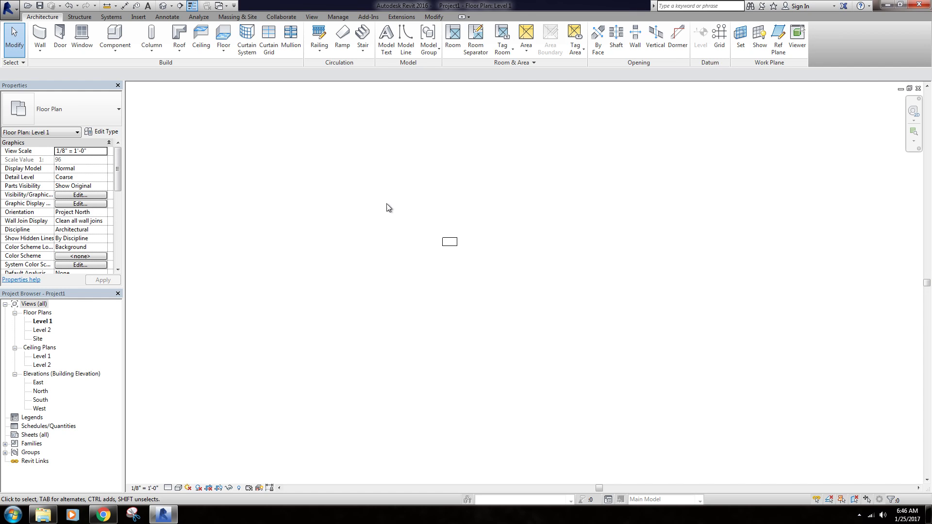
Delete the rectangle of detail lines from the Level 1 floor plan
{"action": "key", "text": "z"}
{"action": "key", "text": "f"}
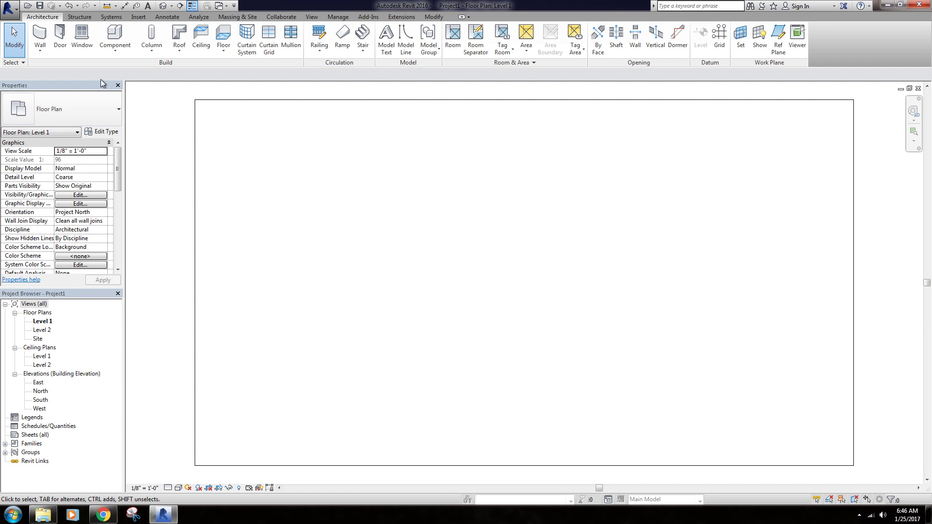
{"action": "scroll", "coordinate": [624, 267], "scroll_direction": "down", "scroll_amount": 10}
{"action": "middle_click_drag", "start_coordinate": [605, 271], "coordinate": [545, 279]}
{"action": "scroll", "coordinate": [615, 250], "scroll_direction": "up", "scroll_amount": 4}
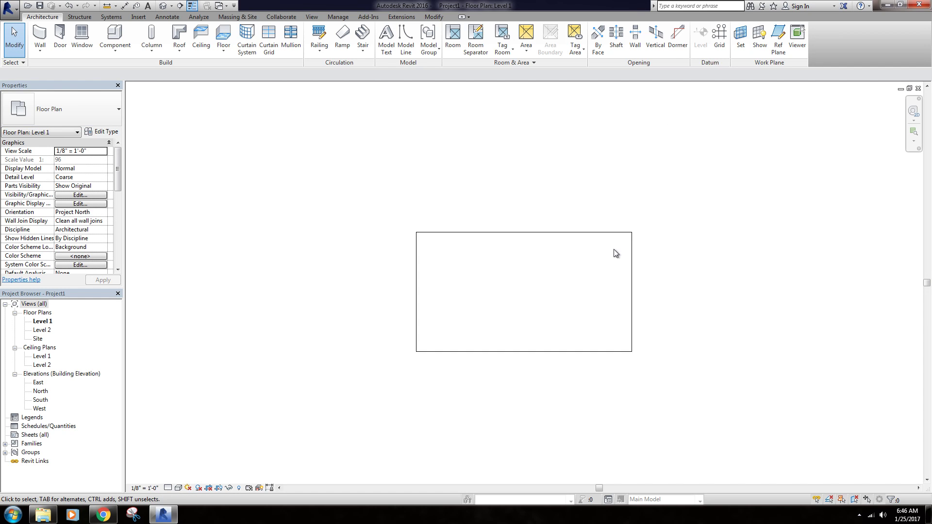
{"action": "middle_click_drag", "start_coordinate": [499, 297], "coordinate": [485, 271]}
{"action": "scroll", "coordinate": [524, 270], "scroll_direction": "down", "scroll_amount": 4}
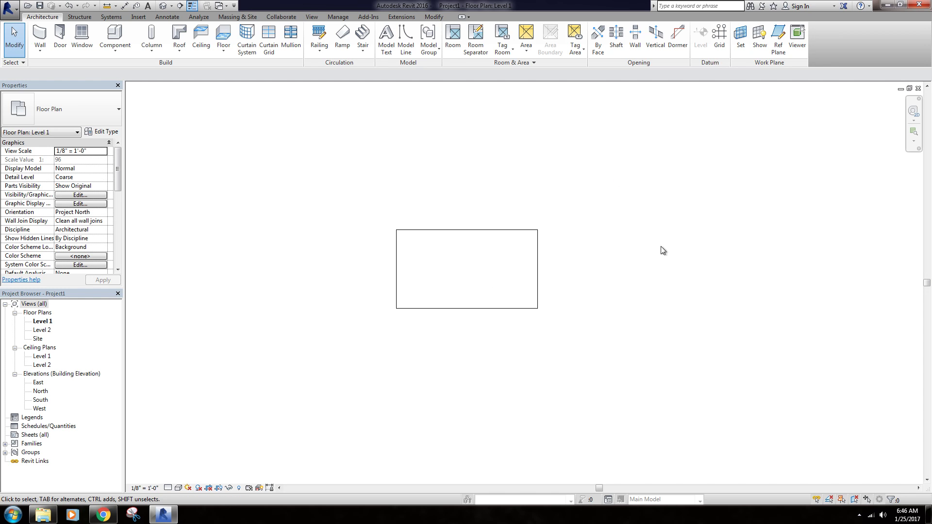
{"action": "middle_click_drag", "start_coordinate": [426, 264], "coordinate": [462, 254]}
{"action": "left_click_drag", "start_coordinate": [392, 195], "coordinate": [616, 330]}
{"action": "key", "text": "Delete"}
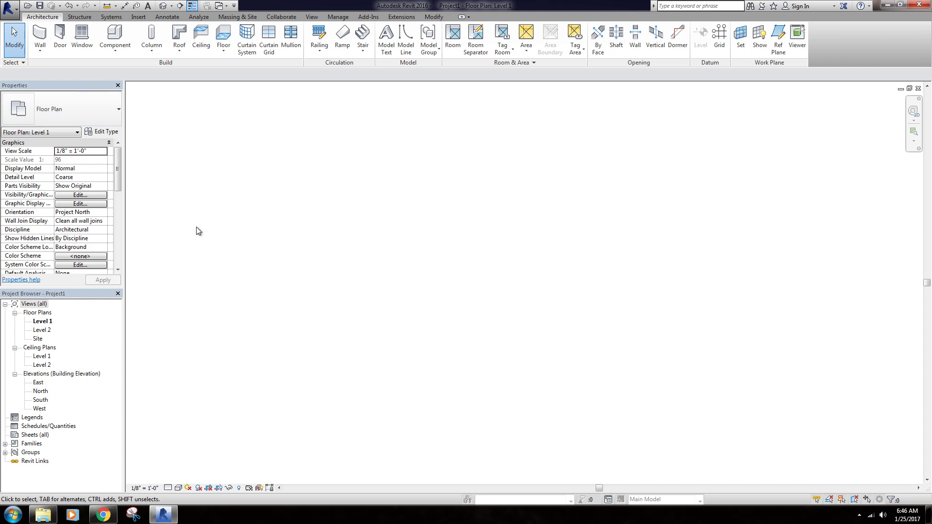
Hide the Properties palette and open the Level 2 floor plan
{"action": "right_click", "coordinate": [210, 239]}
{"action": "left_click", "coordinate": [237, 380]}
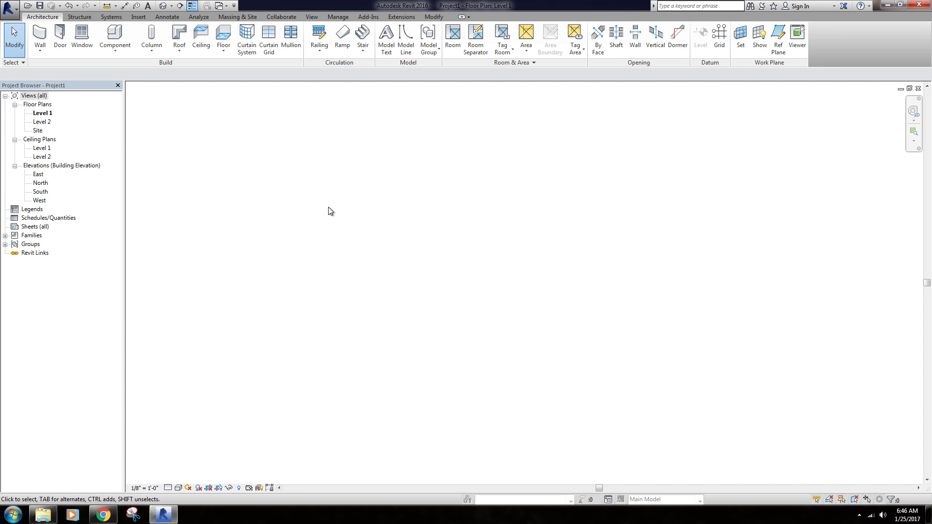
{"action": "double_click", "coordinate": [42, 122]}
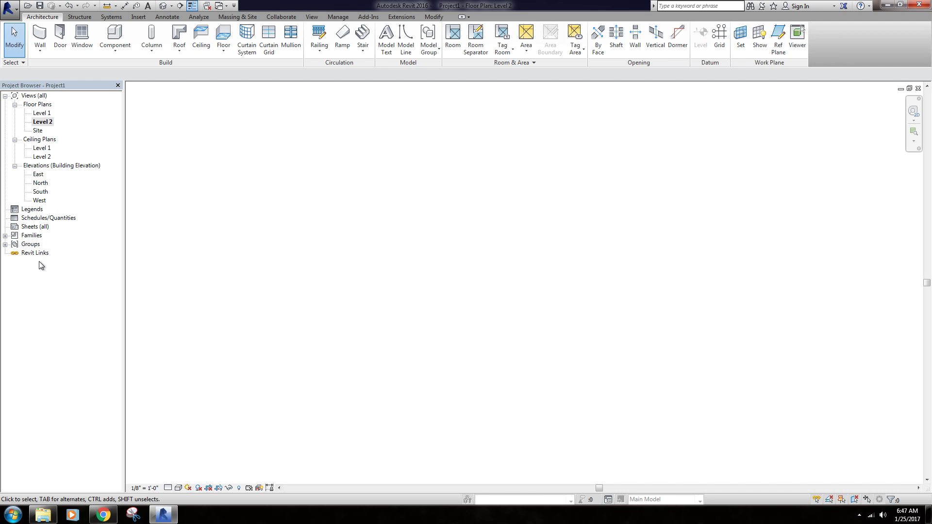
Expand Families and its Furniture category in the Project Browser to examine the loaded furniture families
{"action": "left_click", "coordinate": [5, 236]}
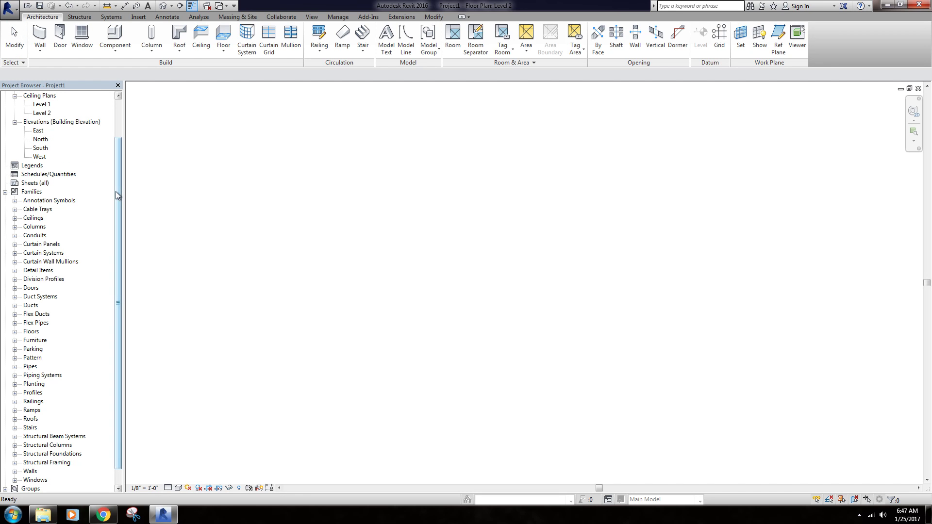
{"action": "left_click_drag", "start_coordinate": [118, 194], "coordinate": [126, 236]}
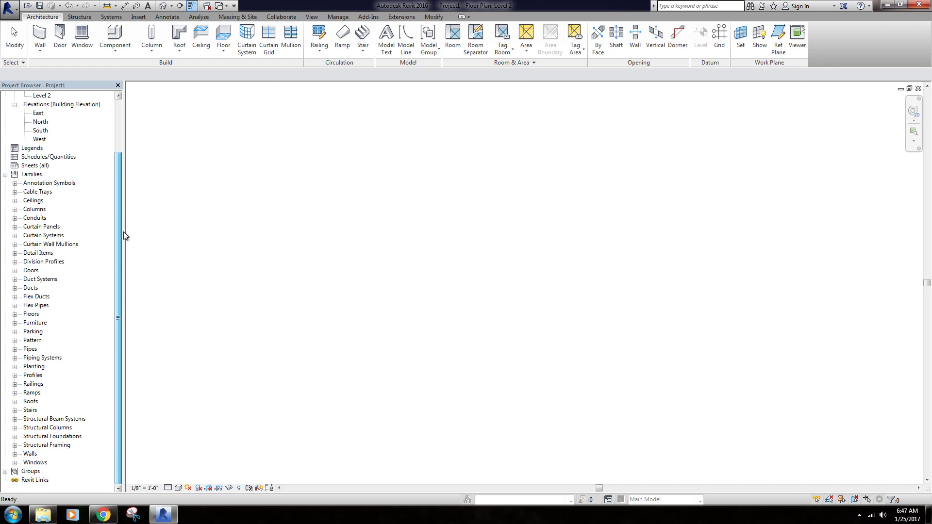
{"action": "left_click", "coordinate": [15, 323]}
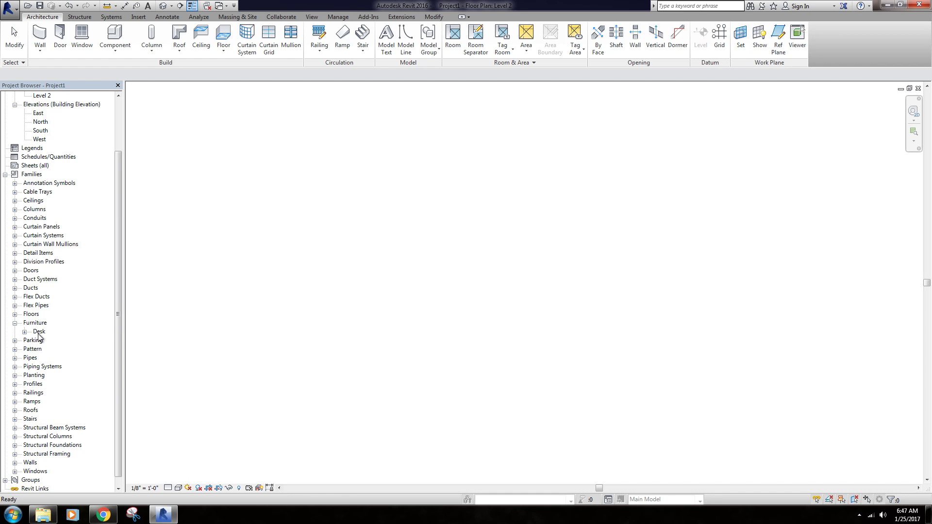
Place one Desk component in the middle of the Level 2 floor plan
{"action": "left_click", "coordinate": [115, 37]}
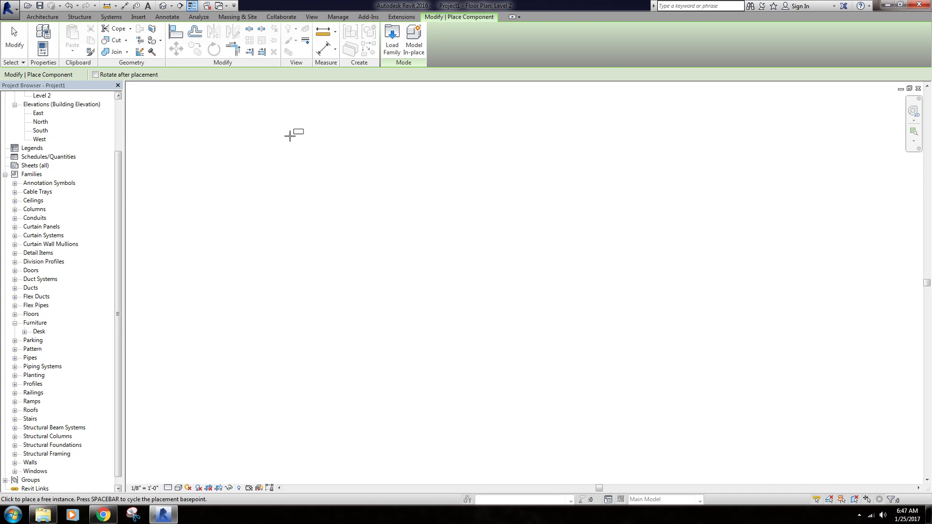
{"action": "scroll", "coordinate": [376, 223], "scroll_direction": "up", "scroll_amount": 8}
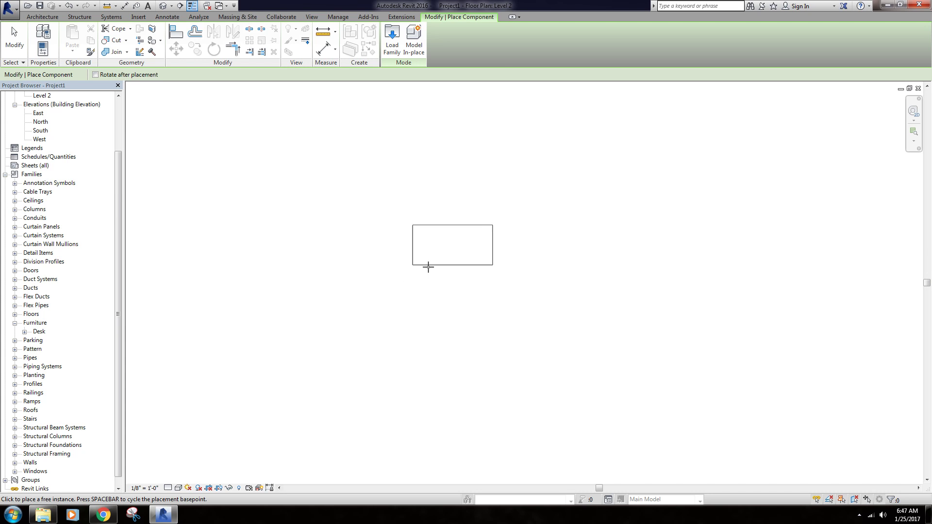
{"action": "scroll", "coordinate": [455, 267], "scroll_direction": "down", "scroll_amount": 2}
{"action": "left_click", "coordinate": [442, 240]}
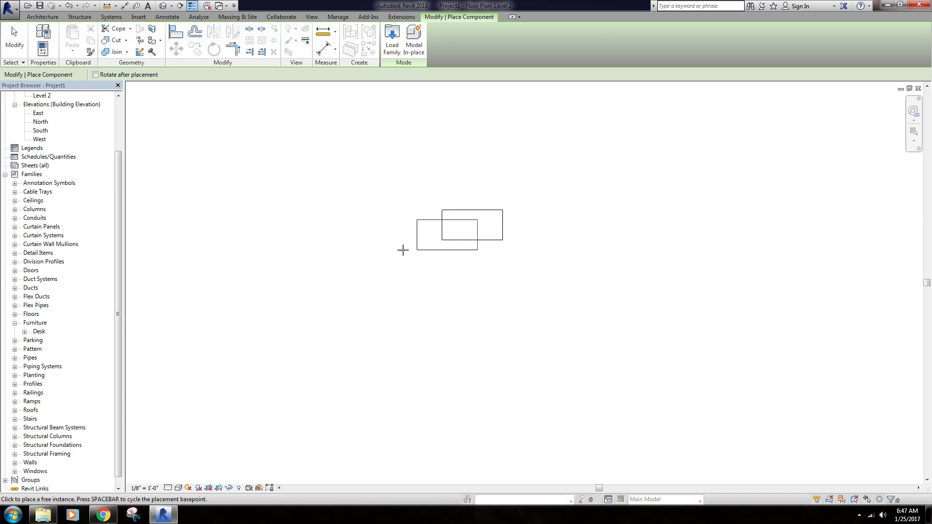
{"action": "key", "text": "Escape"}
{"action": "key", "text": "Escape"}
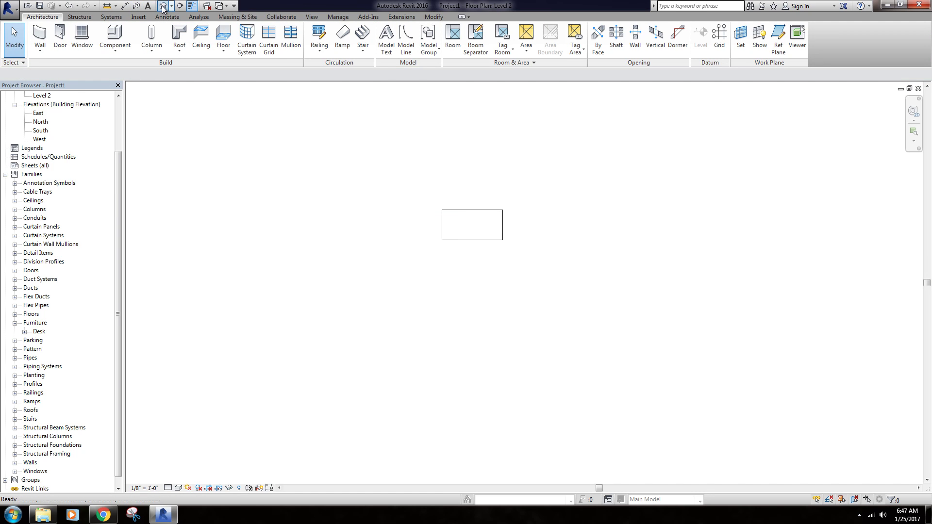
Inspect the desk in the default 3D view and delete it
{"action": "left_click", "coordinate": [164, 6]}
{"action": "middle_click_drag", "start_coordinate": [727, 298], "coordinate": [493, 272], "text": "shift"}
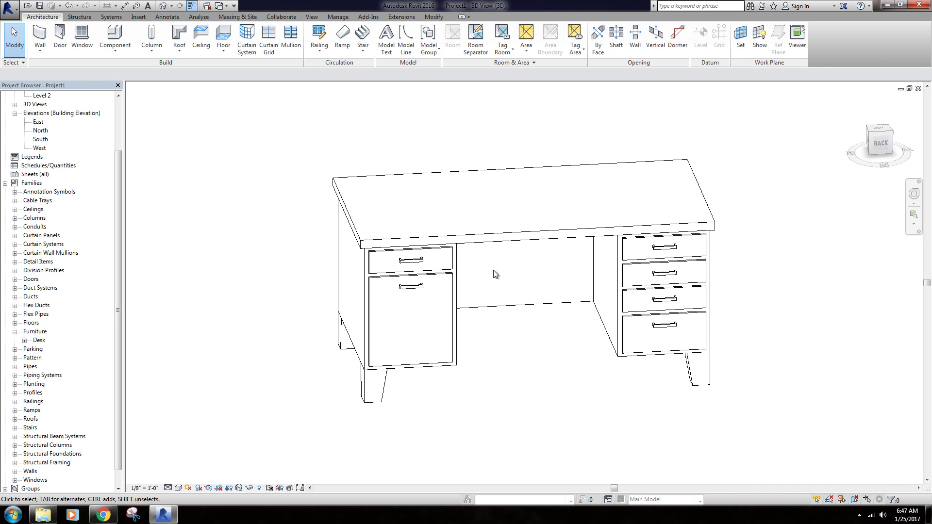
{"action": "left_click", "coordinate": [491, 238]}
{"action": "key", "text": "Delete"}
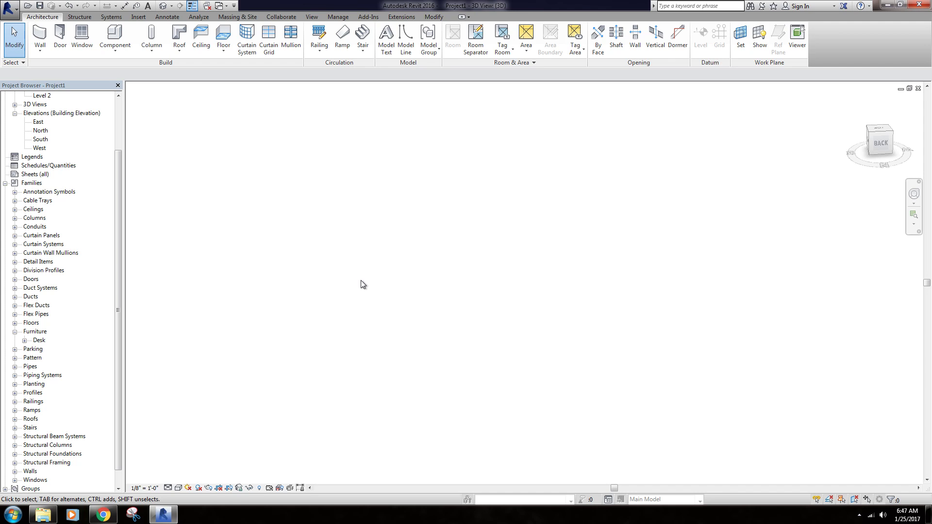
Return to the Level 2 floor plan and bring the list of views back into sight in the Project Browser
{"action": "key", "text": "ctrl+Tab"}
{"action": "middle_click_drag", "start_coordinate": [397, 262], "coordinate": [467, 244]}
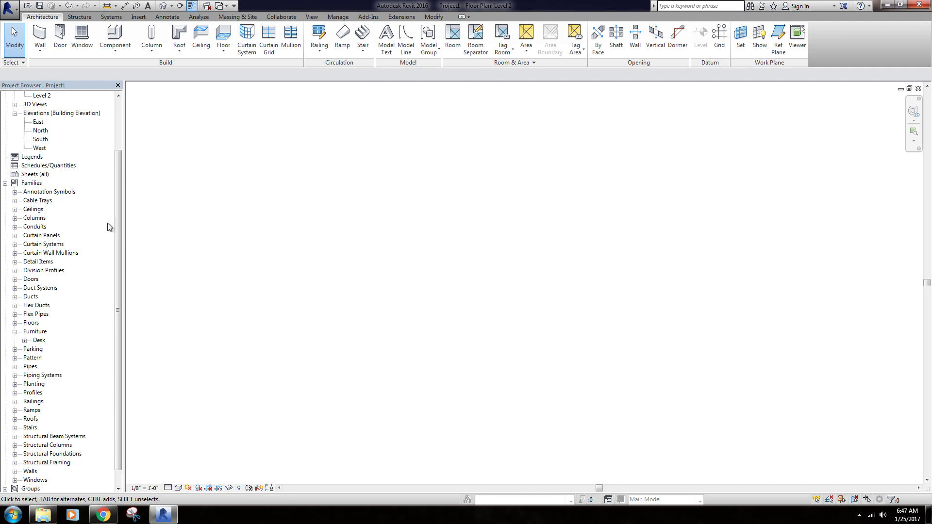
{"action": "left_click_drag", "start_coordinate": [118, 170], "coordinate": [117, 110]}
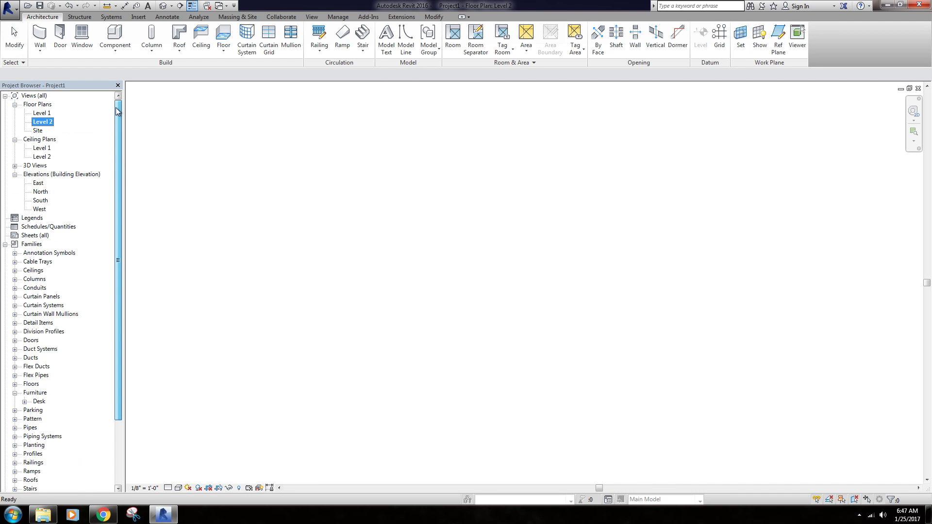
{"action": "left_click", "coordinate": [362, 235]}
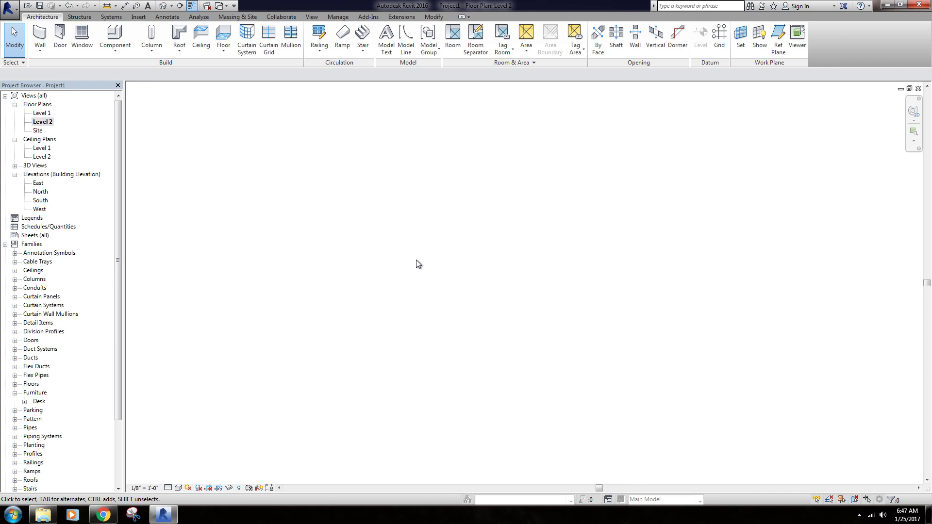
Draw a rectangular enclosure of four walls in the middle of the Level 2 floor plan
{"action": "key", "text": "w"}
{"action": "key", "text": "a"}
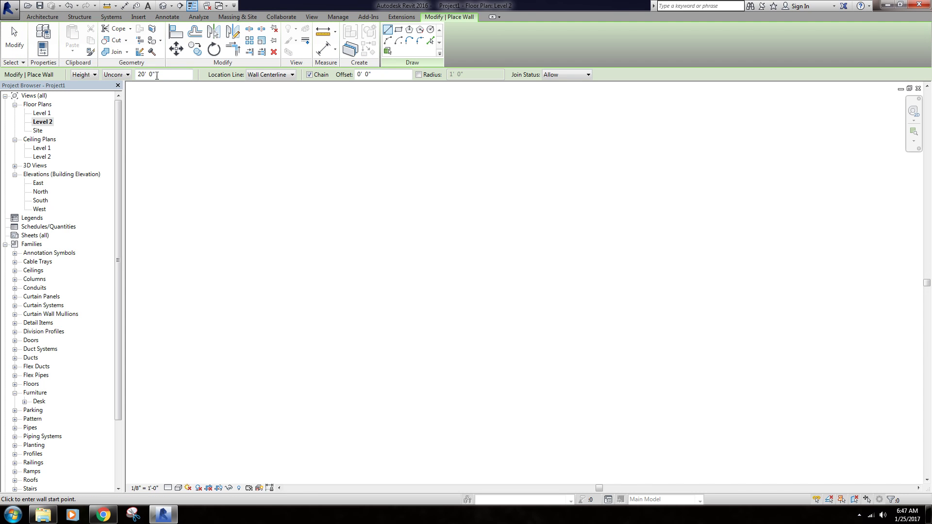
{"action": "left_click", "coordinate": [397, 34]}
{"action": "left_click", "coordinate": [412, 236]}
{"action": "left_click", "coordinate": [582, 360]}
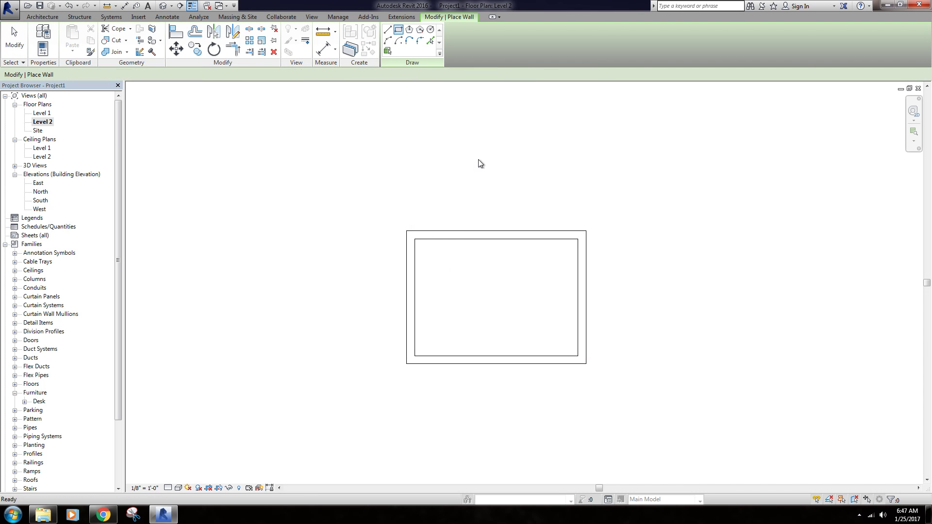
{"action": "key", "text": "Escape"}
{"action": "right_click", "coordinate": [473, 171]}
{"action": "left_click", "coordinate": [476, 177]}
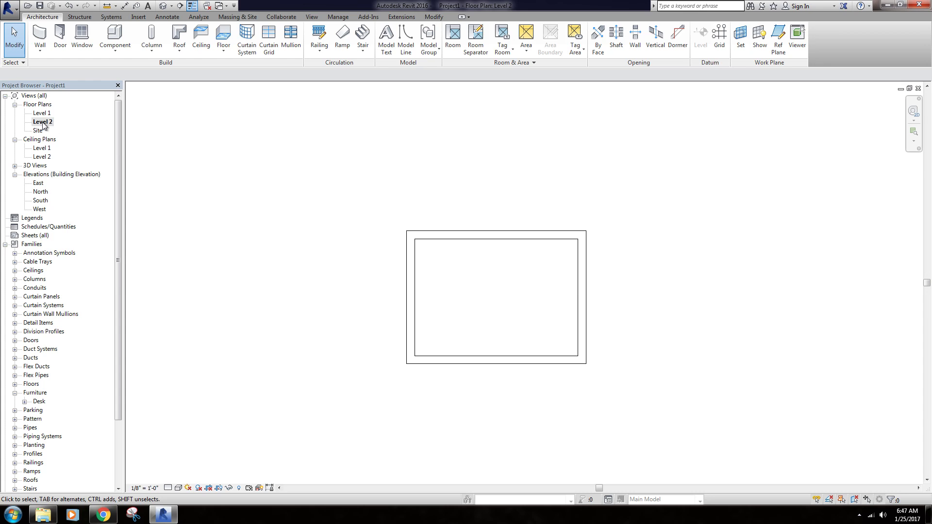
Hide the elevation marker category in the Level 2 floor plan and zoom to fit the wall enclosure
{"action": "middle_click_drag", "start_coordinate": [488, 251], "coordinate": [479, 245]}
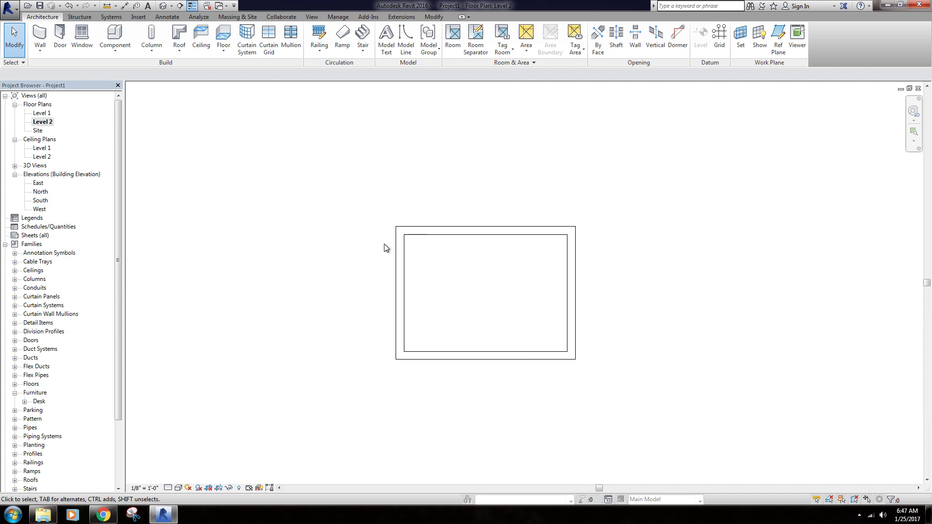
{"action": "scroll", "coordinate": [506, 306], "scroll_direction": "up", "scroll_amount": 3}
{"action": "middle_click", "coordinate": [505, 298]}
{"action": "middle_click", "coordinate": [505, 297]}
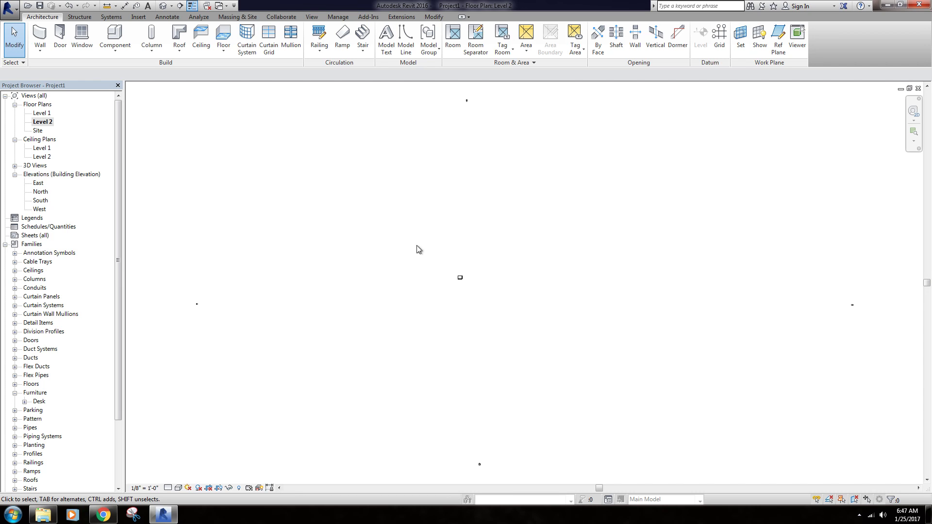
{"action": "left_click_drag", "start_coordinate": [453, 91], "coordinate": [502, 131]}
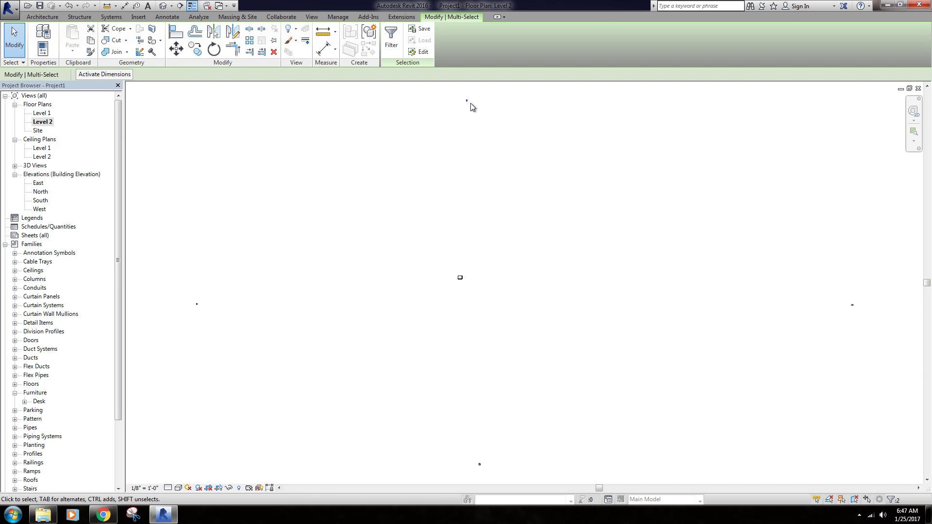
{"action": "right_click", "coordinate": [505, 185]}
{"action": "mouse_move", "coordinate": [572, 234]}
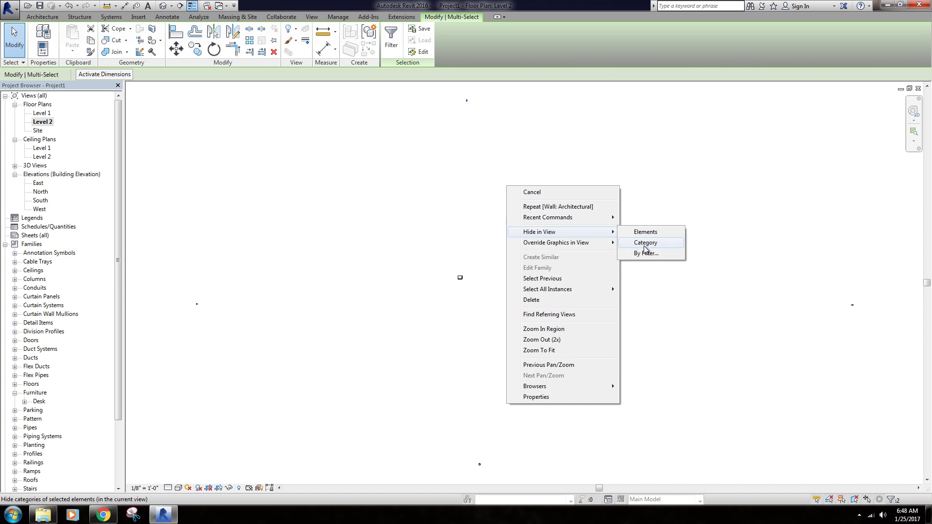
{"action": "left_click", "coordinate": [637, 243]}
{"action": "middle_click_drag", "start_coordinate": [507, 267], "coordinate": [505, 268]}
{"action": "middle_click", "coordinate": [498, 261]}
{"action": "middle_click", "coordinate": [499, 261]}
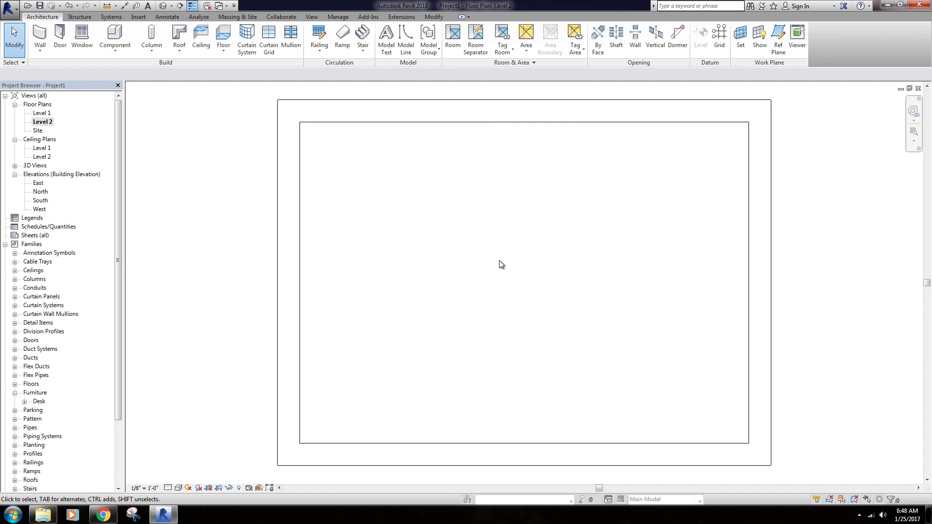
{"action": "scroll", "coordinate": [471, 307], "scroll_direction": "down", "scroll_amount": 5}
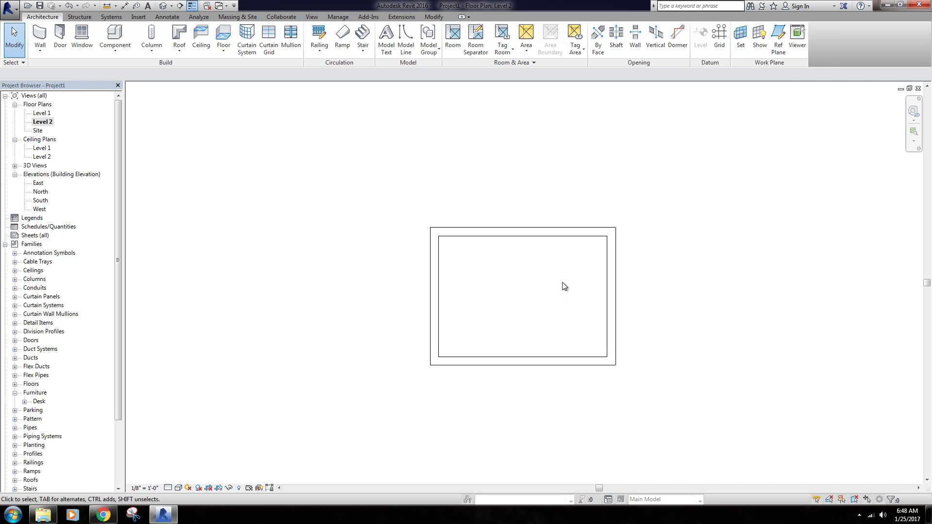
Open the default 3D view and examine the four-wall enclosure from several sides
{"action": "left_click", "coordinate": [162, 6]}
{"action": "scroll", "coordinate": [571, 338], "scroll_direction": "down", "scroll_amount": 5}
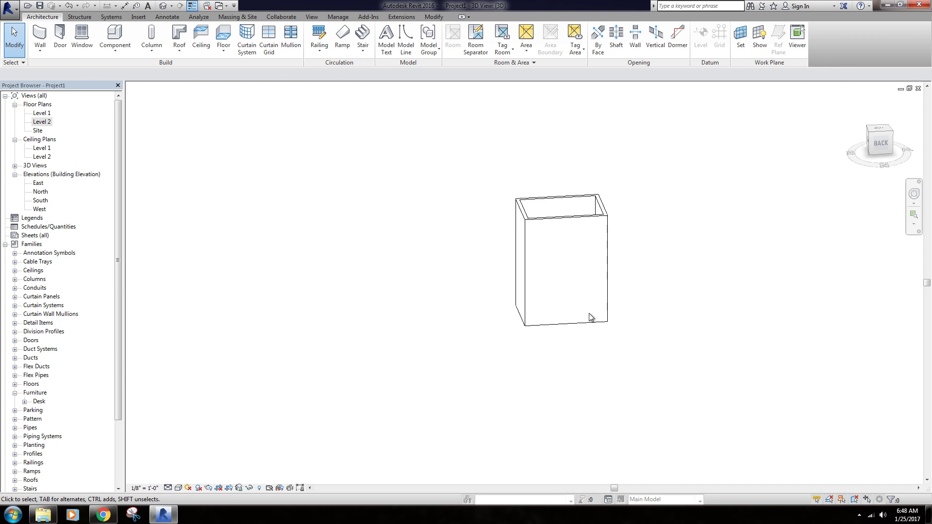
{"action": "middle_click_drag", "start_coordinate": [589, 319], "coordinate": [587, 191], "text": "shift"}
{"action": "middle_click_drag", "start_coordinate": [577, 329], "coordinate": [514, 346]}
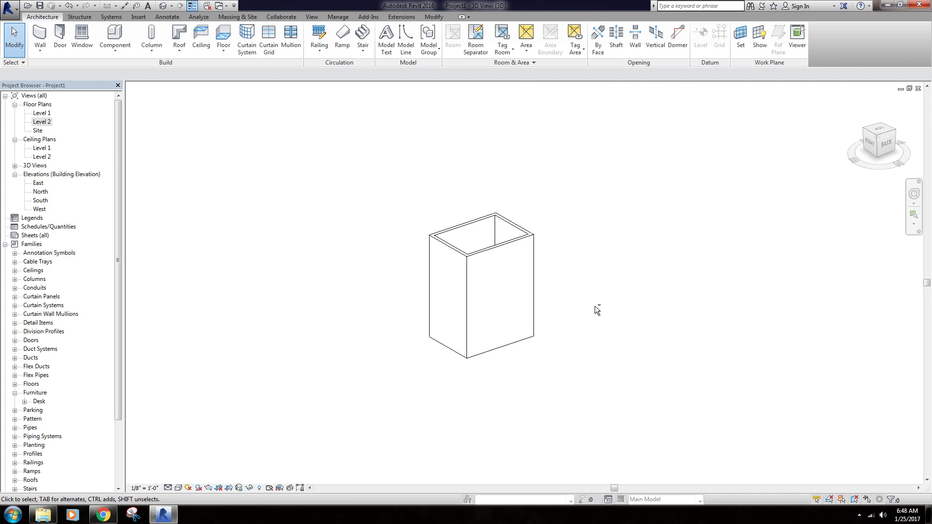
{"action": "middle_click_drag", "start_coordinate": [635, 297], "coordinate": [366, 338], "text": "shift"}
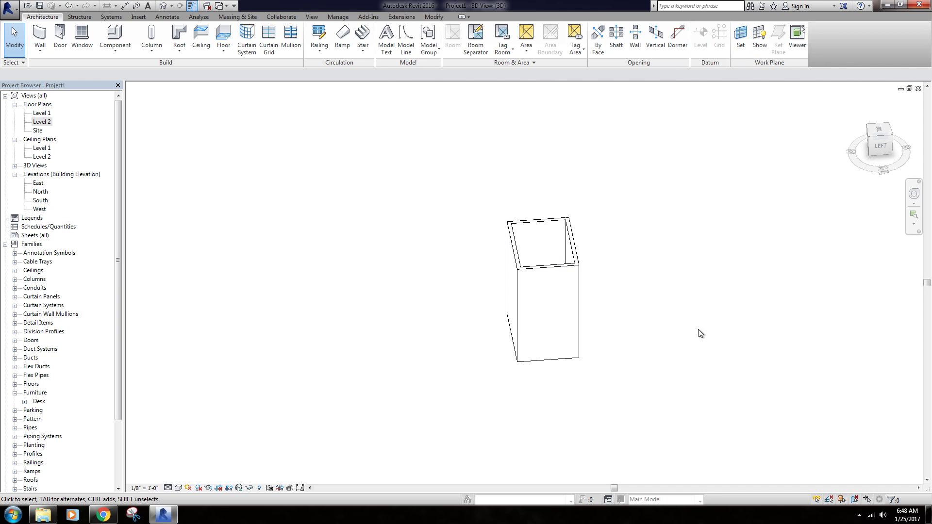
{"action": "middle_click_drag", "start_coordinate": [700, 334], "coordinate": [553, 304], "text": "shift"}
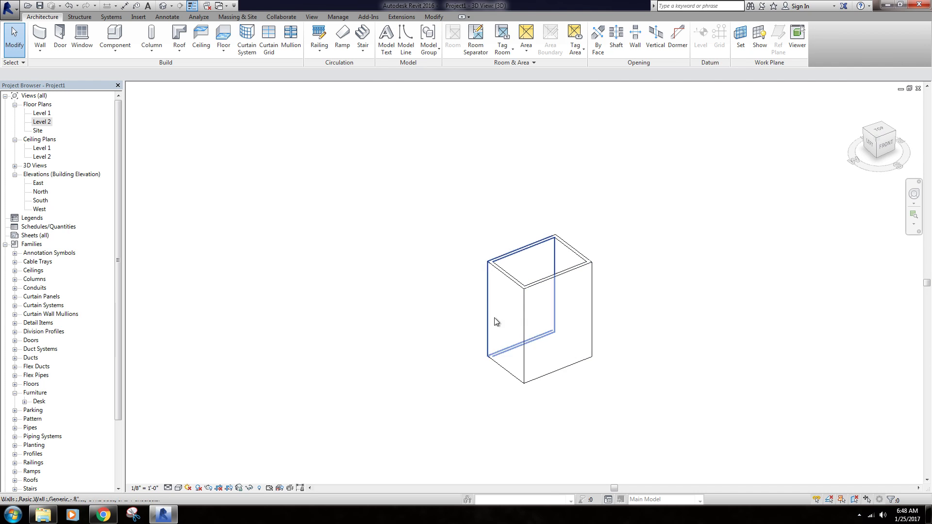
{"action": "middle_click_drag", "start_coordinate": [496, 321], "coordinate": [672, 337], "text": "shift"}
Select the enclosure's wall on the Left side, examine it from different angles in 3D, and clear the selection
{"action": "left_click", "coordinate": [544, 255]}
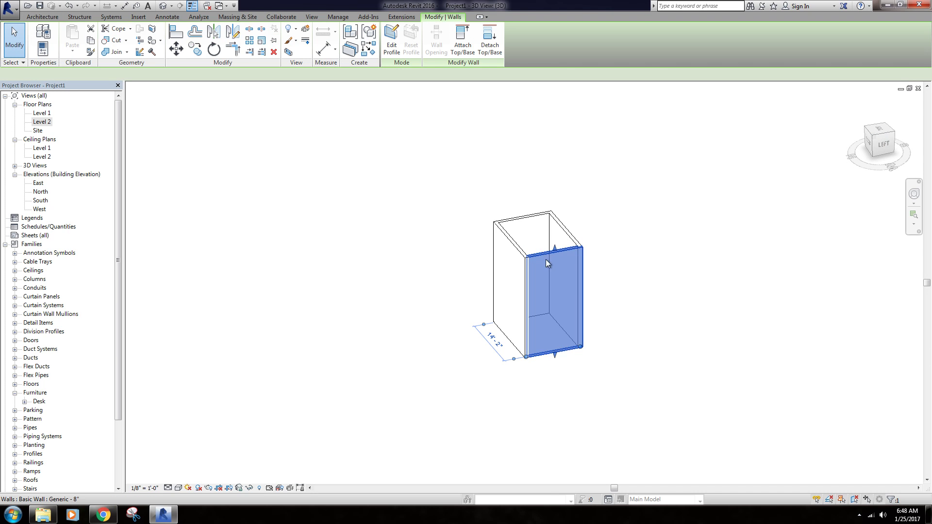
{"action": "middle_click_drag", "start_coordinate": [685, 337], "coordinate": [533, 368], "text": "shift"}
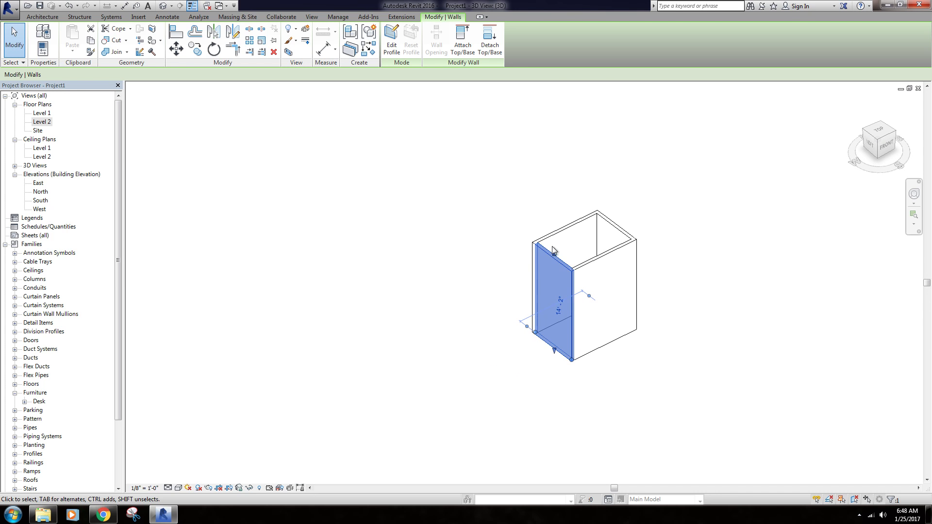
{"action": "left_click", "coordinate": [456, 324]}
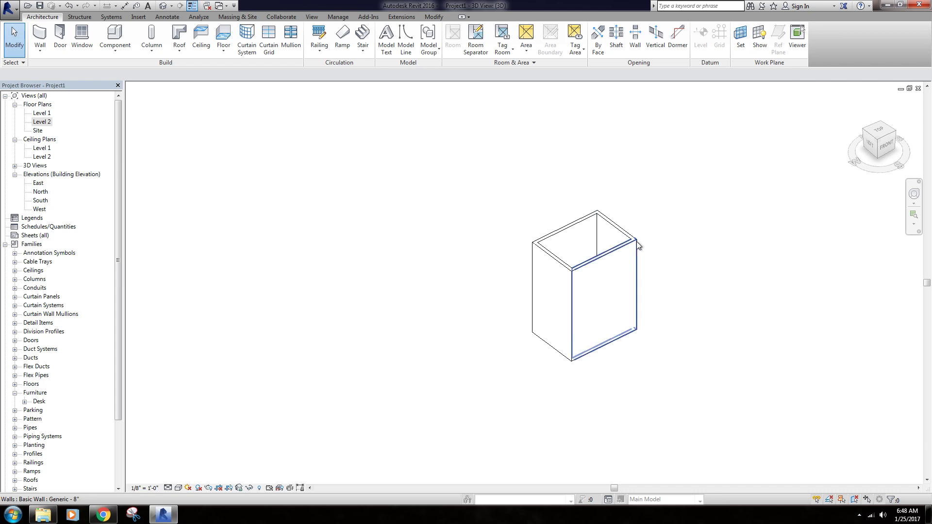
{"action": "left_click", "coordinate": [549, 261]}
{"action": "middle_click_drag", "start_coordinate": [622, 309], "coordinate": [728, 318], "text": "shift"}
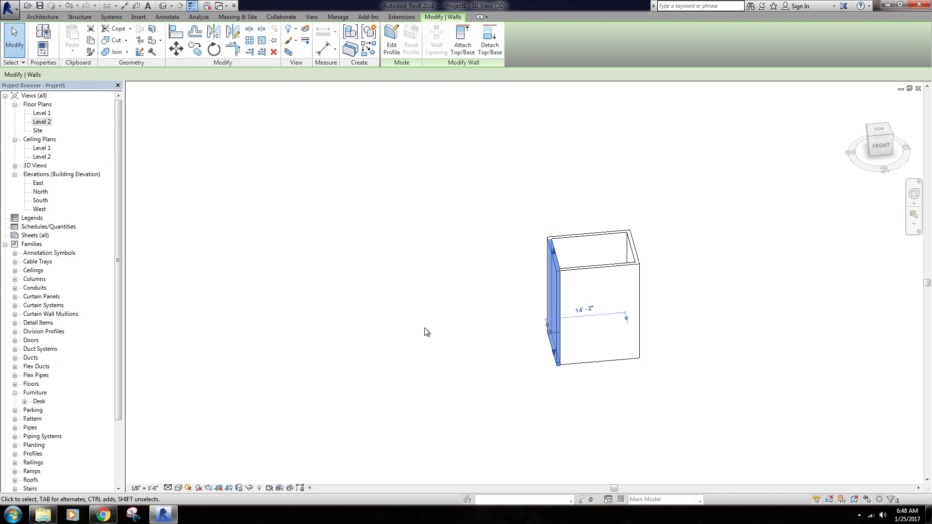
{"action": "left_click", "coordinate": [427, 329]}
{"action": "middle_click_drag", "start_coordinate": [427, 329], "coordinate": [650, 283], "text": "shift"}
{"action": "middle_click_drag", "start_coordinate": [538, 241], "coordinate": [447, 246]}
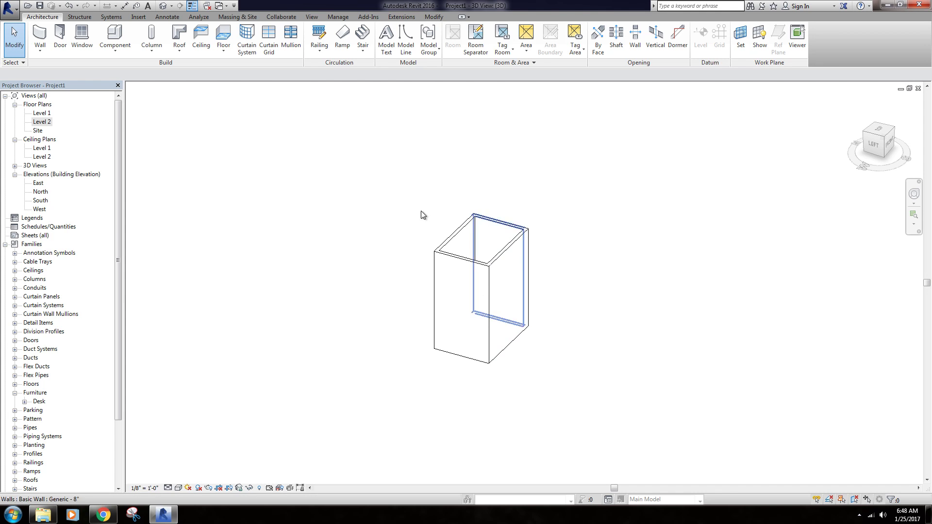
{"action": "middle_click_drag", "start_coordinate": [482, 191], "coordinate": [461, 189]}
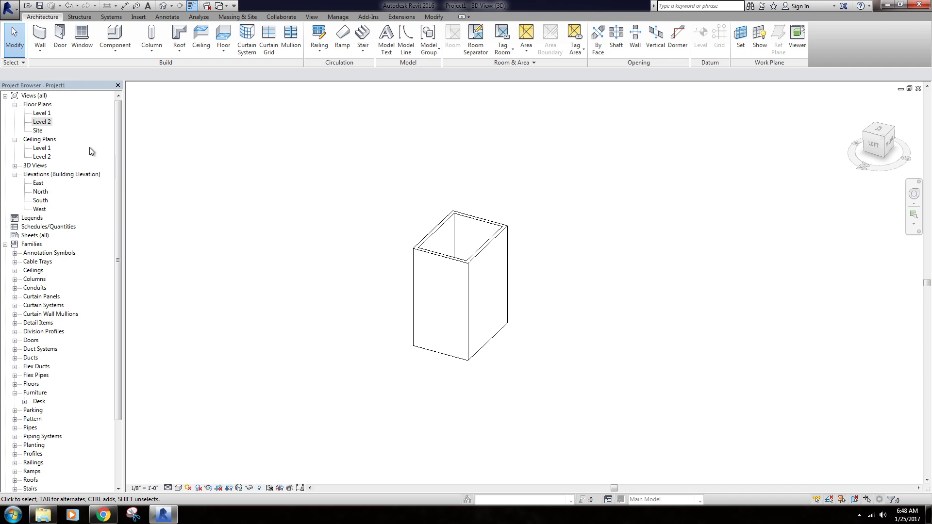
Switch to the Level 2 floor plan and back to the default 3D view
{"action": "double_click", "coordinate": [42, 121]}
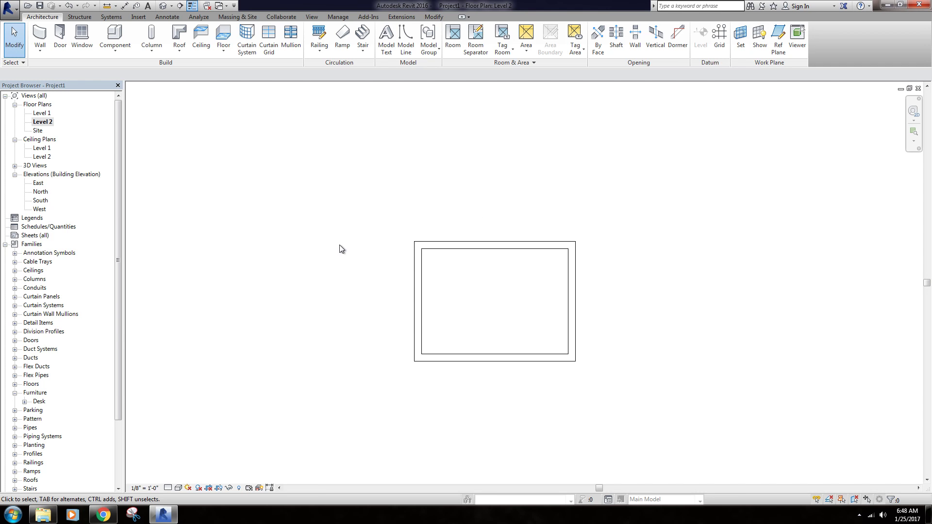
{"action": "left_click", "coordinate": [164, 6]}
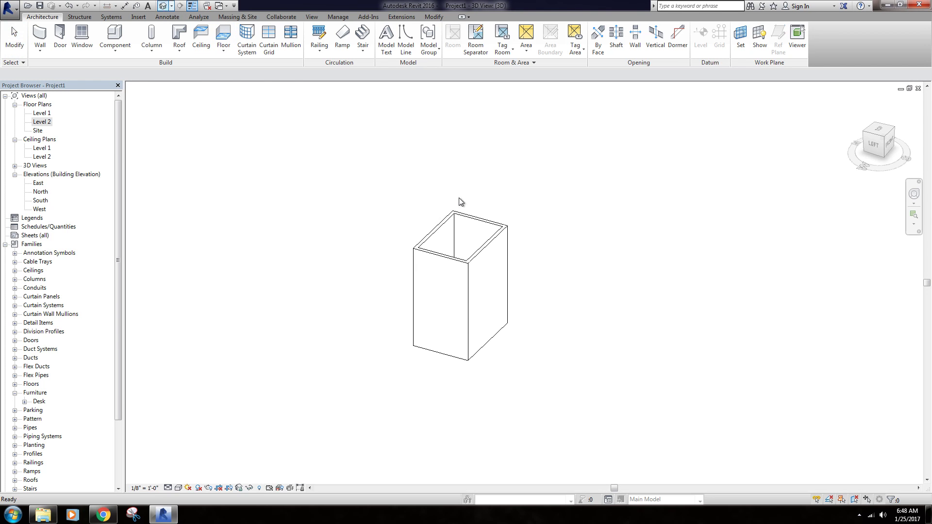
Restore the view windows to overlapping size to look at all open views, and maximize the 3D view again
{"action": "left_click", "coordinate": [909, 89]}
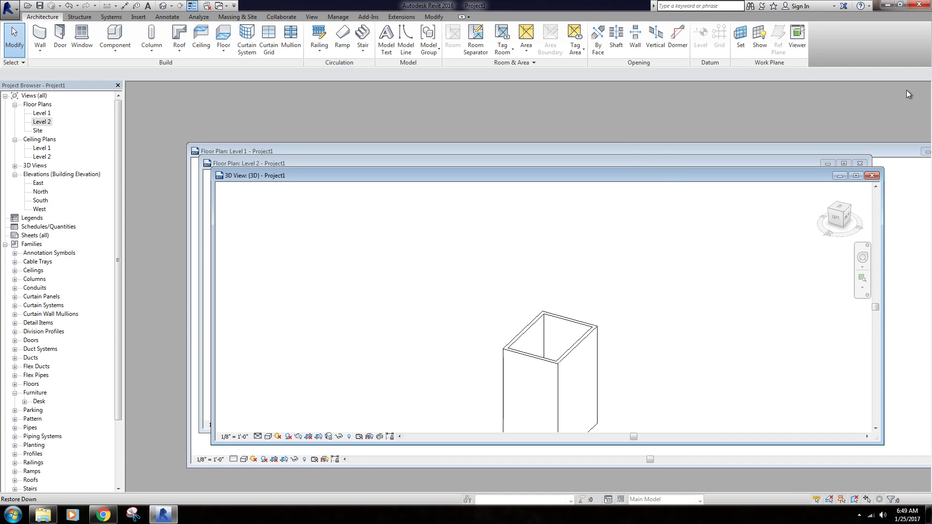
{"action": "left_click_drag", "start_coordinate": [666, 172], "coordinate": [630, 203]}
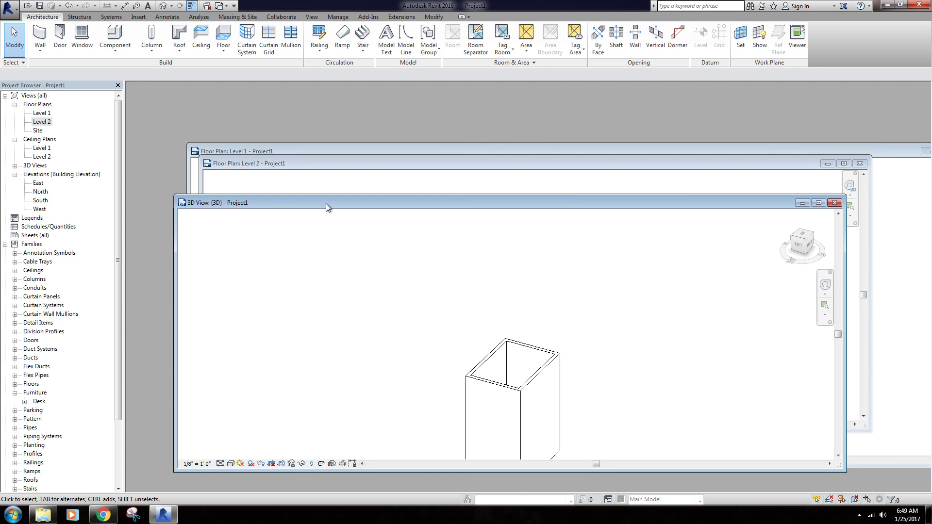
{"action": "mouse_move", "coordinate": [325, 203]}
{"action": "left_mouse_down"}
{"action": "mouse_move", "coordinate": [284, 94]}
{"action": "mouse_move", "coordinate": [322, 192]}
{"action": "left_mouse_up"}
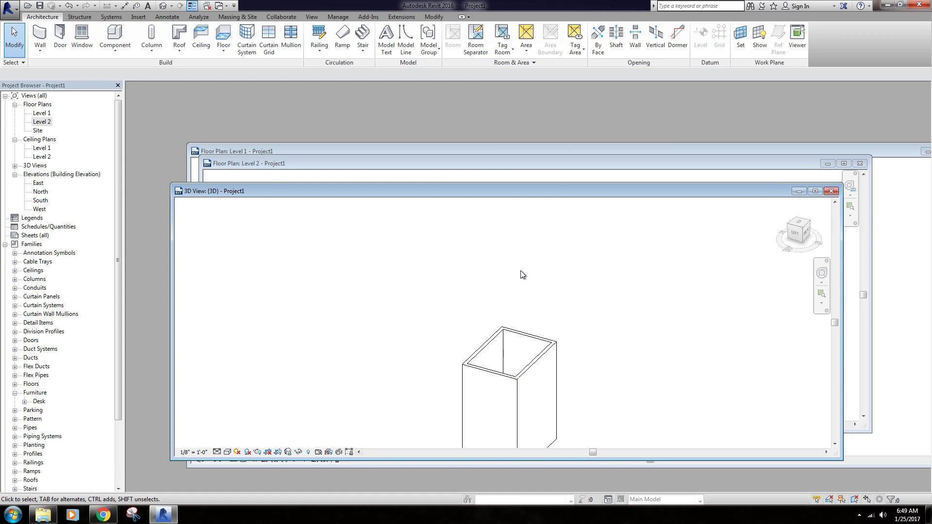
{"action": "middle_click_drag", "start_coordinate": [544, 289], "coordinate": [546, 240]}
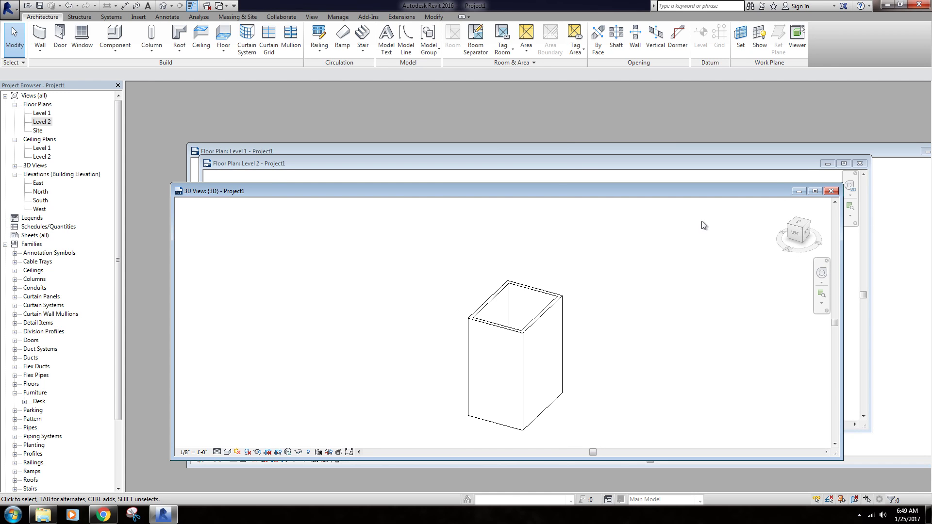
{"action": "left_click", "coordinate": [816, 192]}
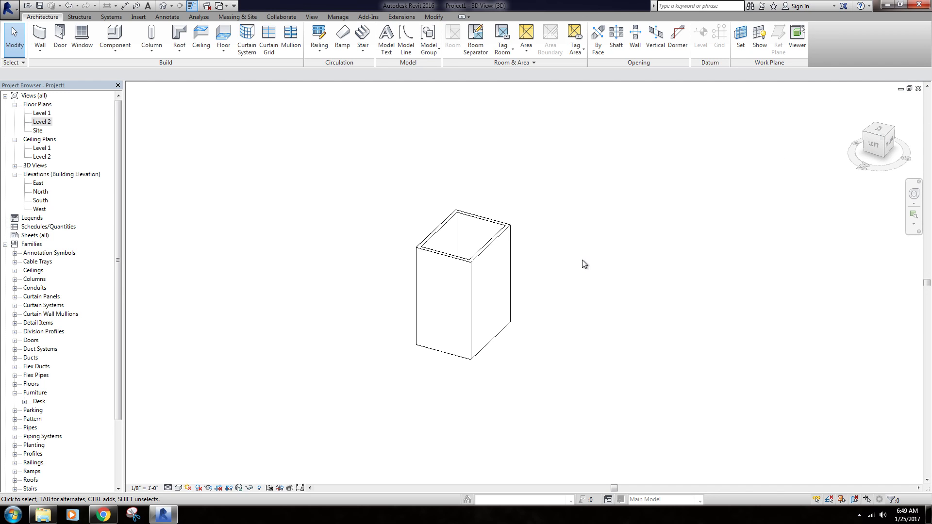
{"action": "middle_click_drag", "start_coordinate": [578, 248], "coordinate": [541, 274]}
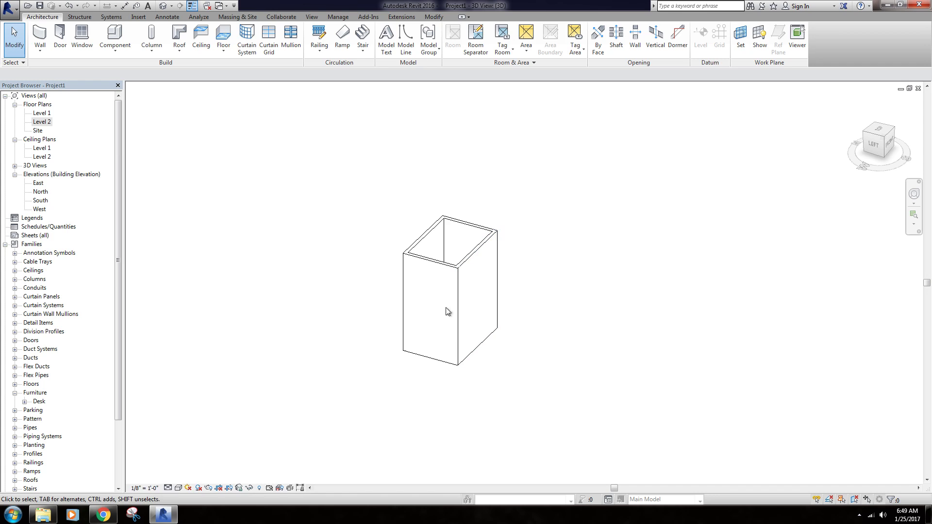
{"action": "middle_click_drag", "start_coordinate": [560, 241], "coordinate": [579, 254]}
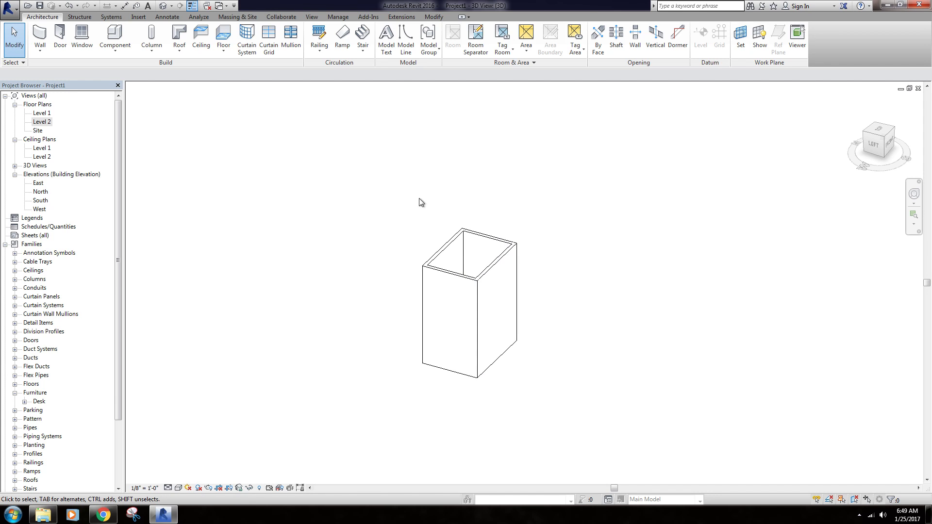
Cycle repeatedly through the open Level 2, Level 1 and 3D views, ending on the 3D view
{"action": "key", "text": "ctrl+Tab"}
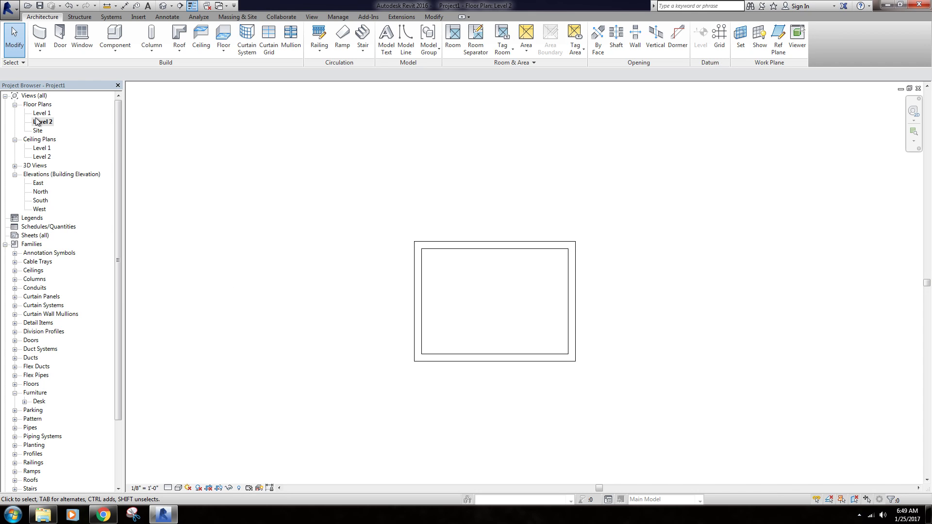
{"action": "middle_click_drag", "start_coordinate": [632, 236], "coordinate": [610, 234]}
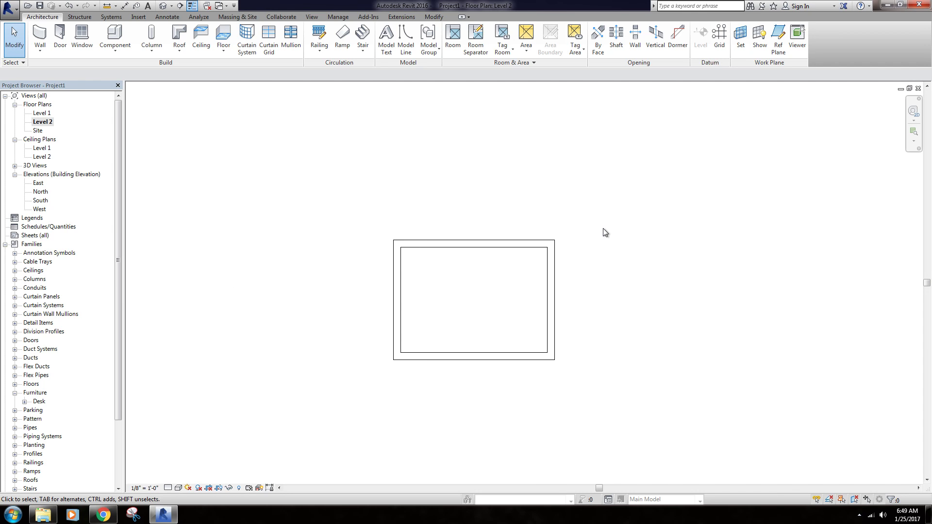
{"action": "key", "text": "ctrl+Tab"}
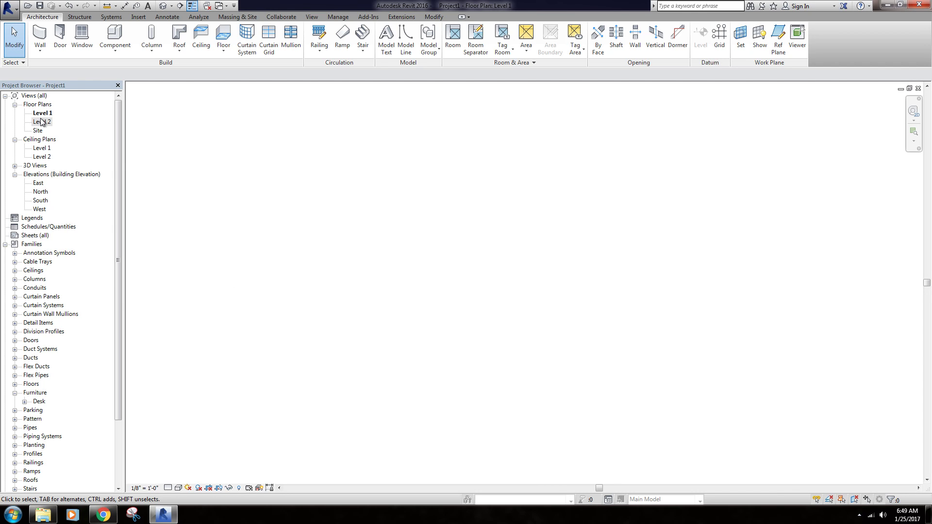
{"action": "key", "text": "ctrl+Tab"}
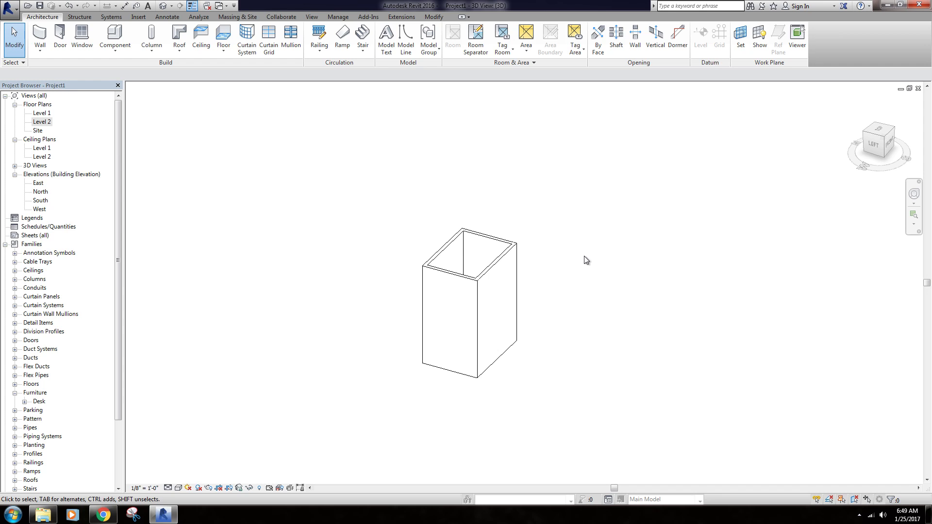
{"action": "key", "text": "ctrl+Tab"}
{"action": "key", "text": "ctrl+Tab"}
{"action": "key", "text": "ctrl+Tab"}
{"action": "key", "text": "ctrl+Tab"}
{"action": "key", "text": "ctrl+Tab"}
{"action": "key", "text": "ctrl+Tab"}
{"action": "key", "text": "ctrl+Tab"}
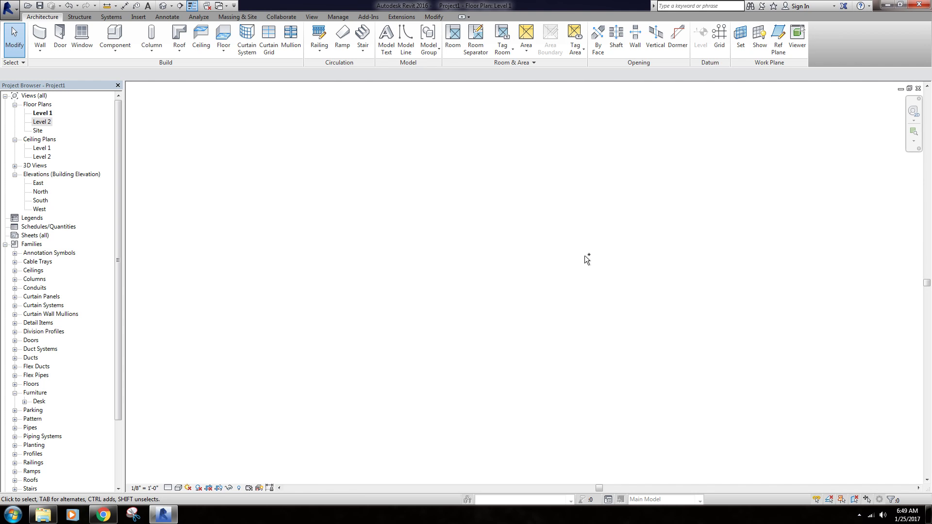
{"action": "key", "text": "ctrl+Tab"}
{"action": "key", "text": "ctrl+Tab"}
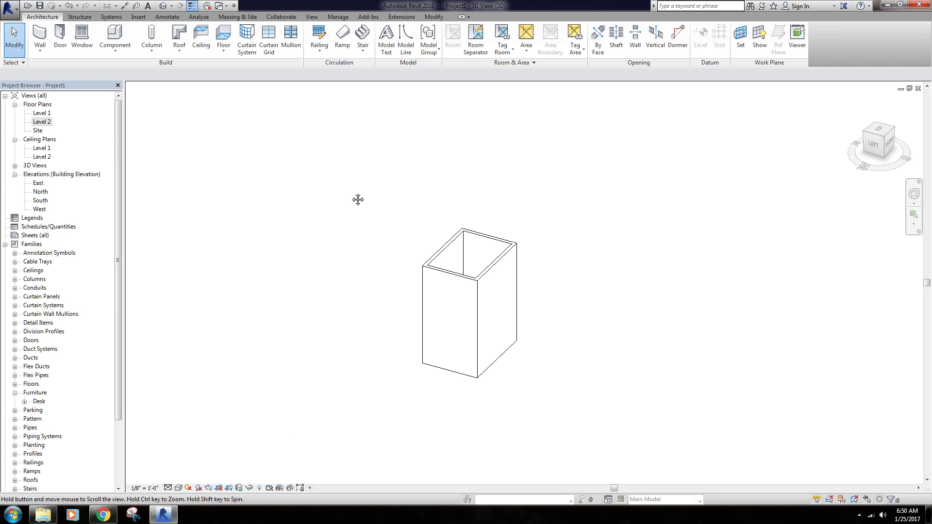
{"action": "scroll", "coordinate": [424, 262], "scroll_direction": "up", "scroll_amount": 4}
{"action": "middle_click_drag", "start_coordinate": [397, 244], "coordinate": [349, 251]}
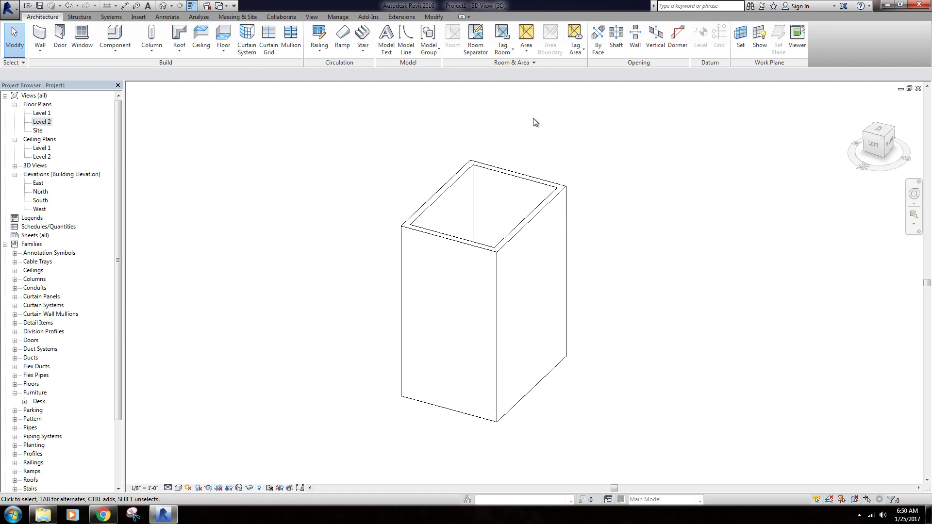
{"action": "middle_click_drag", "start_coordinate": [240, 226], "coordinate": [274, 226]}
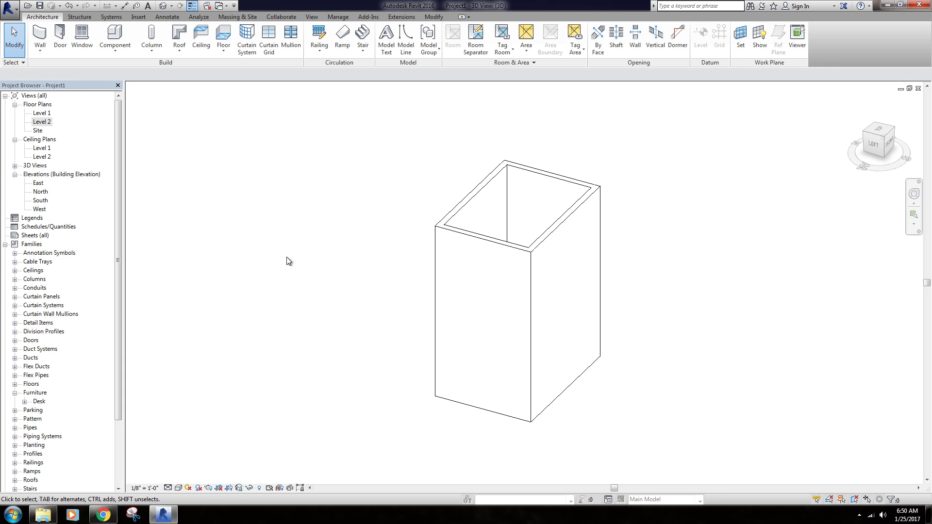
{"action": "middle_click_drag", "start_coordinate": [370, 173], "coordinate": [351, 168]}
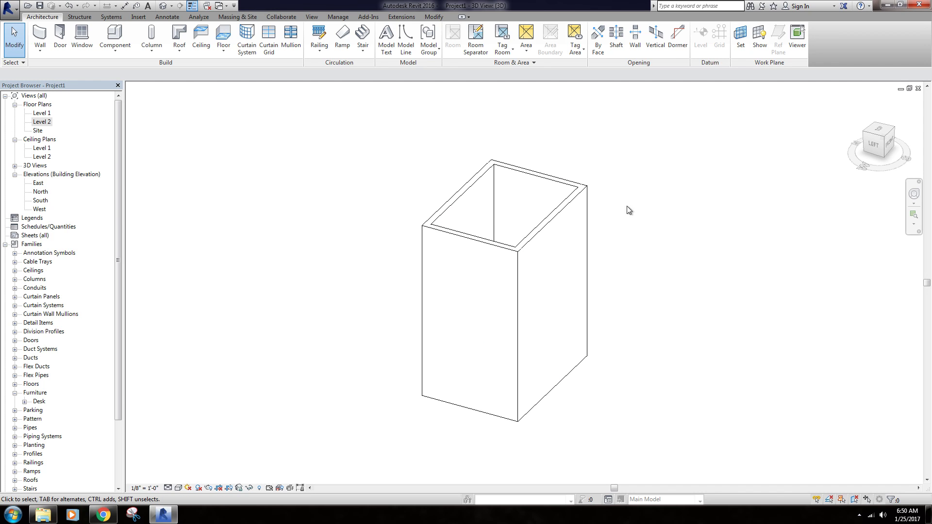
{"action": "middle_click_drag", "start_coordinate": [468, 118], "coordinate": [447, 119]}
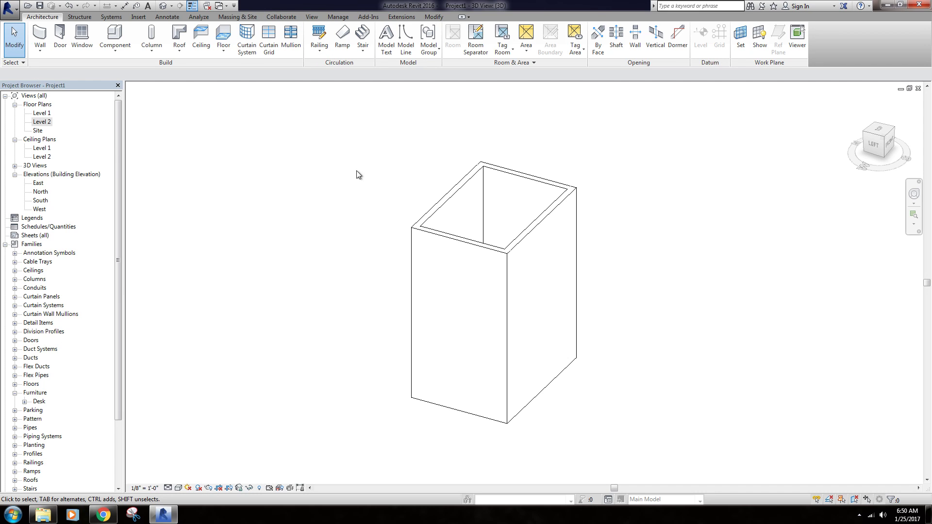
Close the hidden view windows, leaving only the default 3D view open
{"action": "middle_click_drag", "start_coordinate": [375, 159], "coordinate": [366, 162]}
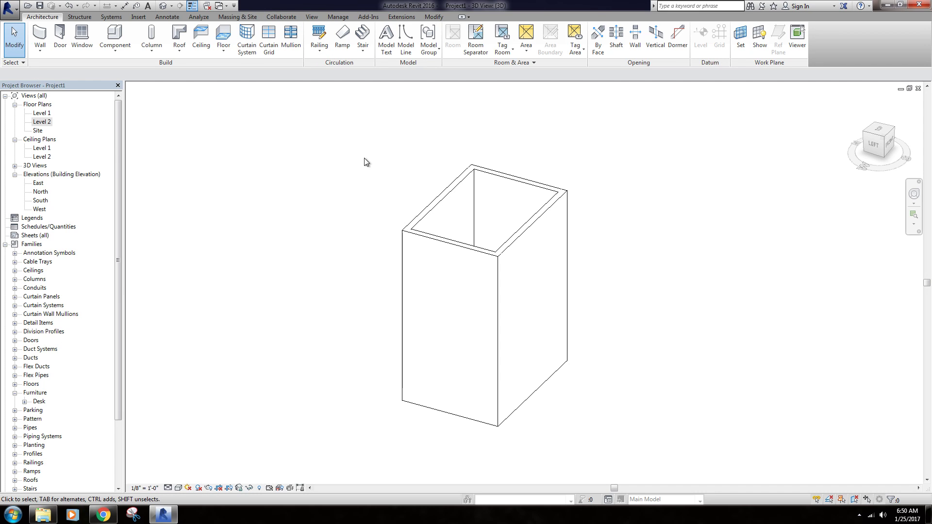
{"action": "left_click", "coordinate": [311, 17]}
{"action": "left_click", "coordinate": [800, 30]}
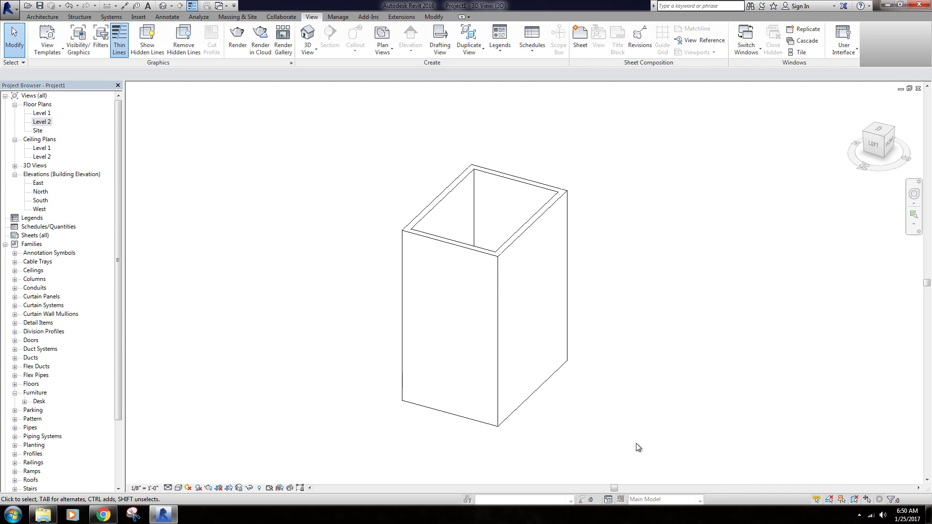
{"action": "middle_click_drag", "start_coordinate": [301, 172], "coordinate": [304, 173]}
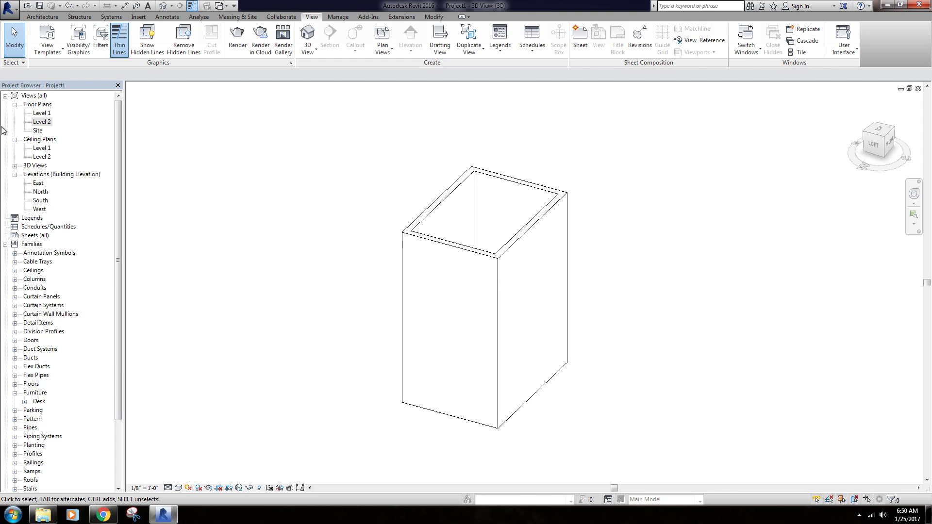
Open the Level 1 and Level 2 floor plans, delete all elements in the Level 2 plan, and return to Level 1
{"action": "double_click", "coordinate": [42, 113]}
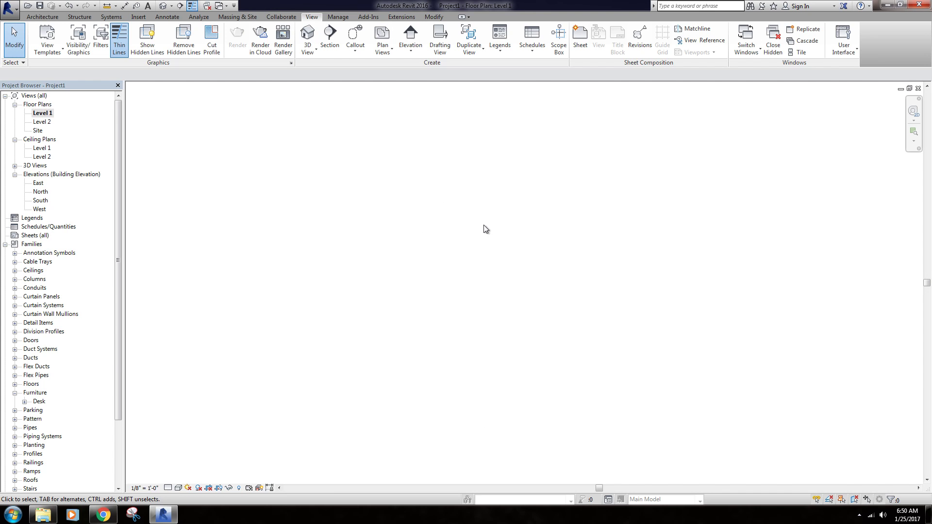
{"action": "double_click", "coordinate": [42, 122]}
{"action": "left_click_drag", "start_coordinate": [228, 93], "coordinate": [843, 468]}
{"action": "key", "text": "Delete"}
{"action": "double_click", "coordinate": [30, 113]}
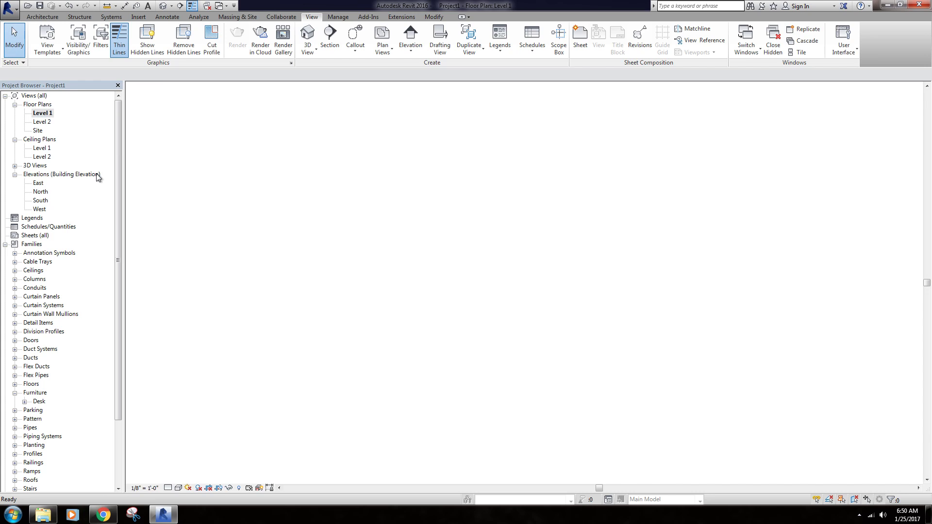
Collapse the Families branch in the Project Browser and show the Properties palette
{"action": "left_click", "coordinate": [5, 244]}
{"action": "left_click", "coordinate": [202, 200]}
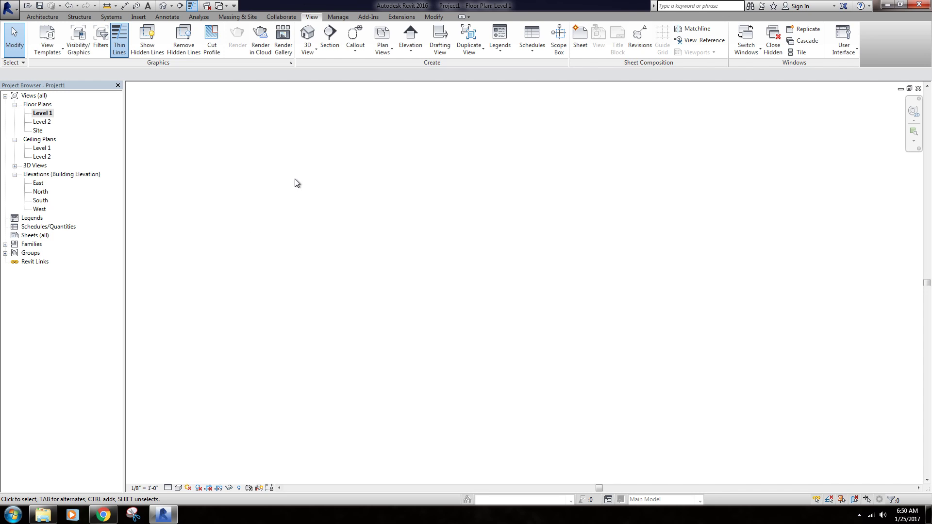
{"action": "right_click", "coordinate": [308, 147]}
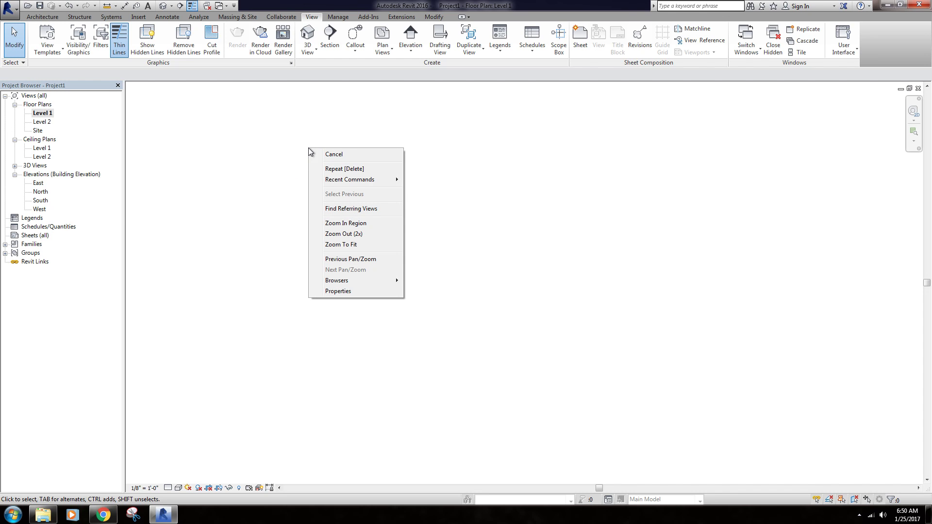
{"action": "left_click", "coordinate": [346, 292]}
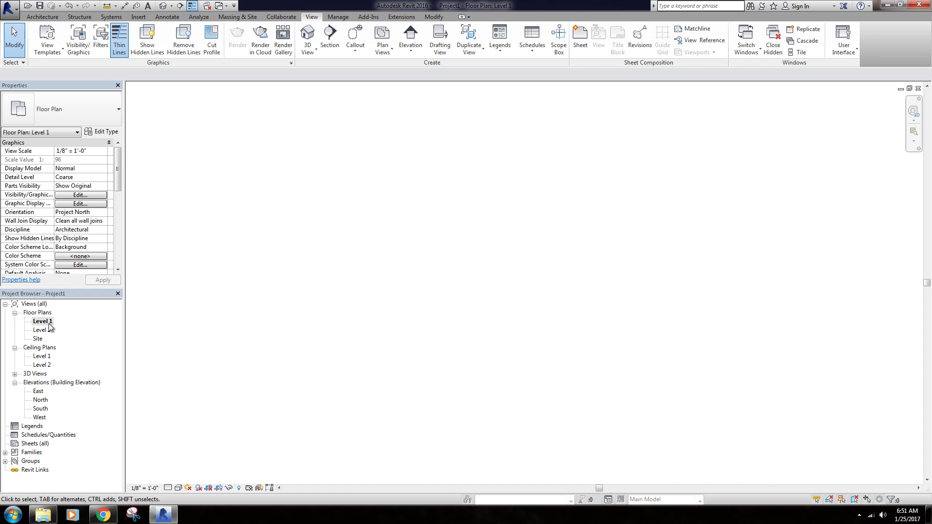
Examine the Level 1 floor plan's view properties and its type properties, and close the dialog without changes
{"action": "mouse_move", "coordinate": [117, 154]}
{"action": "left_mouse_down"}
{"action": "mouse_move", "coordinate": [121, 242]}
{"action": "mouse_move", "coordinate": [118, 157]}
{"action": "left_mouse_up"}
{"action": "mouse_move", "coordinate": [117, 160]}
{"action": "left_mouse_down"}
{"action": "mouse_move", "coordinate": [112, 245]}
{"action": "mouse_move", "coordinate": [119, 147]}
{"action": "left_mouse_up"}
{"action": "left_click", "coordinate": [101, 132]}
{"action": "left_click_drag", "start_coordinate": [567, 85], "coordinate": [368, 93]}
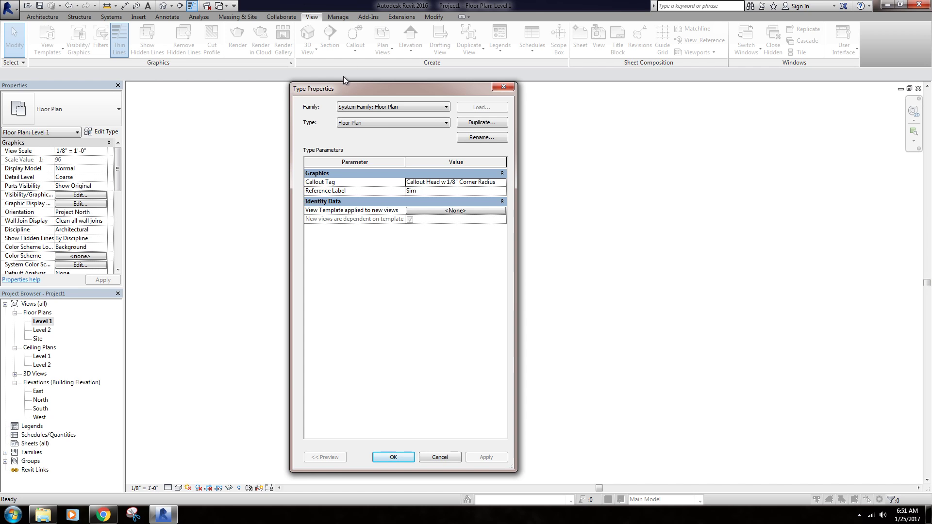
{"action": "left_click_drag", "start_coordinate": [337, 86], "coordinate": [226, 93]}
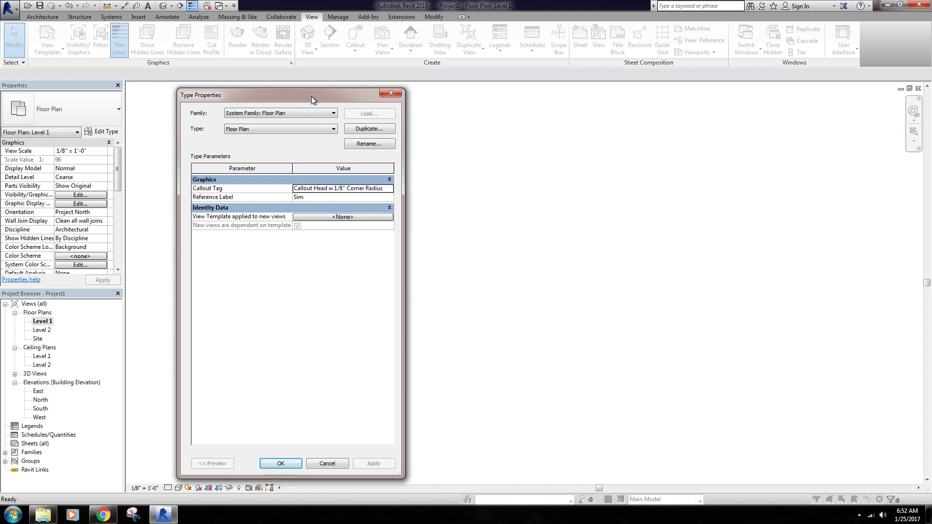
{"action": "left_click_drag", "start_coordinate": [312, 97], "coordinate": [538, 98]}
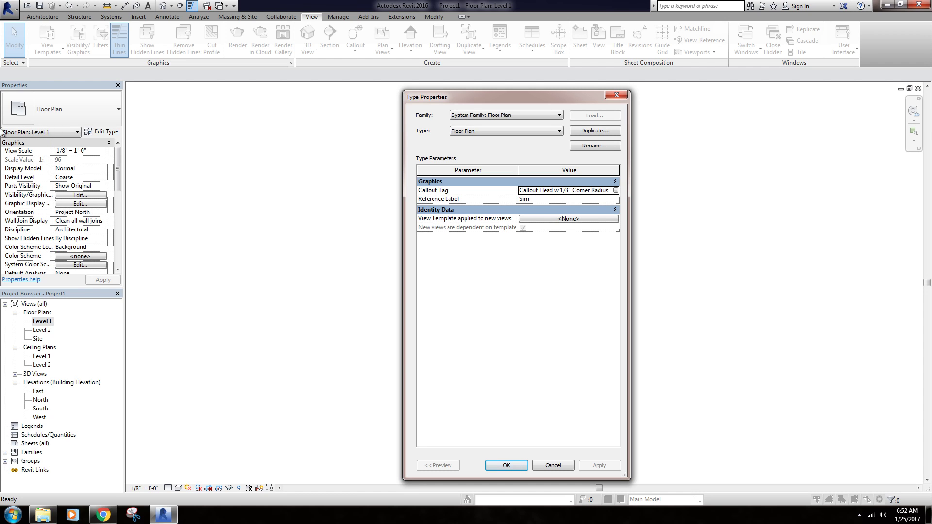
{"action": "left_click", "coordinate": [617, 95]}
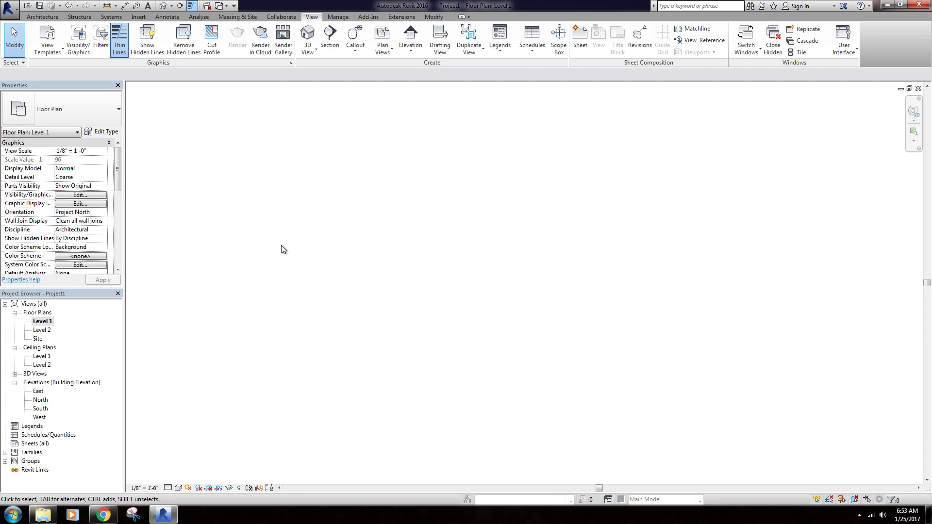
Draw a rectangular enclosure of Generic - 8" walls on Level 1, about 7'-3" wide and 5'-9" high between centerlines
{"action": "left_click", "coordinate": [39, 19]}
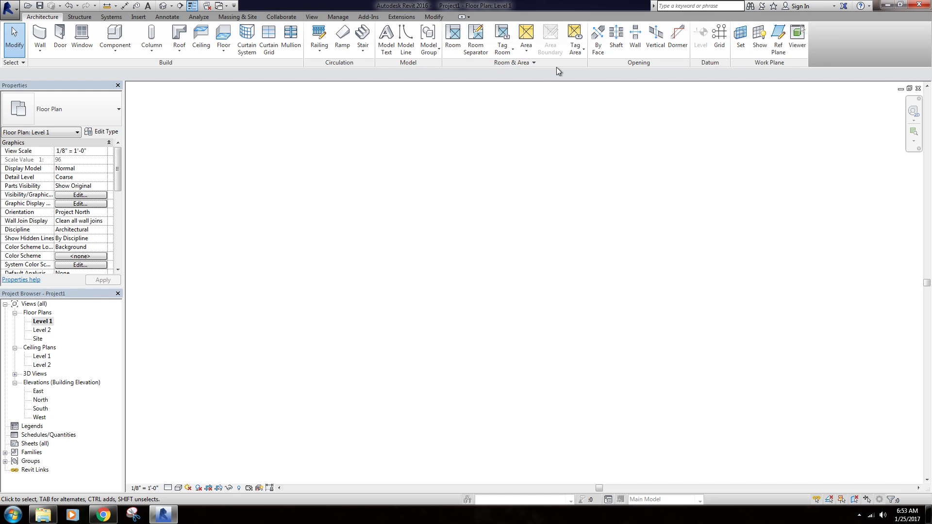
{"action": "left_click", "coordinate": [538, 63]}
{"action": "left_click", "coordinate": [39, 37]}
{"action": "left_click", "coordinate": [398, 29]}
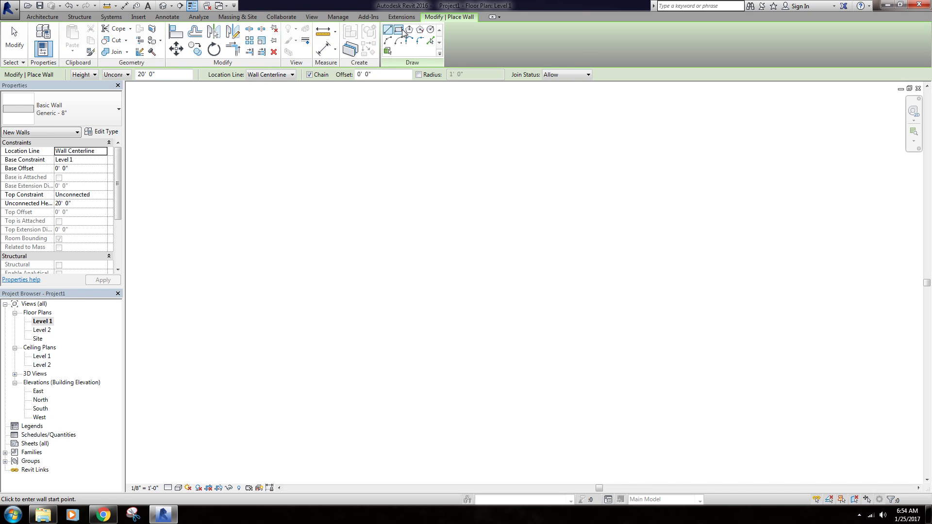
{"action": "left_click", "coordinate": [399, 256]}
{"action": "left_click", "coordinate": [577, 397]}
{"action": "key", "text": "Escape"}
{"action": "key", "text": "Escape"}
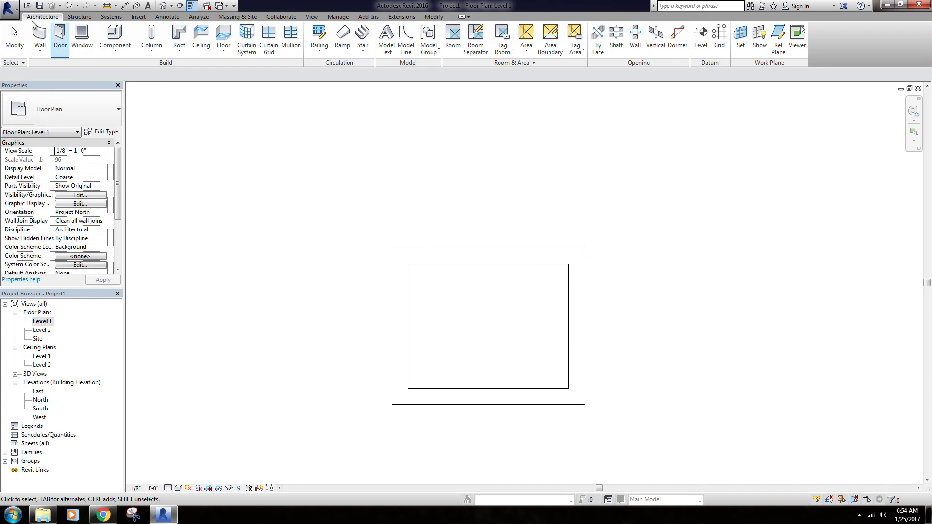
{"action": "left_click", "coordinate": [452, 35]}
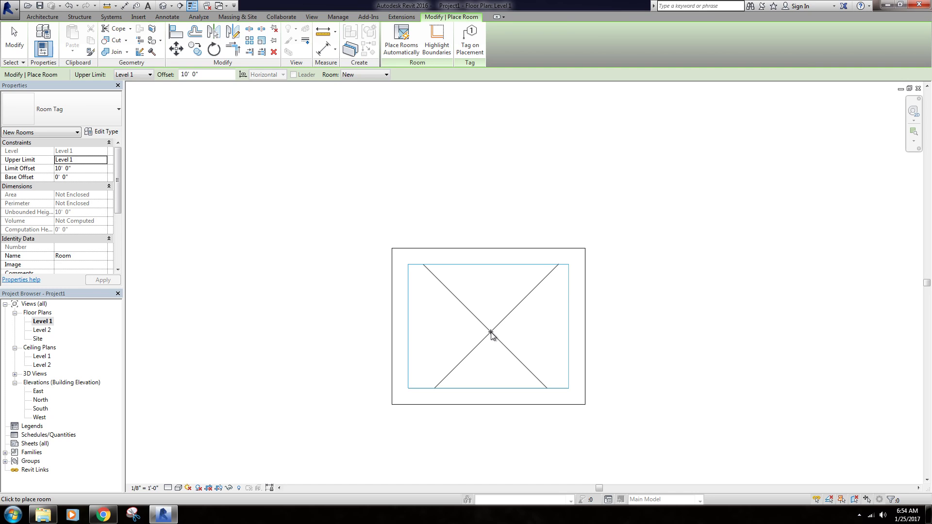
{"action": "key", "text": "Escape"}
{"action": "key", "text": "Escape"}
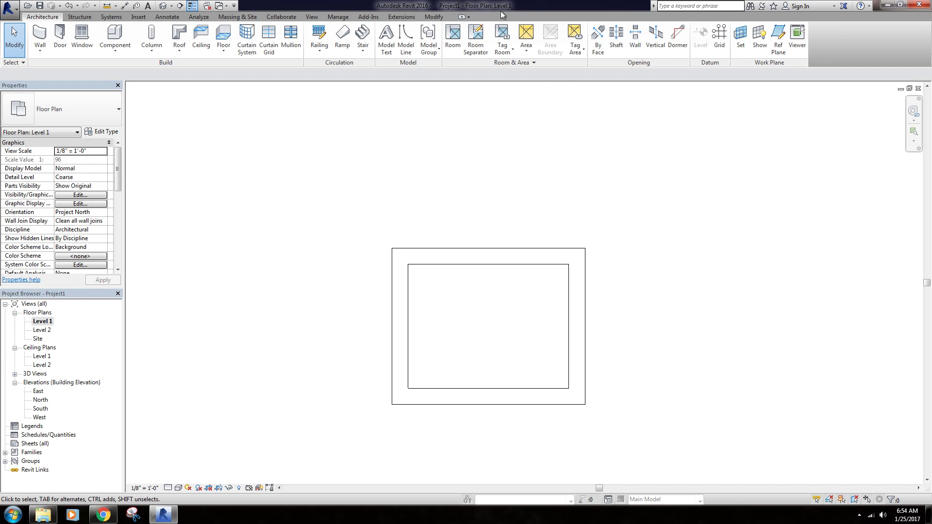
Draw two room separation lines around the enclosure's upper-left corner, about 3'-4" down from the upper wall and across to the left wall
{"action": "left_click", "coordinate": [475, 38]}
{"action": "left_click", "coordinate": [473, 265]}
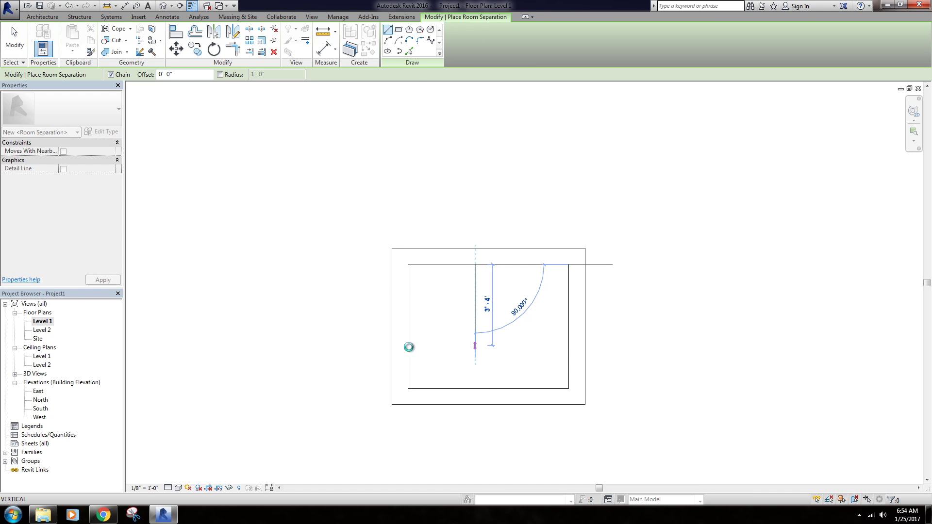
{"action": "left_click", "coordinate": [475, 346]}
{"action": "left_click", "coordinate": [409, 345]}
{"action": "key", "text": "Escape"}
{"action": "key", "text": "Escape"}
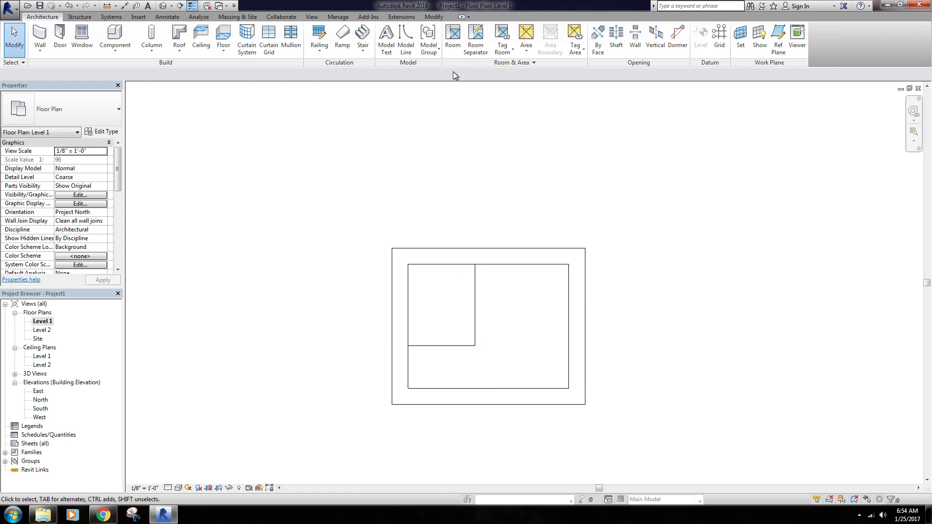
{"action": "left_click", "coordinate": [453, 36]}
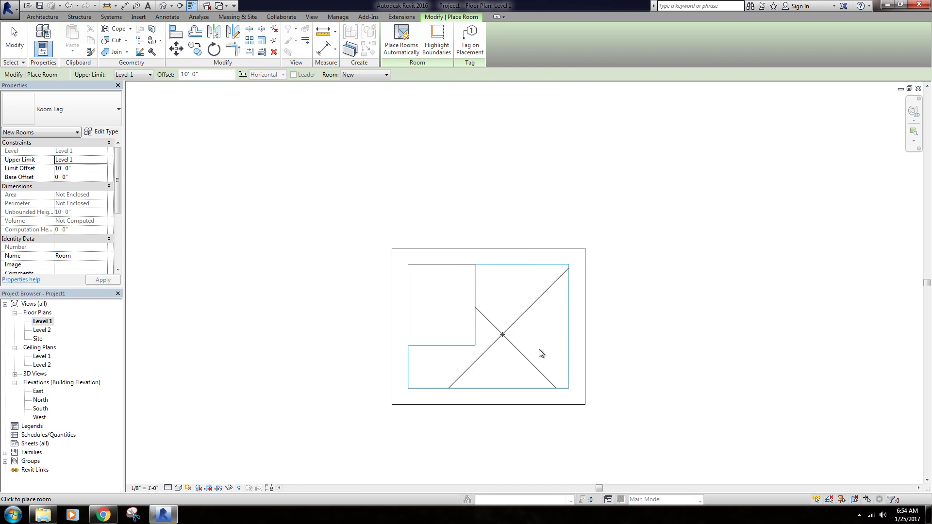
{"action": "key", "text": "Escape"}
{"action": "key", "text": "Escape"}
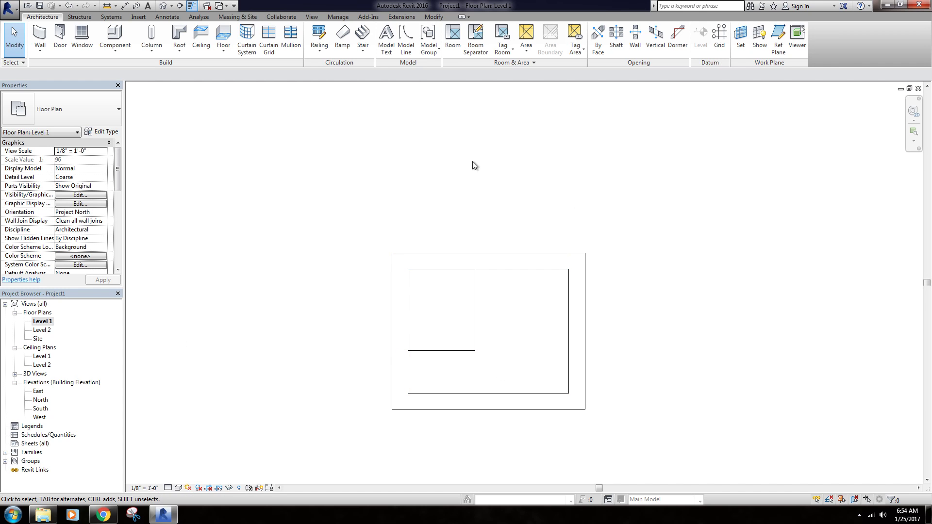
{"action": "left_click", "coordinate": [502, 34]}
{"action": "middle_click_drag", "start_coordinate": [438, 270], "coordinate": [450, 220]}
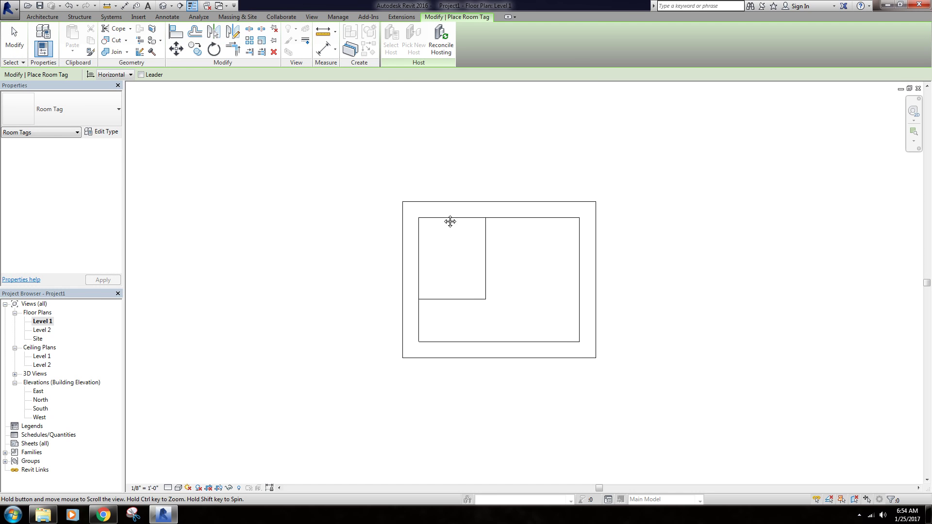
{"action": "right_click", "coordinate": [454, 152]}
{"action": "left_click", "coordinate": [466, 157]}
Place a room in the area enclosed by the separation lines and add a room tag to it
{"action": "left_click", "coordinate": [453, 30]}
{"action": "left_click", "coordinate": [454, 266]}
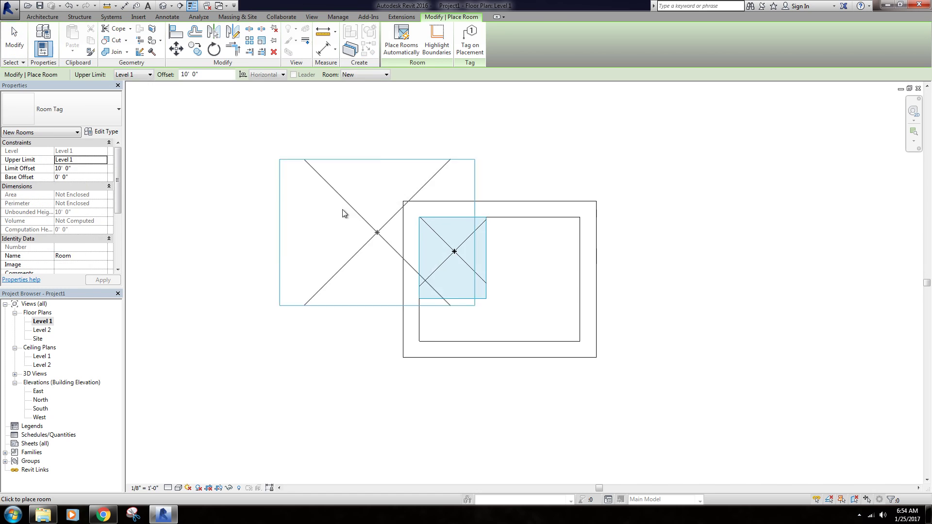
{"action": "key", "text": "Escape"}
{"action": "key", "text": "Escape"}
{"action": "left_click", "coordinate": [501, 32]}
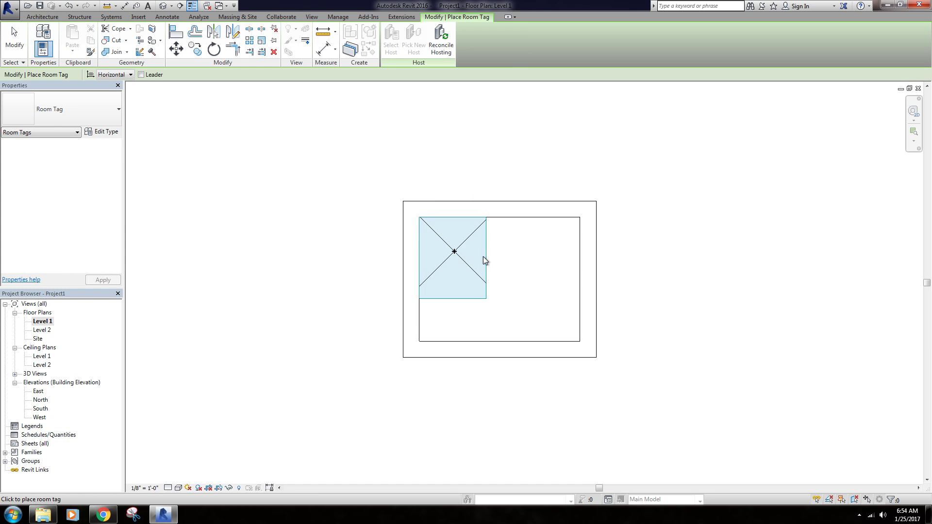
{"action": "left_click", "coordinate": [456, 242]}
{"action": "key", "text": "Escape"}
Inspect the room tag's type properties, cancel without changes, and examine the tag again before clearing the selection
{"action": "left_click", "coordinate": [461, 238]}
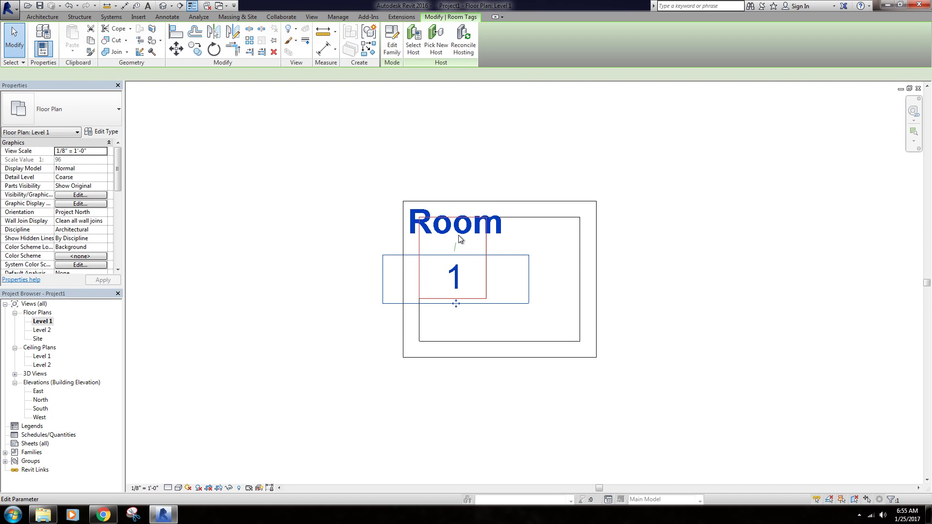
{"action": "left_click", "coordinate": [101, 132]}
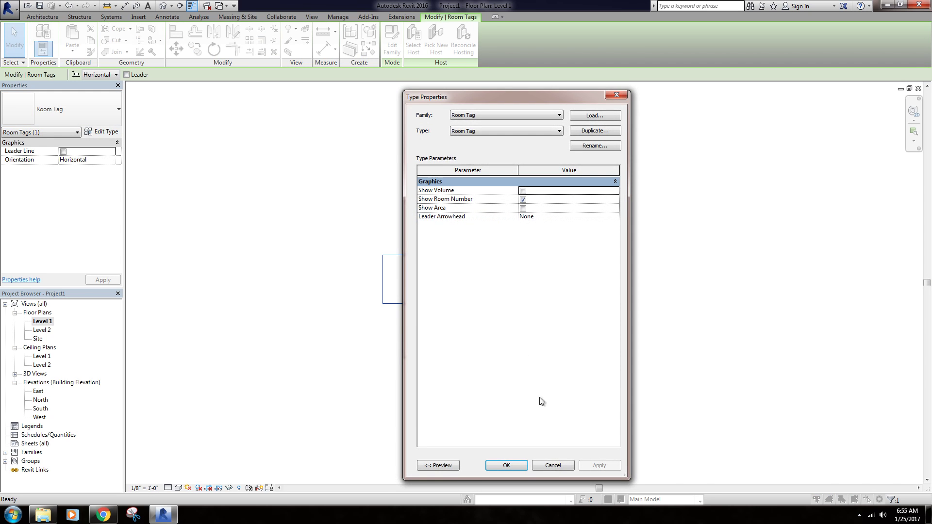
{"action": "left_click", "coordinate": [553, 466]}
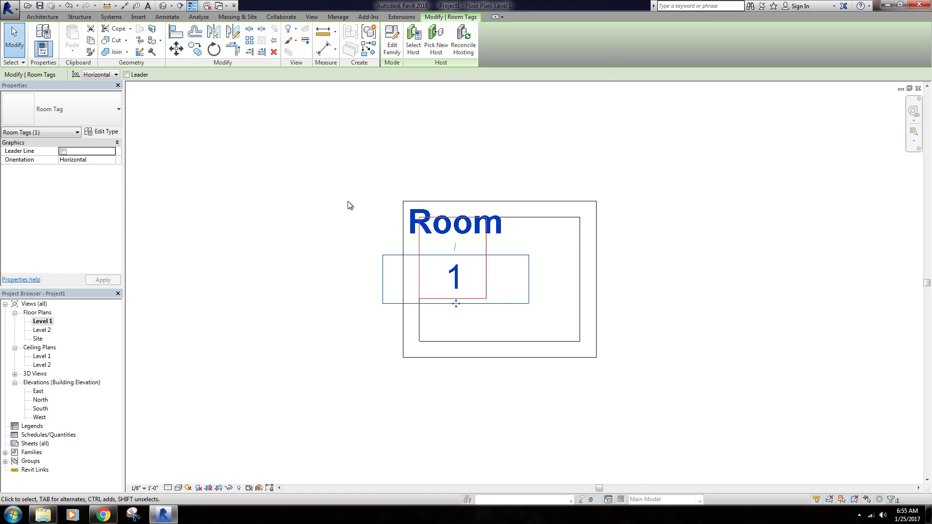
{"action": "left_click", "coordinate": [359, 228]}
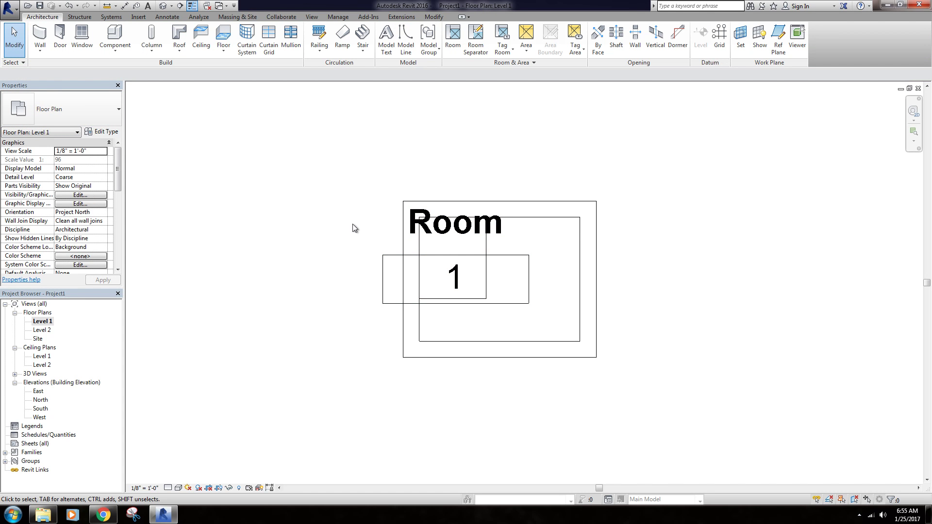
{"action": "left_click", "coordinate": [463, 241]}
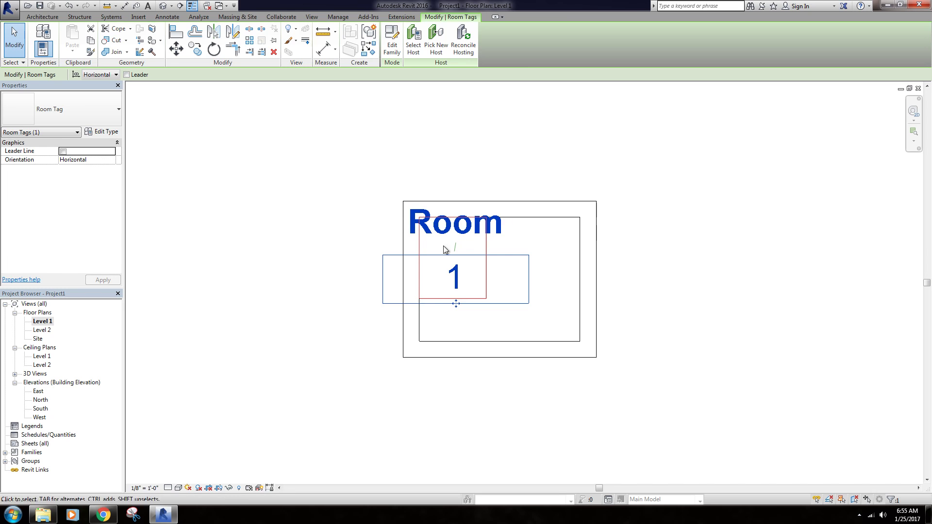
{"action": "left_click", "coordinate": [292, 378]}
Check the enclosure's width and depth by selecting its right and upper walls in turn, and clear the selection
{"action": "left_click", "coordinate": [581, 301]}
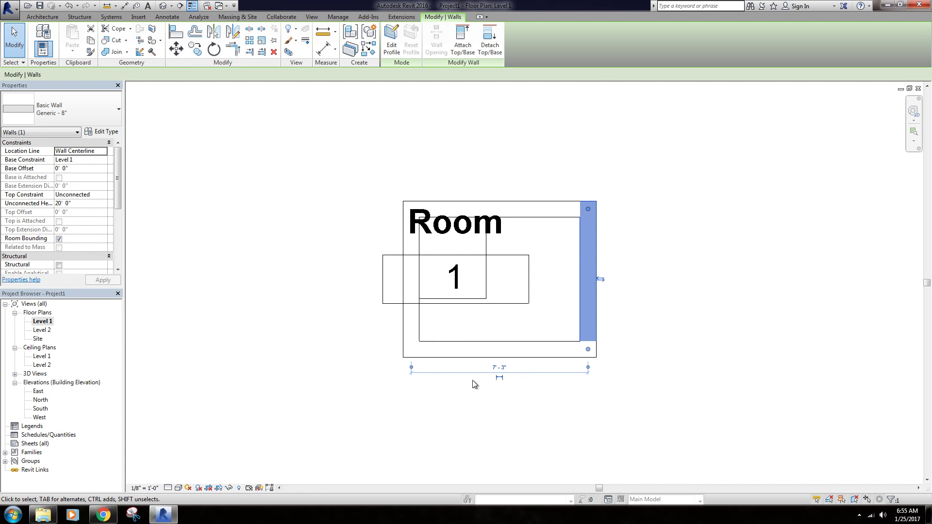
{"action": "left_click", "coordinate": [495, 209]}
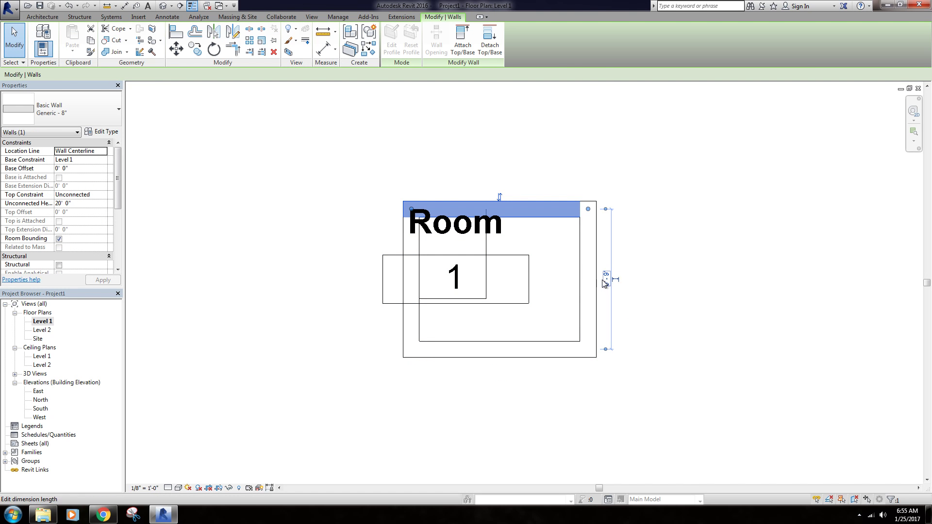
{"action": "left_click", "coordinate": [300, 378]}
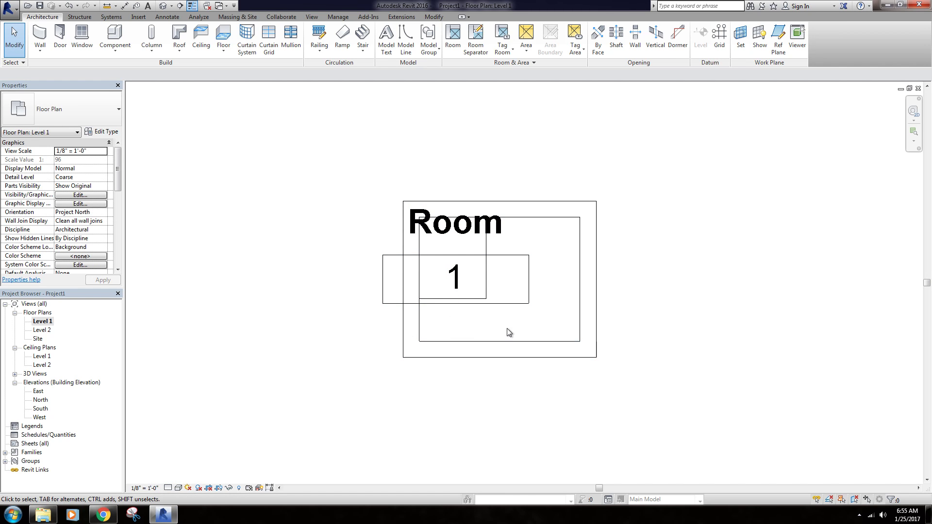
Set the Level 1 view scale to 1/2" = 1'-0" so the room tag fits inside the separated room
{"action": "left_click", "coordinate": [467, 244]}
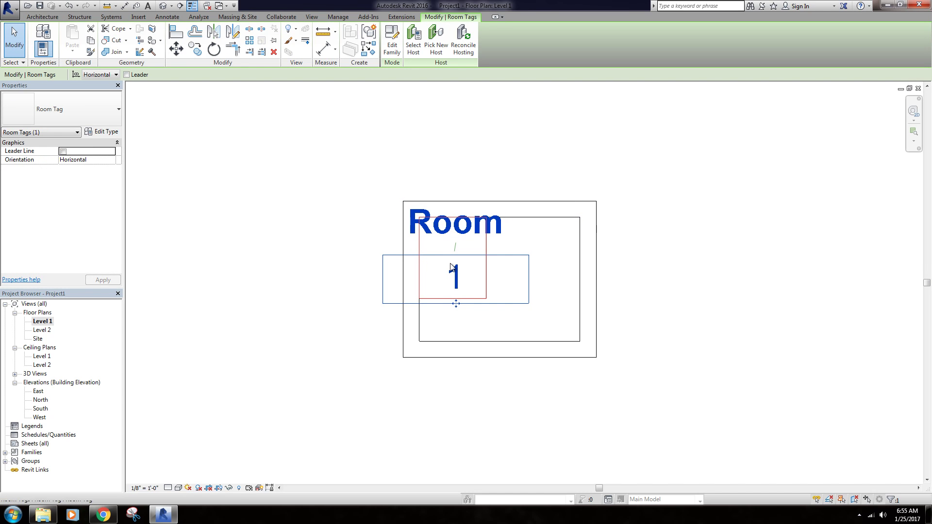
{"action": "left_click", "coordinate": [146, 488]}
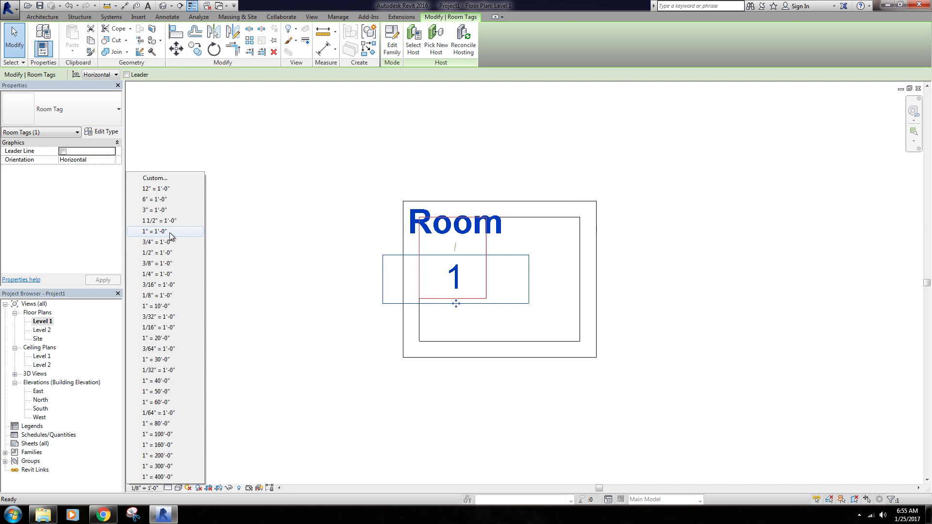
{"action": "left_click", "coordinate": [171, 252]}
{"action": "left_click", "coordinate": [459, 244]}
{"action": "scroll", "coordinate": [458, 245], "scroll_direction": "up", "scroll_amount": 5}
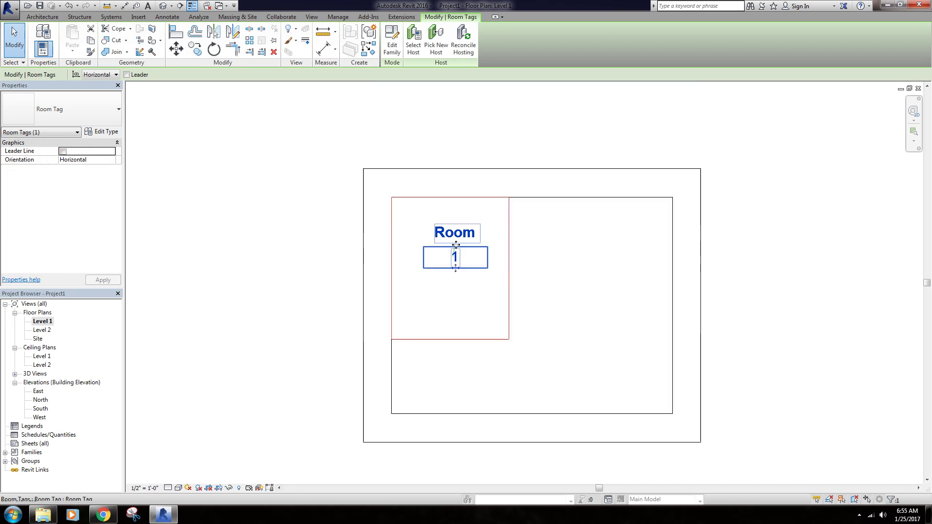
Reposition the room tag inside the separated room so it sits centred between its boundaries, and clear the selection
{"action": "left_click_drag", "start_coordinate": [456, 273], "coordinate": [450, 299]}
{"action": "left_click", "coordinate": [320, 290]}
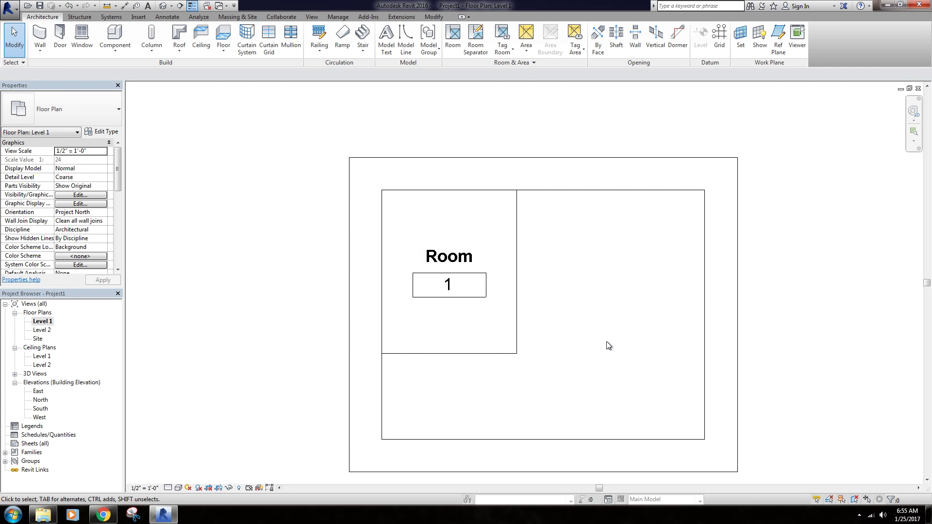
{"action": "scroll", "coordinate": [607, 320], "scroll_direction": "down", "scroll_amount": 4}
{"action": "middle_click_drag", "start_coordinate": [617, 323], "coordinate": [557, 296]}
{"action": "scroll", "coordinate": [576, 327], "scroll_direction": "up", "scroll_amount": 2}
{"action": "scroll", "coordinate": [544, 281], "scroll_direction": "up", "scroll_amount": 2}
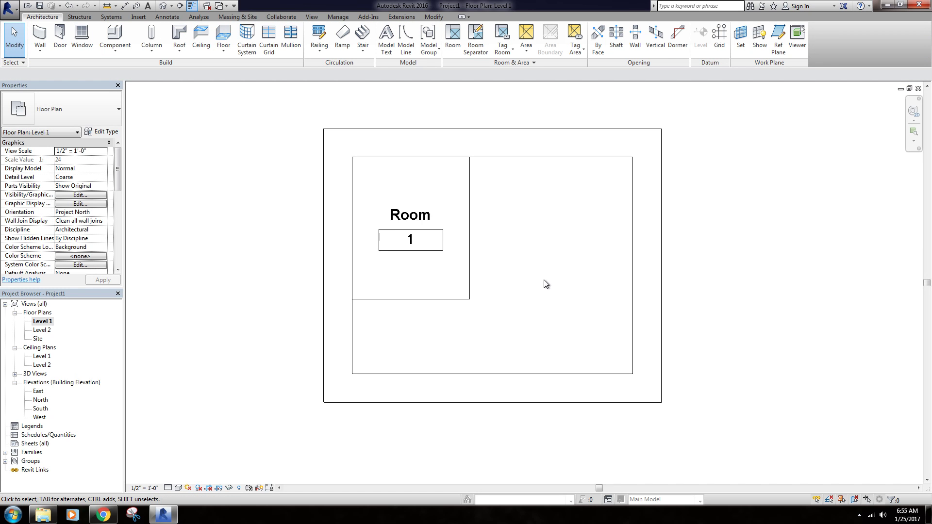
{"action": "left_click", "coordinate": [407, 235]}
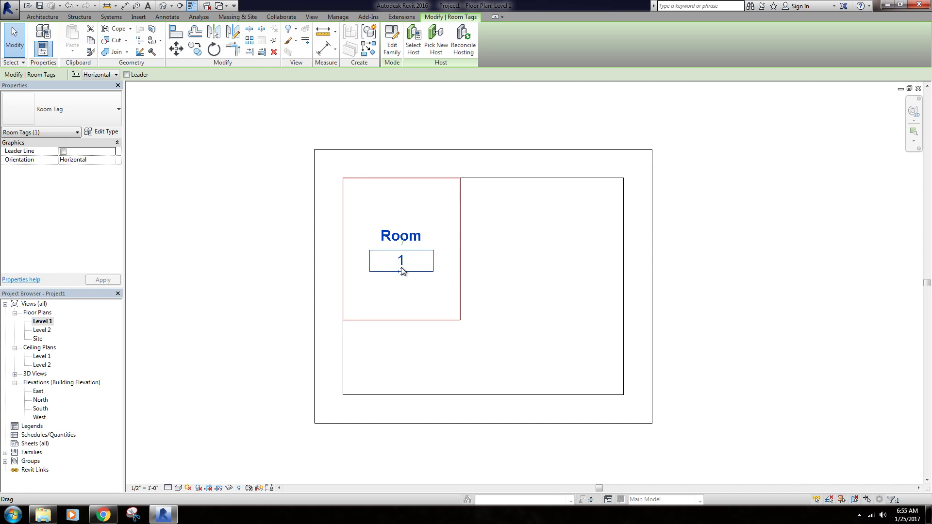
{"action": "left_click_drag", "start_coordinate": [404, 268], "coordinate": [403, 258]}
{"action": "left_click", "coordinate": [510, 226]}
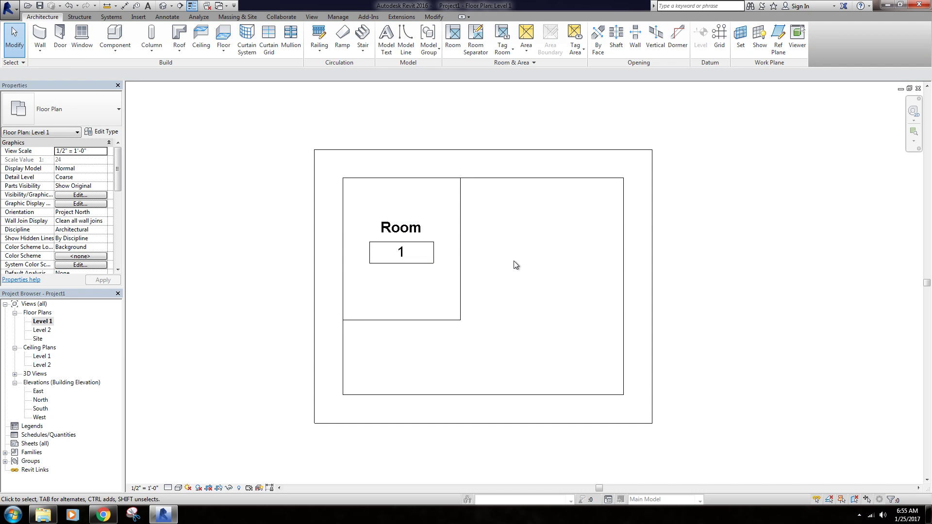
{"action": "middle_click_drag", "start_coordinate": [515, 274], "coordinate": [509, 271]}
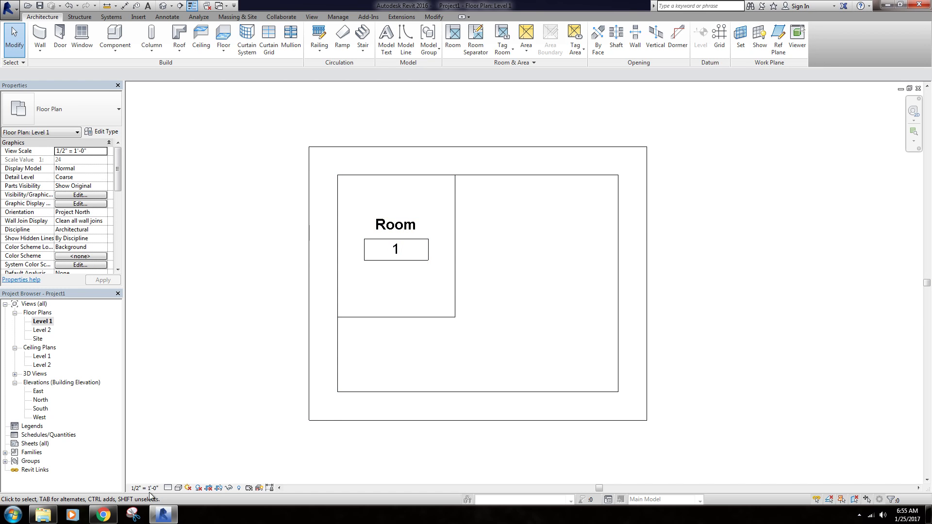
{"action": "middle_click_drag", "start_coordinate": [587, 270], "coordinate": [578, 267]}
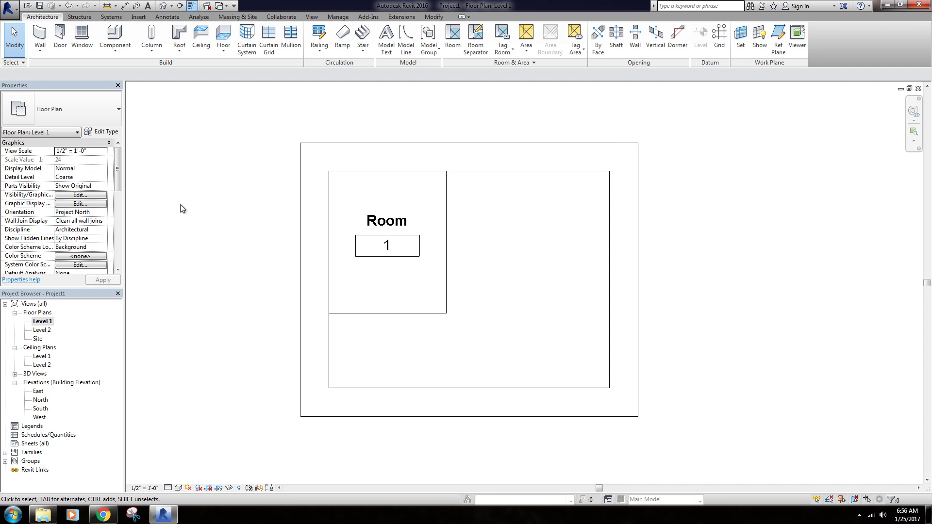
{"action": "left_click_drag", "start_coordinate": [233, 108], "coordinate": [700, 444]}
{"action": "left_click", "coordinate": [584, 120]}
Cut a rectangular wall opening about 3' 6" wide in the upper wall and end the command
{"action": "left_click", "coordinate": [635, 36]}
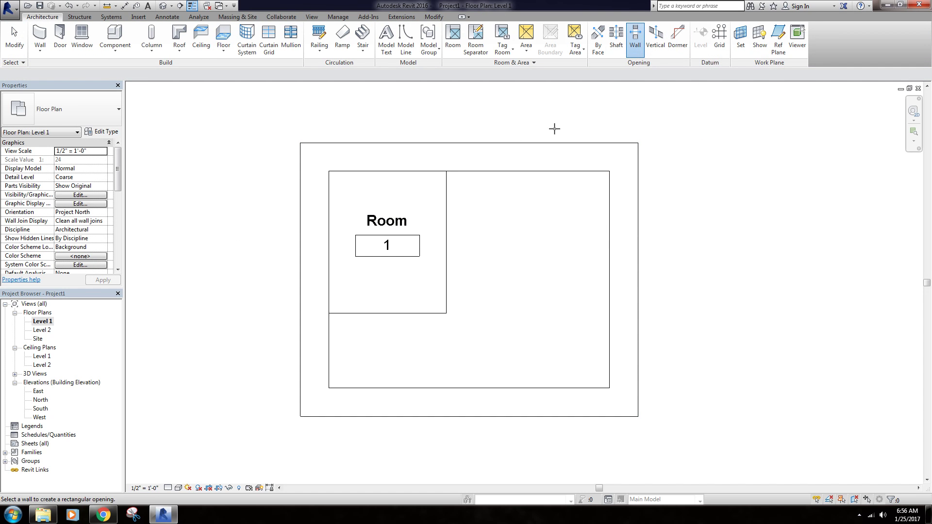
{"action": "left_click", "coordinate": [499, 142]}
{"action": "left_click", "coordinate": [427, 142]}
{"action": "left_click", "coordinate": [572, 152]}
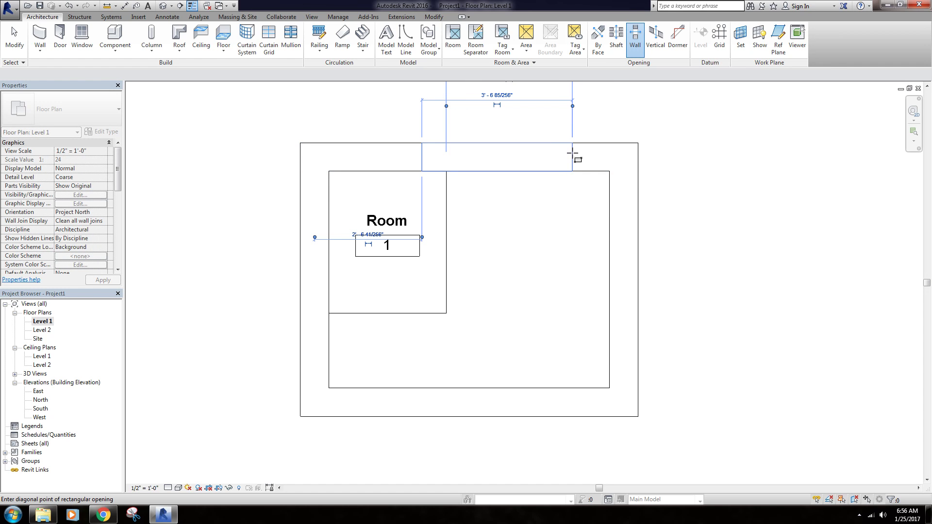
{"action": "key", "text": "Escape"}
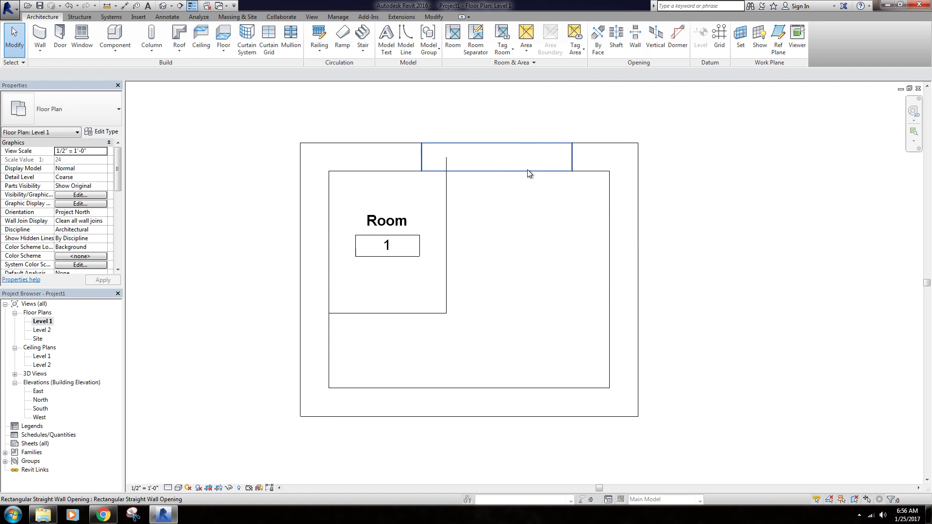
Delete the rectangular opening from the upper wall
{"action": "left_click", "coordinate": [527, 170]}
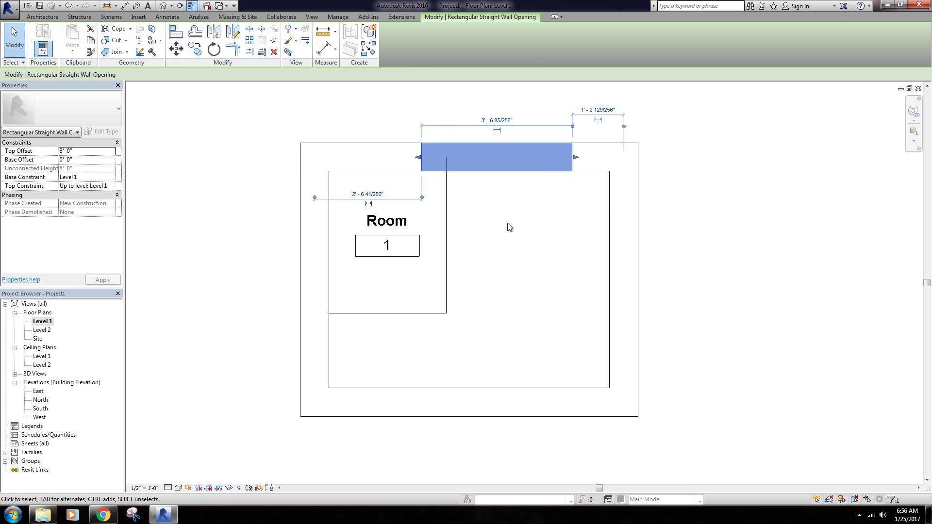
{"action": "key", "text": "Delete"}
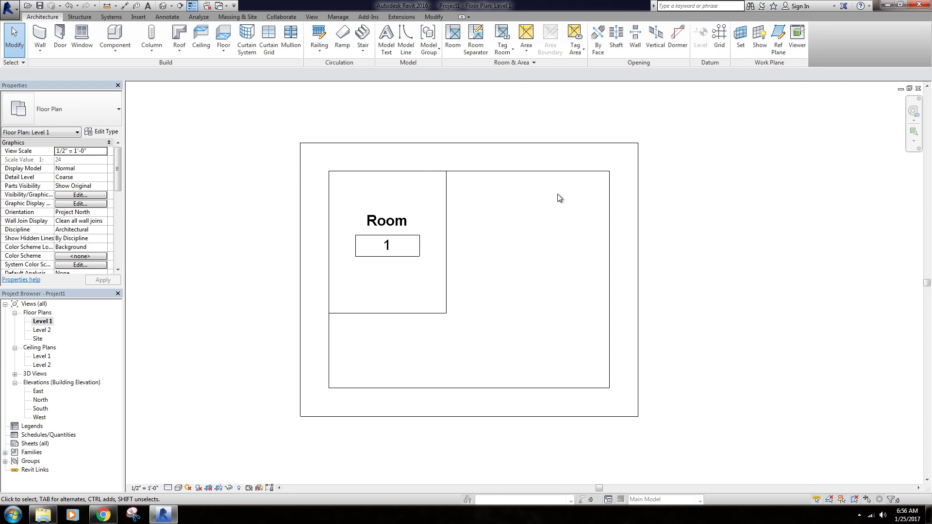
{"action": "scroll", "coordinate": [427, 145], "scroll_direction": "down", "scroll_amount": 3}
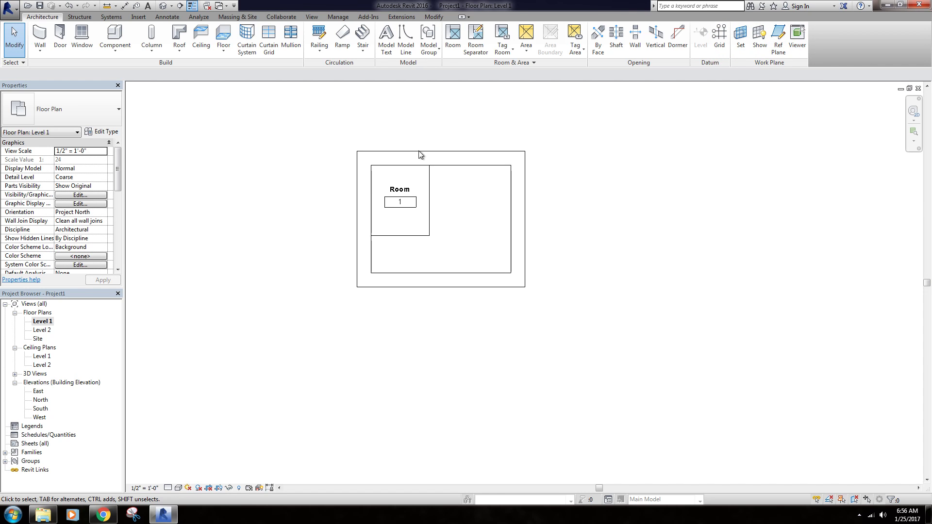
Examine the structural tools for beams, columns, foundations and reinforcement
{"action": "left_click", "coordinate": [79, 16]}
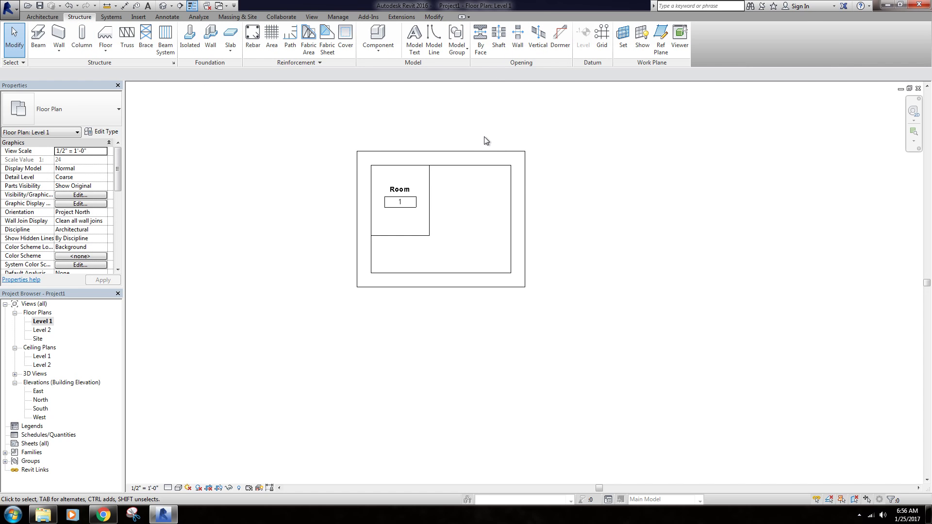
{"action": "middle_click_drag", "start_coordinate": [440, 116], "coordinate": [434, 155]}
{"action": "middle_click_drag", "start_coordinate": [477, 129], "coordinate": [485, 153]}
{"action": "scroll", "coordinate": [470, 187], "scroll_direction": "up", "scroll_amount": 4}
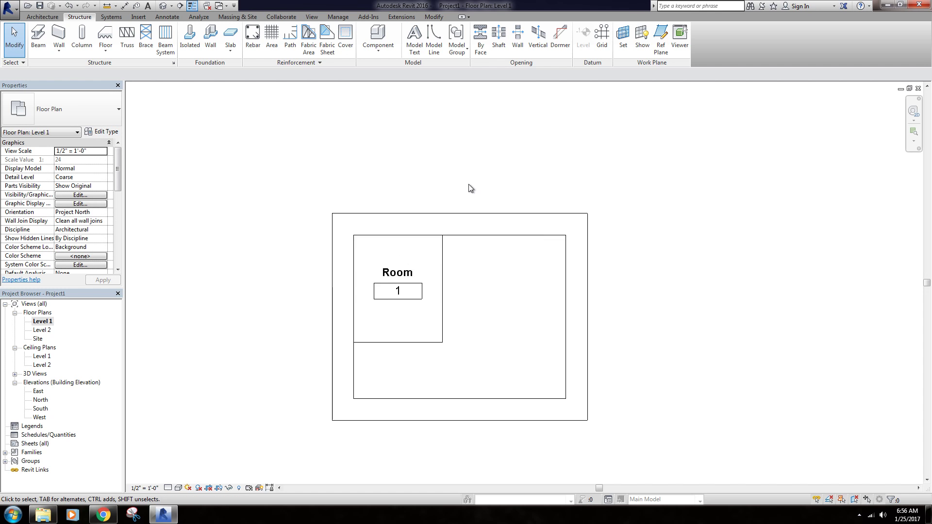
{"action": "middle_click_drag", "start_coordinate": [438, 185], "coordinate": [493, 141]}
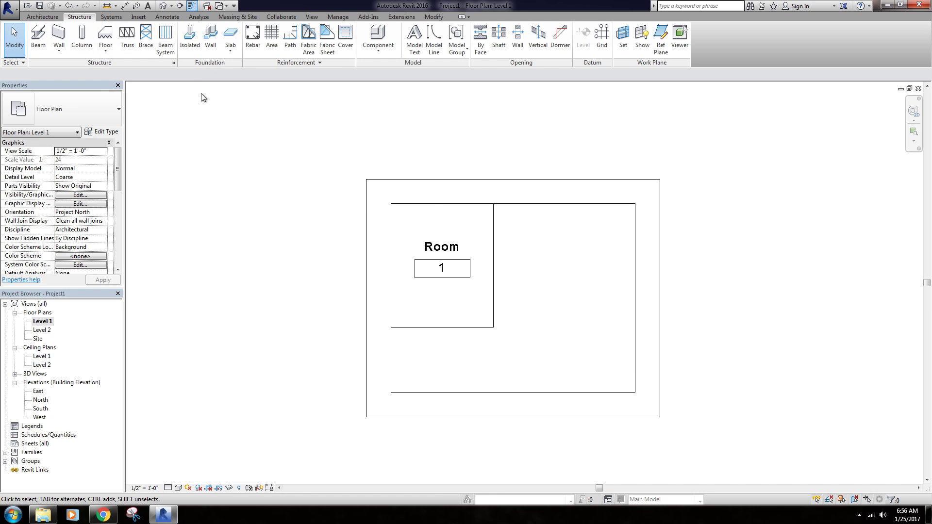
{"action": "middle_click_drag", "start_coordinate": [503, 152], "coordinate": [471, 158]}
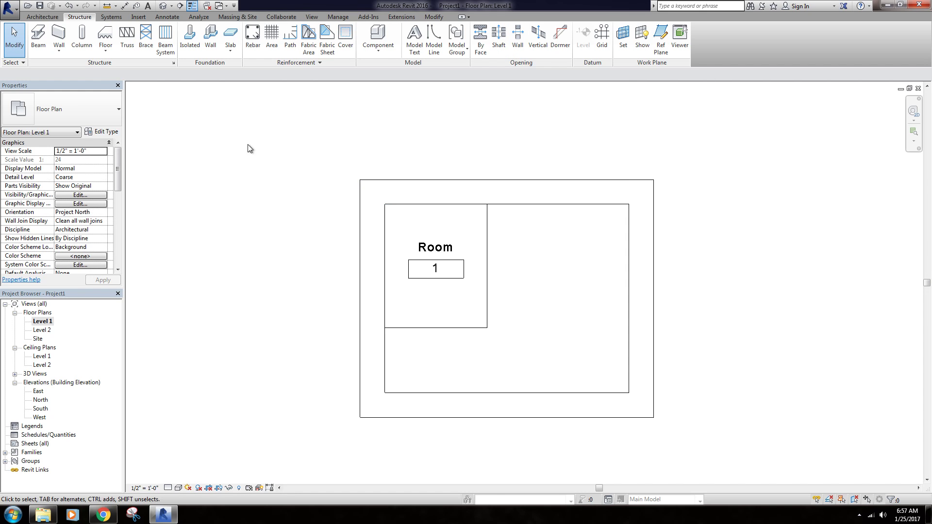
{"action": "middle_click_drag", "start_coordinate": [320, 135], "coordinate": [323, 125]}
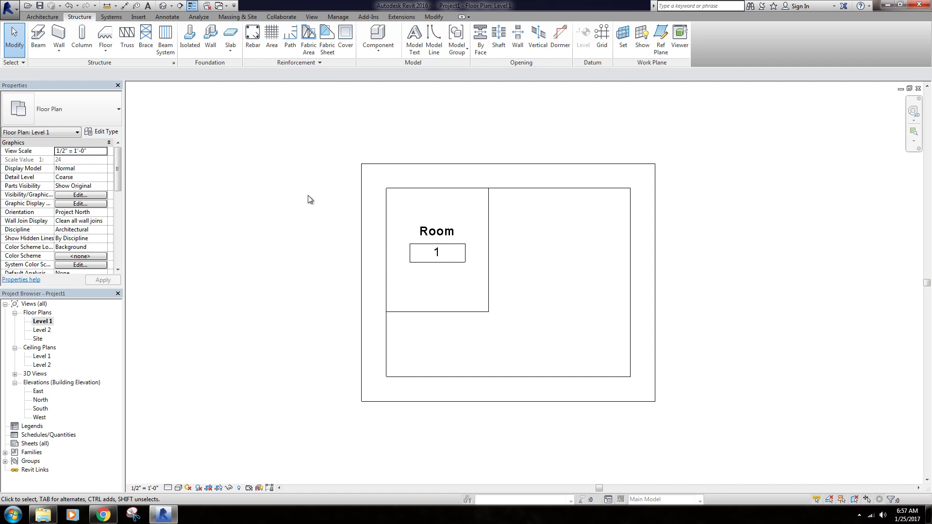
{"action": "mouse_move", "coordinate": [305, 188]}
{"action": "middle_mouse_down"}
{"action": "mouse_move", "coordinate": [335, 283]}
{"action": "mouse_move", "coordinate": [328, 264]}
{"action": "middle_mouse_up"}
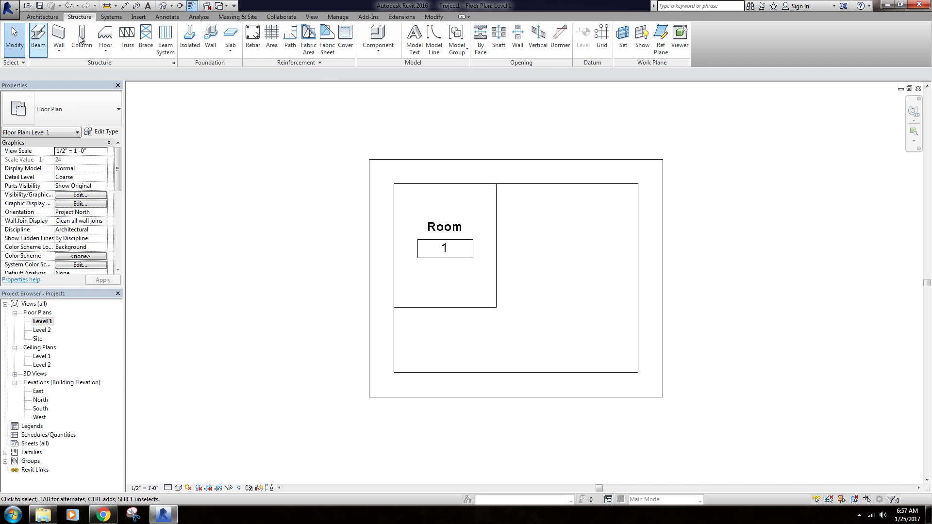
Compare the architectural building tools with the structural and foundation tools
{"action": "left_click", "coordinate": [138, 16]}
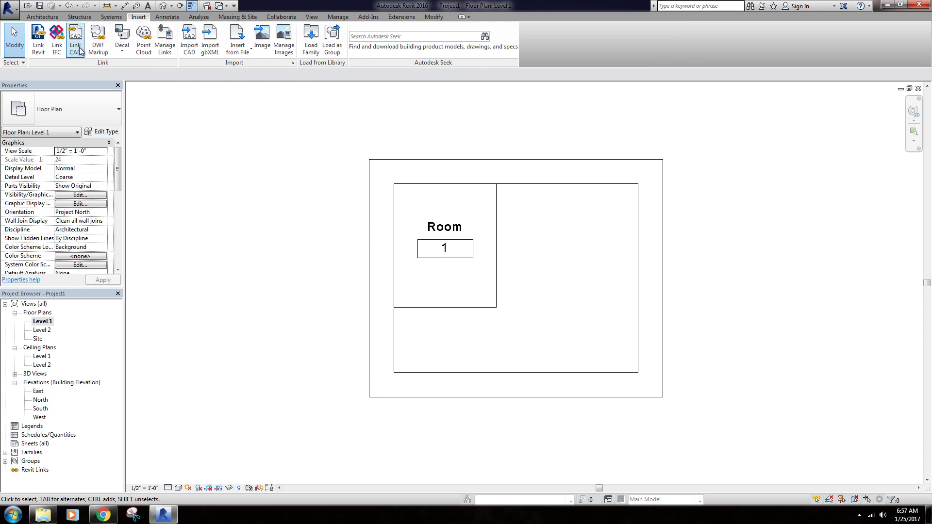
{"action": "left_click", "coordinate": [49, 17]}
{"action": "left_click", "coordinate": [80, 16]}
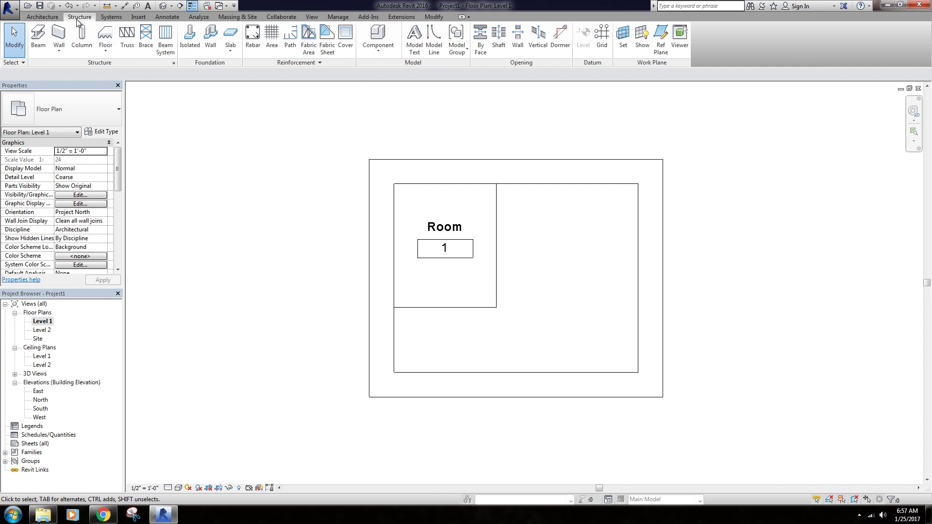
{"action": "left_click", "coordinate": [46, 17]}
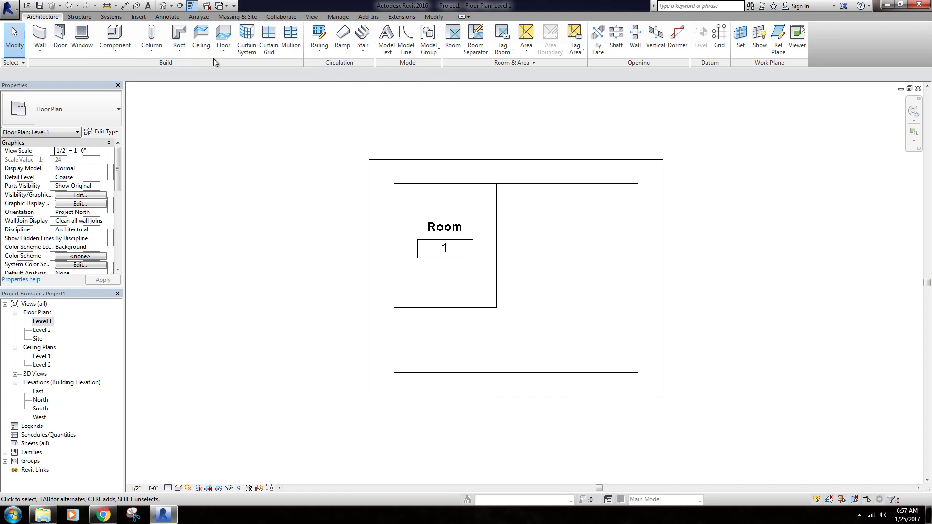
{"action": "left_click", "coordinate": [79, 17]}
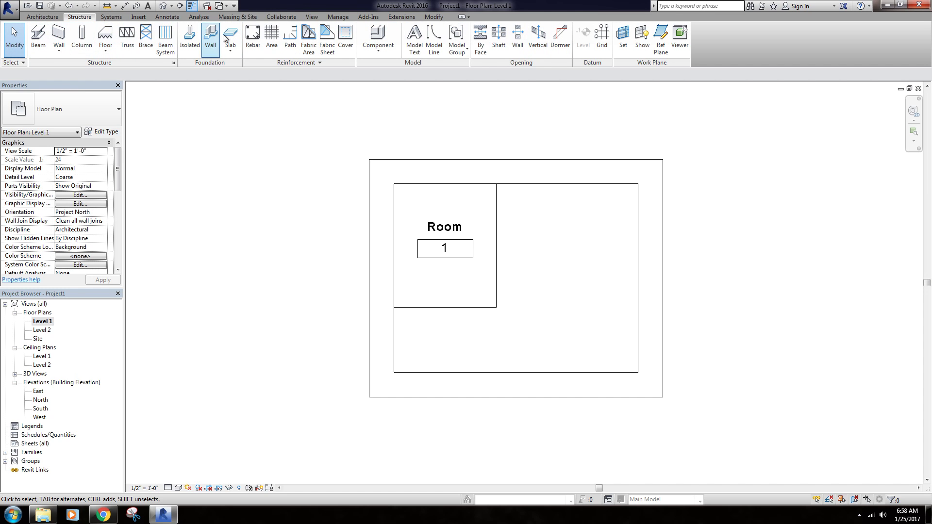
{"action": "middle_click_drag", "start_coordinate": [425, 153], "coordinate": [405, 145]}
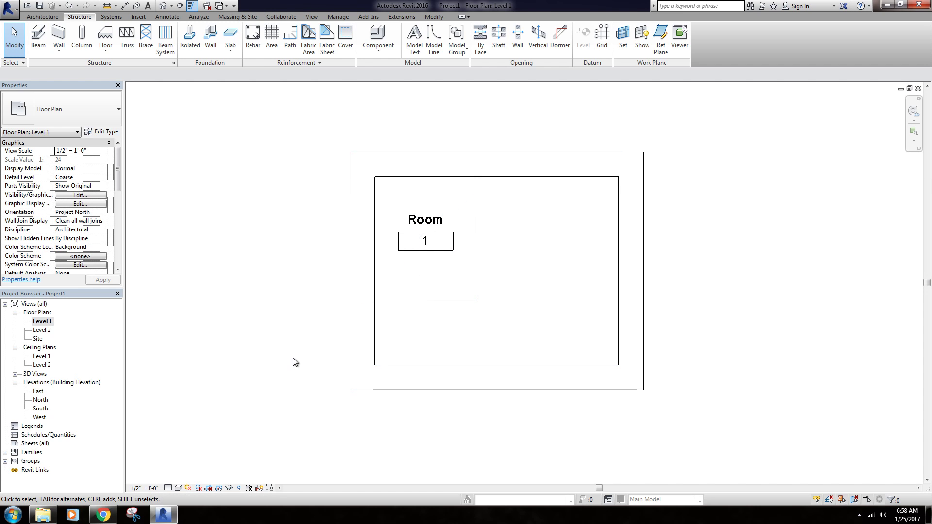
{"action": "middle_click_drag", "start_coordinate": [289, 200], "coordinate": [271, 182]}
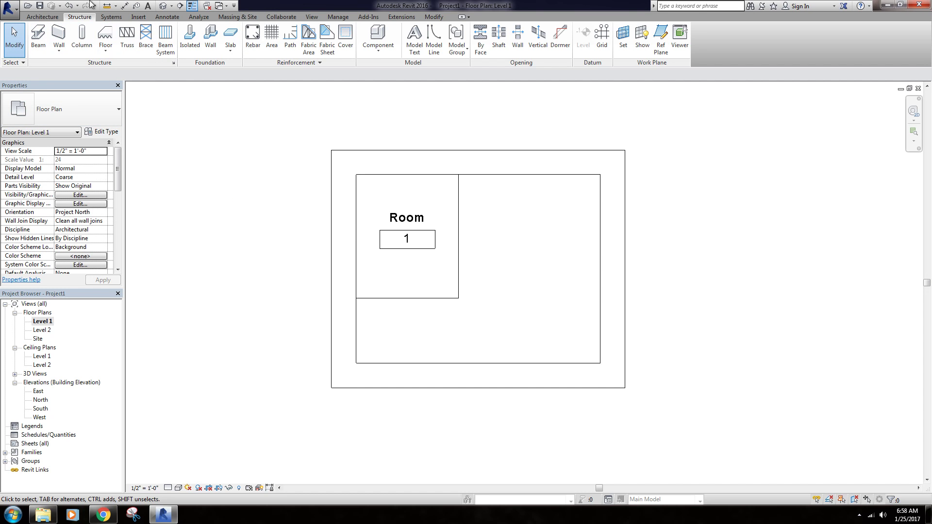
Examine the building systems tools for HVAC, fabrication, mechanical, plumbing and piping, and electrical work
{"action": "left_click", "coordinate": [111, 17]}
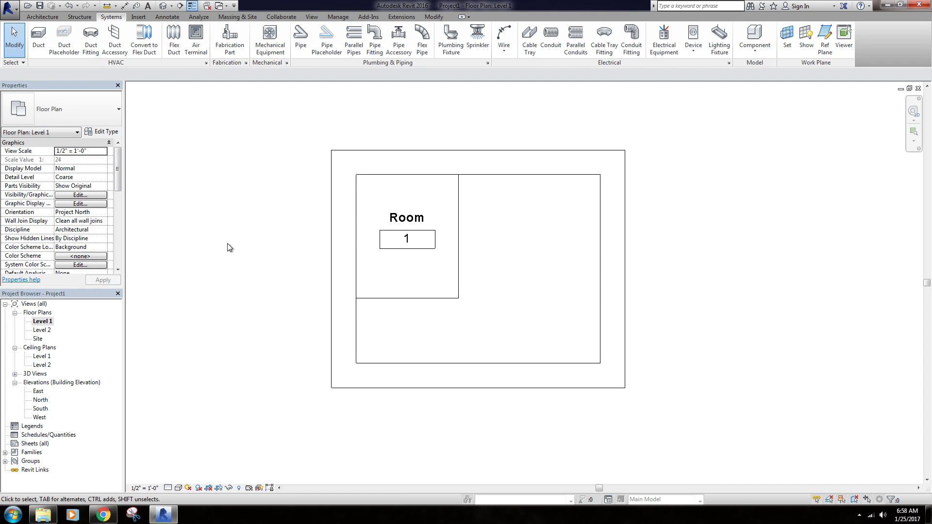
{"action": "left_click", "coordinate": [76, 16]}
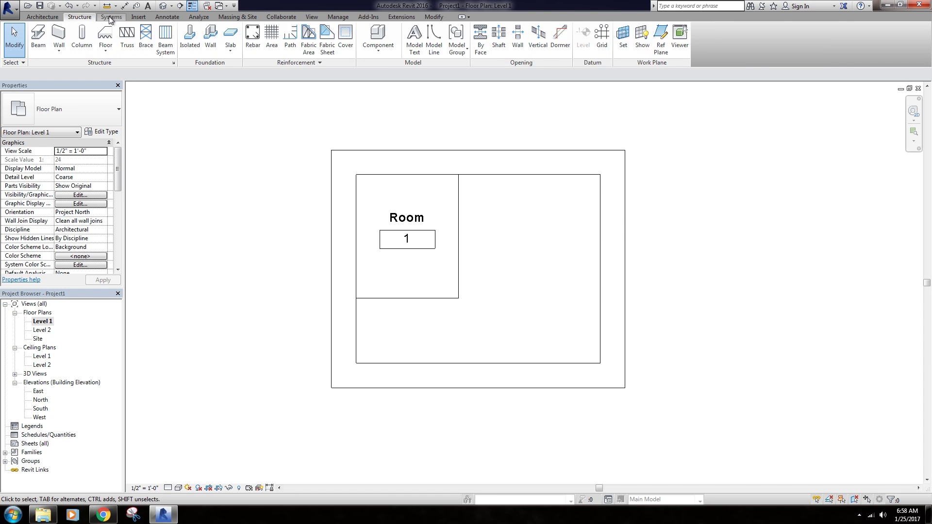
{"action": "left_click", "coordinate": [109, 18]}
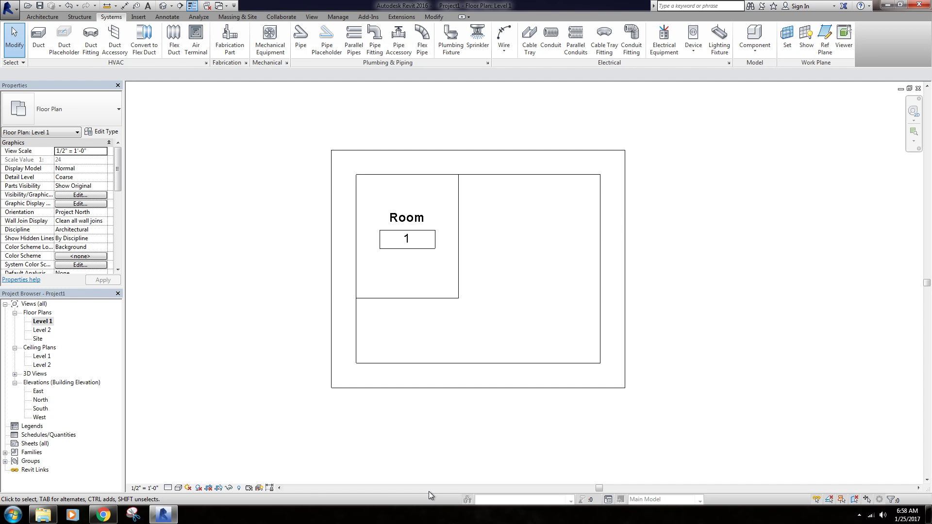
{"action": "middle_click_drag", "start_coordinate": [471, 446], "coordinate": [463, 448]}
{"action": "middle_click_drag", "start_coordinate": [511, 293], "coordinate": [523, 306]}
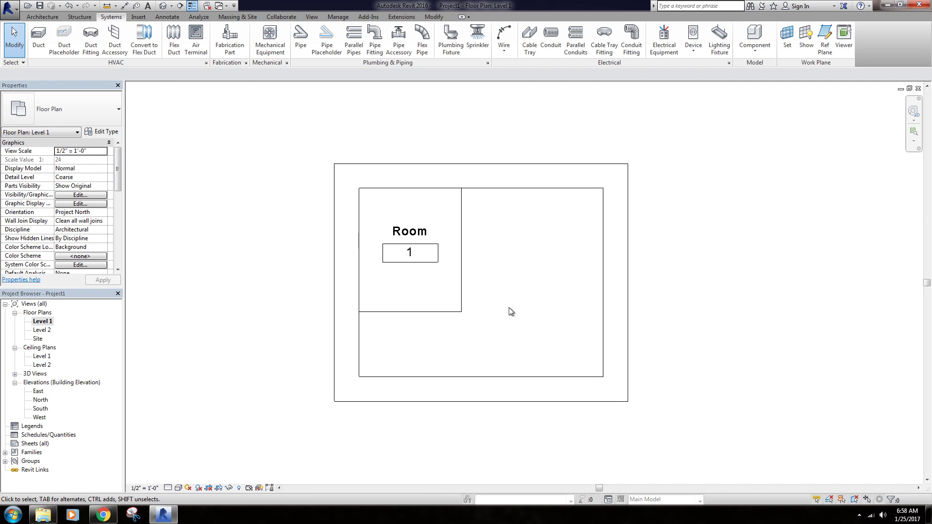
{"action": "scroll", "coordinate": [508, 299], "scroll_direction": "up", "scroll_amount": 3}
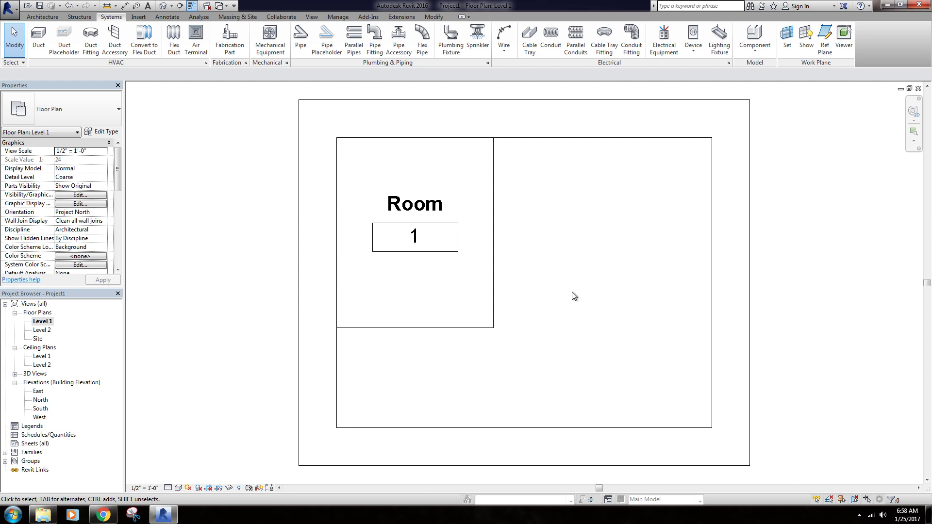
{"action": "scroll", "coordinate": [558, 257], "scroll_direction": "down", "scroll_amount": 3}
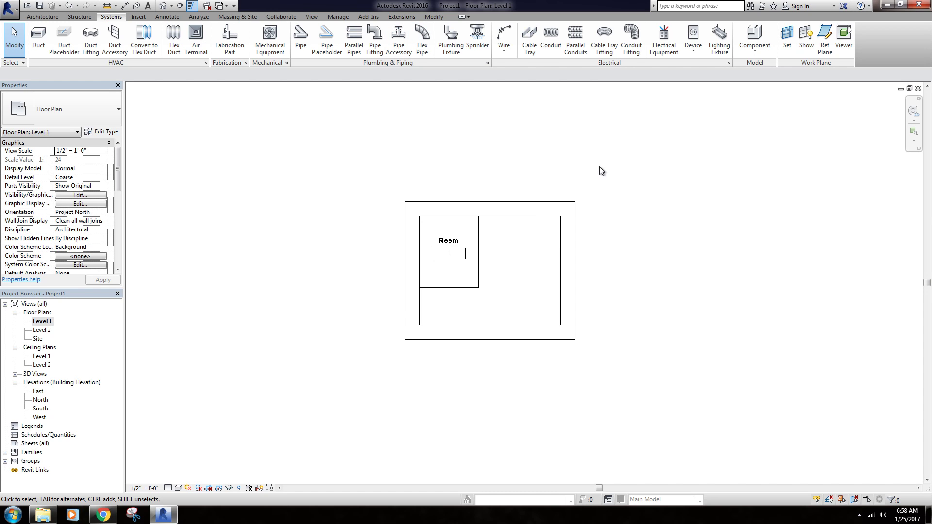
{"action": "middle_click_drag", "start_coordinate": [574, 179], "coordinate": [559, 195]}
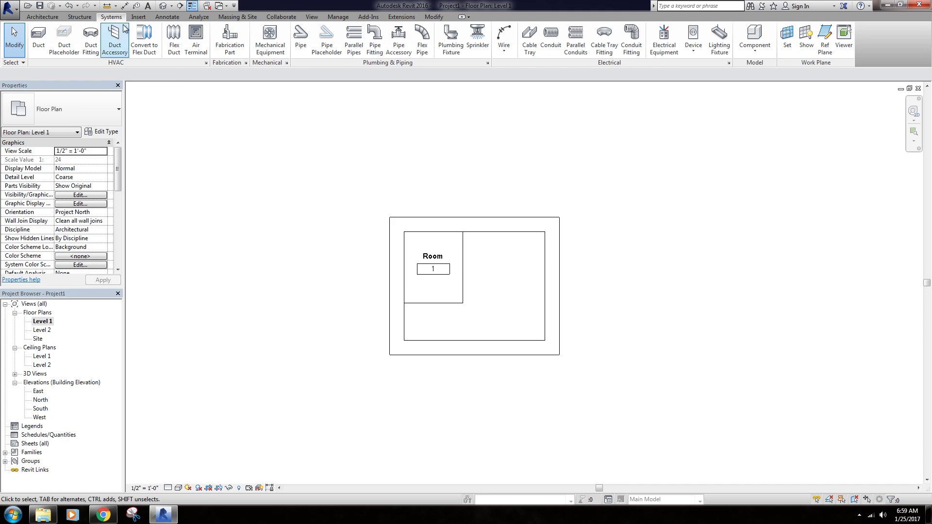
Examine the tools for linking and importing files, and the annotation tools for dimensions, details, text and tags
{"action": "left_click", "coordinate": [139, 16]}
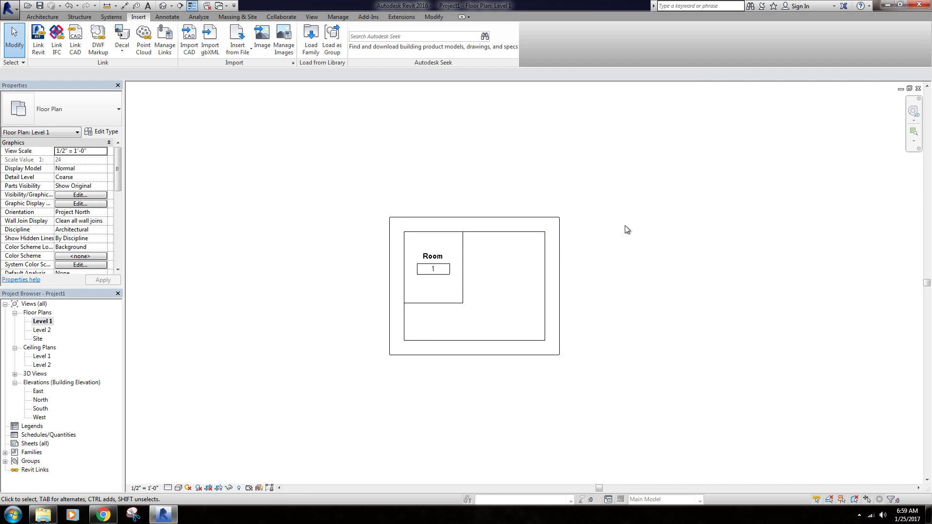
{"action": "middle_click_drag", "start_coordinate": [340, 199], "coordinate": [341, 203]}
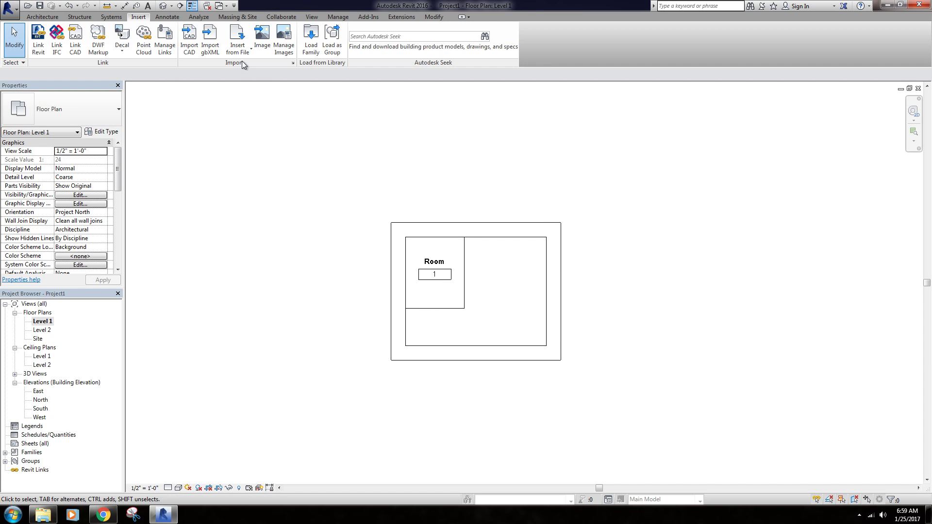
{"action": "left_click", "coordinate": [238, 49]}
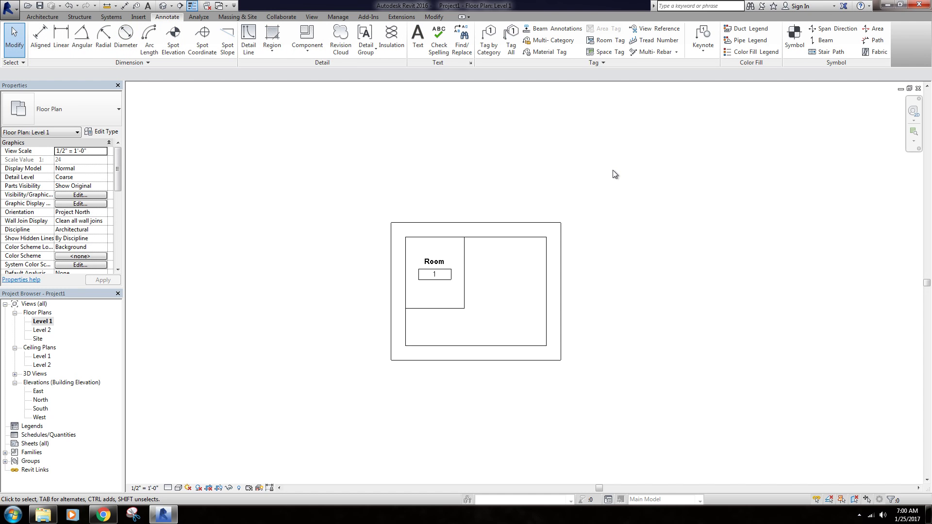
{"action": "middle_click_drag", "start_coordinate": [550, 181], "coordinate": [554, 181]}
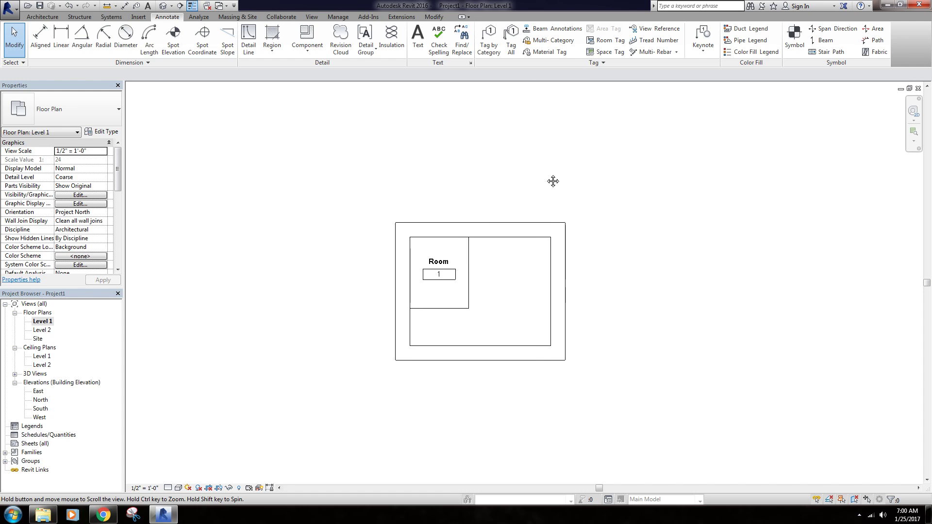
Add aligned dimensions for the interior width and height between the inner faces of the opposite walls
{"action": "scroll", "coordinate": [349, 286], "scroll_direction": "down", "scroll_amount": 1}
{"action": "left_click", "coordinate": [41, 38]}
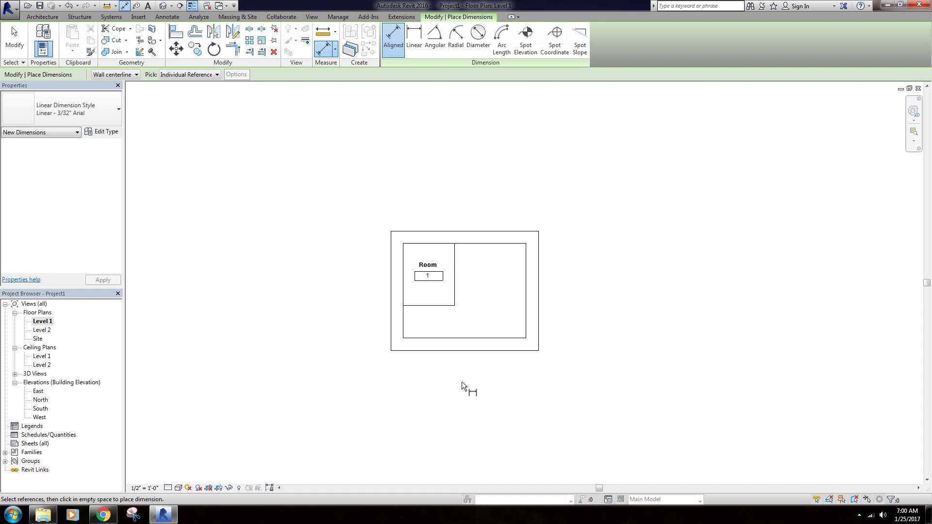
{"action": "left_click", "coordinate": [405, 276]}
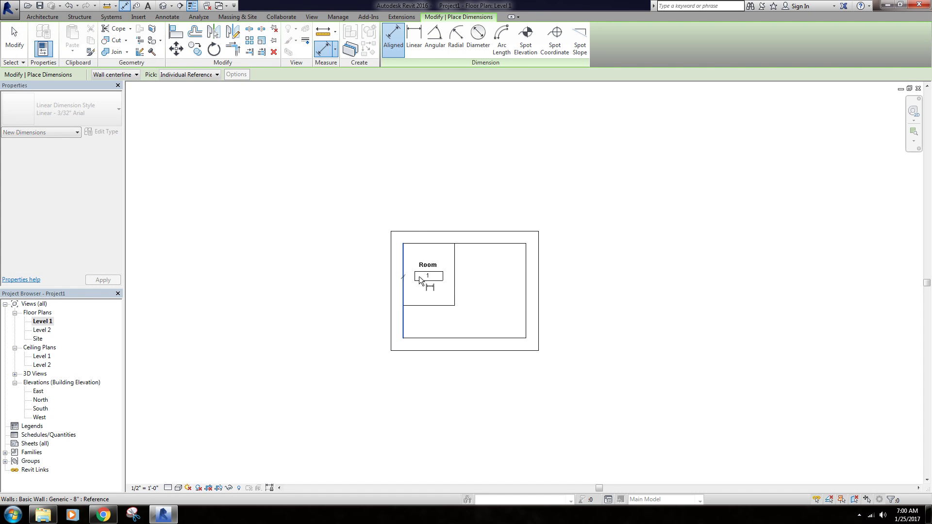
{"action": "left_click", "coordinate": [527, 275]}
{"action": "left_click", "coordinate": [485, 313]}
{"action": "left_click", "coordinate": [499, 243]}
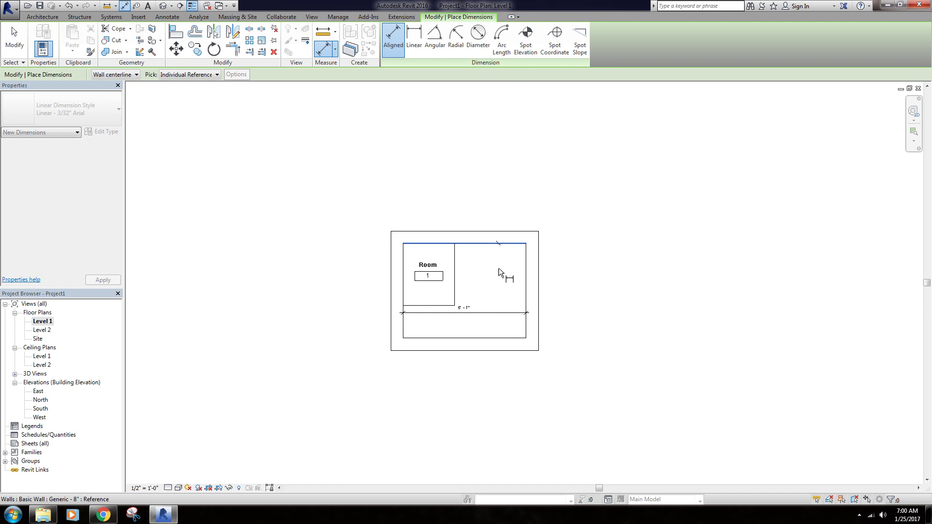
{"action": "left_click", "coordinate": [495, 338]}
{"action": "left_click", "coordinate": [511, 289]}
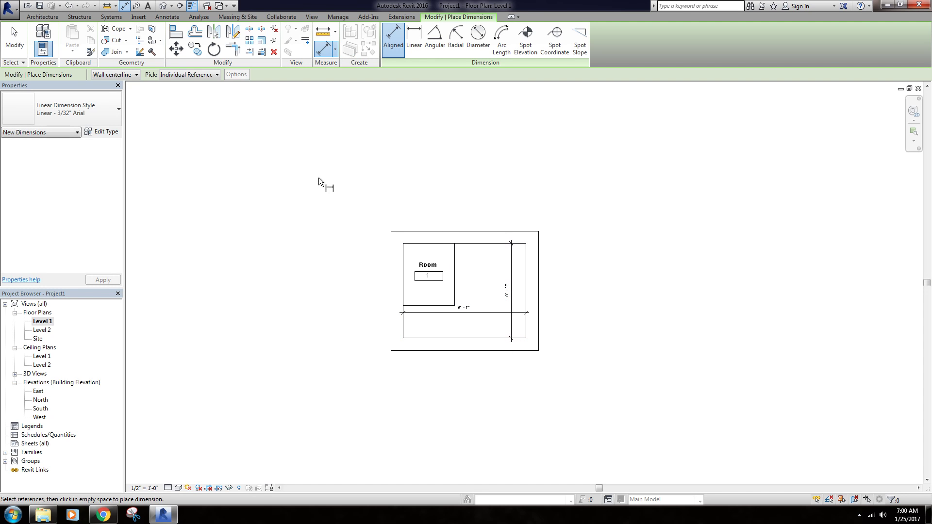
{"action": "key", "text": "Escape"}
{"action": "key", "text": "Escape"}
Draw a thin detail-line arc with a radius of about 2' - 3" from the upper inner wall face to the right inner wall face
{"action": "key", "text": "d"}
{"action": "key", "text": "l"}
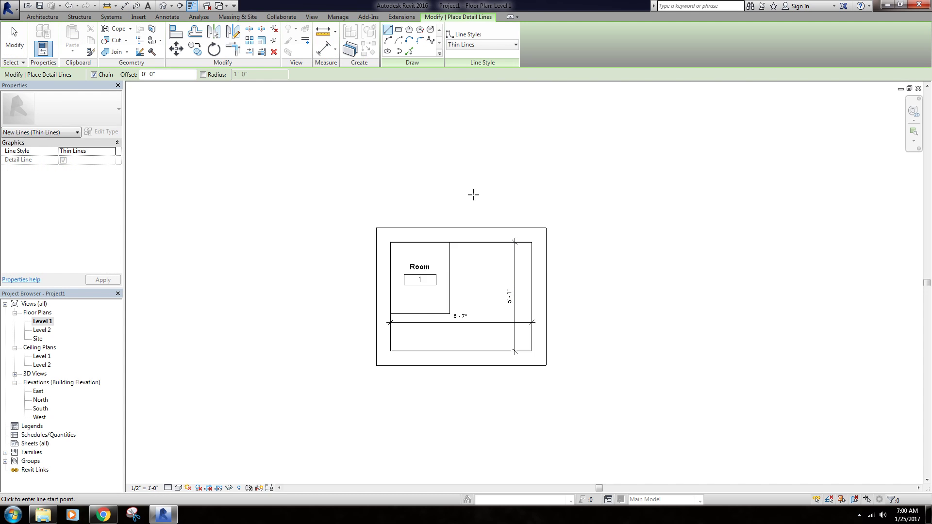
{"action": "scroll", "coordinate": [473, 195], "scroll_direction": "up", "scroll_amount": 3}
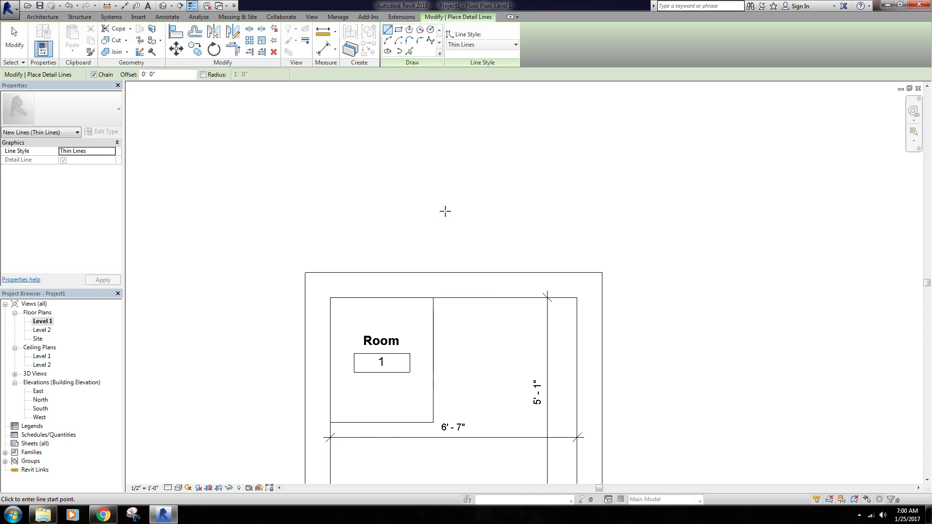
{"action": "left_click", "coordinate": [387, 41]}
{"action": "left_click", "coordinate": [487, 298]}
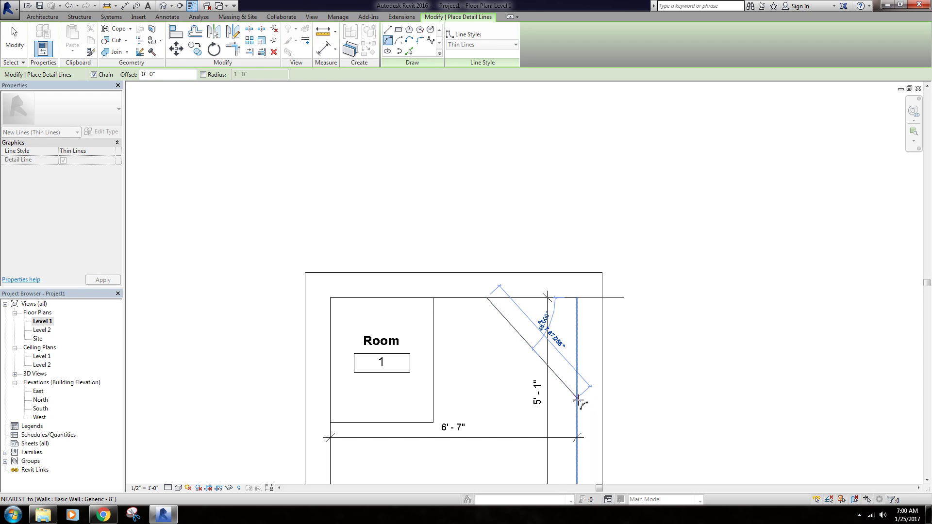
{"action": "left_click", "coordinate": [578, 398]}
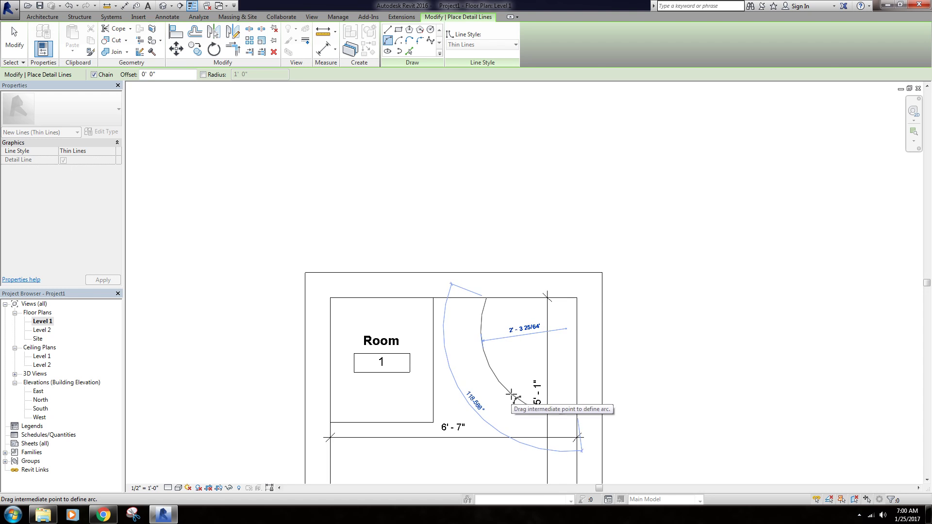
{"action": "left_click", "coordinate": [505, 399]}
{"action": "key", "text": "Escape"}
{"action": "key", "text": "Escape"}
Examine the detail arc and the two dimensions in the Level 1 floor plan
{"action": "scroll", "coordinate": [640, 313], "scroll_direction": "down", "scroll_amount": 3}
{"action": "middle_click_drag", "start_coordinate": [590, 344], "coordinate": [546, 285]}
{"action": "scroll", "coordinate": [545, 285], "scroll_direction": "up", "scroll_amount": 3}
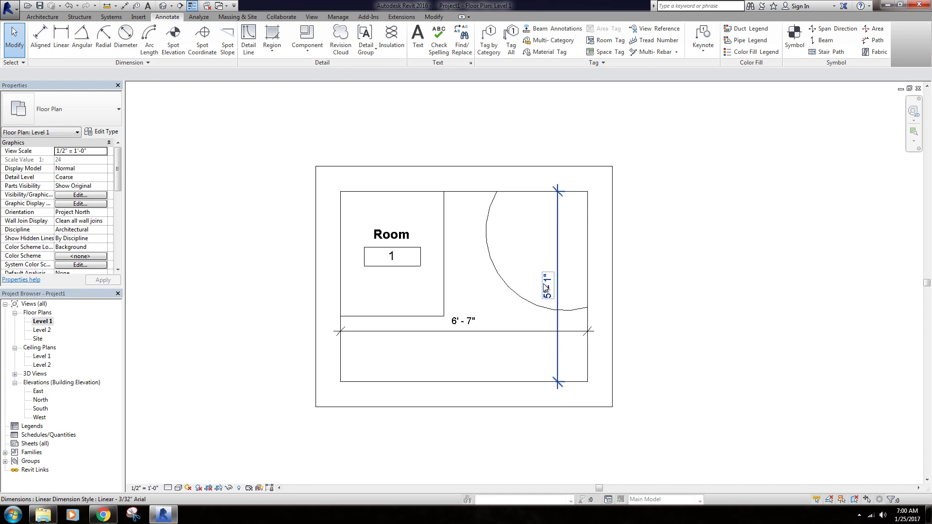
{"action": "scroll", "coordinate": [544, 288], "scroll_direction": "up", "scroll_amount": 2}
{"action": "scroll", "coordinate": [517, 251], "scroll_direction": "up", "scroll_amount": 1}
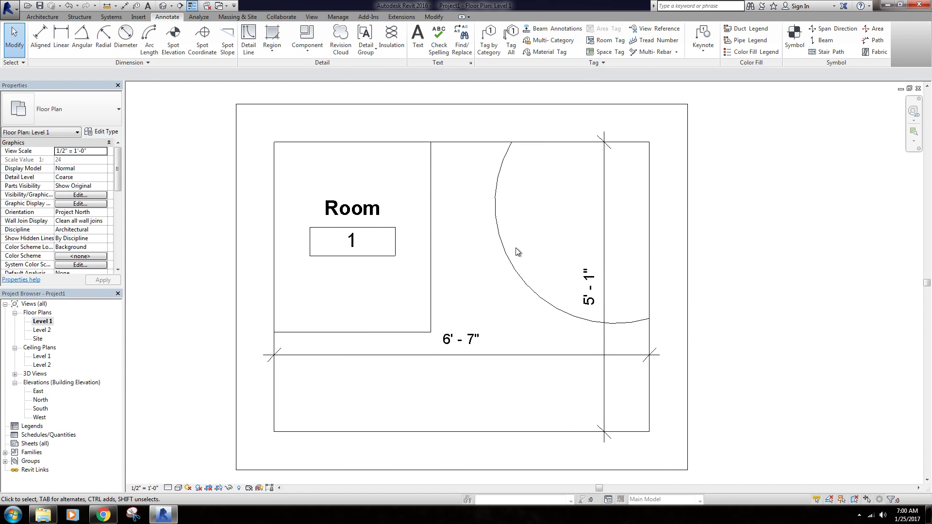
{"action": "scroll", "coordinate": [464, 270], "scroll_direction": "down", "scroll_amount": 3}
{"action": "middle_click_drag", "start_coordinate": [462, 242], "coordinate": [461, 233]}
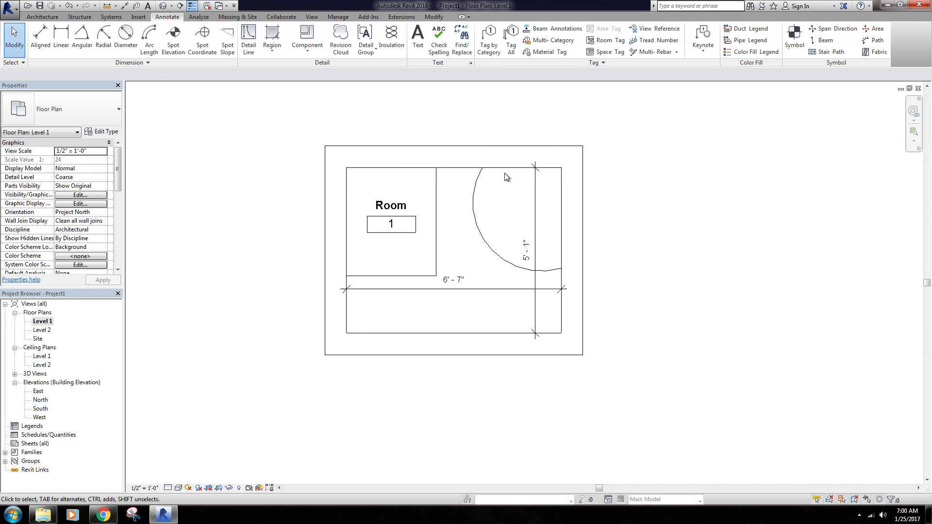
{"action": "scroll", "coordinate": [311, 272], "scroll_direction": "down", "scroll_amount": 1}
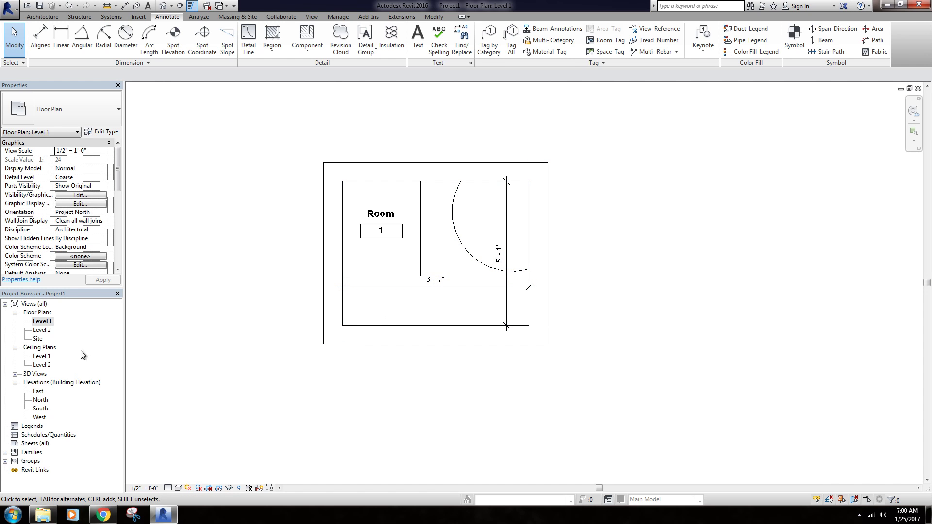
Open the {3D} view and inspect the walls from several angles to check which plan elements show there
{"action": "left_click", "coordinate": [15, 374]}
{"action": "double_click", "coordinate": [39, 382]}
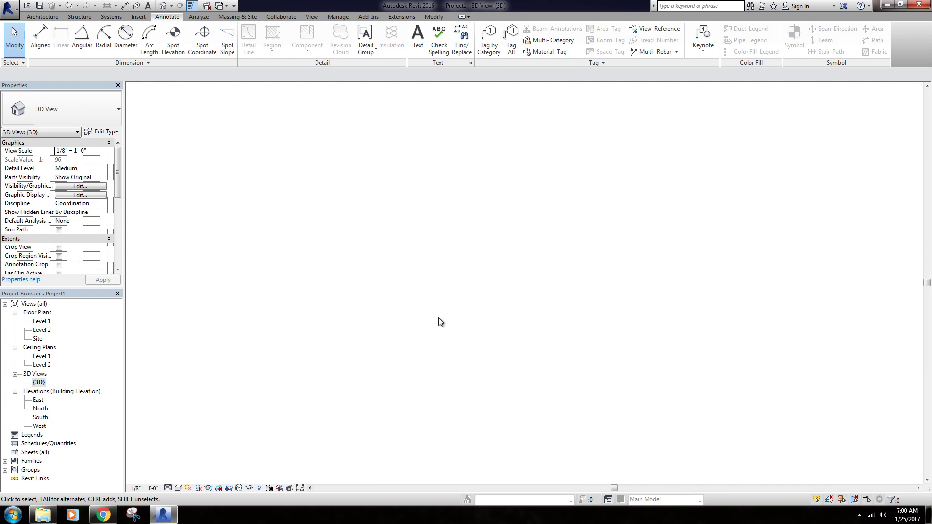
{"action": "middle_click_drag", "start_coordinate": [554, 206], "coordinate": [445, 373], "text": "shift"}
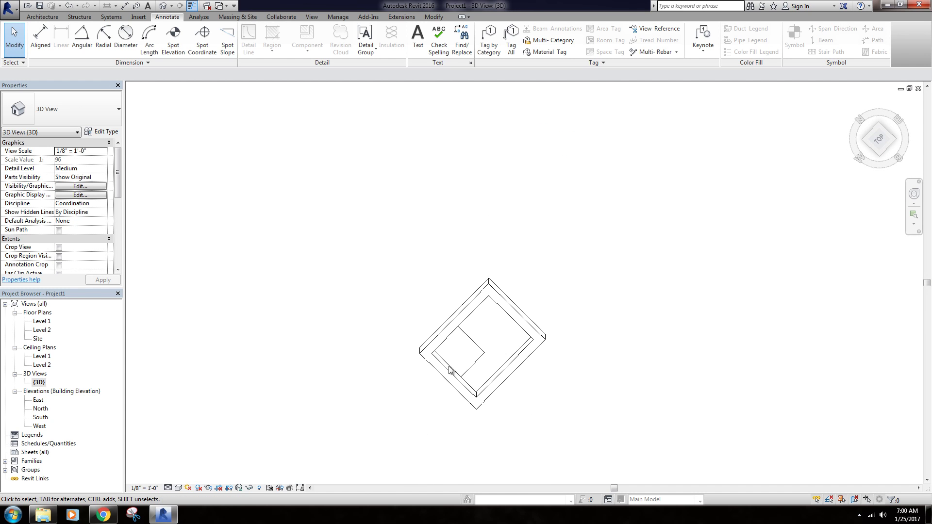
{"action": "middle_click_drag", "start_coordinate": [479, 346], "coordinate": [536, 304], "text": "shift"}
{"action": "middle_click_drag", "start_coordinate": [463, 357], "coordinate": [484, 255], "text": "shift"}
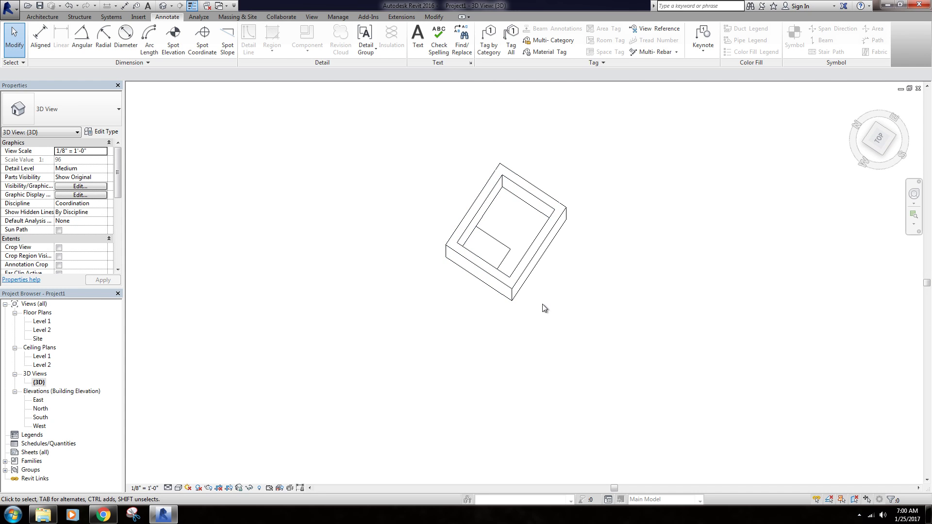
{"action": "middle_click_drag", "start_coordinate": [543, 308], "coordinate": [480, 310], "text": "shift"}
Check the Level 2 floor plan for the annotations and return to the Level 1 floor plan
{"action": "double_click", "coordinate": [42, 330]}
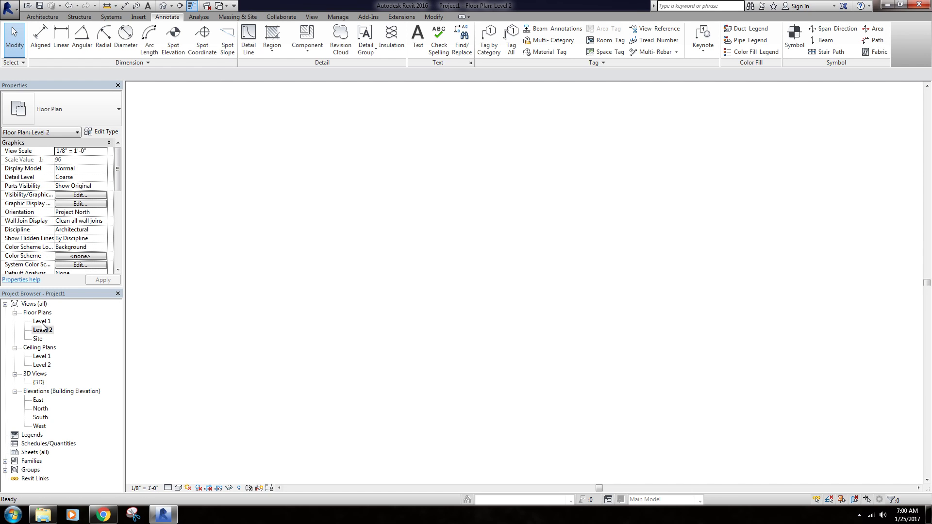
{"action": "scroll", "coordinate": [421, 256], "scroll_direction": "down", "scroll_amount": 6}
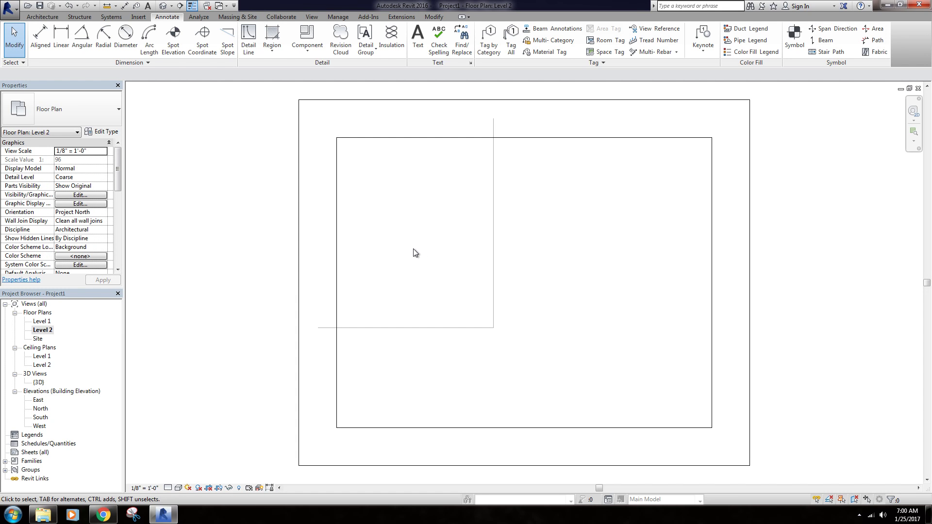
{"action": "middle_click_drag", "start_coordinate": [514, 327], "coordinate": [499, 324]}
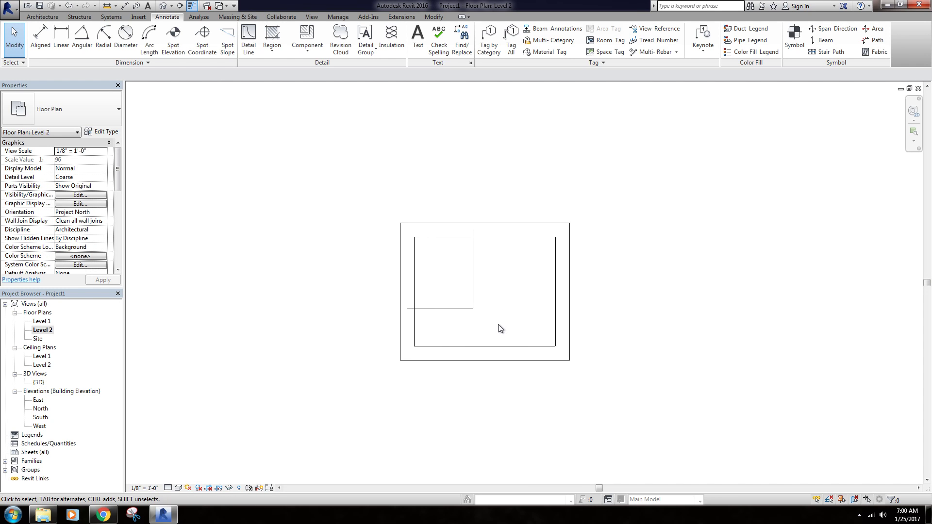
{"action": "double_click", "coordinate": [41, 322]}
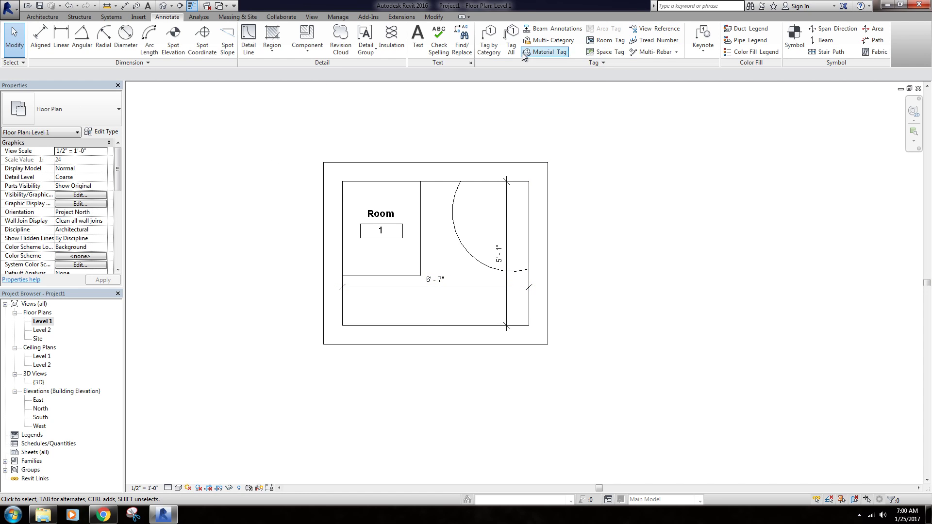
Examine the tag, detail and dimension annotation tools, including the Filled Region and Masking Region commands
{"action": "middle_click_drag", "start_coordinate": [707, 166], "coordinate": [696, 184]}
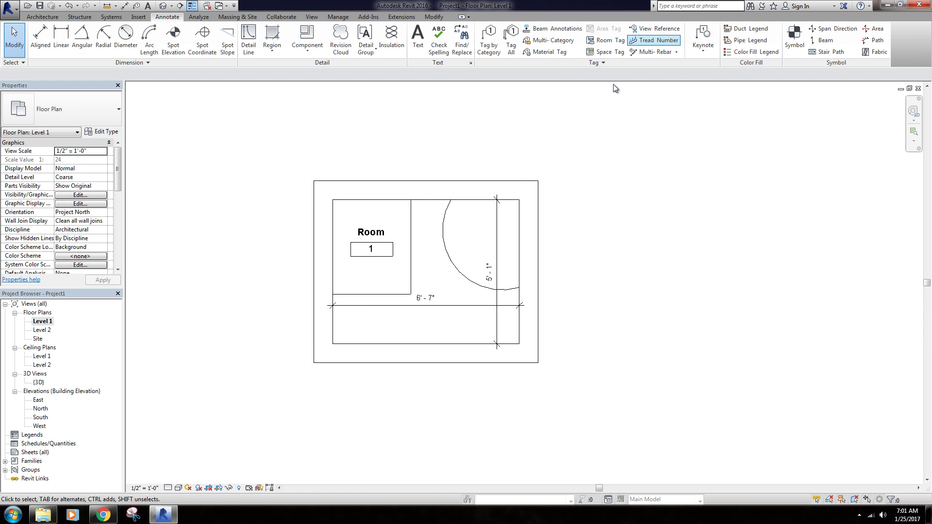
{"action": "middle_click_drag", "start_coordinate": [694, 170], "coordinate": [695, 177]}
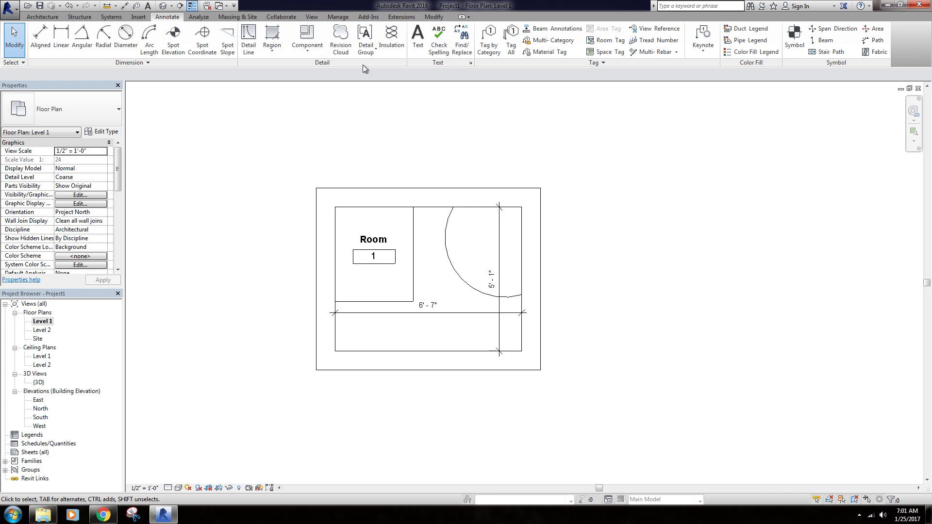
{"action": "mouse_move", "coordinate": [461, 151]}
{"action": "middle_mouse_down"}
{"action": "mouse_move", "coordinate": [443, 145]}
{"action": "mouse_move", "coordinate": [450, 155]}
{"action": "mouse_move", "coordinate": [437, 175]}
{"action": "middle_mouse_up"}
{"action": "middle_click_drag", "start_coordinate": [530, 294], "coordinate": [527, 280]}
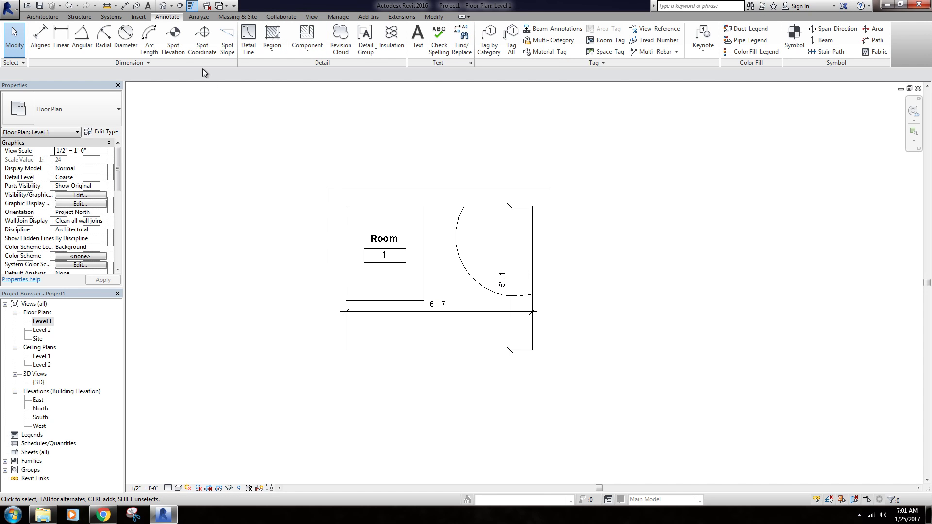
{"action": "middle_click_drag", "start_coordinate": [263, 208], "coordinate": [260, 214]}
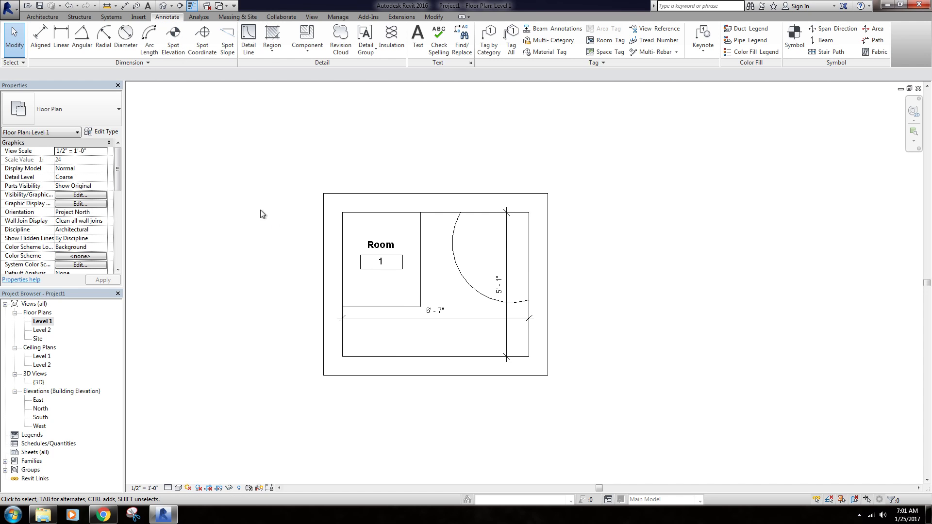
{"action": "left_click", "coordinate": [273, 50]}
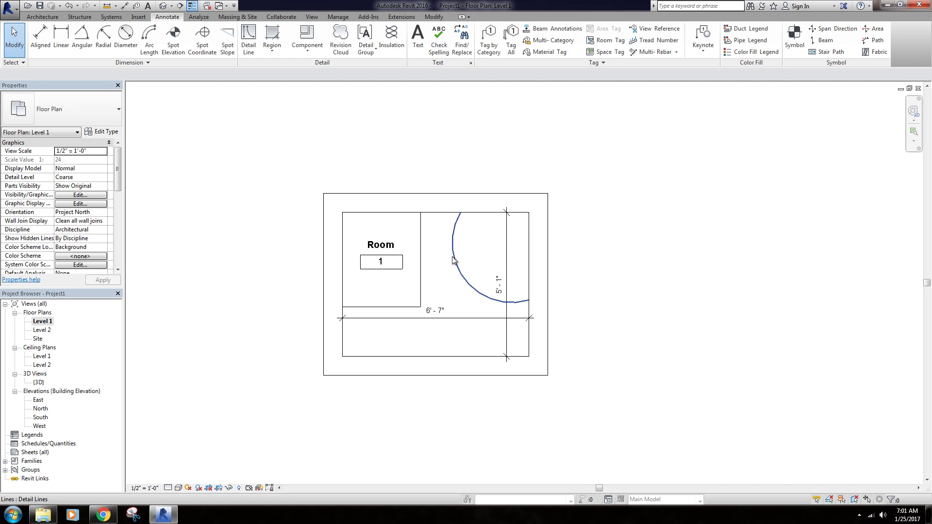
{"action": "left_click", "coordinate": [273, 51]}
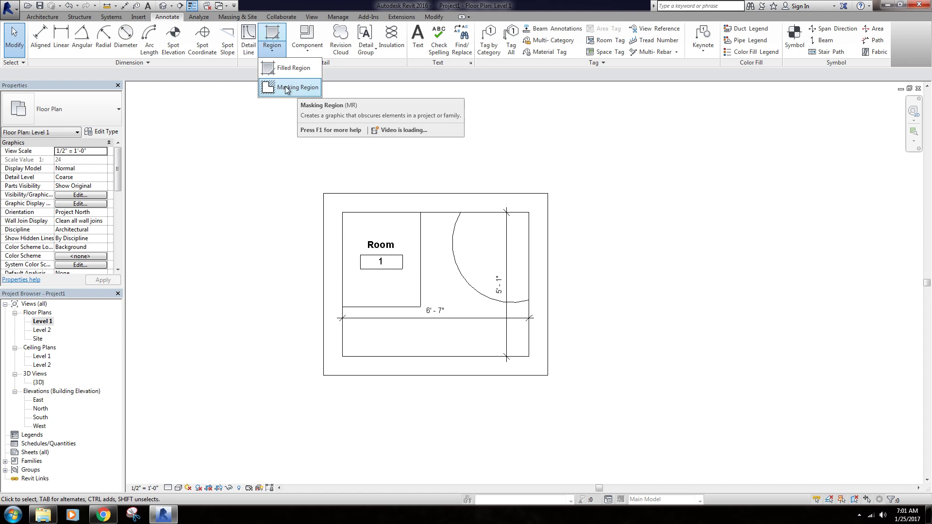
{"action": "left_click", "coordinate": [271, 54]}
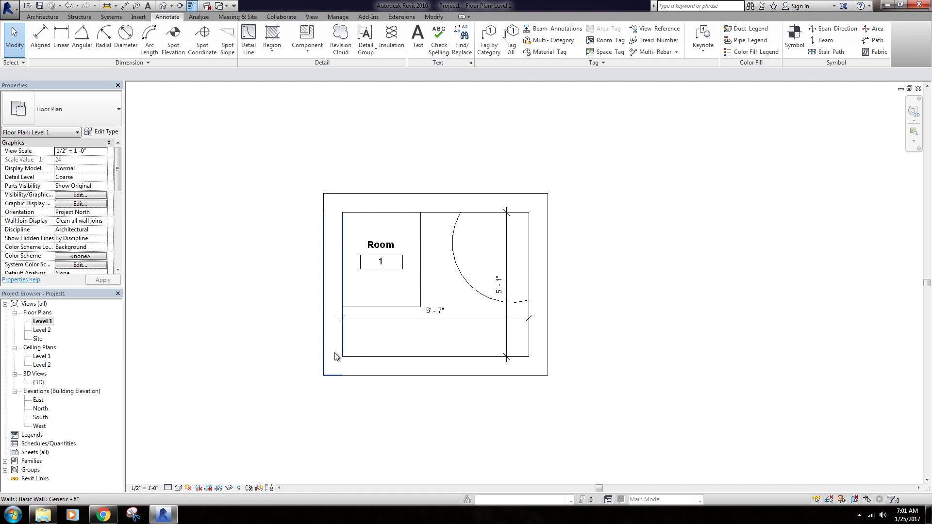
{"action": "scroll", "coordinate": [343, 360], "scroll_direction": "up", "scroll_amount": 4}
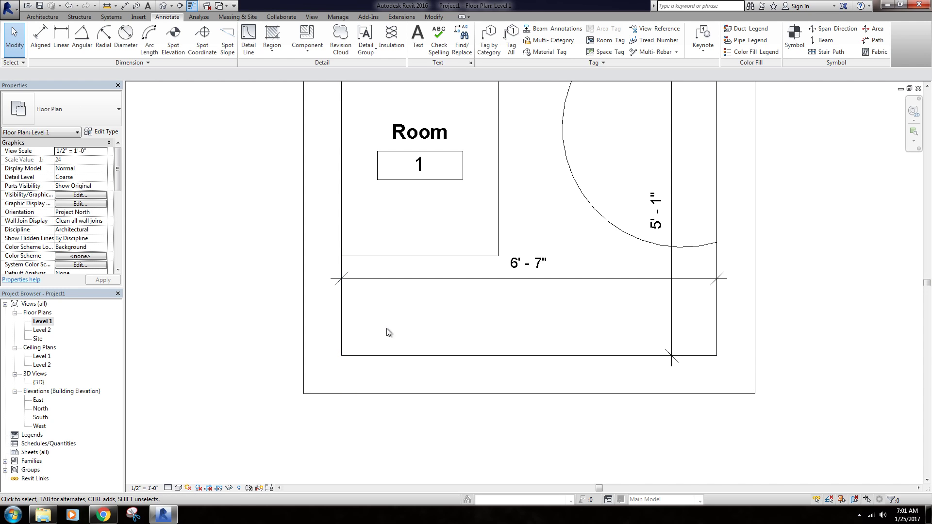
{"action": "middle_click_drag", "start_coordinate": [336, 355], "coordinate": [332, 345]}
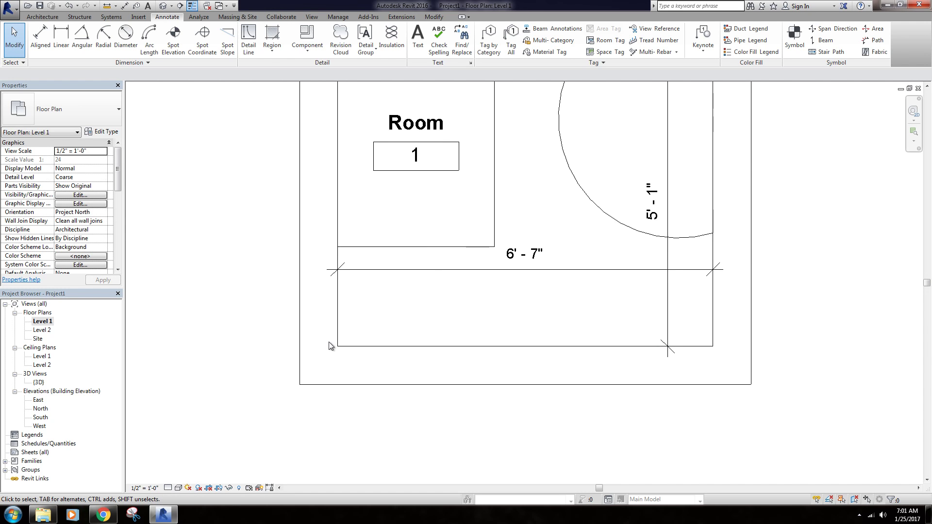
{"action": "left_click", "coordinate": [267, 54]}
{"action": "scroll", "coordinate": [245, 267], "scroll_direction": "down", "scroll_amount": 3}
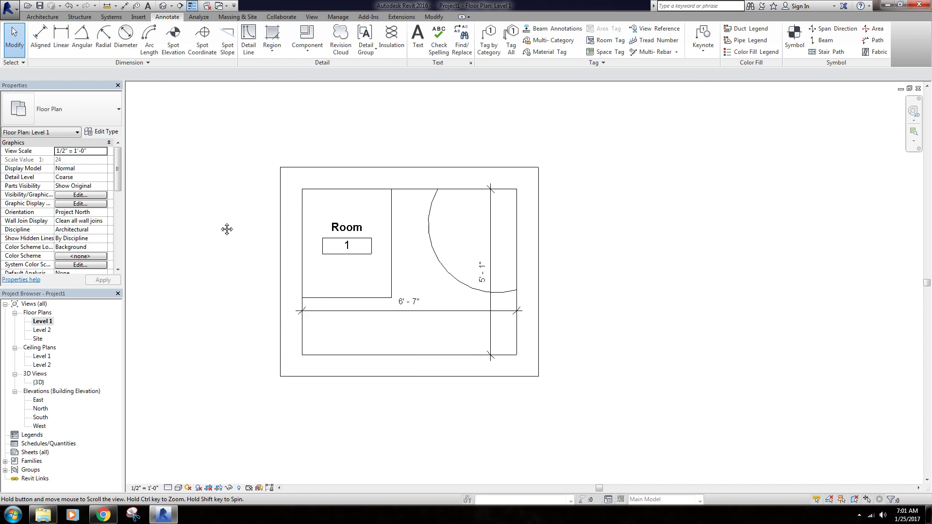
{"action": "middle_click_drag", "start_coordinate": [318, 98], "coordinate": [339, 103]}
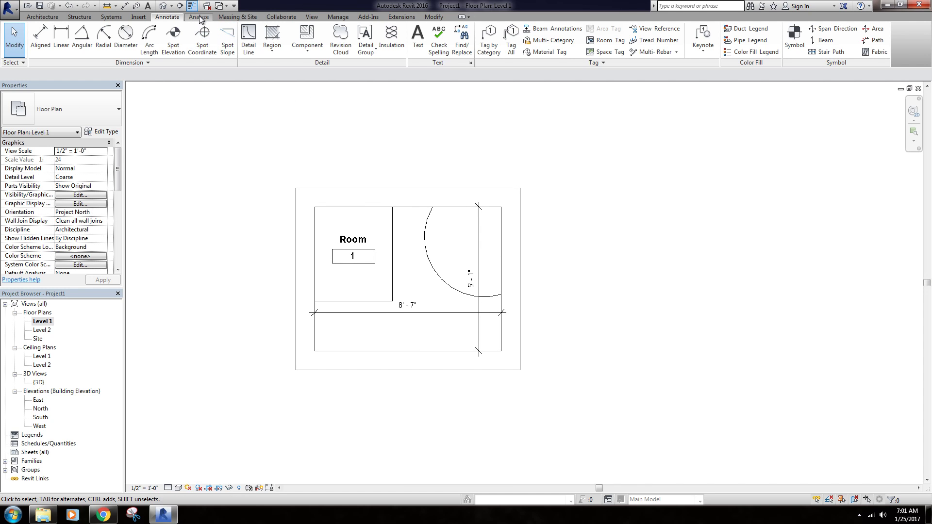
Examine the analysis tools for the analytical model, spaces and zones, reports, system checks, color fill and energy analysis
{"action": "left_click", "coordinate": [199, 17]}
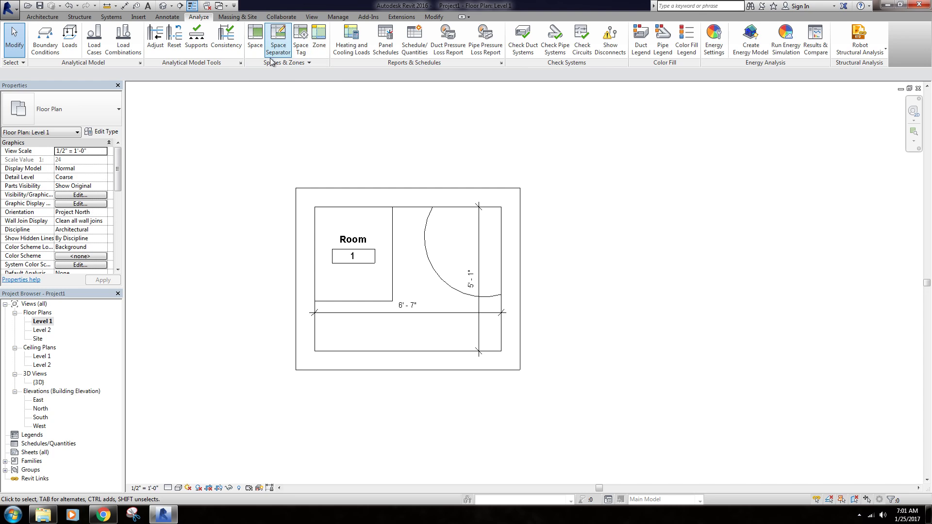
{"action": "left_click", "coordinate": [305, 62]}
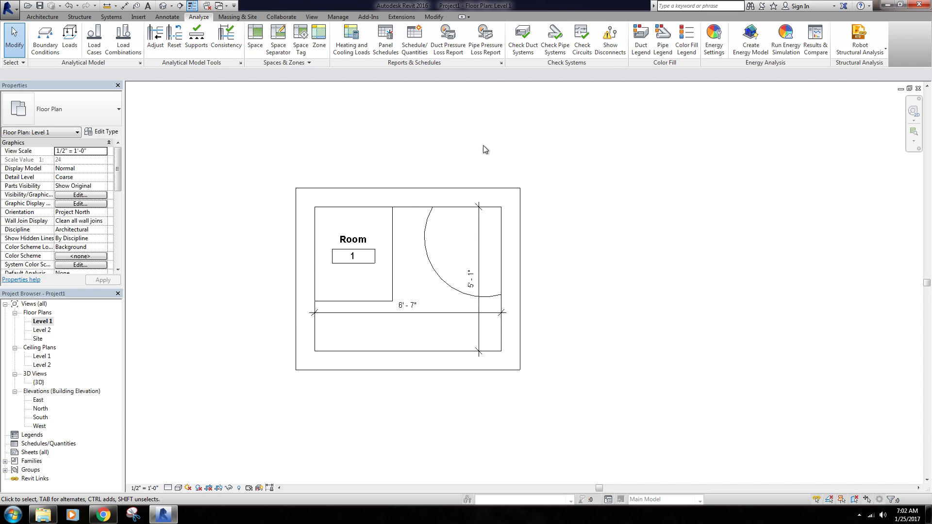
{"action": "middle_click_drag", "start_coordinate": [459, 144], "coordinate": [458, 150]}
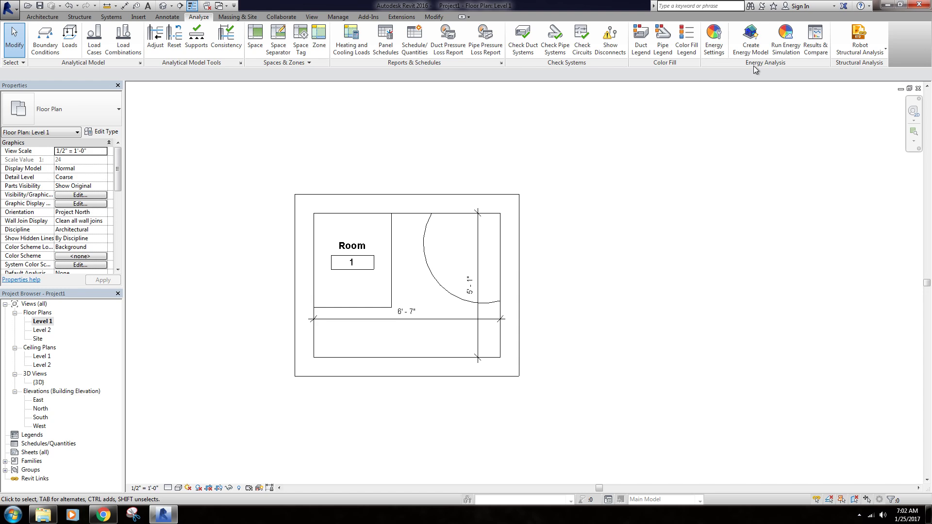
{"action": "middle_click_drag", "start_coordinate": [418, 176], "coordinate": [452, 154]}
{"action": "scroll", "coordinate": [453, 152], "scroll_direction": "up", "scroll_amount": 3}
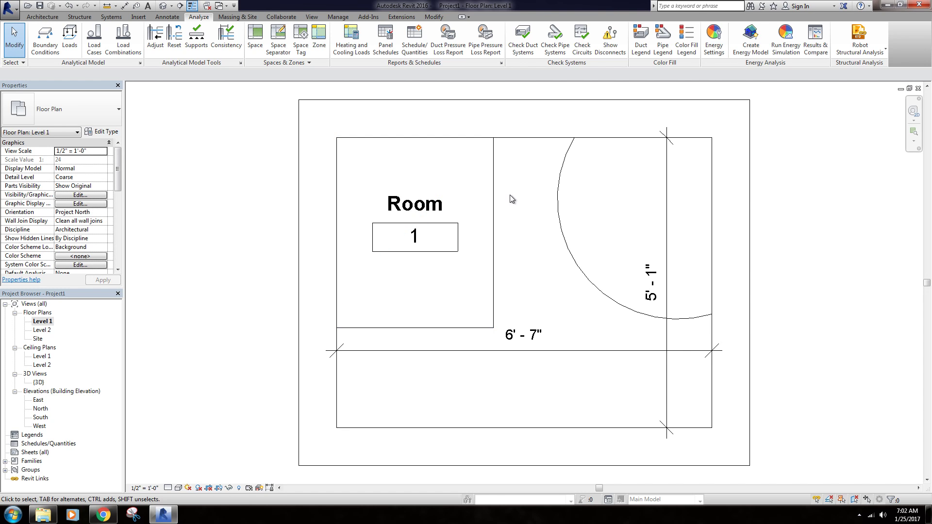
{"action": "scroll", "coordinate": [512, 196], "scroll_direction": "down", "scroll_amount": 3}
{"action": "middle_click_drag", "start_coordinate": [507, 144], "coordinate": [537, 175]}
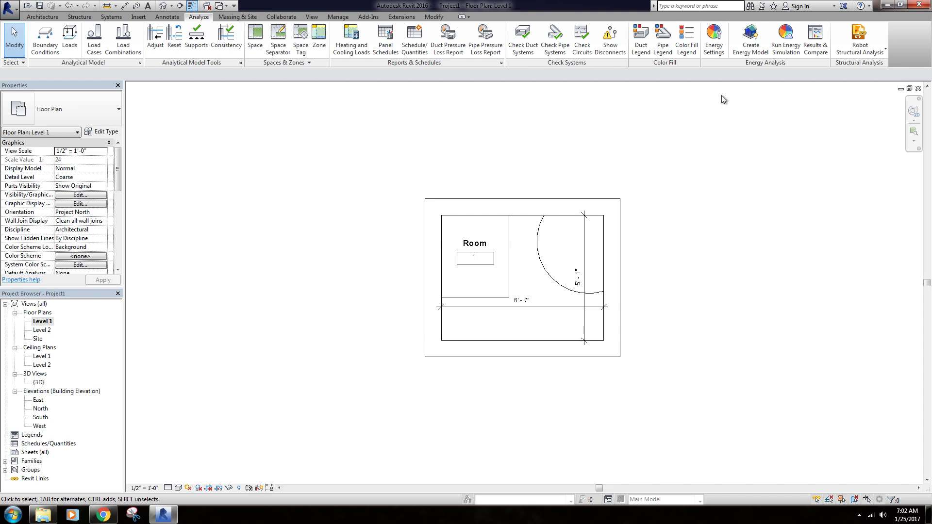
Examine the space and zone tools, and review the constraints, dimensions and identity data of the room on Level 1
{"action": "middle_click_drag", "start_coordinate": [713, 115], "coordinate": [712, 115]}
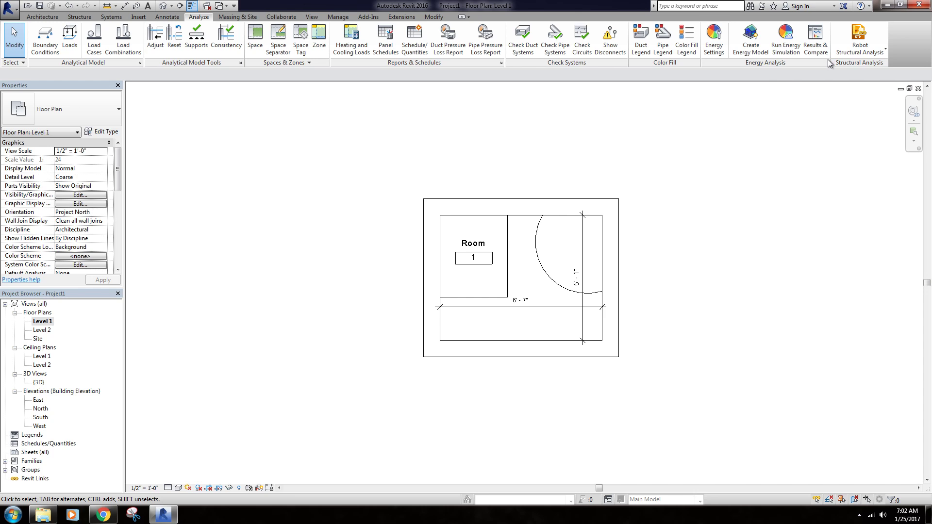
{"action": "middle_click_drag", "start_coordinate": [612, 150], "coordinate": [572, 147]}
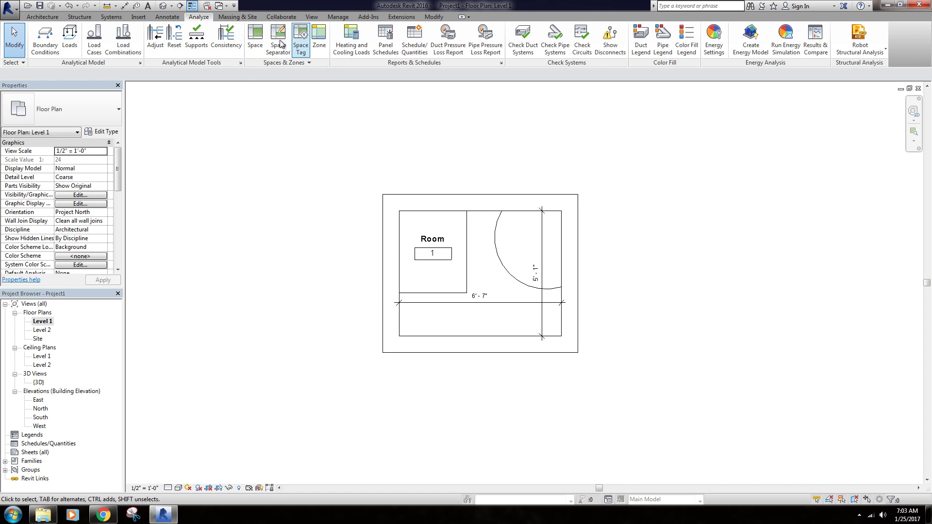
{"action": "left_click", "coordinate": [306, 63]}
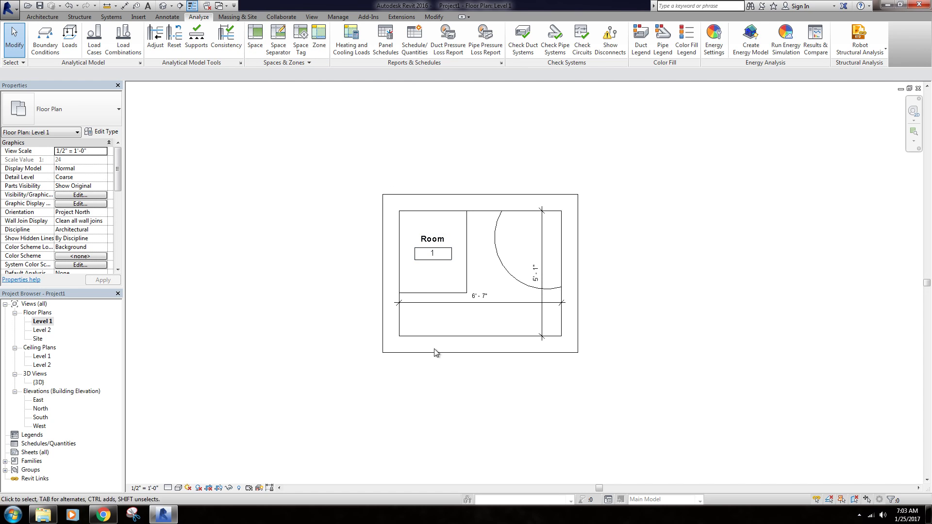
{"action": "left_click", "coordinate": [455, 224]}
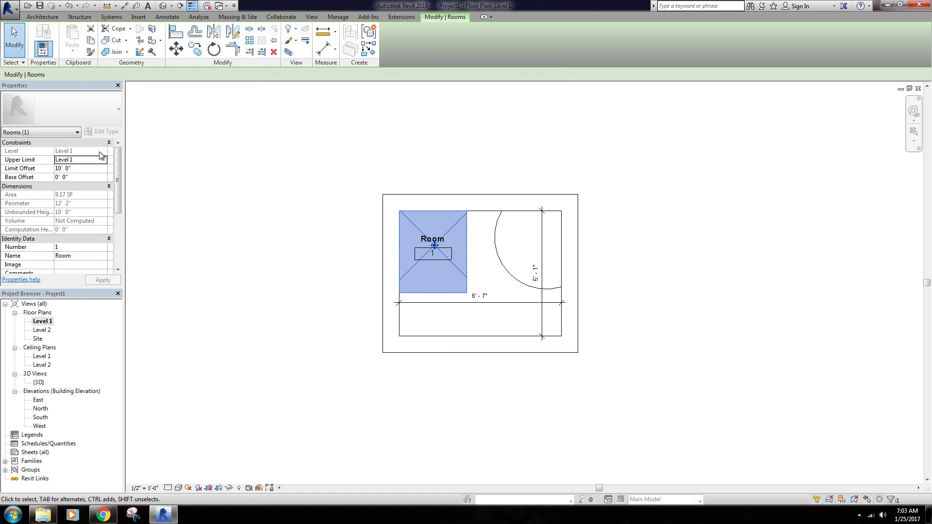
{"action": "scroll", "coordinate": [117, 160], "scroll_direction": "down", "scroll_amount": 3}
{"action": "scroll", "coordinate": [117, 160], "scroll_direction": "up", "scroll_amount": 3}
{"action": "left_click", "coordinate": [294, 152]}
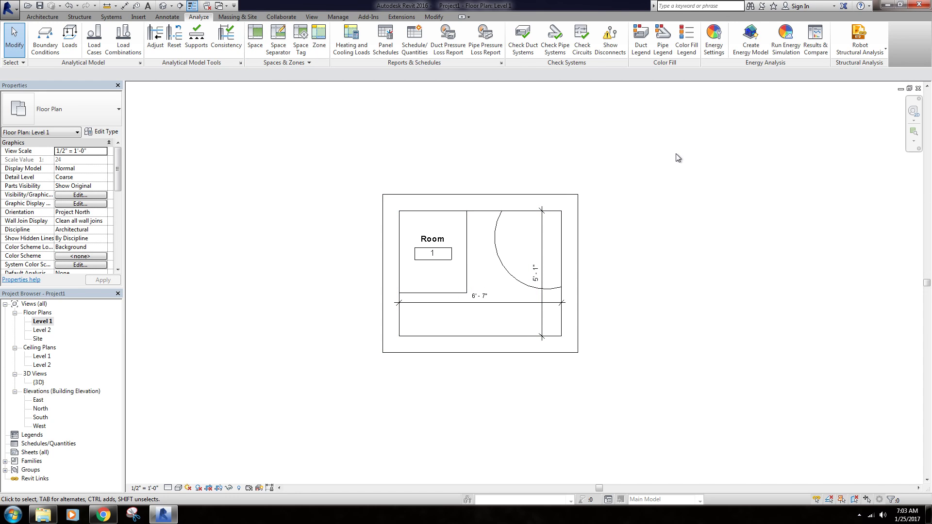
Examine the conceptual mass, model-by-face and site modeling tools alongside the Level 1 floor plan
{"action": "middle_click_drag", "start_coordinate": [509, 171], "coordinate": [496, 167]}
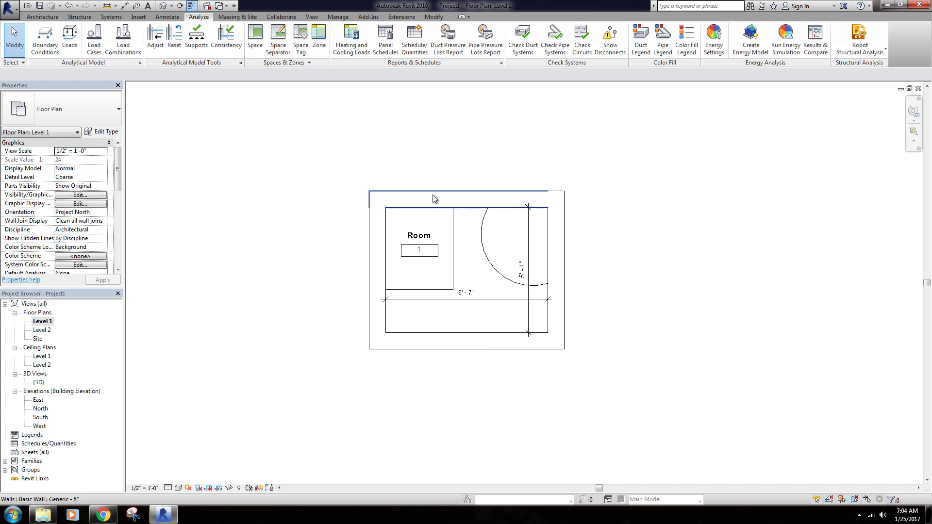
{"action": "middle_click_drag", "start_coordinate": [223, 150], "coordinate": [226, 150]}
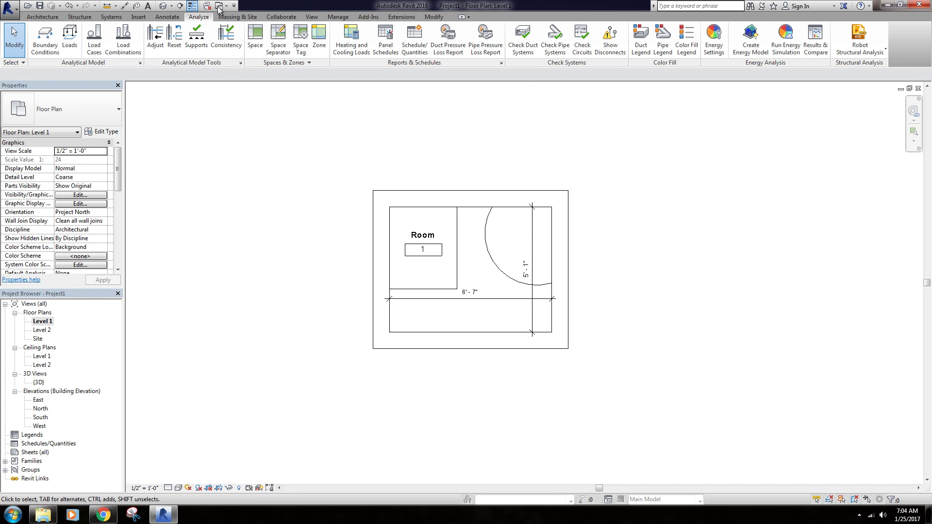
{"action": "left_click", "coordinate": [237, 16]}
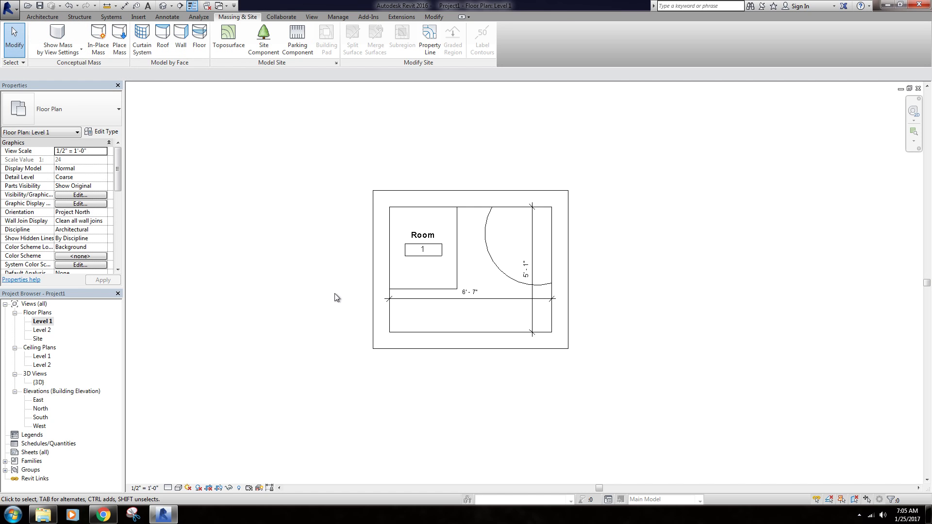
{"action": "scroll", "coordinate": [360, 264], "scroll_direction": "up", "scroll_amount": 3}
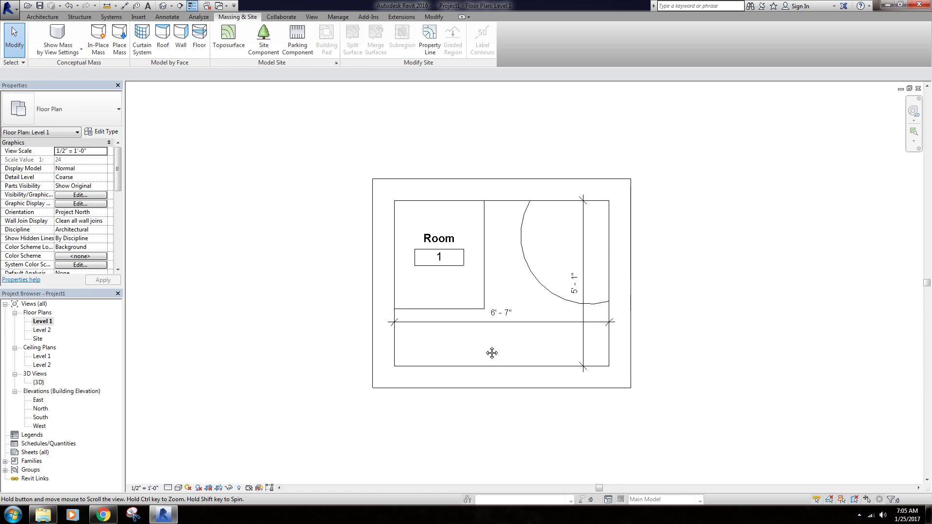
{"action": "middle_click_drag", "start_coordinate": [492, 352], "coordinate": [493, 356]}
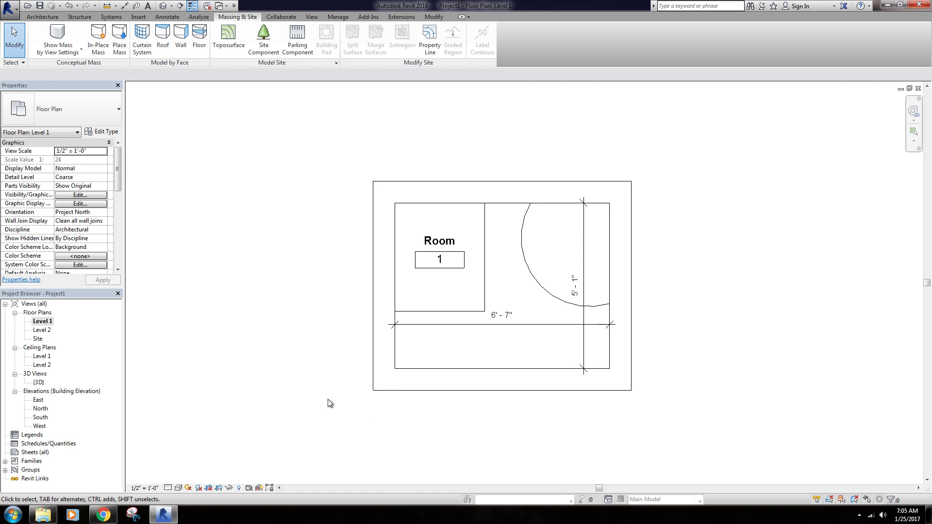
{"action": "middle_click_drag", "start_coordinate": [706, 326], "coordinate": [695, 331]}
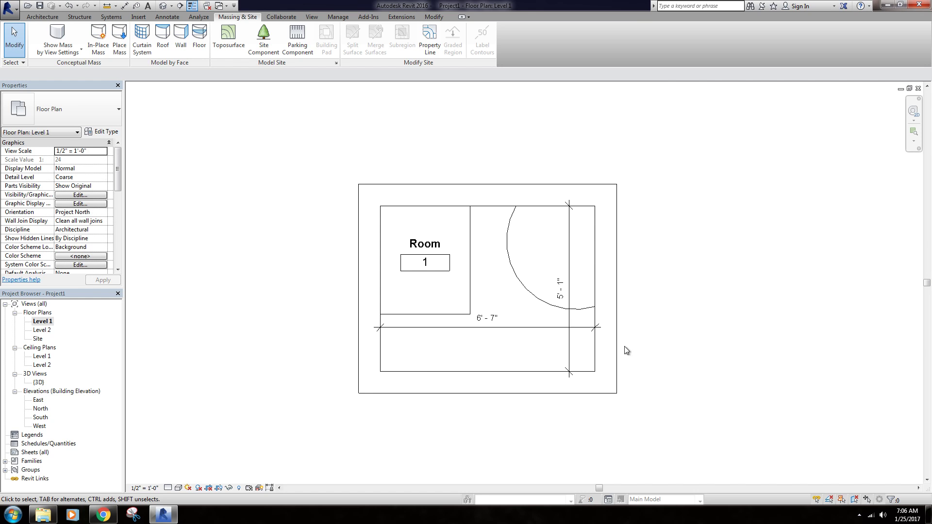
{"action": "scroll", "coordinate": [666, 343], "scroll_direction": "down", "scroll_amount": 5}
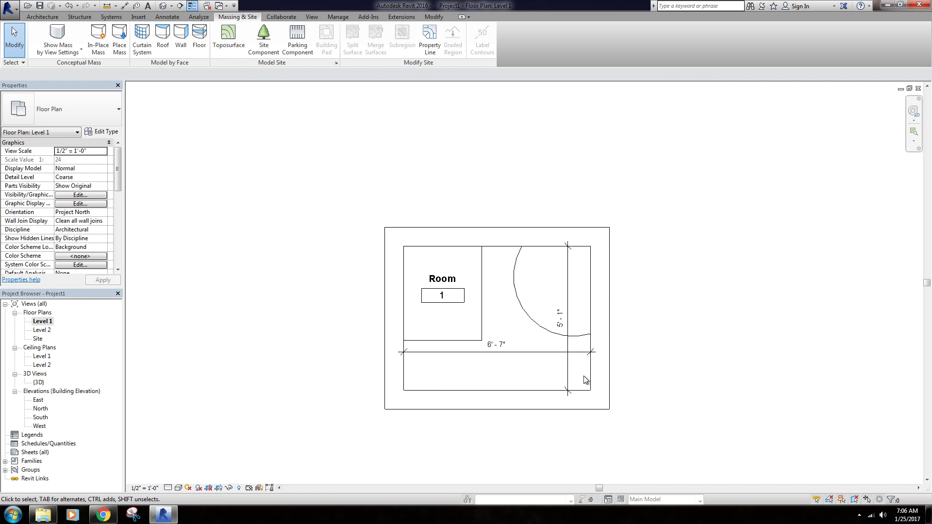
{"action": "scroll", "coordinate": [636, 342], "scroll_direction": "up", "scroll_amount": 5}
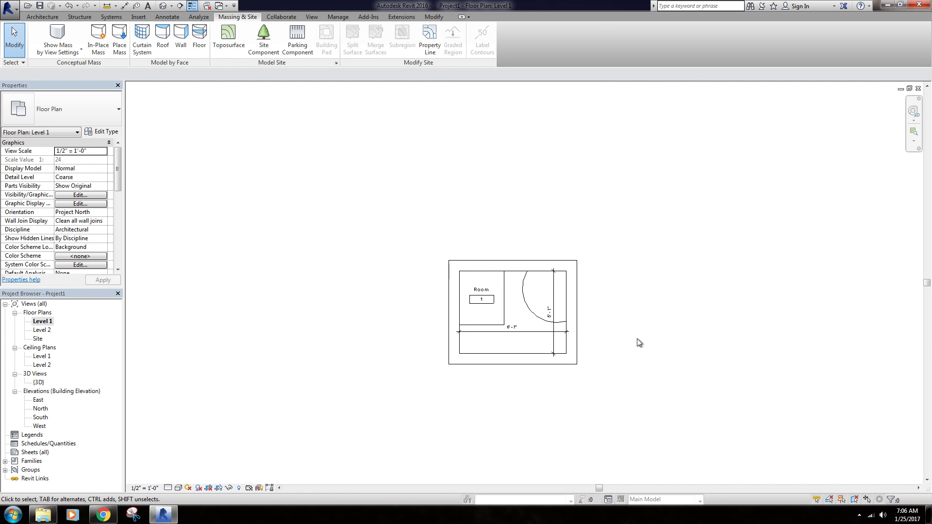
{"action": "scroll", "coordinate": [552, 350], "scroll_direction": "down", "scroll_amount": 5}
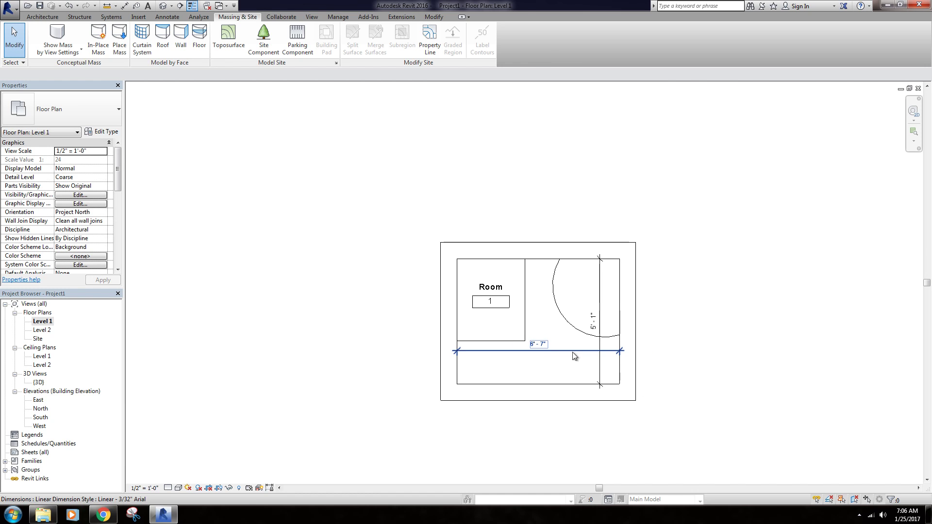
{"action": "middle_click_drag", "start_coordinate": [863, 315], "coordinate": [803, 283]}
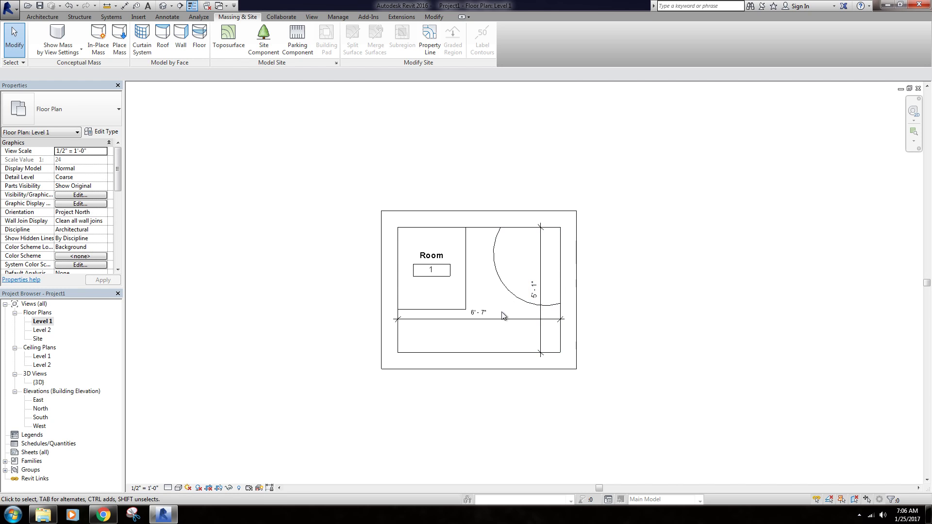
{"action": "scroll", "coordinate": [502, 315], "scroll_direction": "up", "scroll_amount": 3}
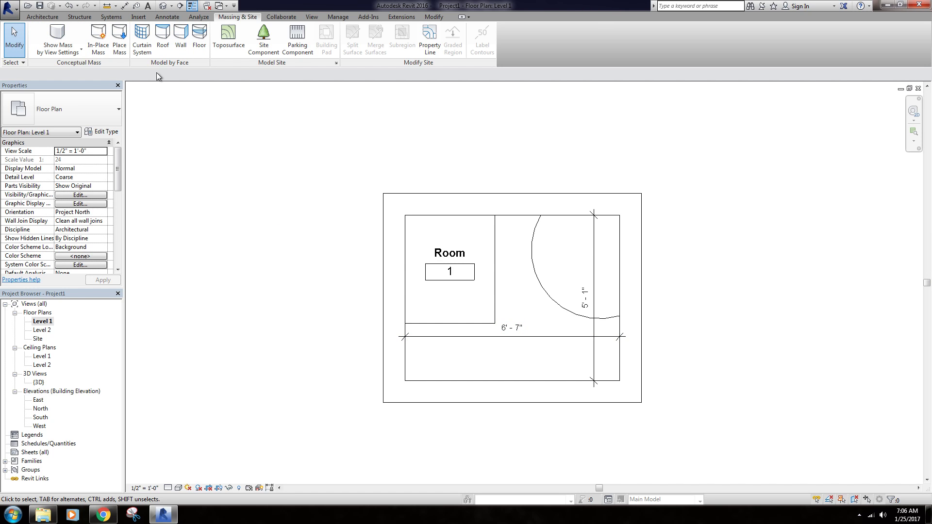
Examine the collaboration tools and the view creation tools, including the Default 3D View, Camera and Walkthrough options
{"action": "left_click", "coordinate": [293, 20]}
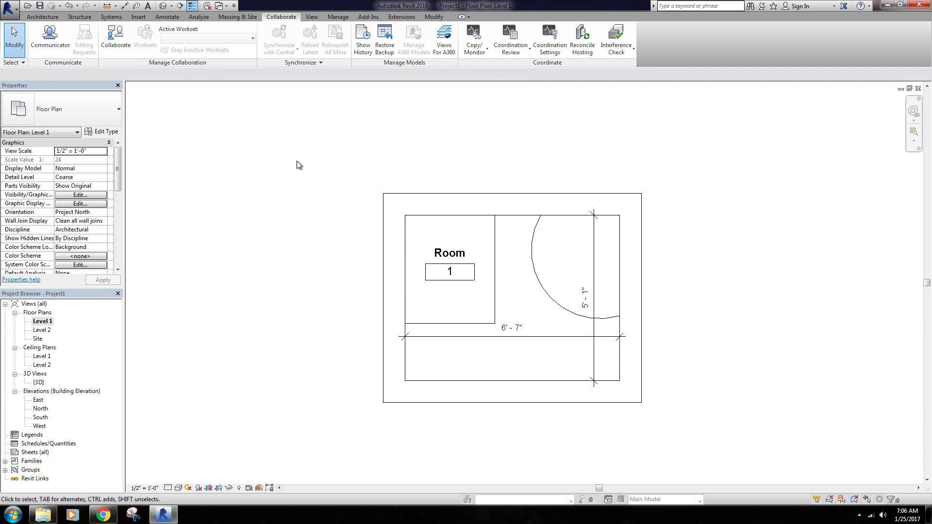
{"action": "left_click", "coordinate": [313, 18]}
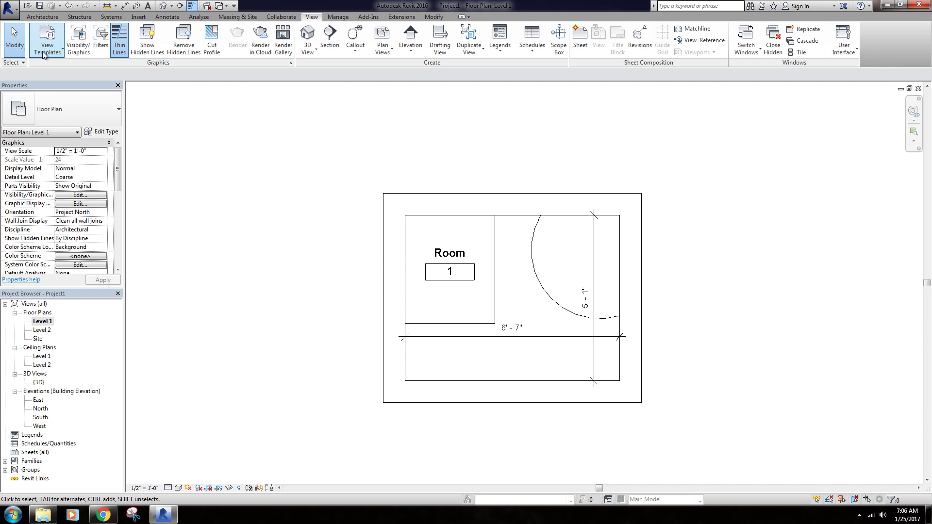
{"action": "left_click", "coordinate": [312, 50]}
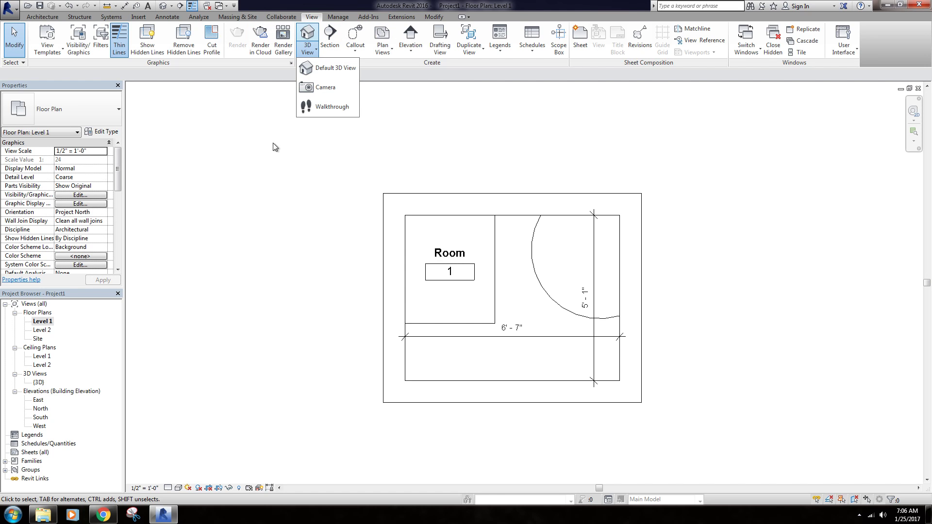
{"action": "left_click", "coordinate": [381, 155]}
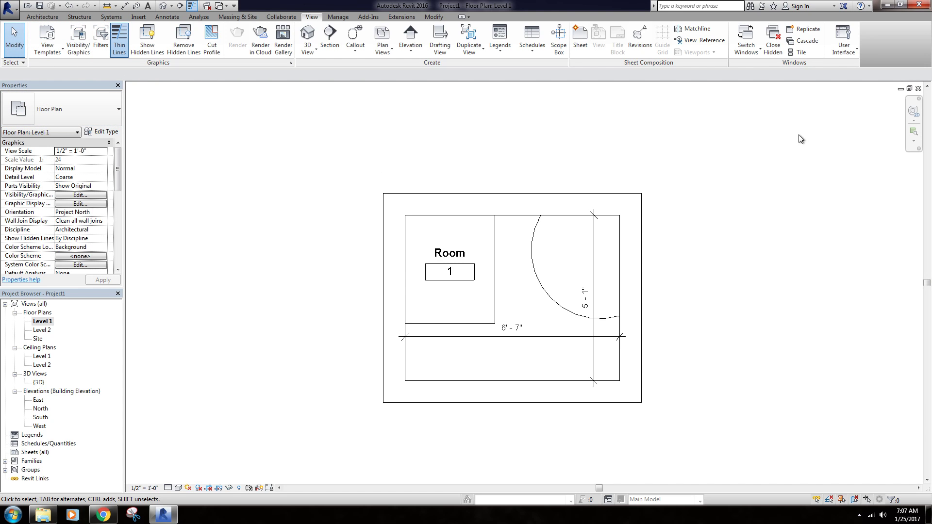
Open the Keyboard Shortcuts settings from the user interface options and review the list of command assignments
{"action": "left_click", "coordinate": [846, 52]}
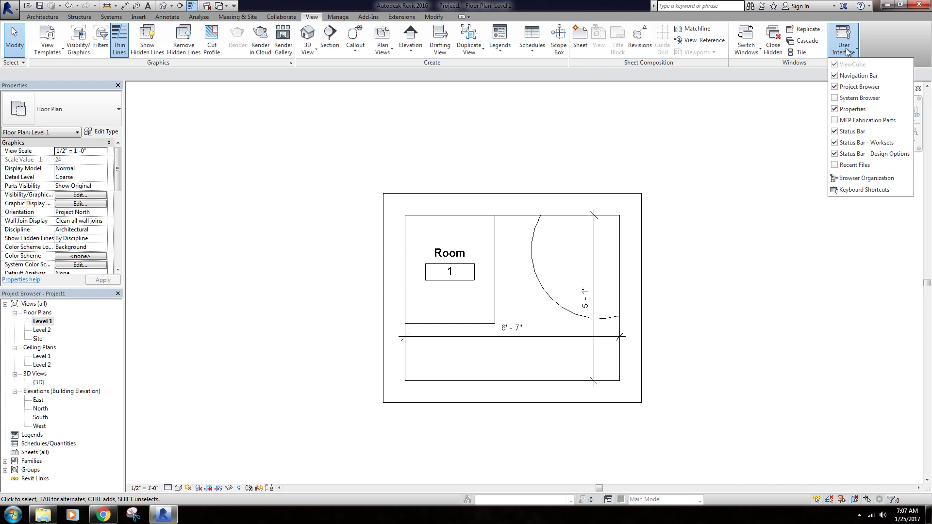
{"action": "left_click", "coordinate": [852, 190]}
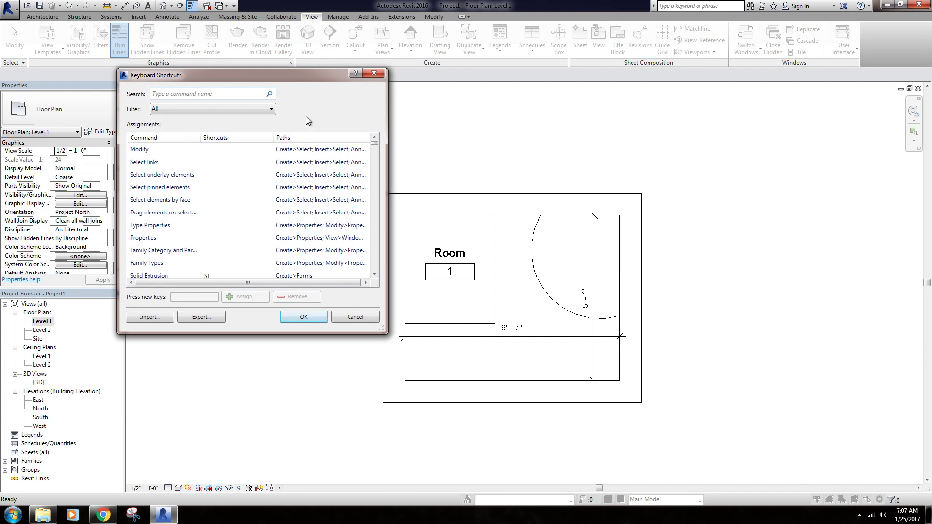
{"action": "left_click", "coordinate": [376, 147]}
{"action": "left_click_drag", "start_coordinate": [376, 148], "coordinate": [379, 142]}
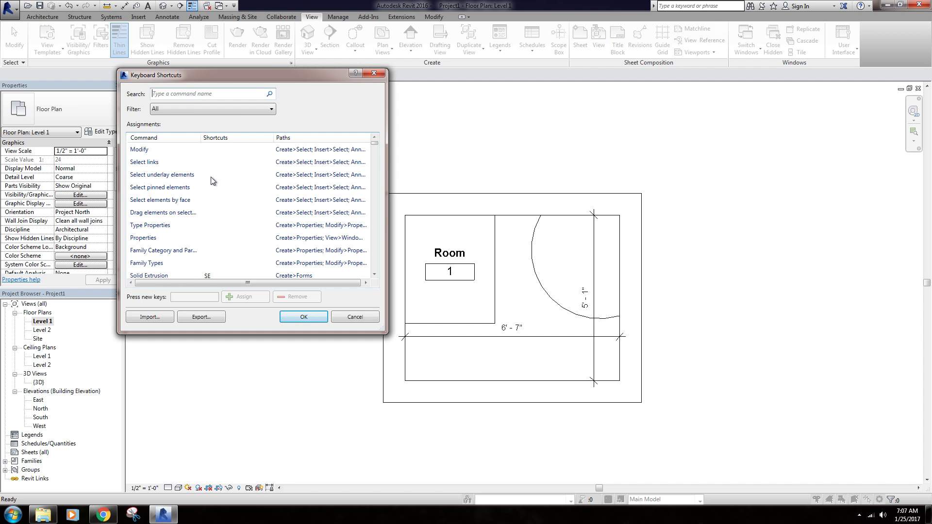
Try entering a new keyboard shortcut for the Select links command, and discard the shortcut changes
{"action": "left_click", "coordinate": [211, 162]}
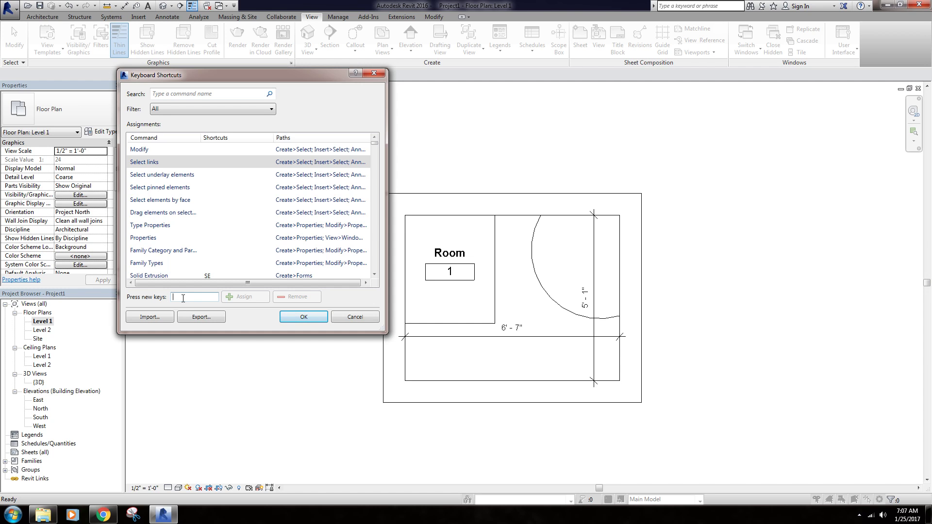
{"action": "key", "text": "shift+l"}
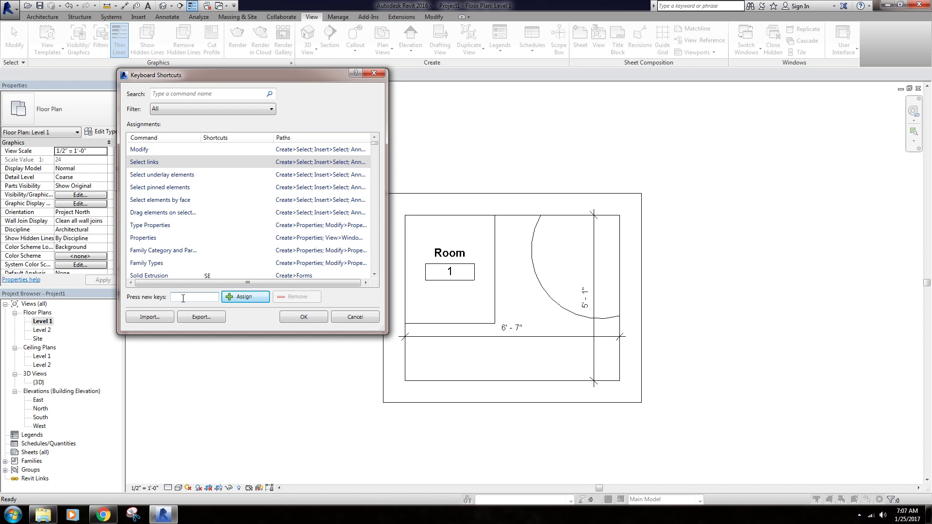
{"action": "type", "text": "L"}
{"action": "key", "text": "BackSpace"}
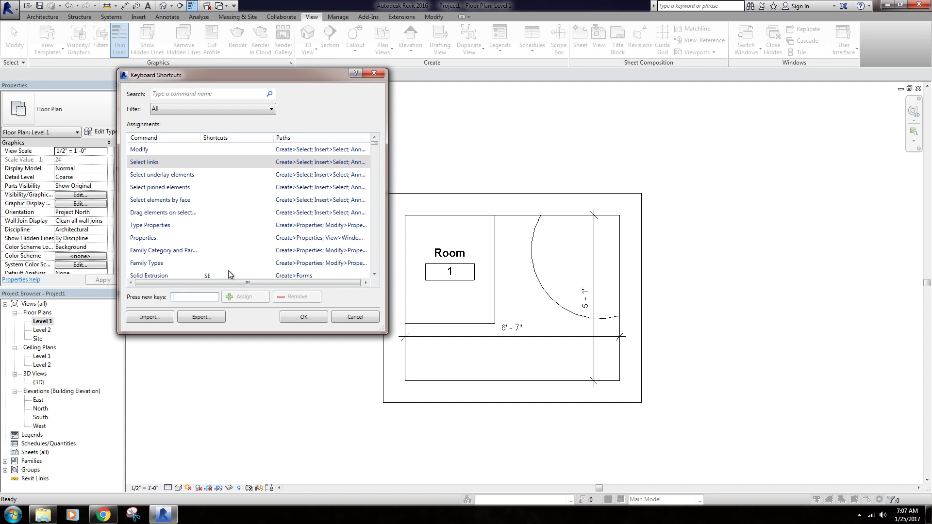
{"action": "left_click", "coordinate": [362, 316]}
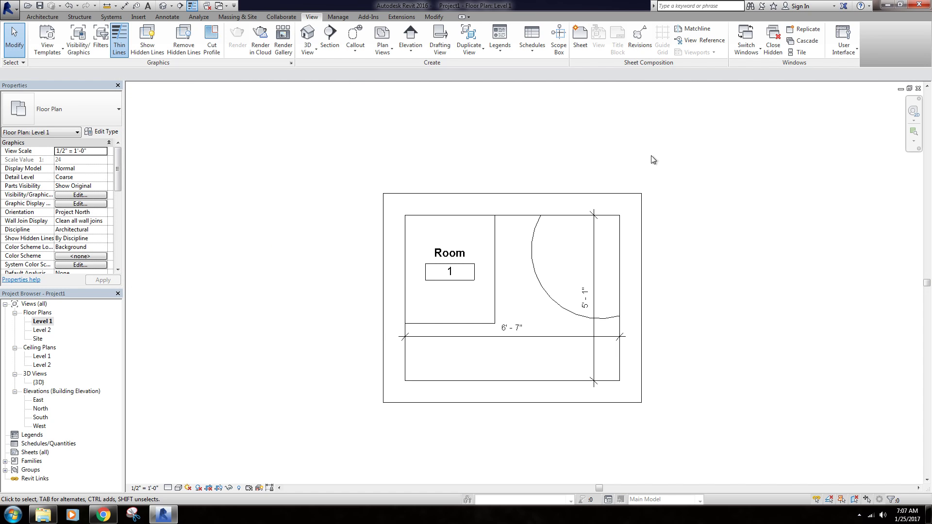
Examine the project management settings and review the Project Information fields without changing them
{"action": "left_click", "coordinate": [338, 17]}
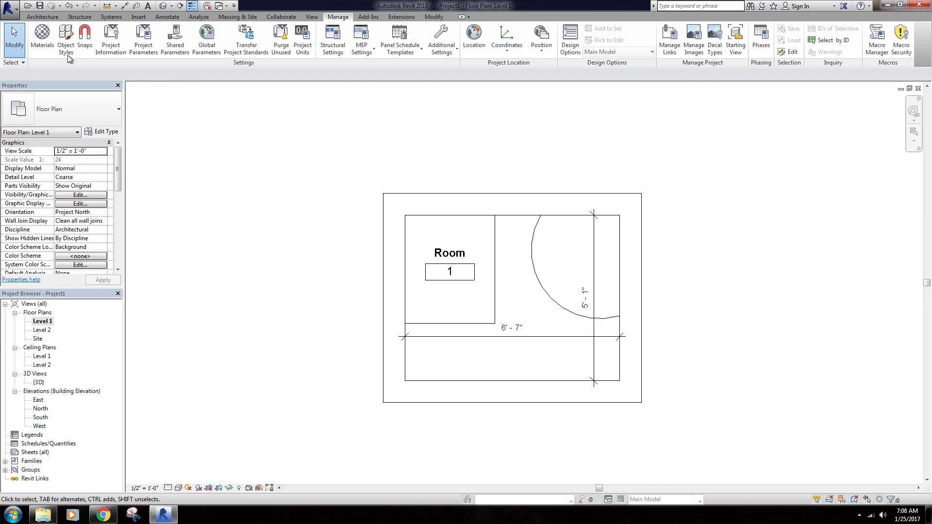
{"action": "left_click", "coordinate": [111, 40]}
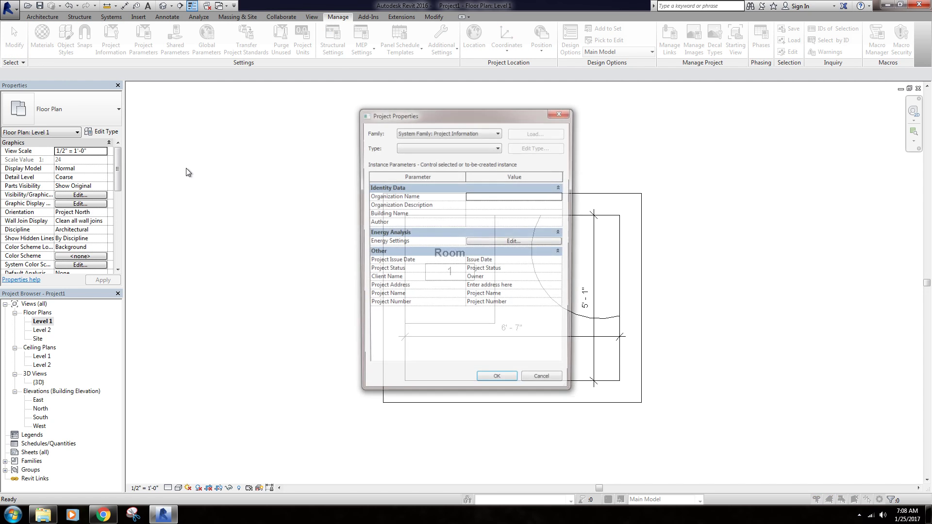
{"action": "left_click", "coordinate": [489, 197]}
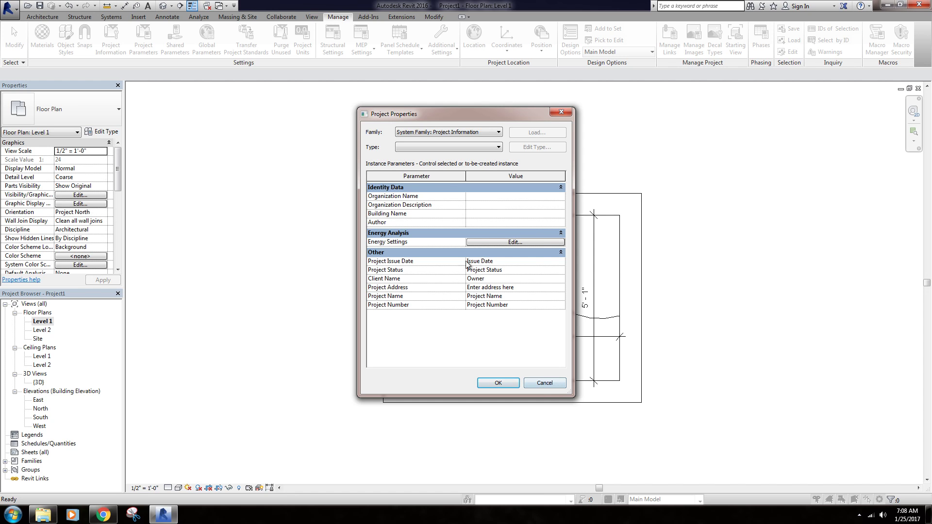
{"action": "left_click", "coordinate": [544, 384]}
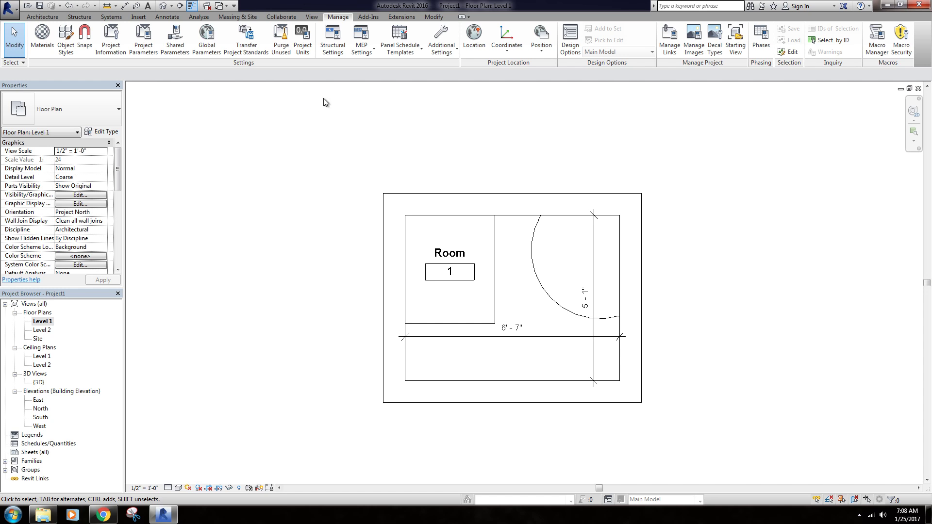
Open Project Units and review the available unit options for the Length format, leaving the format unchanged
{"action": "left_click", "coordinate": [303, 49]}
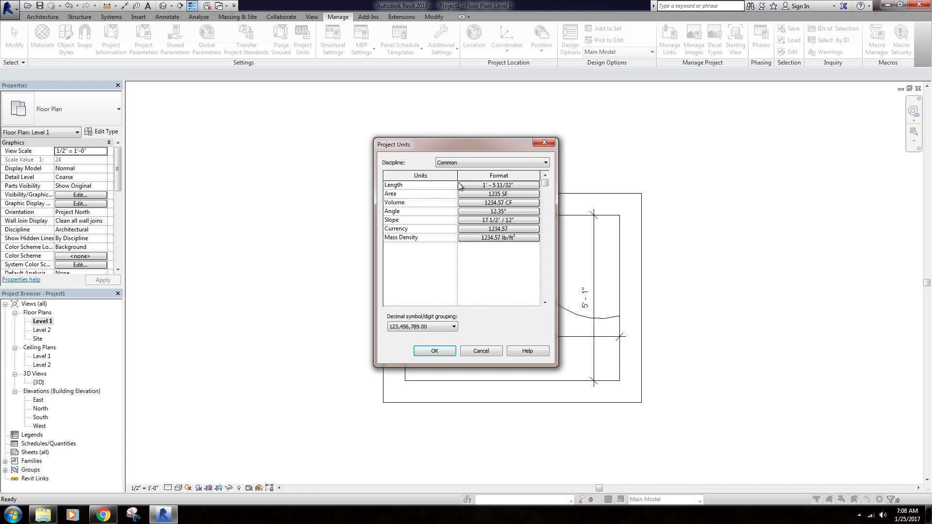
{"action": "left_click", "coordinate": [500, 186]}
{"action": "left_click", "coordinate": [505, 202]}
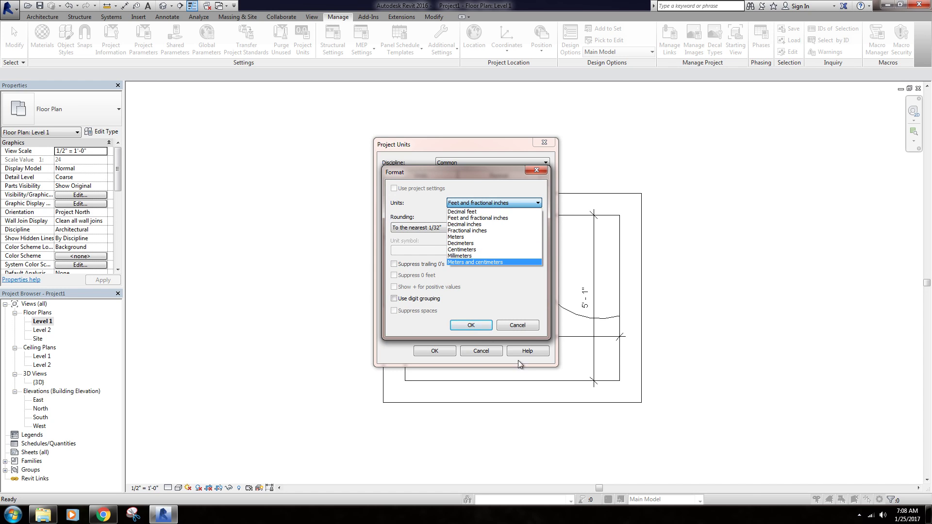
{"action": "left_click", "coordinate": [513, 218]}
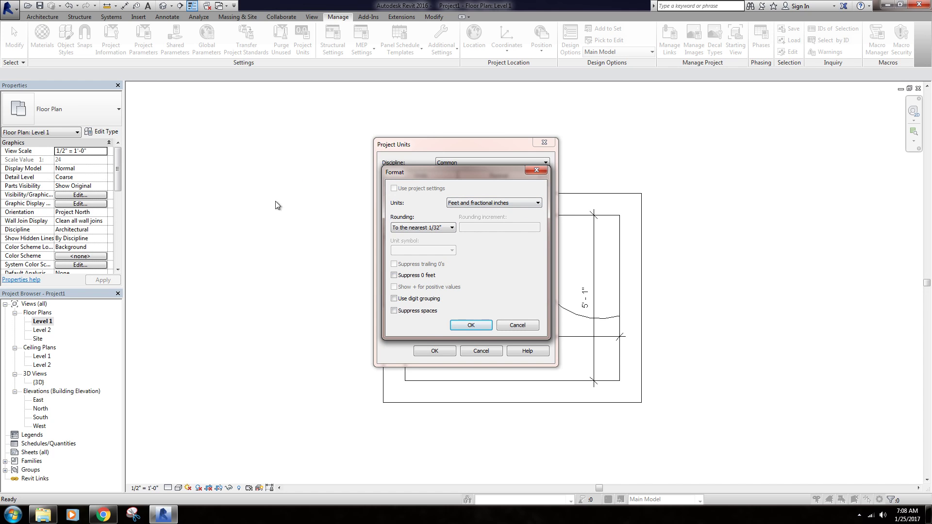
{"action": "left_click", "coordinate": [518, 325]}
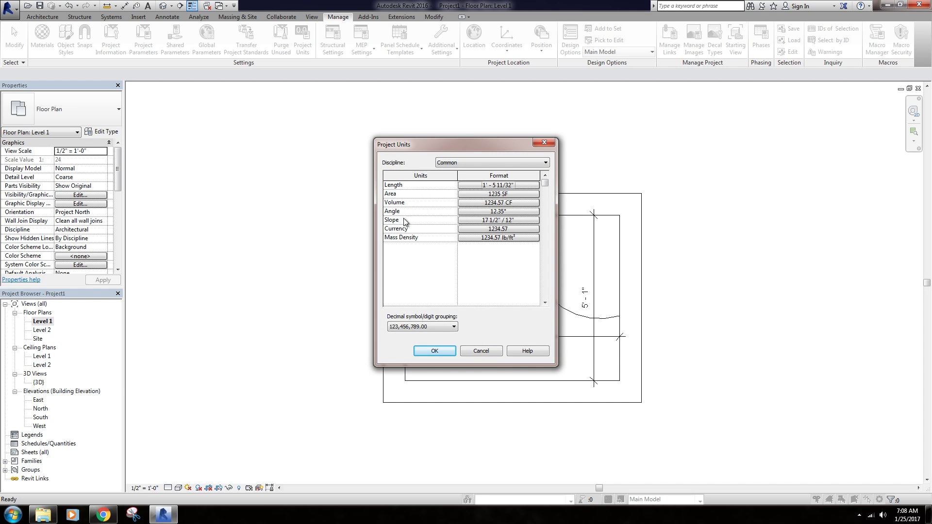
Close Project Units without changes and examine the Line Patterns list, including the dash and space definition of the Aligning Line pattern
{"action": "left_click", "coordinate": [490, 352]}
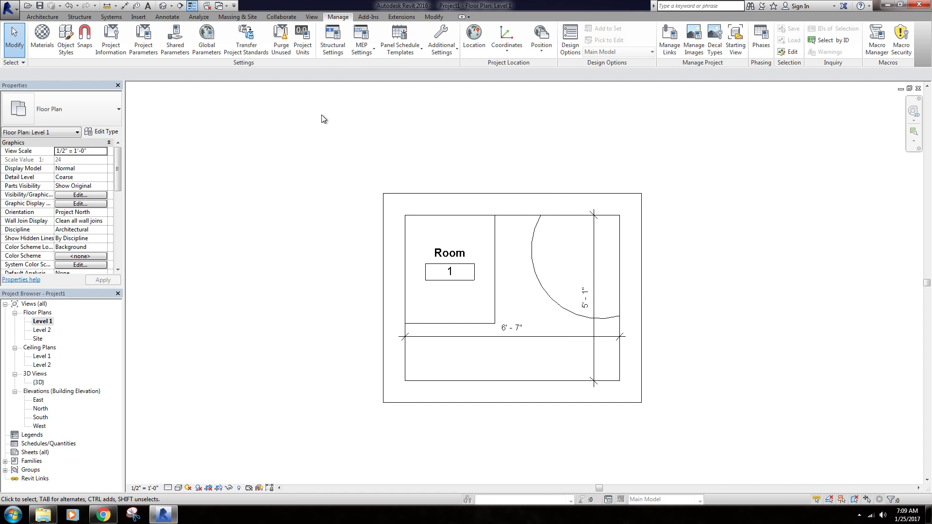
{"action": "left_click", "coordinate": [434, 54]}
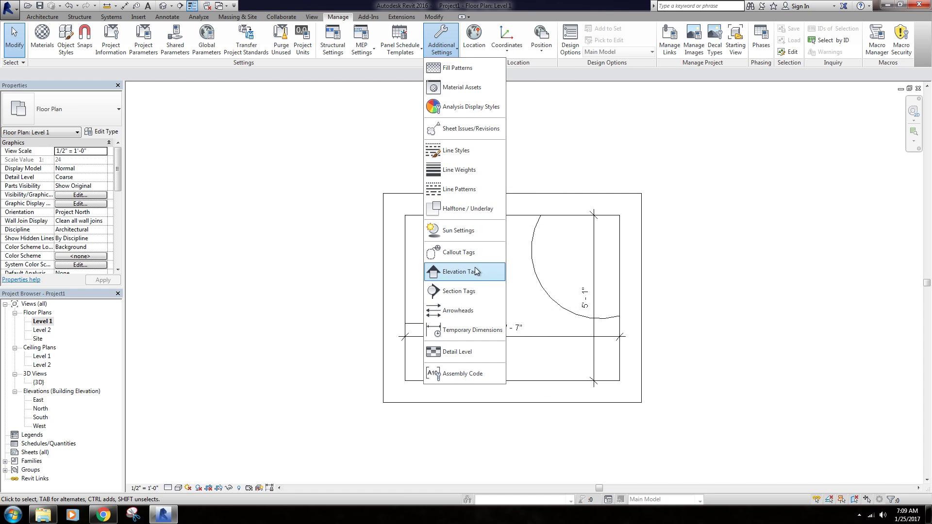
{"action": "left_click", "coordinate": [471, 190]}
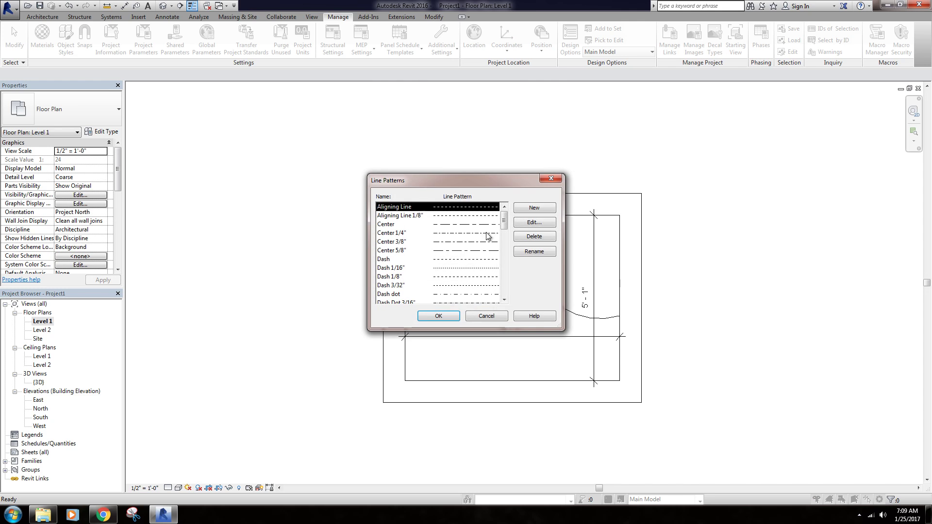
{"action": "mouse_move", "coordinate": [504, 223]}
{"action": "left_mouse_down"}
{"action": "mouse_move", "coordinate": [496, 298]}
{"action": "mouse_move", "coordinate": [502, 218]}
{"action": "left_mouse_up"}
{"action": "left_click", "coordinate": [534, 222]}
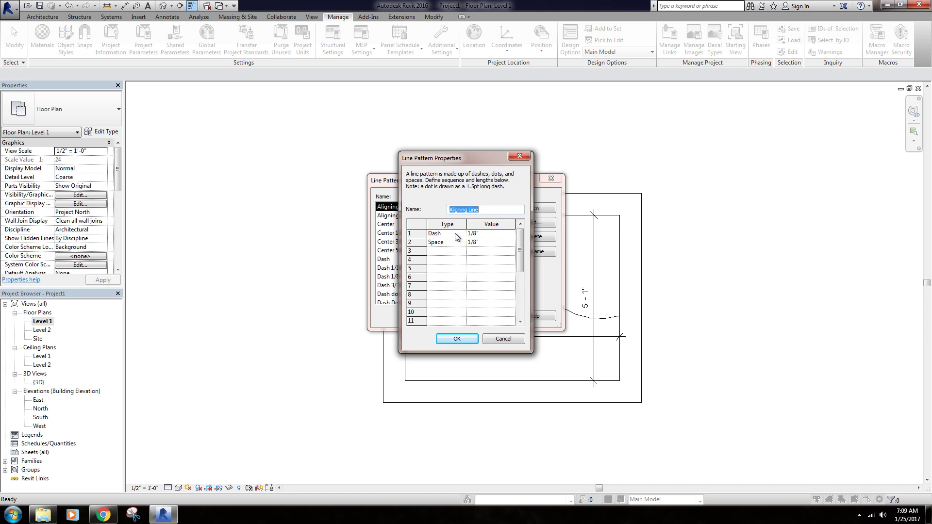
{"action": "left_click_drag", "start_coordinate": [471, 158], "coordinate": [702, 154]}
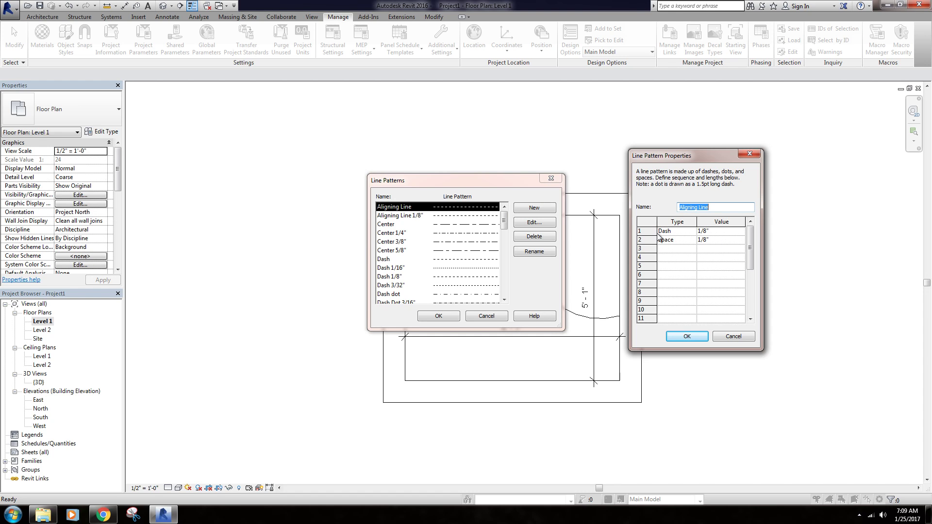
{"action": "left_click", "coordinate": [696, 340]}
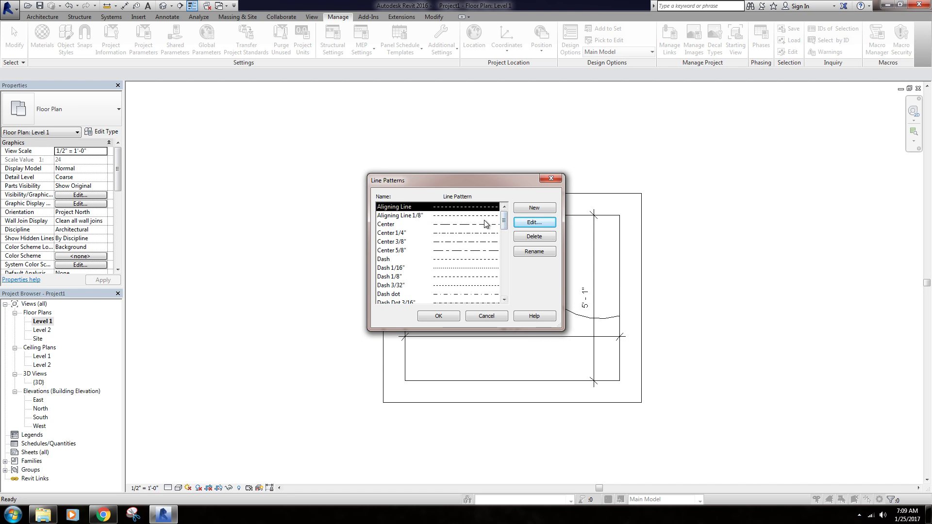
{"action": "mouse_move", "coordinate": [503, 221]}
{"action": "left_mouse_down"}
{"action": "mouse_move", "coordinate": [505, 298]}
{"action": "mouse_move", "coordinate": [505, 216]}
{"action": "left_mouse_up"}
{"action": "mouse_move", "coordinate": [504, 220]}
{"action": "left_mouse_down"}
{"action": "mouse_move", "coordinate": [504, 254]}
{"action": "mouse_move", "coordinate": [505, 217]}
{"action": "left_mouse_up"}
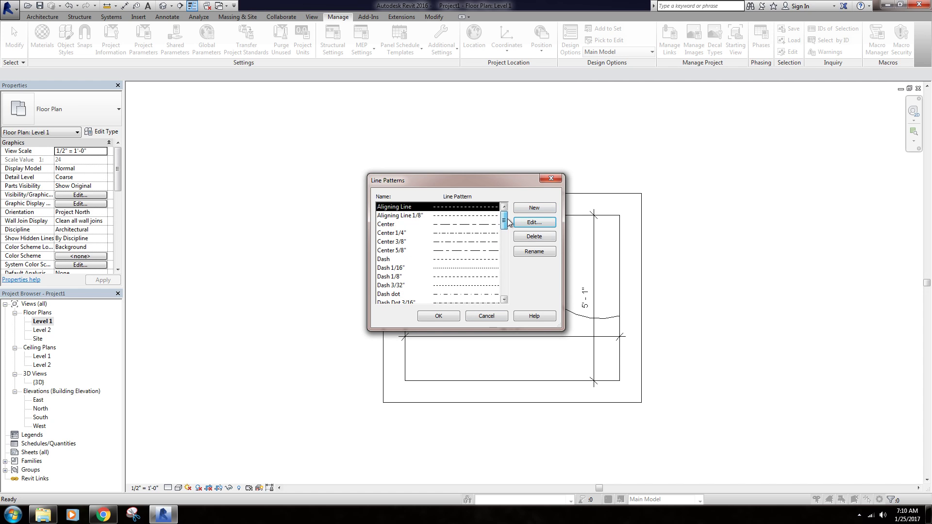
{"action": "left_click", "coordinate": [487, 316]}
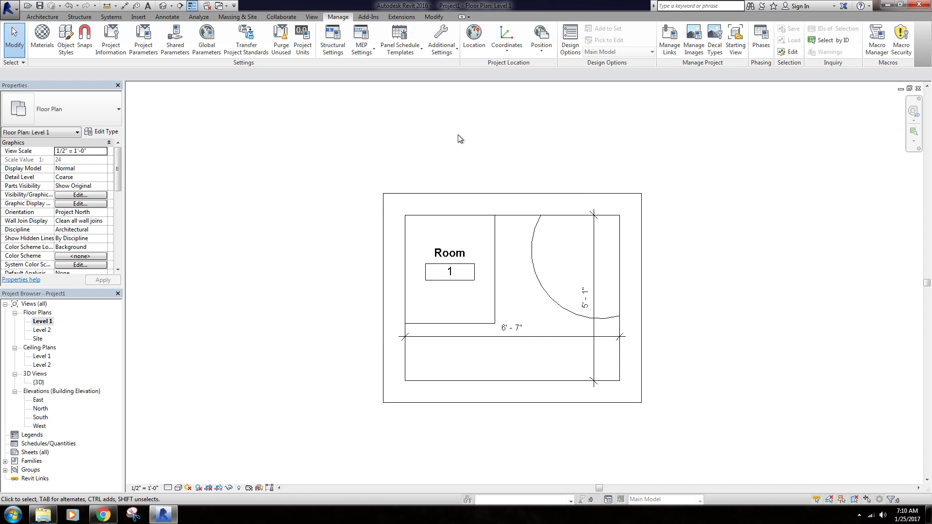
Review the model line weights for each view scale in an enlarged Line Weights table, and close it without changes
{"action": "left_click", "coordinate": [442, 41]}
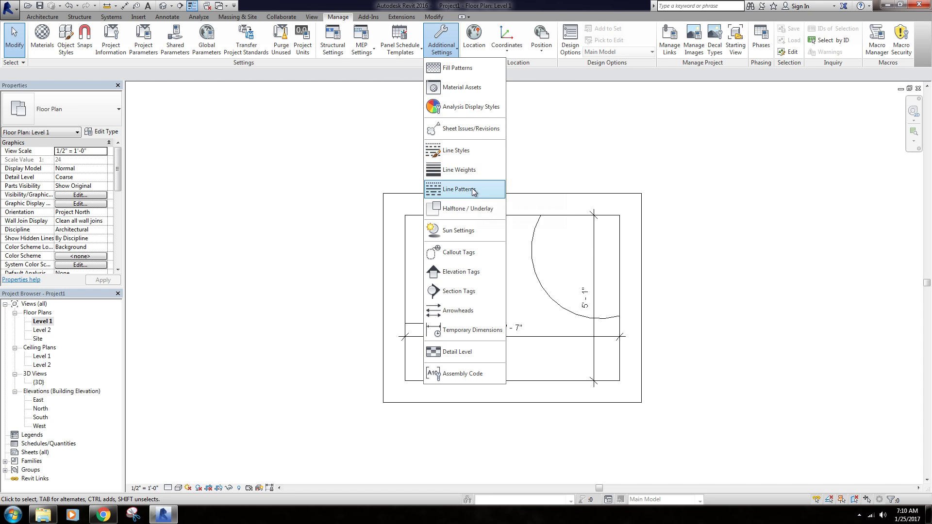
{"action": "left_click", "coordinate": [481, 173]}
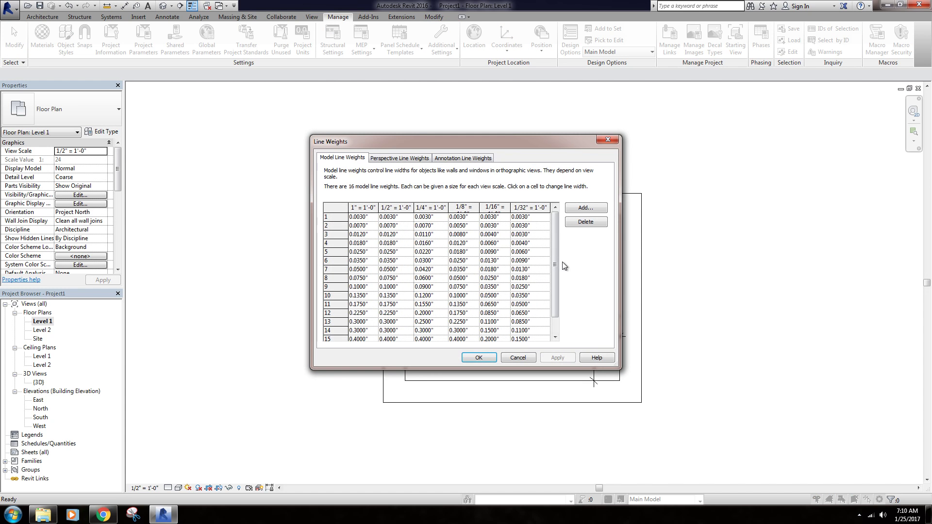
{"action": "scroll", "coordinate": [555, 246], "scroll_direction": "down", "scroll_amount": 1}
{"action": "left_click_drag", "start_coordinate": [620, 369], "coordinate": [853, 413]}
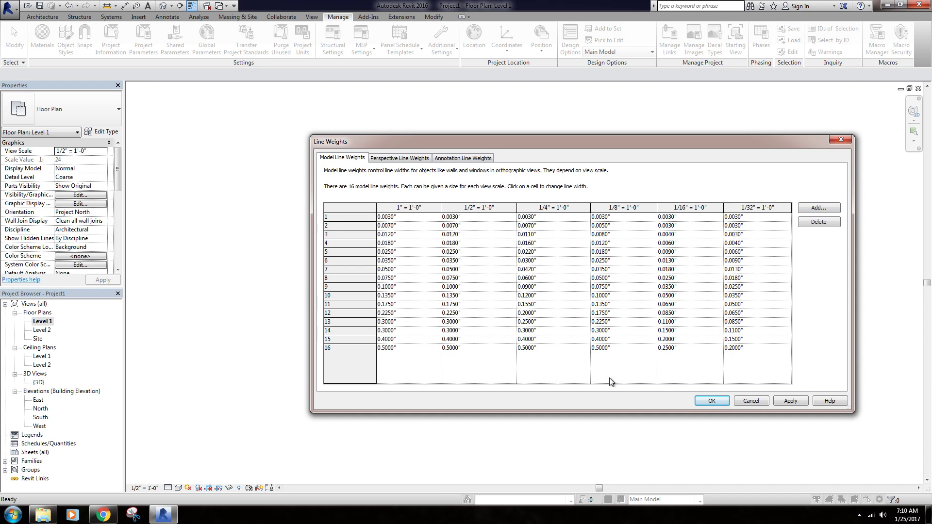
{"action": "left_click", "coordinate": [548, 219]}
{"action": "left_click", "coordinate": [545, 218]}
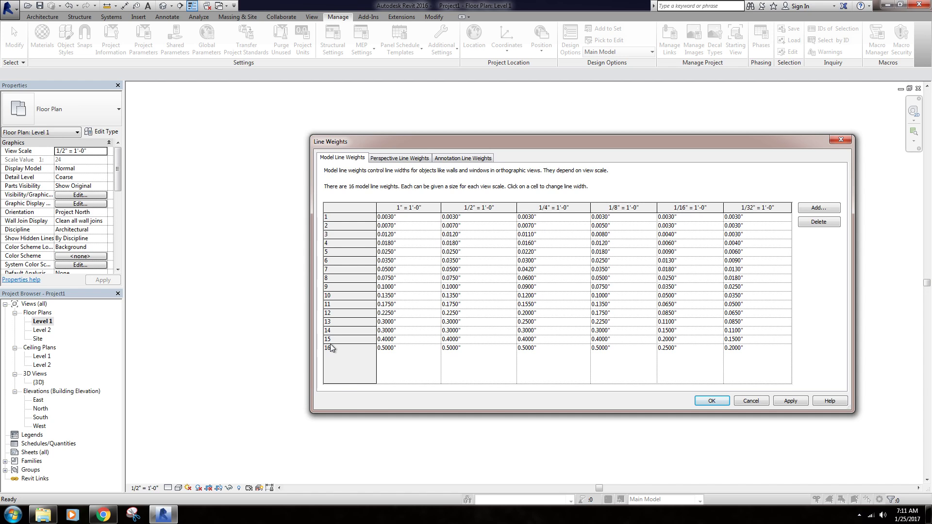
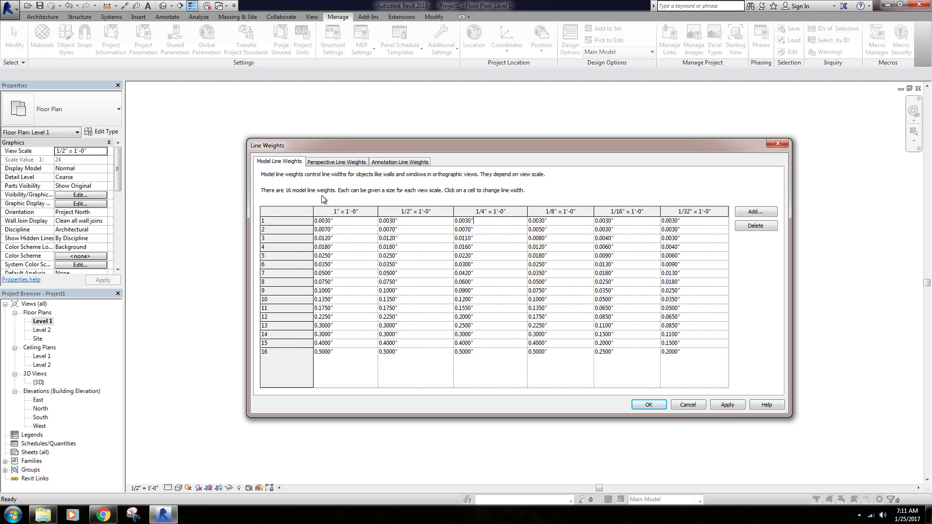
{"action": "left_click_drag", "start_coordinate": [377, 149], "coordinate": [392, 140]}
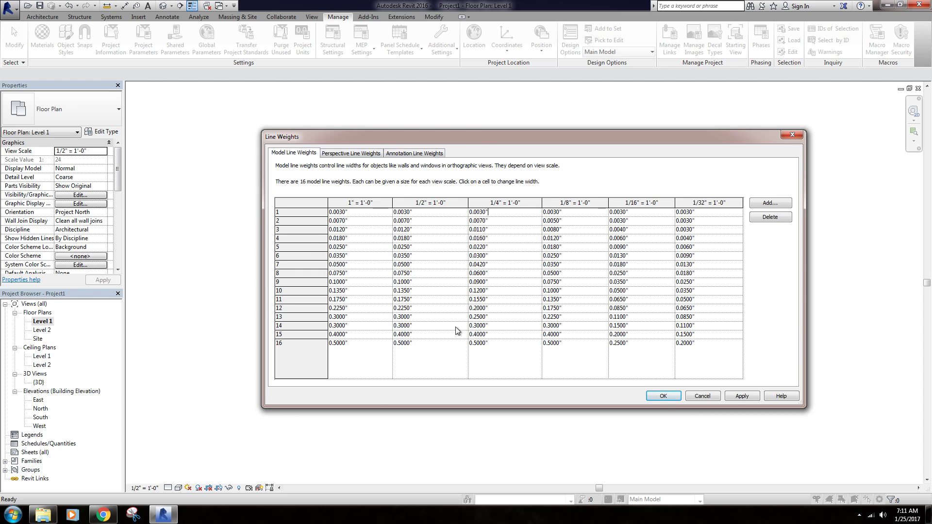
{"action": "left_click", "coordinate": [703, 396]}
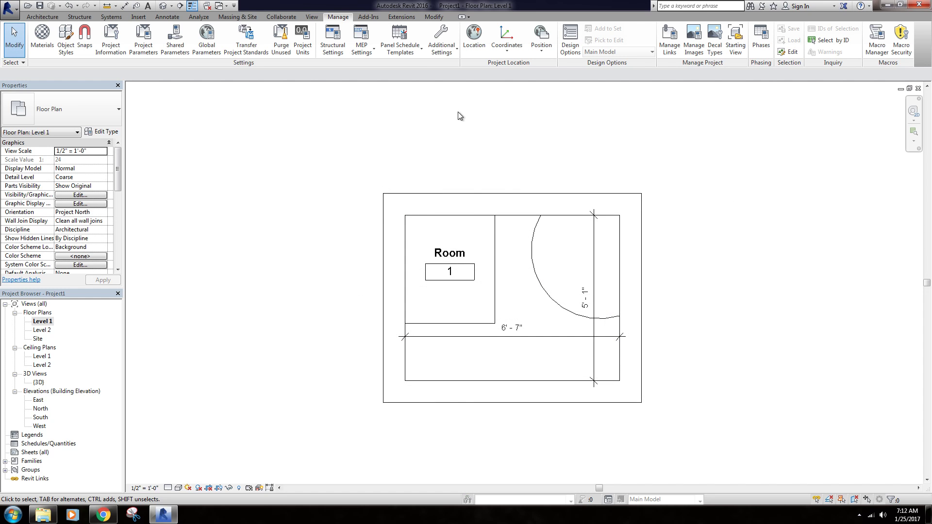
Examine the additional settings, the project coordinates tools and the project position options such as Rotate True North, without applying any
{"action": "left_click", "coordinate": [447, 56]}
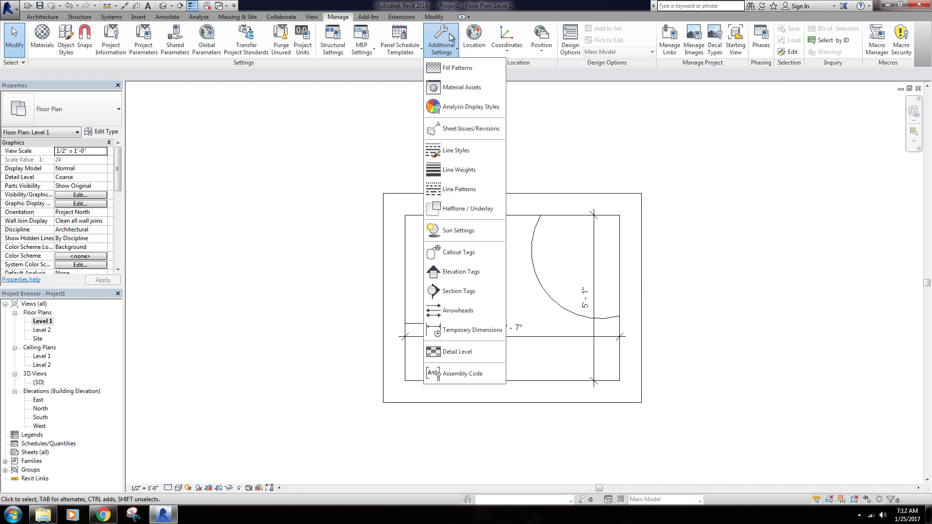
{"action": "left_click", "coordinate": [448, 48]}
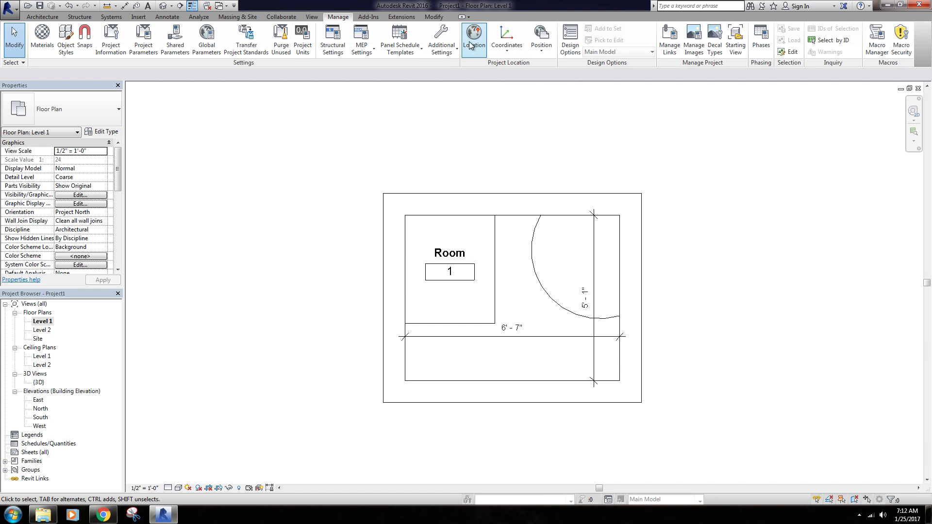
{"action": "left_click", "coordinate": [510, 54]}
{"action": "left_click", "coordinate": [515, 48]}
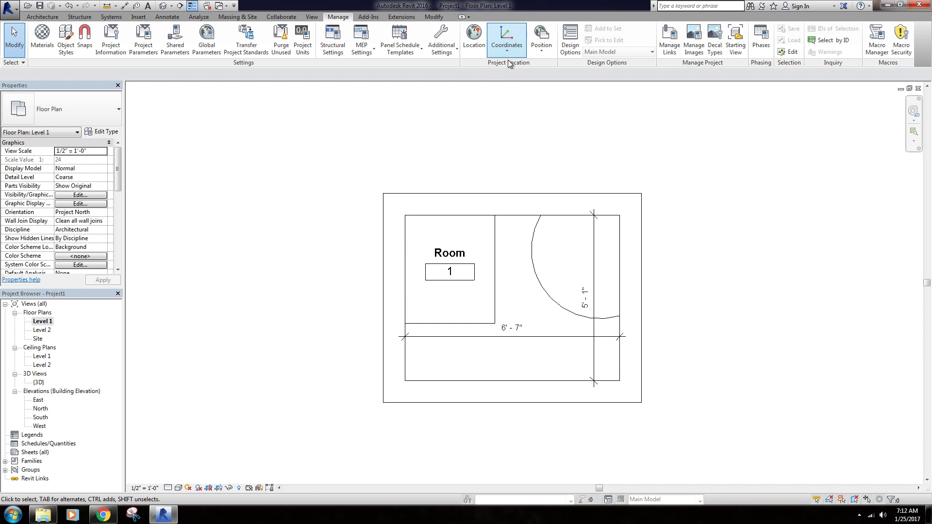
{"action": "left_click", "coordinate": [544, 47]}
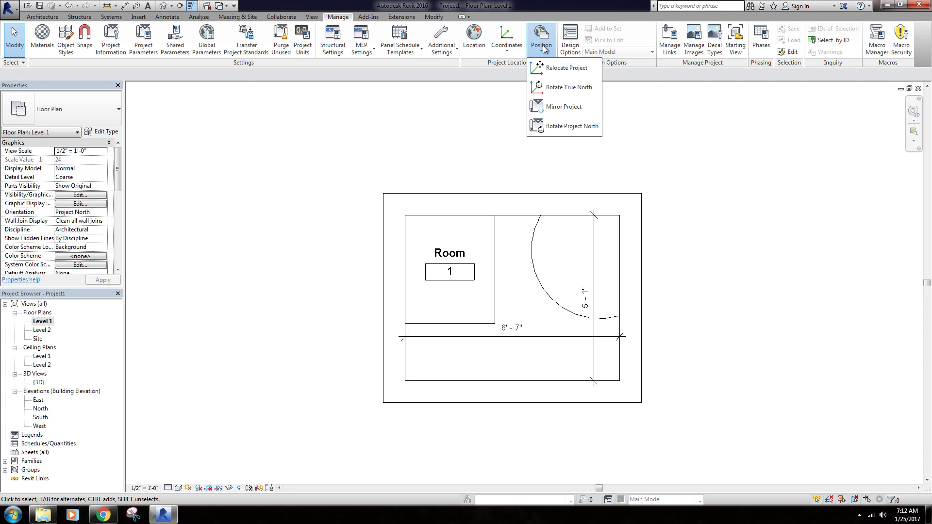
{"action": "left_click", "coordinate": [544, 47]}
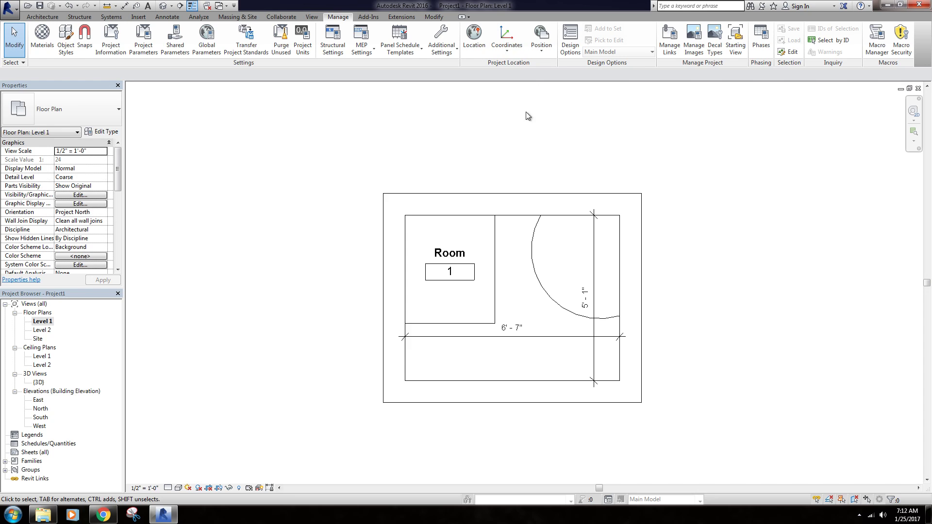
{"action": "left_click", "coordinate": [546, 53]}
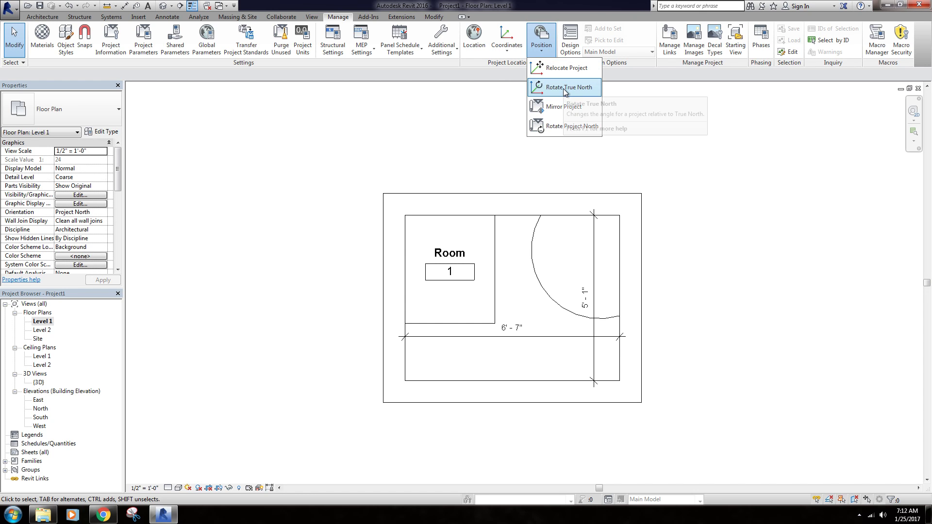
{"action": "left_click", "coordinate": [507, 176]}
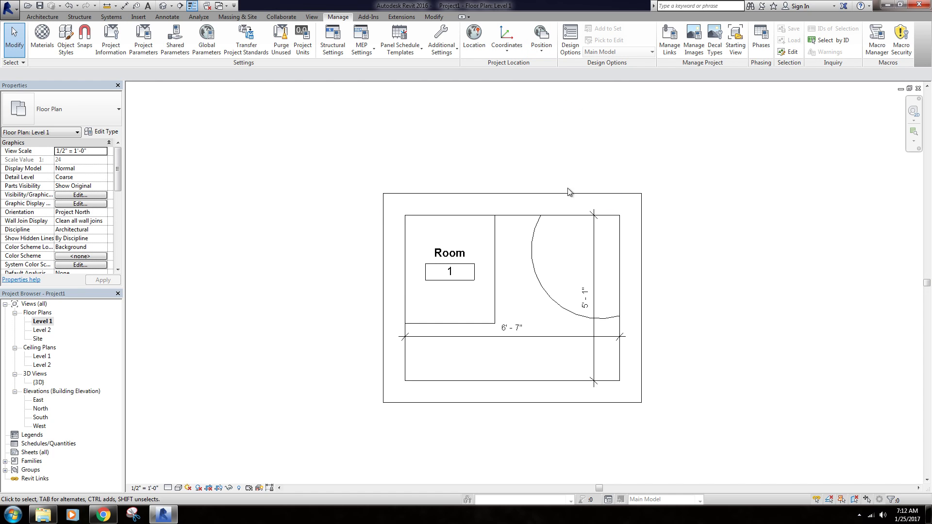
{"action": "left_click", "coordinate": [547, 53]}
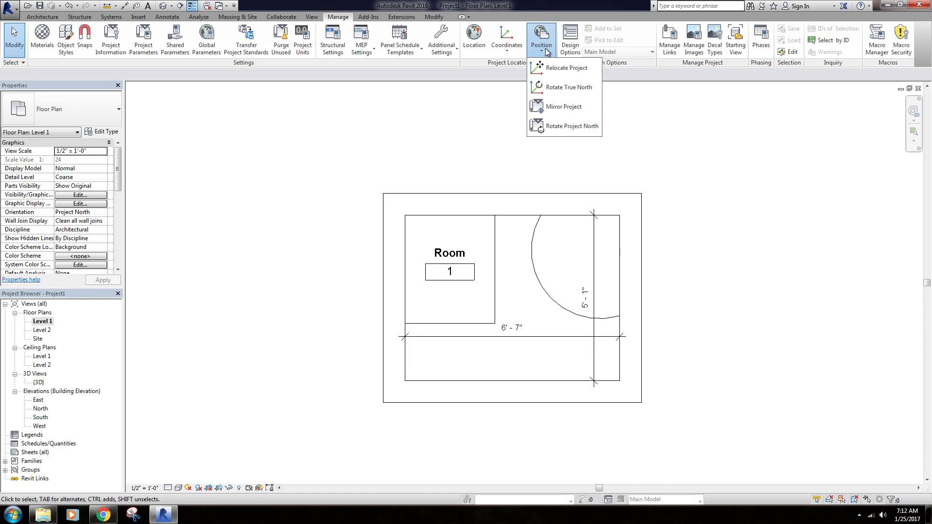
{"action": "left_click", "coordinate": [547, 53]}
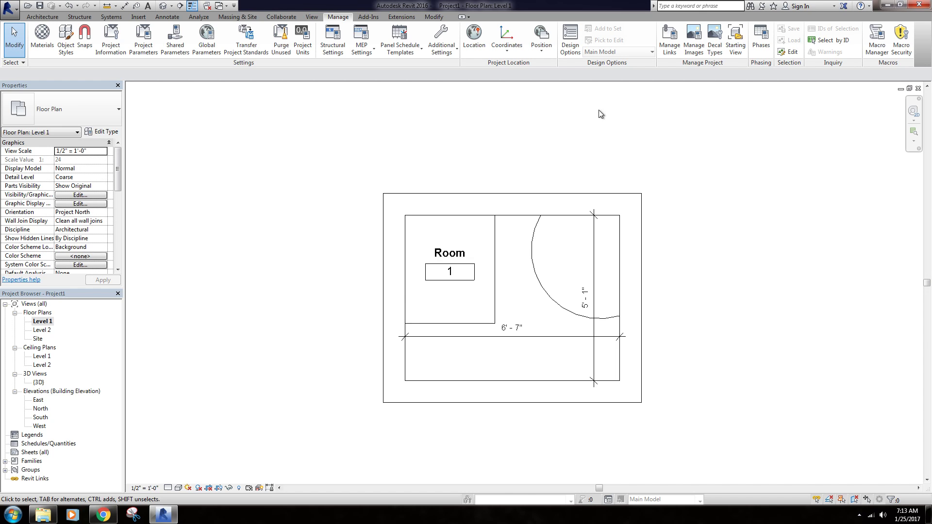
{"action": "left_click", "coordinate": [542, 38]}
Select the walls, room, dimensions and detail line of the Level 1 plan and rotate them 10° clockwise about their centre
{"action": "middle_click_drag", "start_coordinate": [423, 196], "coordinate": [419, 192]}
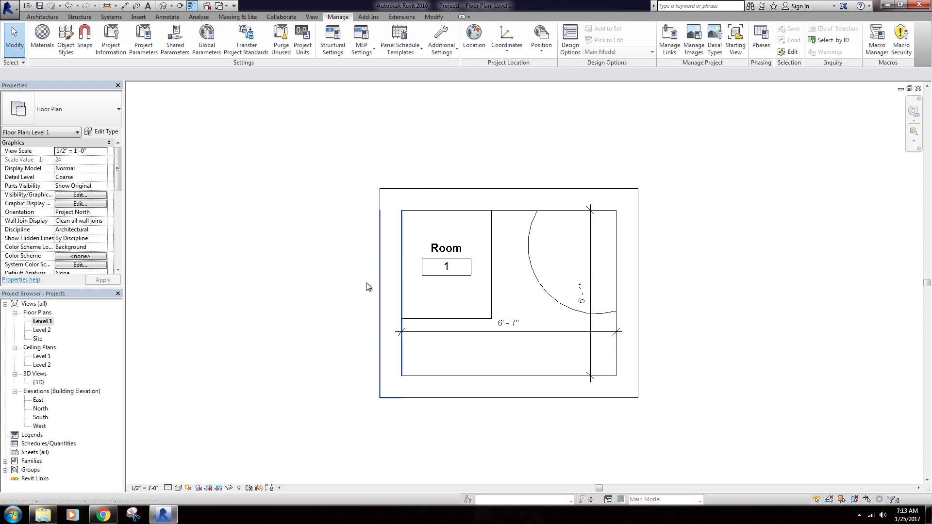
{"action": "middle_click_drag", "start_coordinate": [716, 296], "coordinate": [708, 299]}
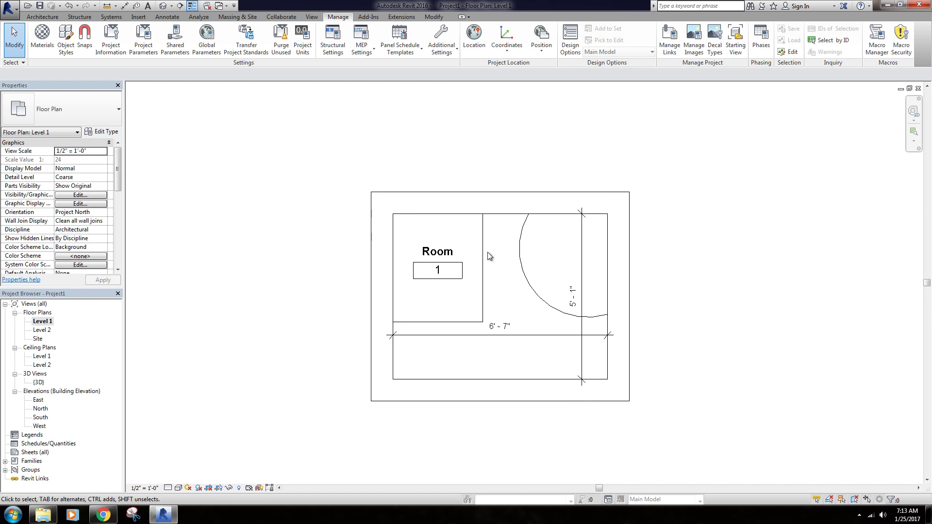
{"action": "middle_click_drag", "start_coordinate": [516, 263], "coordinate": [515, 247]}
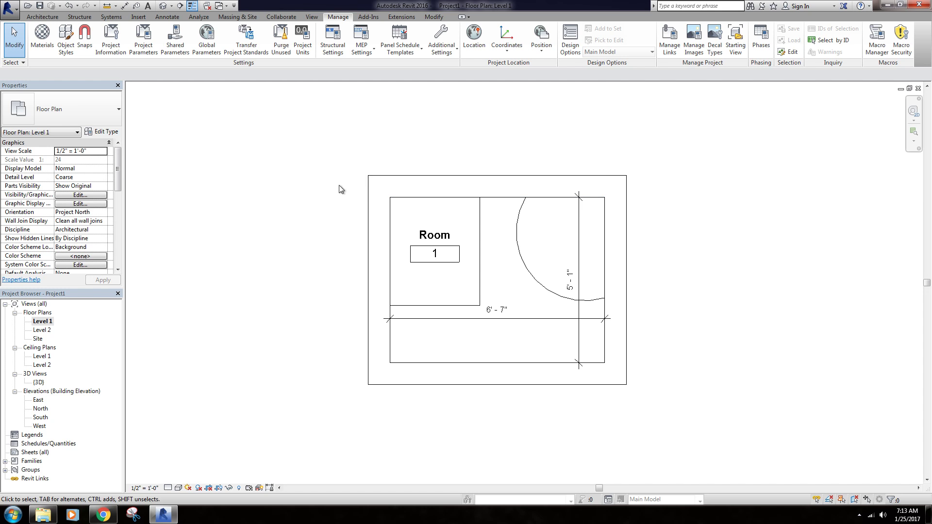
{"action": "left_click_drag", "start_coordinate": [333, 152], "coordinate": [720, 421]}
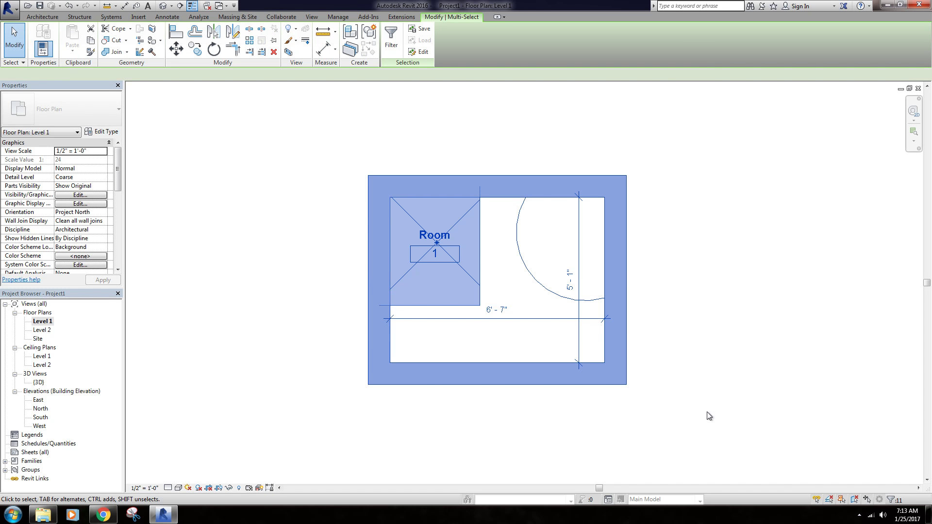
{"action": "key", "text": "r"}
{"action": "key", "text": "o"}
{"action": "left_click", "coordinate": [500, 143]}
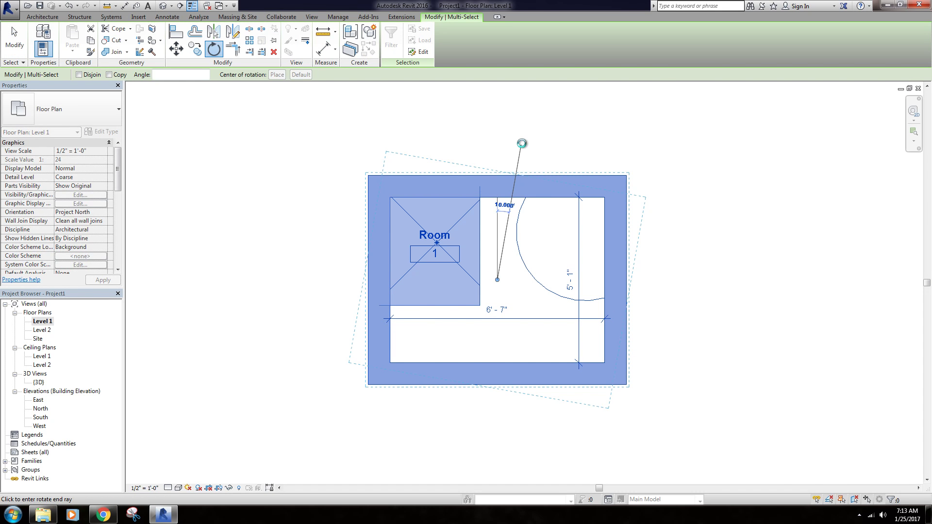
{"action": "left_click", "coordinate": [520, 141]}
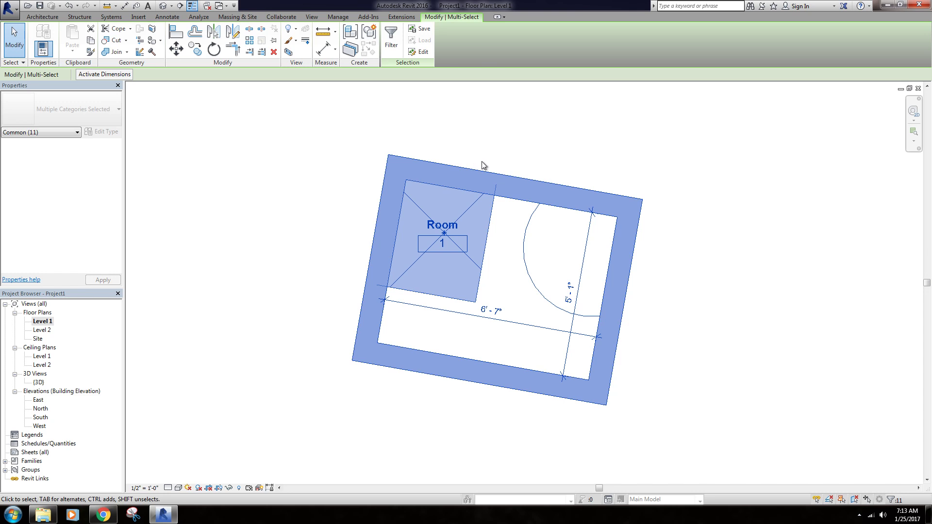
Abandon a second rotation of the selected plan elements and undo the 10° rotation
{"action": "key", "text": "r"}
{"action": "key", "text": "o"}
{"action": "left_click", "coordinate": [497, 112]}
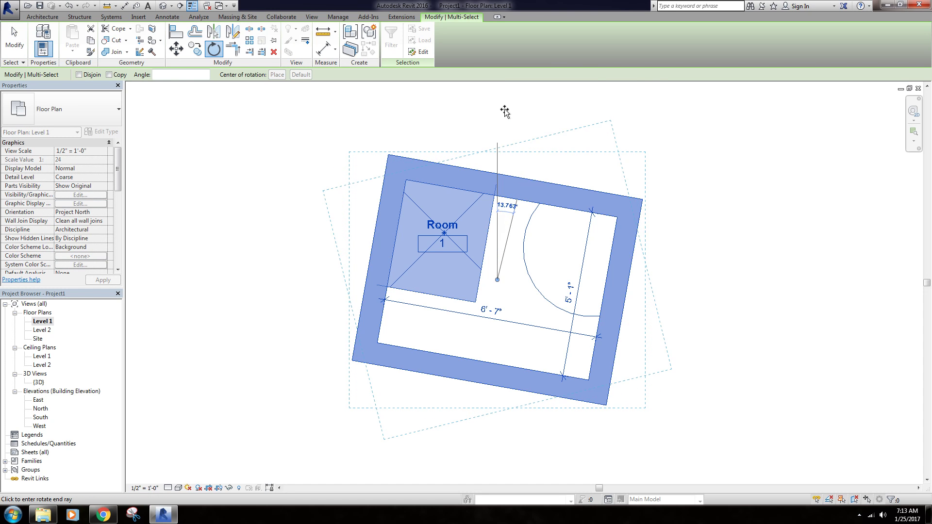
{"action": "key", "text": "Escape"}
{"action": "key", "text": "Escape"}
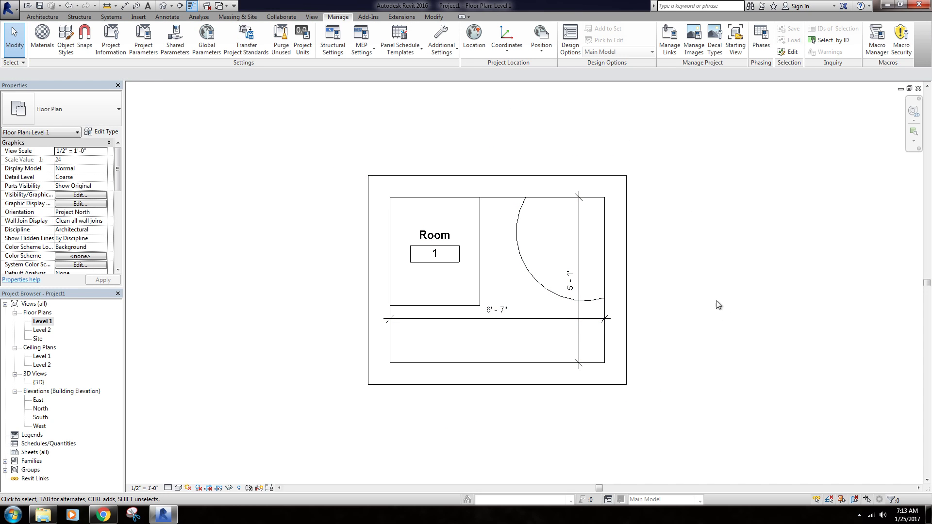
Review the project position options again without applying any, and open the Design Options settings
{"action": "middle_click_drag", "start_coordinate": [716, 301], "coordinate": [709, 301]}
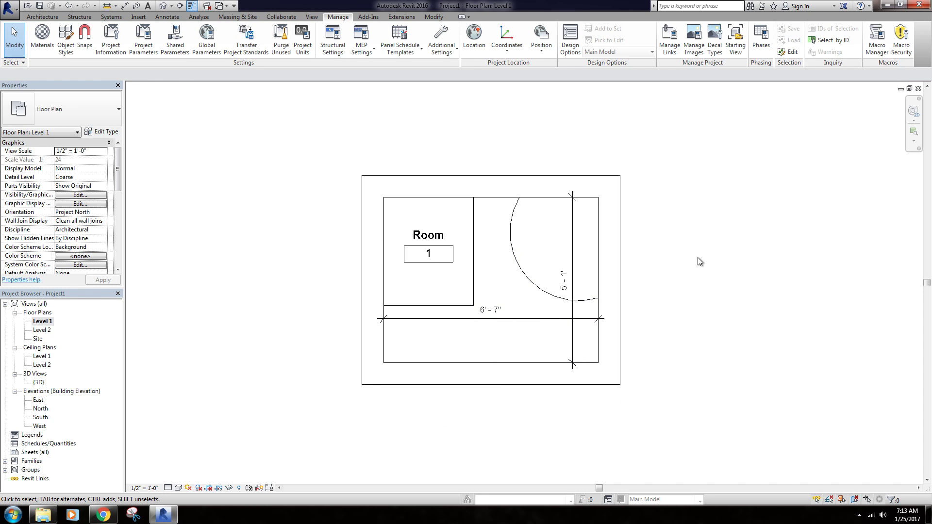
{"action": "left_click", "coordinate": [543, 53]}
{"action": "left_click", "coordinate": [550, 50]}
{"action": "middle_click_drag", "start_coordinate": [569, 134], "coordinate": [565, 134]}
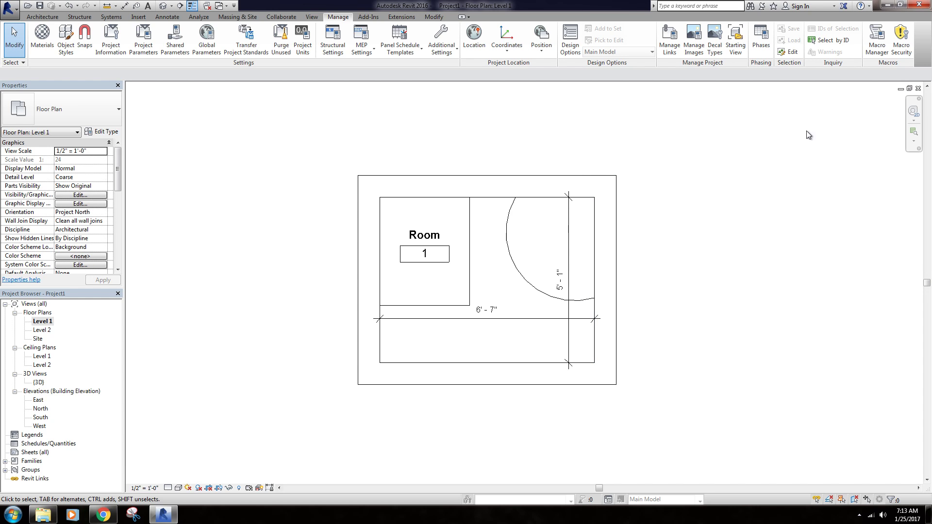
{"action": "middle_click_drag", "start_coordinate": [688, 369], "coordinate": [651, 281]}
{"action": "left_click", "coordinate": [565, 53]}
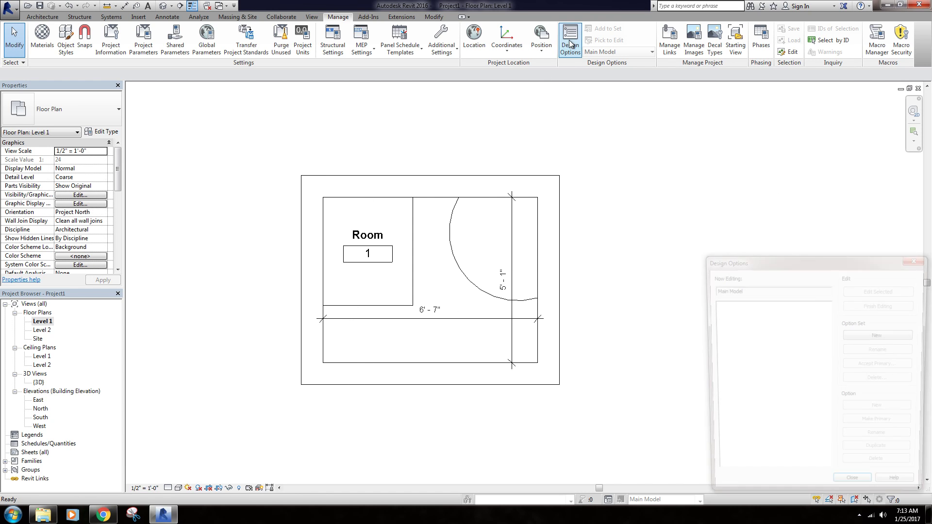
Create a design option set with two options and start editing the primary Option 1
{"action": "left_click", "coordinate": [874, 335]}
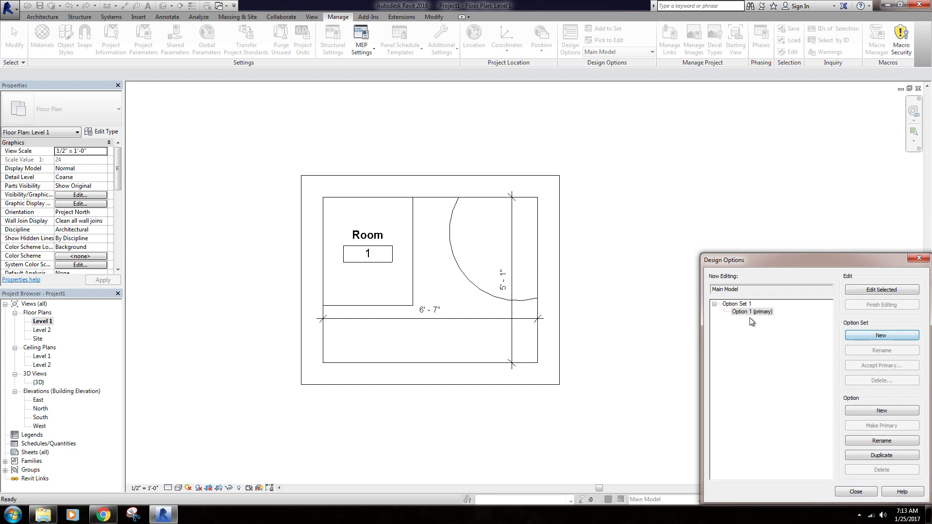
{"action": "left_click", "coordinate": [878, 411]}
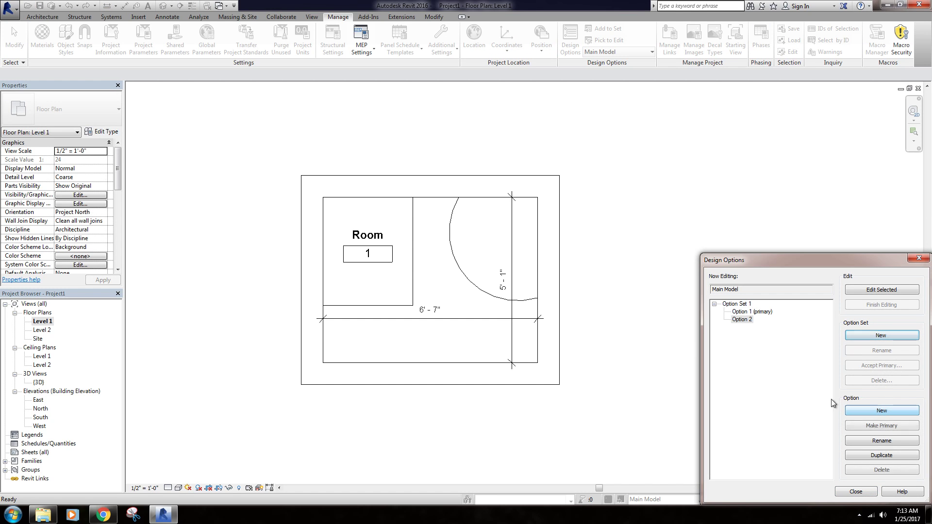
{"action": "left_click", "coordinate": [747, 313]}
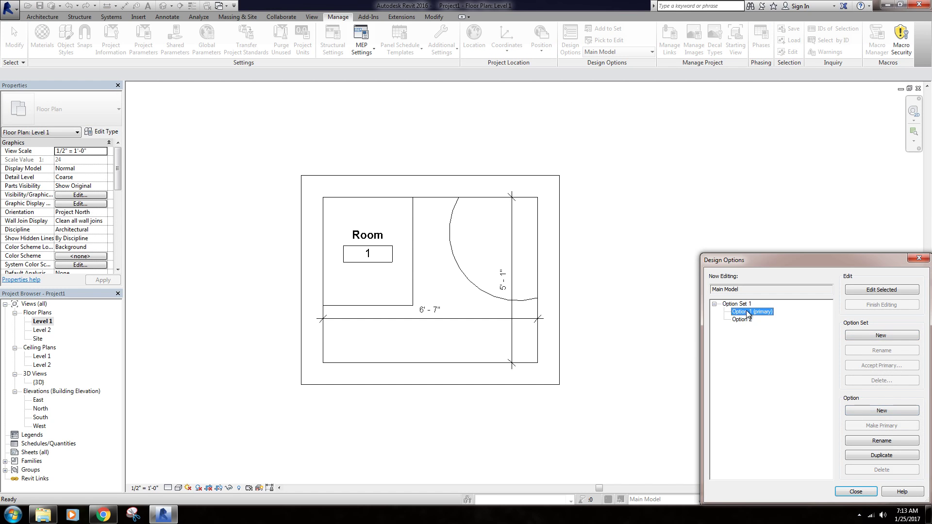
{"action": "left_click", "coordinate": [879, 290]}
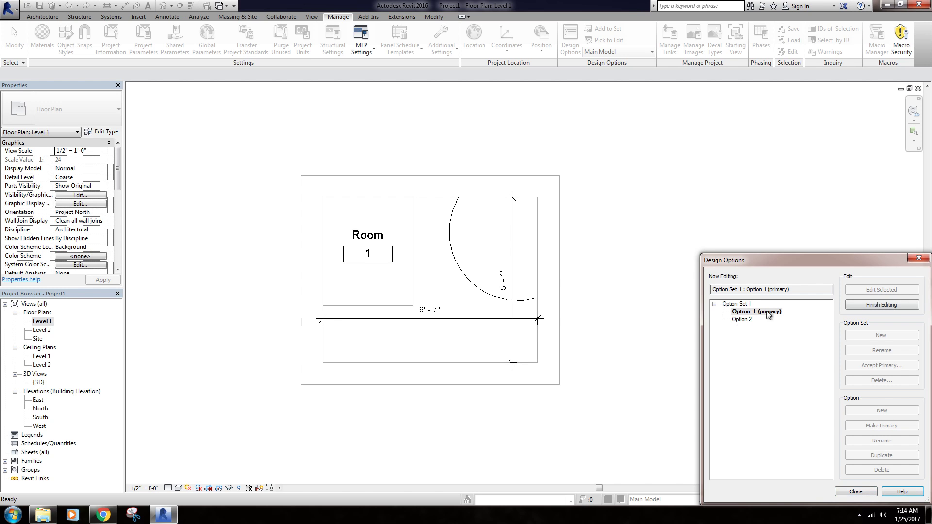
{"action": "left_click", "coordinate": [856, 491]}
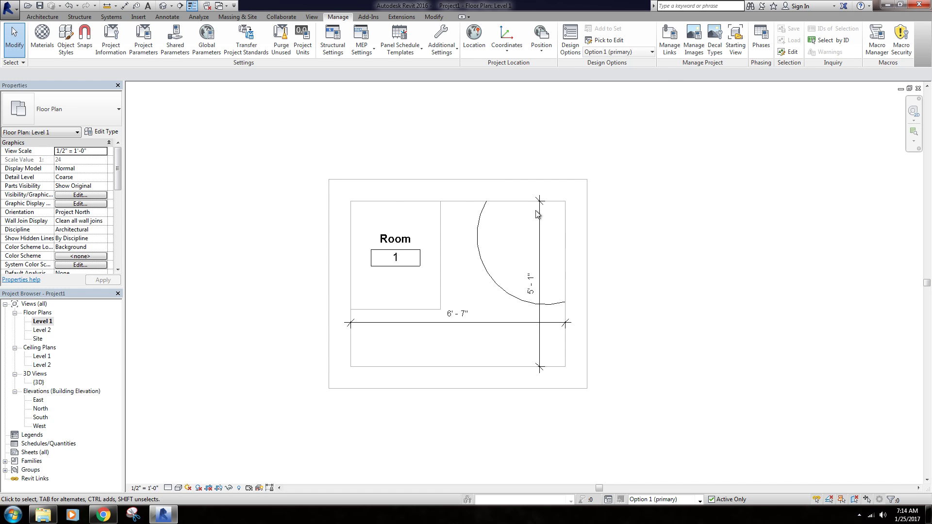
{"action": "left_click_drag", "start_coordinate": [518, 133], "coordinate": [413, 260]}
{"action": "left_click_drag", "start_coordinate": [601, 166], "coordinate": [587, 204]}
{"action": "left_click_drag", "start_coordinate": [616, 375], "coordinate": [537, 395]}
{"action": "left_click_drag", "start_coordinate": [628, 343], "coordinate": [582, 411]}
{"action": "mouse_move", "coordinate": [631, 266]}
{"action": "middle_mouse_down"}
{"action": "mouse_move", "coordinate": [609, 267]}
{"action": "mouse_move", "coordinate": [629, 268]}
{"action": "middle_mouse_up"}
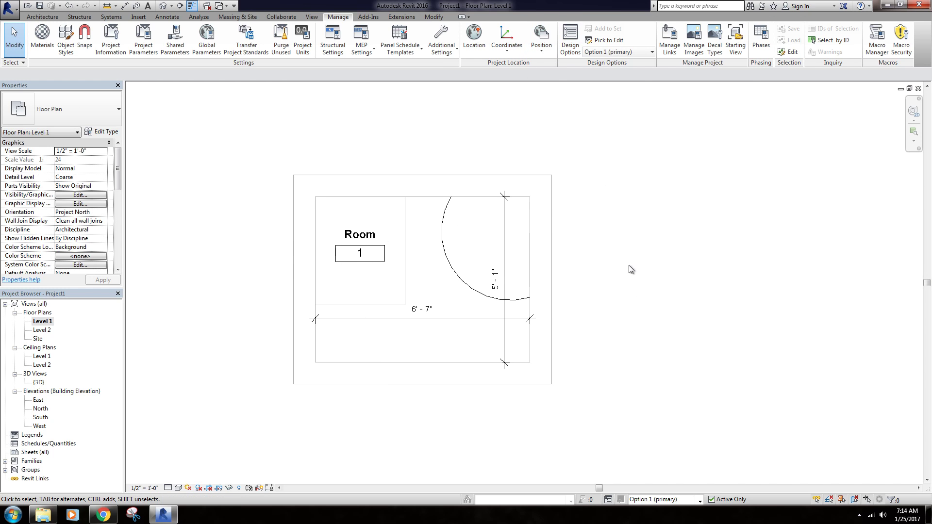
Draw four connected Generic - 8" walls in Option 1, forming a roughly rectangular extension from the building's east wall round to its north wall
{"action": "key", "text": "w"}
{"action": "key", "text": "a"}
{"action": "left_click", "coordinate": [552, 287]}
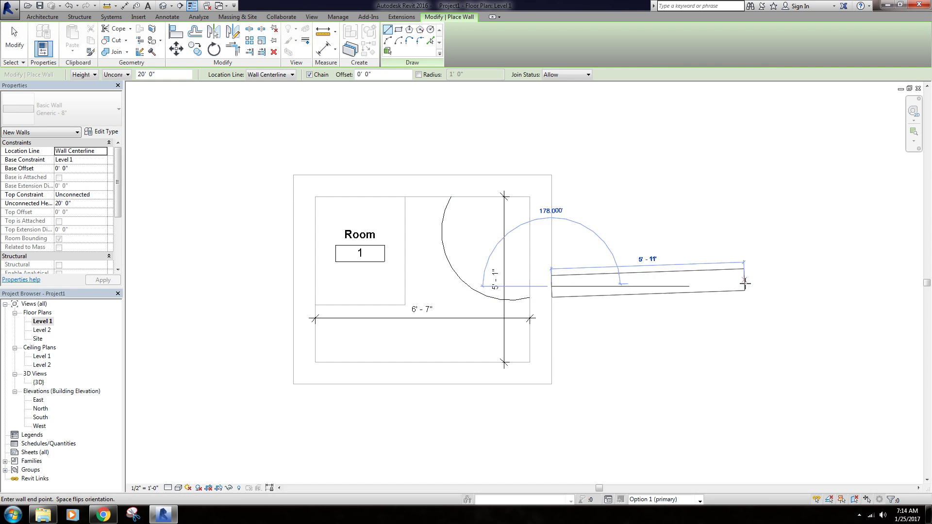
{"action": "left_click", "coordinate": [757, 291]}
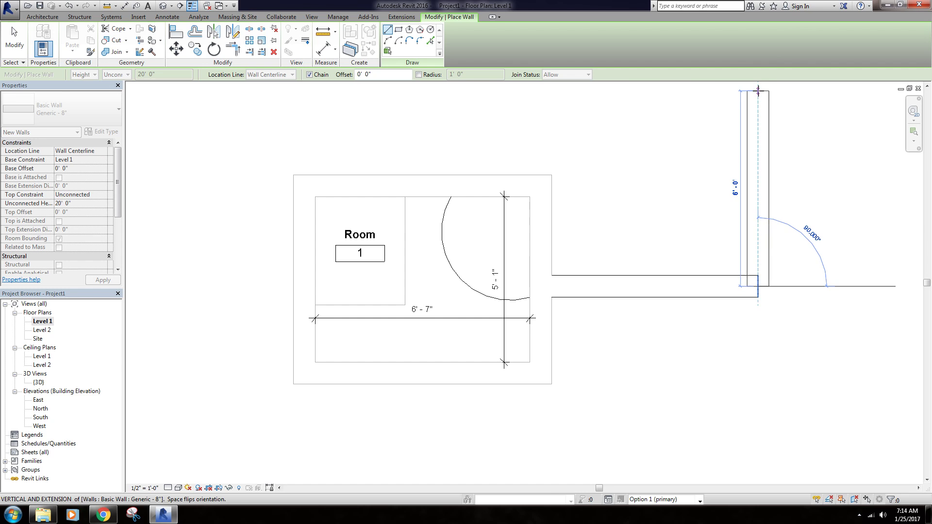
{"action": "left_click", "coordinate": [757, 90]}
{"action": "left_click", "coordinate": [503, 95]}
{"action": "left_click", "coordinate": [500, 185]}
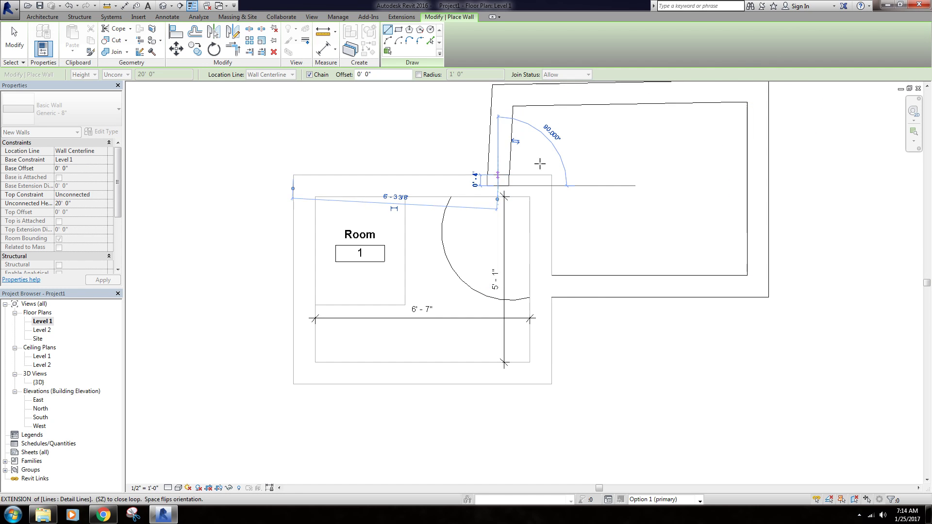
{"action": "scroll", "coordinate": [596, 167], "scroll_direction": "down", "scroll_amount": 1}
{"action": "middle_click_drag", "start_coordinate": [596, 168], "coordinate": [576, 216]}
{"action": "key", "text": "Escape"}
{"action": "key", "text": "Escape"}
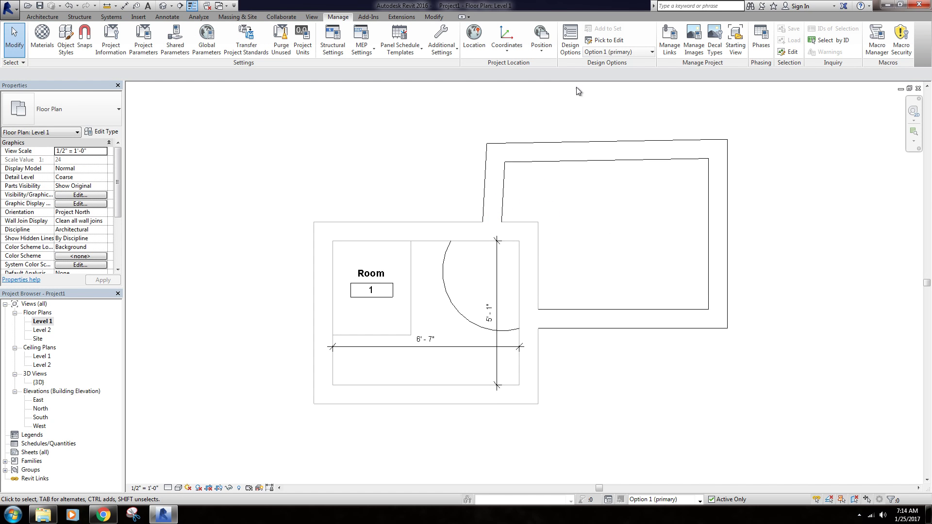
Switch the design option being edited to Option 2
{"action": "left_click", "coordinate": [571, 39]}
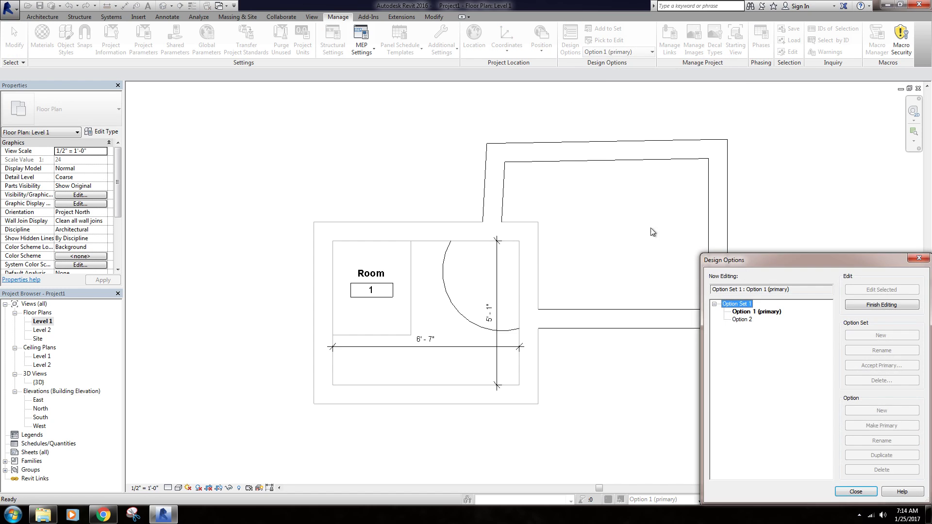
{"action": "left_click", "coordinate": [742, 319]}
{"action": "left_click", "coordinate": [877, 291]}
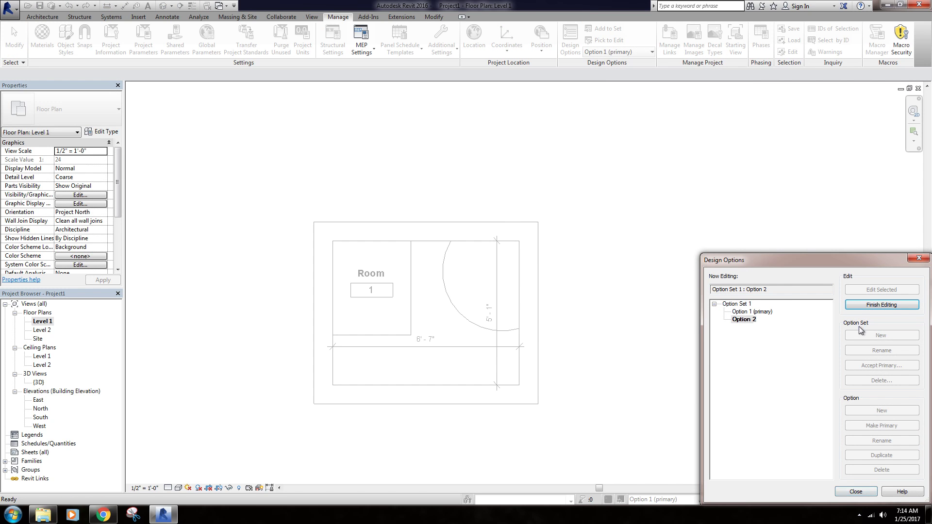
{"action": "left_click", "coordinate": [856, 491]}
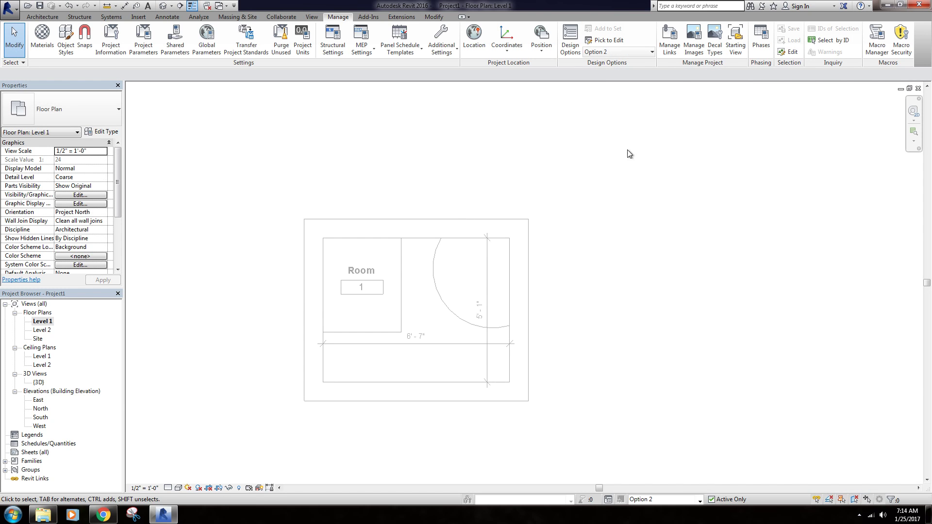
Draw five connected Generic - 8" walls in Option 2, forming an angled extension from the building's east wall round to its north wall
{"action": "key", "text": "w"}
{"action": "key", "text": "a"}
{"action": "left_click", "coordinate": [527, 357]}
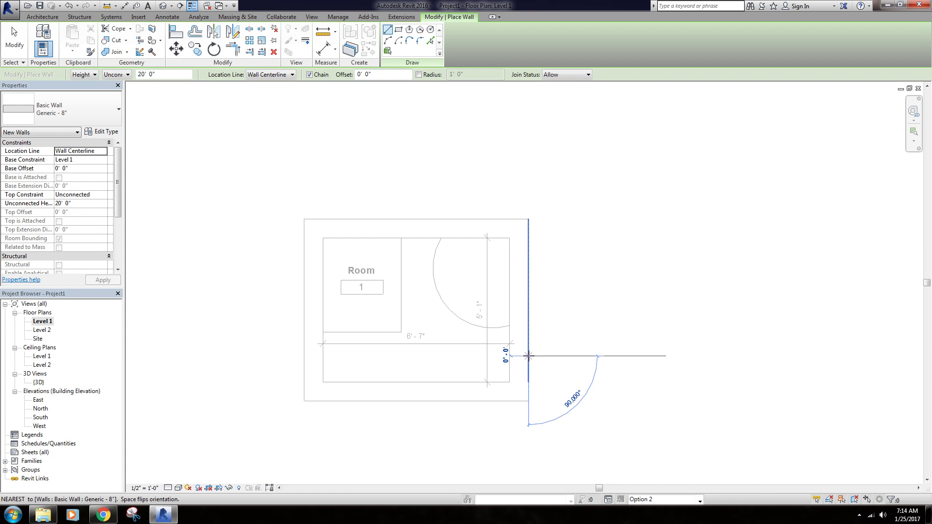
{"action": "left_click", "coordinate": [648, 431]}
{"action": "left_click", "coordinate": [800, 268]}
{"action": "left_click", "coordinate": [576, 117]}
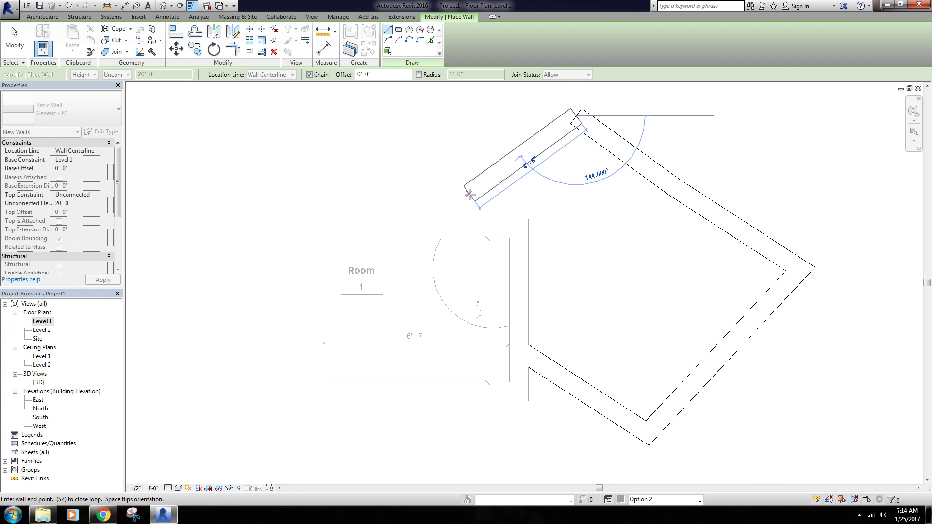
{"action": "left_click", "coordinate": [469, 187]}
{"action": "left_click", "coordinate": [470, 219]}
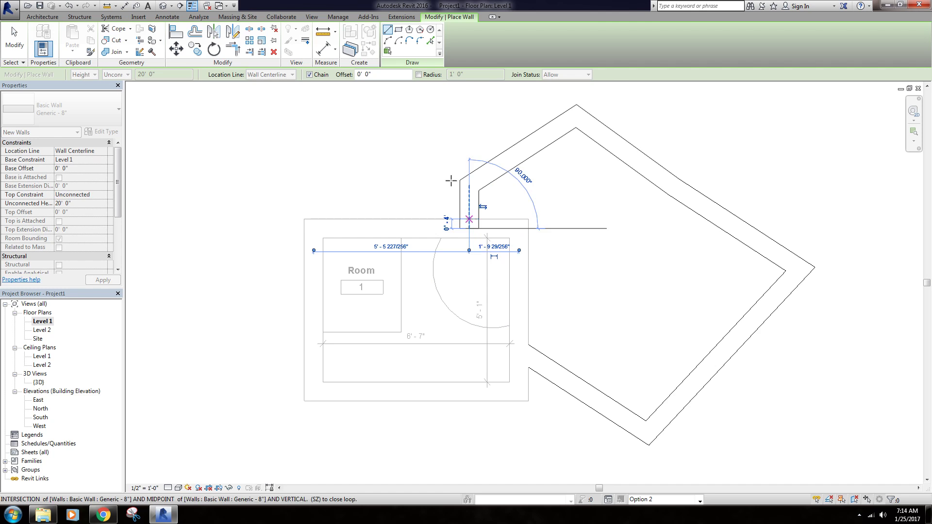
{"action": "key", "text": "Escape"}
{"action": "key", "text": "Escape"}
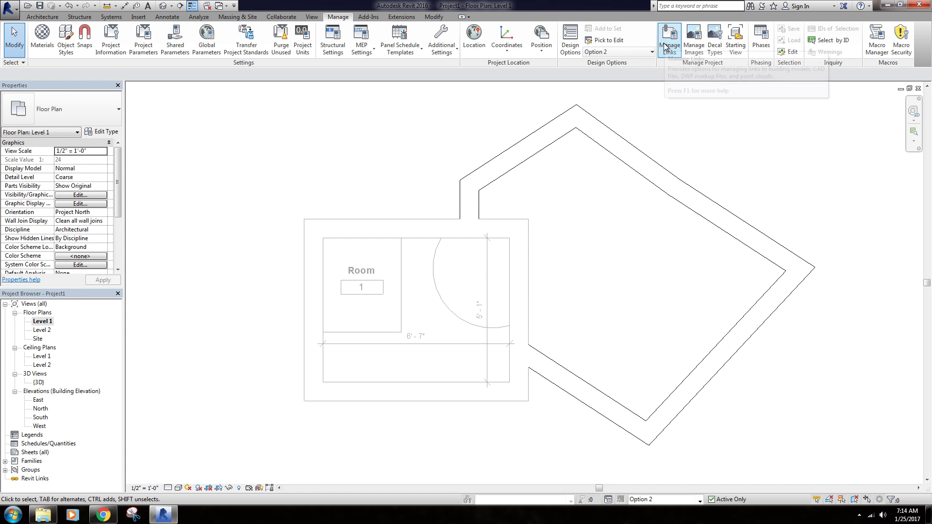
Finish editing Option 2 and make it the primary option of Option Set 1
{"action": "left_click", "coordinate": [571, 40]}
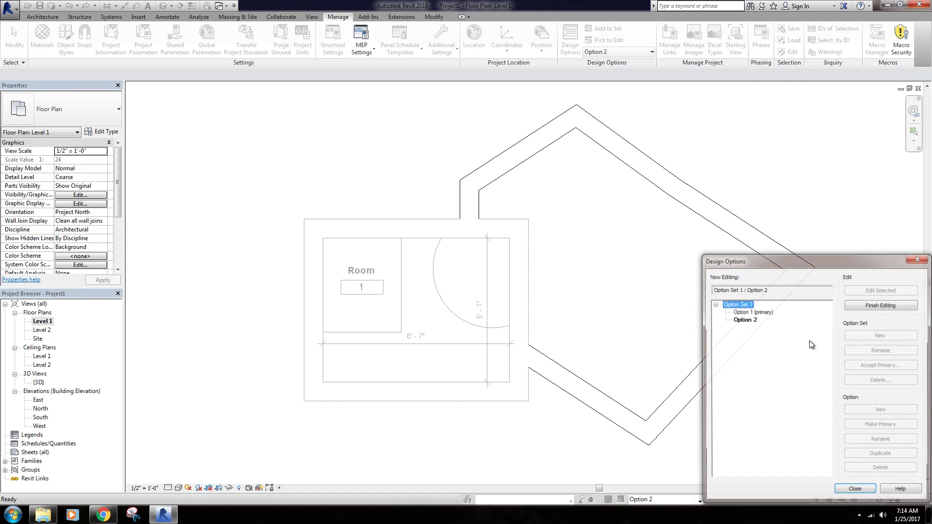
{"action": "left_click", "coordinate": [877, 307]}
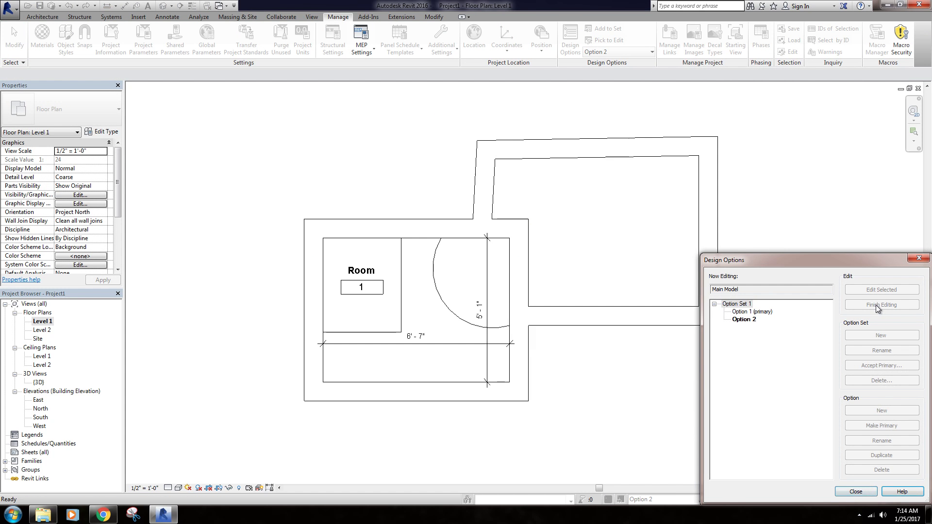
{"action": "left_click", "coordinate": [762, 311]}
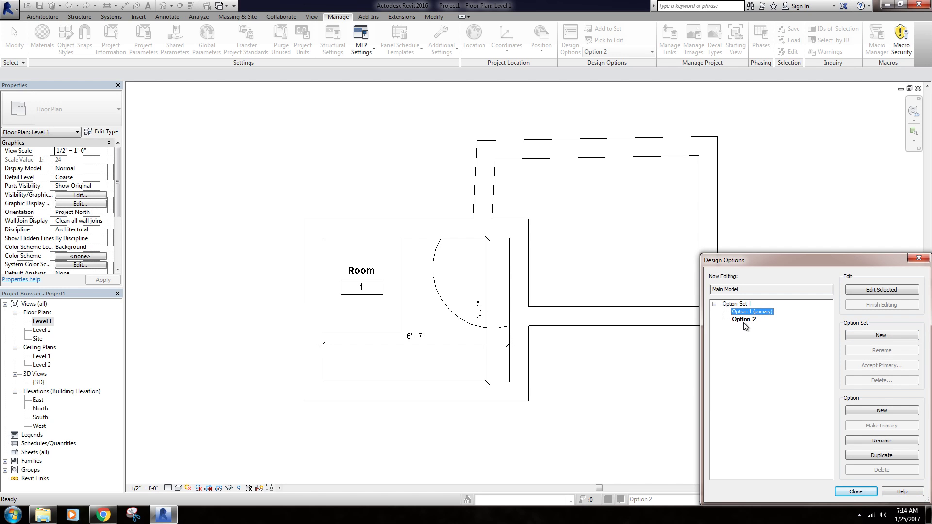
{"action": "left_click", "coordinate": [744, 322]}
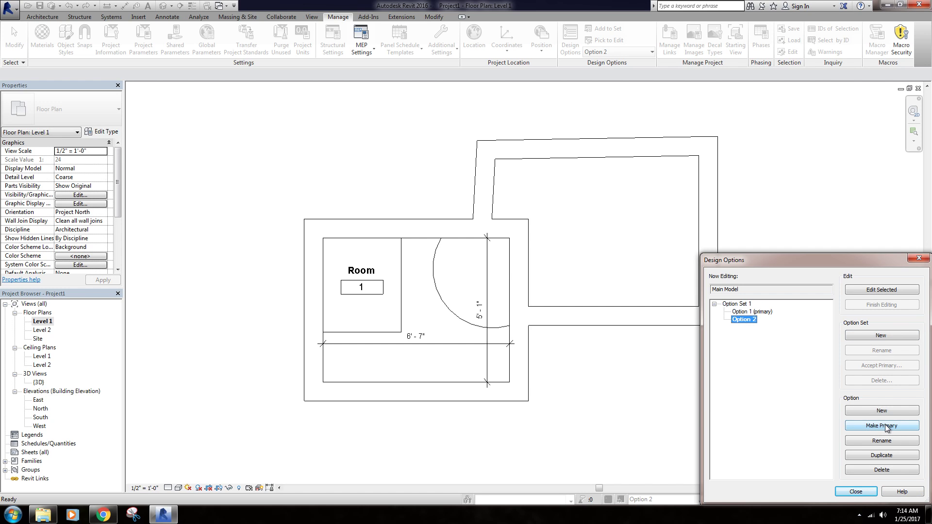
{"action": "left_click", "coordinate": [882, 426]}
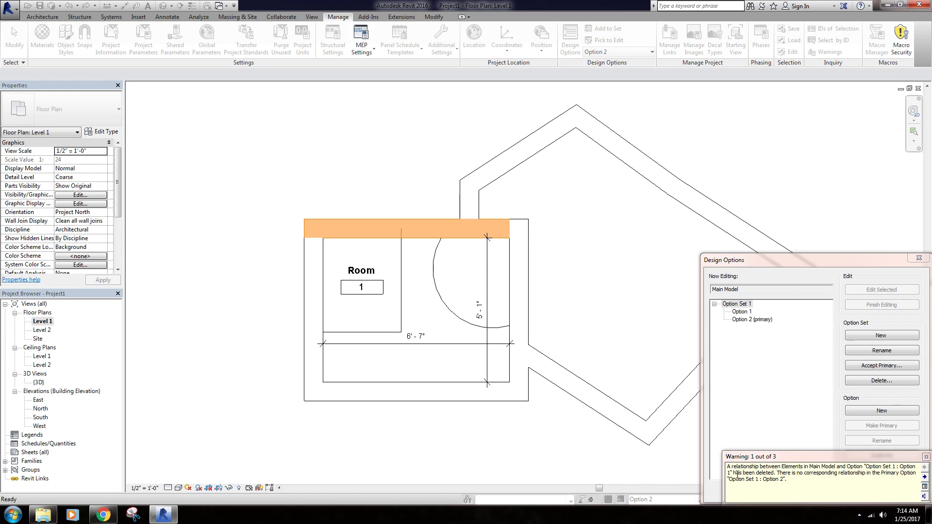
{"action": "left_click", "coordinate": [926, 457]}
{"action": "left_click_drag", "start_coordinate": [782, 261], "coordinate": [744, 190]}
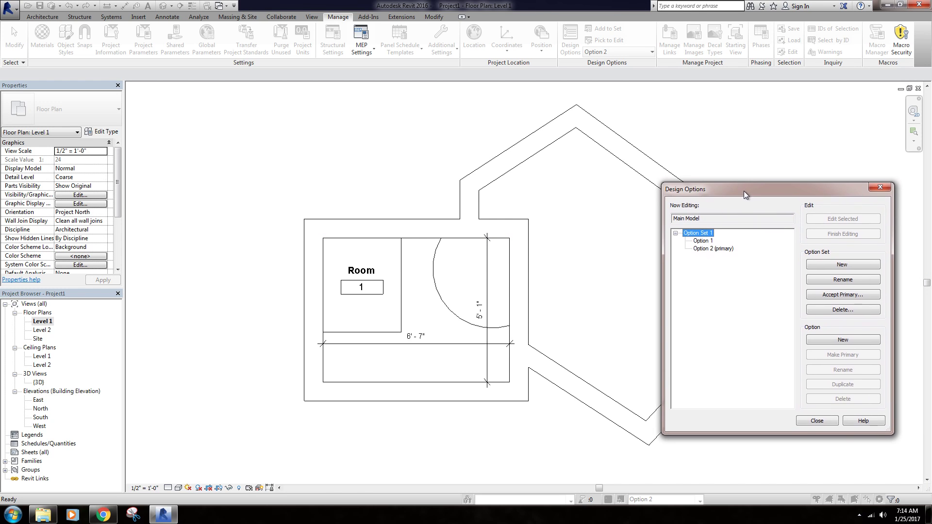
Make Option 1 the primary option of Option Set 1 again and close the design options settings
{"action": "left_click", "coordinate": [715, 248]}
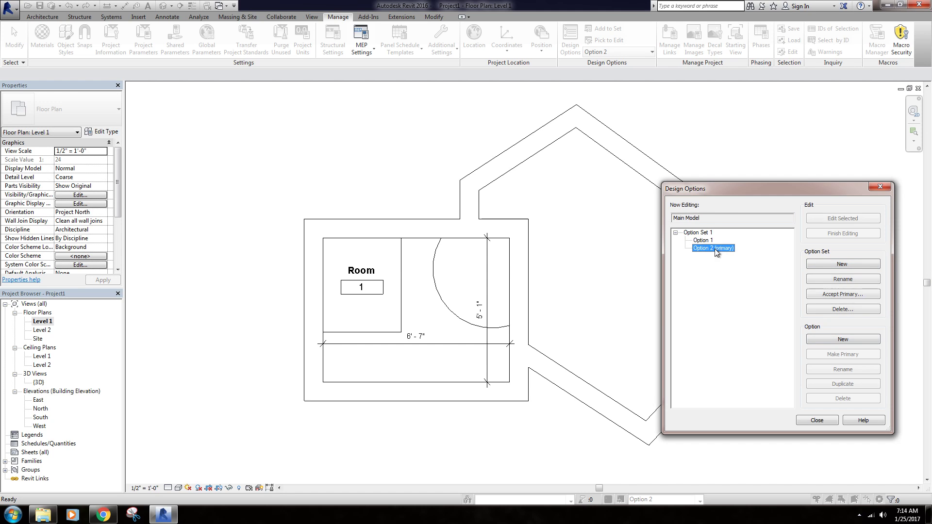
{"action": "left_click", "coordinate": [703, 241]}
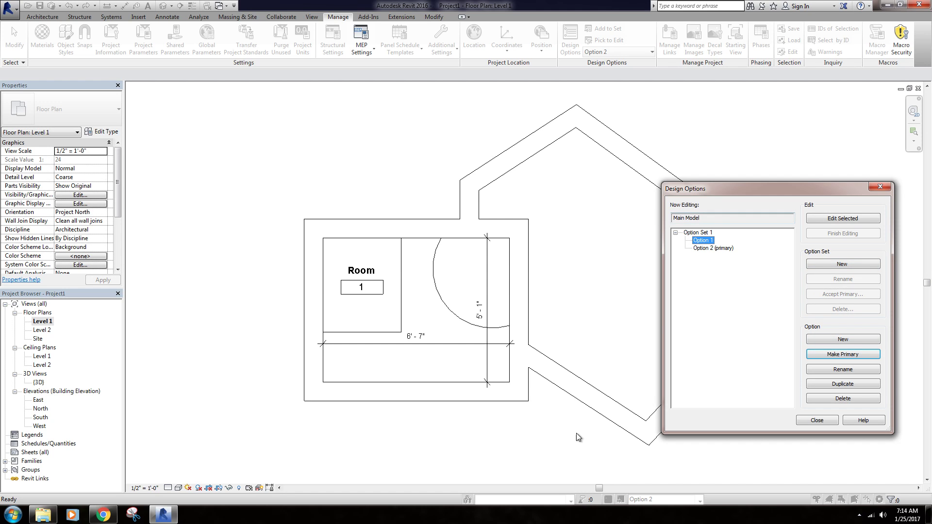
{"action": "left_click", "coordinate": [717, 248]}
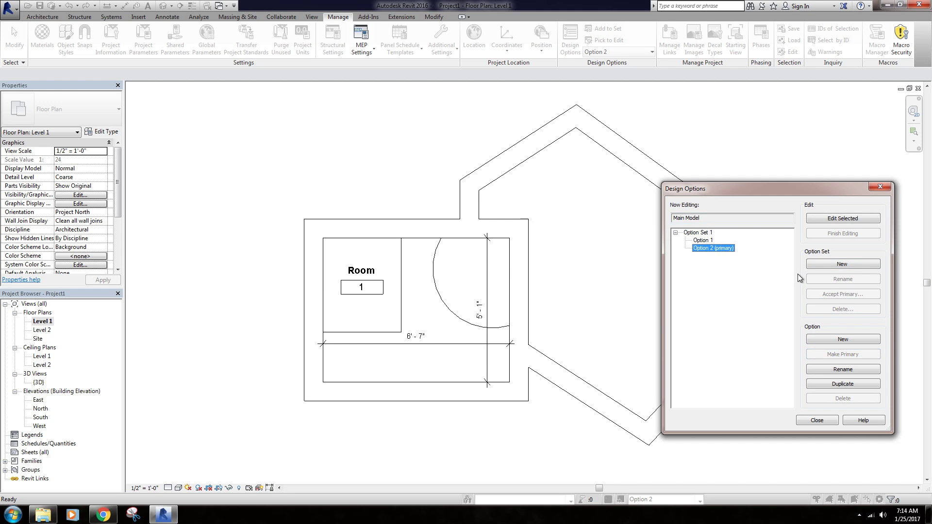
{"action": "left_click", "coordinate": [705, 240]}
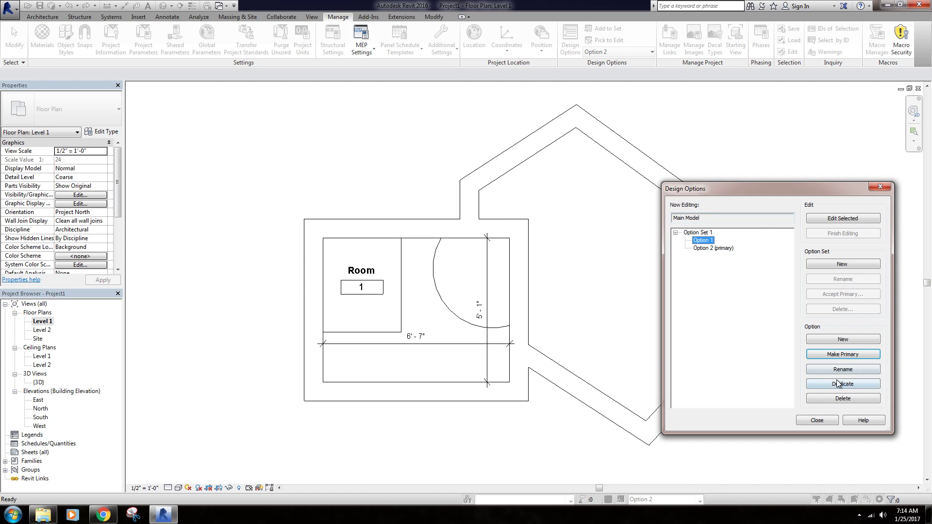
{"action": "left_click", "coordinate": [843, 354]}
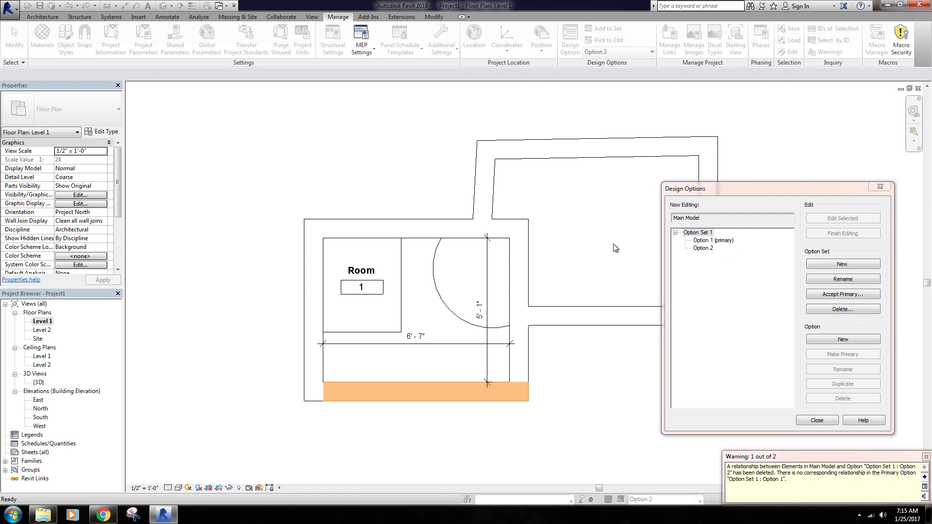
{"action": "left_click", "coordinate": [718, 241]}
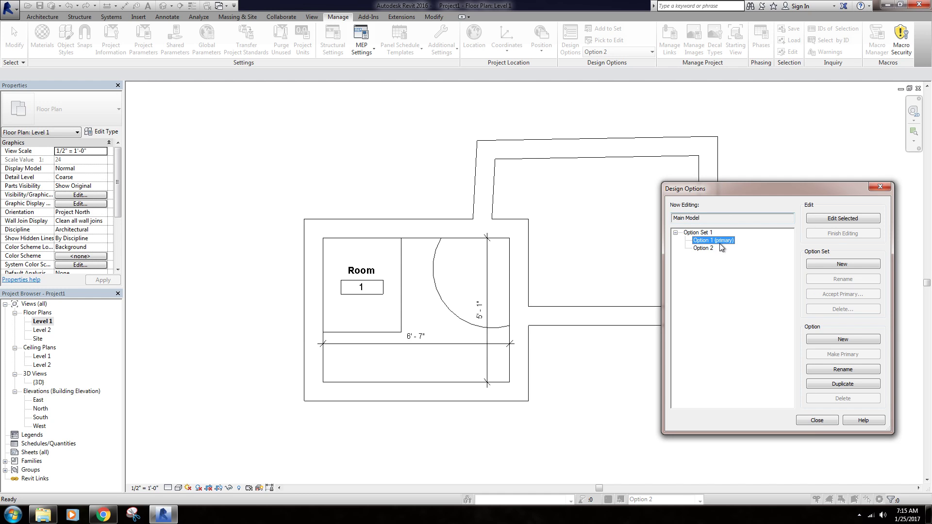
{"action": "left_click", "coordinate": [816, 420]}
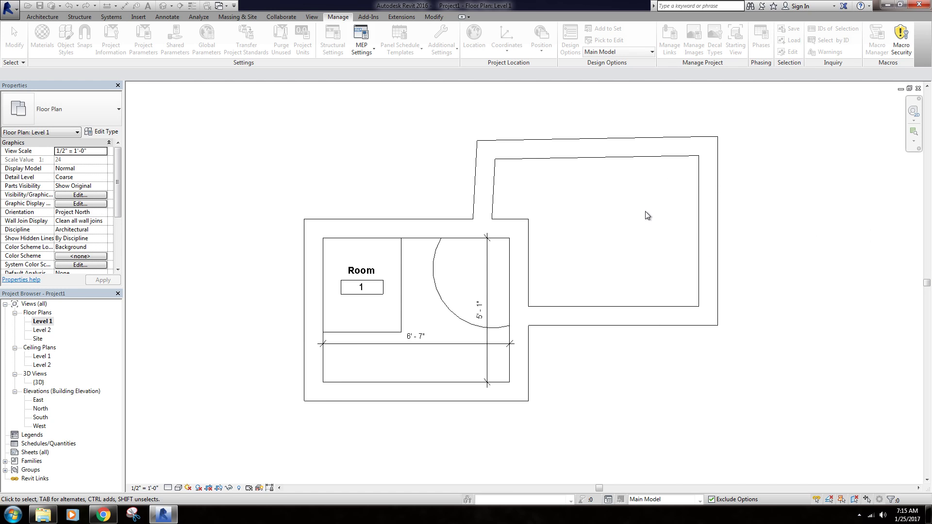
Delete Option Set 1 together with its secondary option and associated elements
{"action": "middle_click_drag", "start_coordinate": [478, 178], "coordinate": [543, 192]}
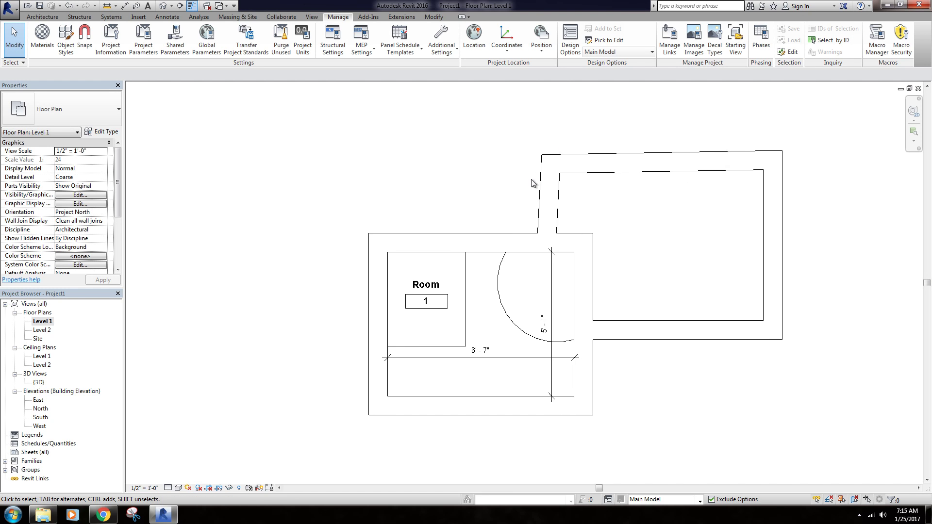
{"action": "left_click", "coordinate": [514, 242]}
{"action": "key", "text": "Escape"}
{"action": "left_click", "coordinate": [570, 49]}
{"action": "left_click", "coordinate": [713, 240]}
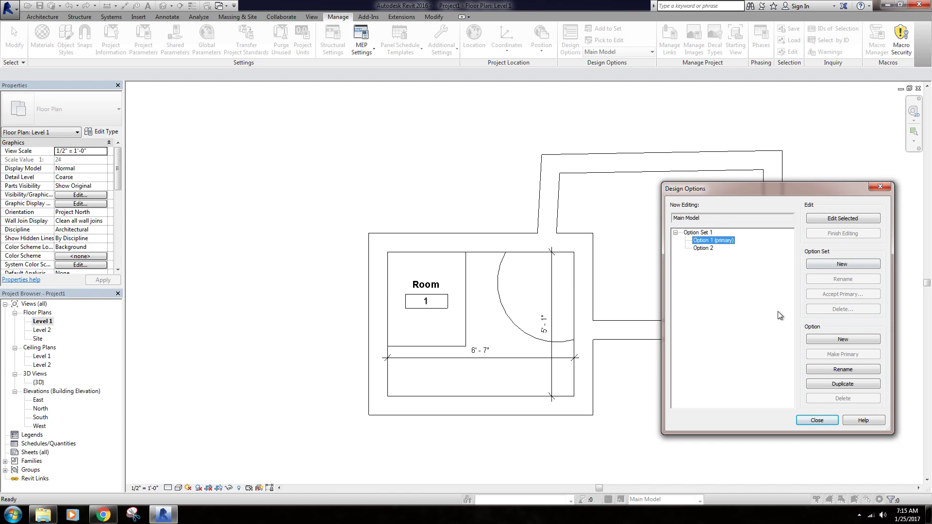
{"action": "left_click", "coordinate": [696, 233]}
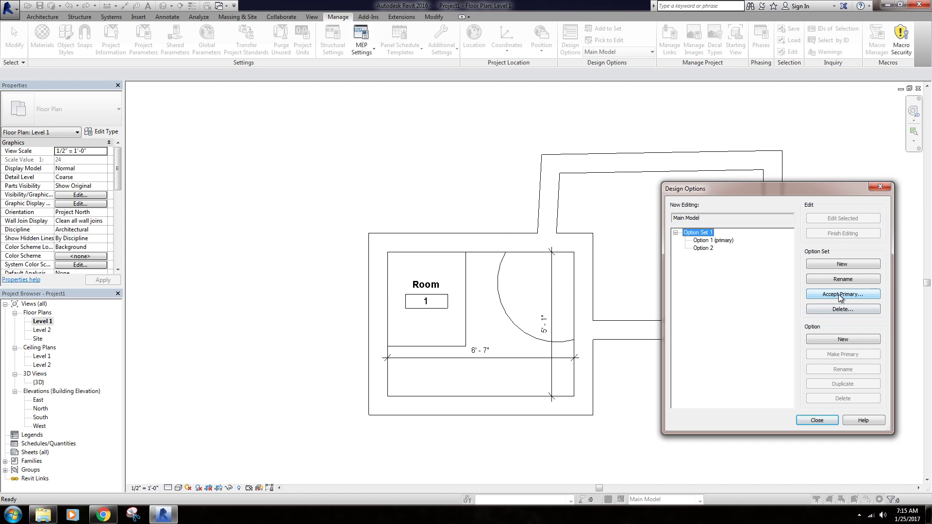
{"action": "left_click", "coordinate": [843, 310]}
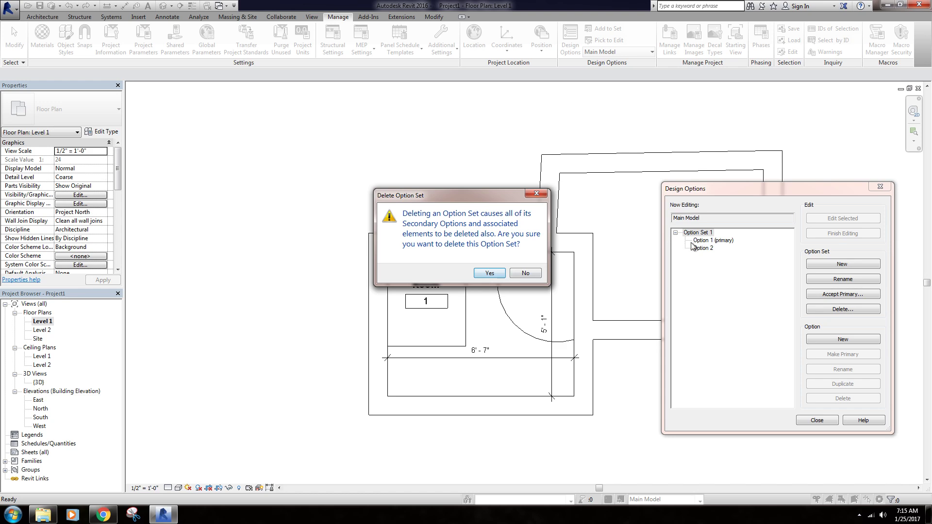
{"action": "left_click", "coordinate": [488, 274]}
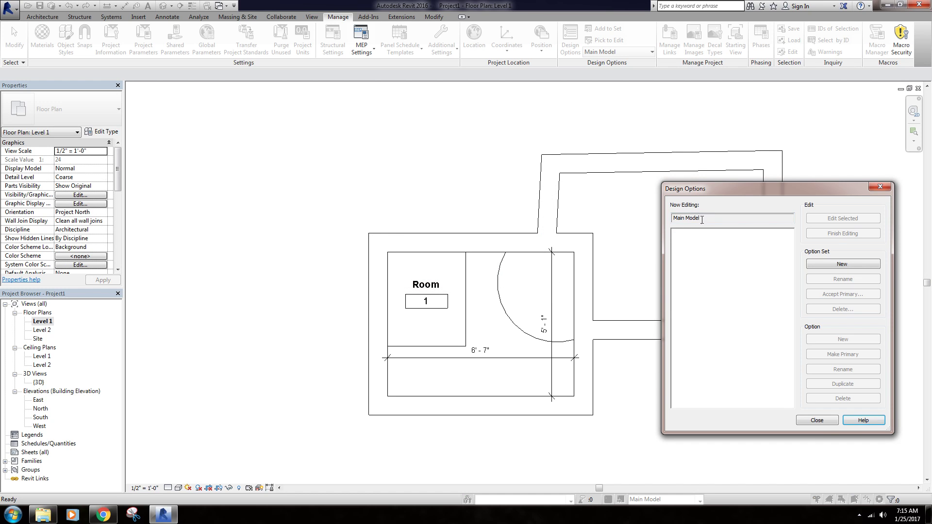
Close the design options settings and return to the Level 1 floor plan
{"action": "left_click", "coordinate": [828, 421]}
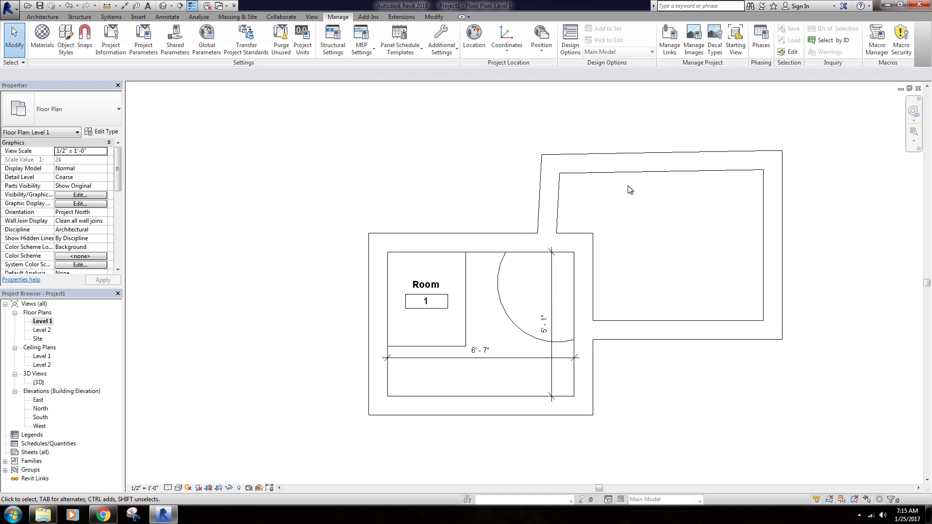
{"action": "left_click_drag", "start_coordinate": [653, 141], "coordinate": [786, 193]}
{"action": "left_click_drag", "start_coordinate": [799, 129], "coordinate": [816, 199]}
{"action": "middle_click_drag", "start_coordinate": [660, 225], "coordinate": [611, 225]}
{"action": "middle_click_drag", "start_coordinate": [642, 117], "coordinate": [577, 119]}
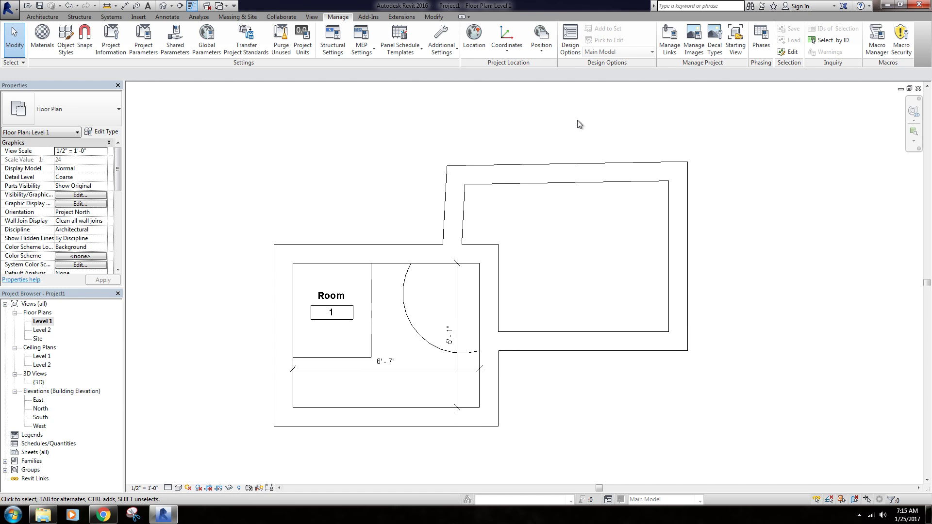
{"action": "middle_click_drag", "start_coordinate": [719, 119], "coordinate": [685, 132]}
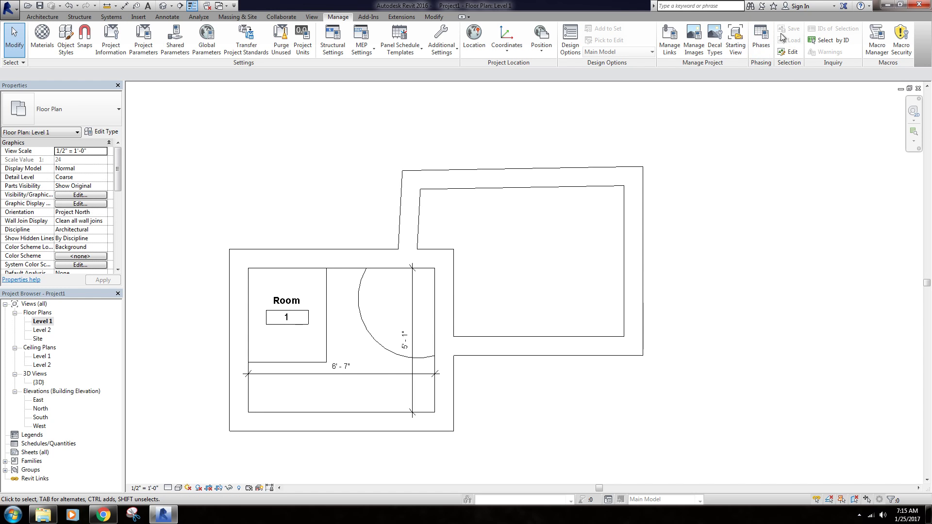
View the Select Elements by ID dialog, dismissing the save reminder, and close it without entering an ID
{"action": "left_click", "coordinate": [831, 41]}
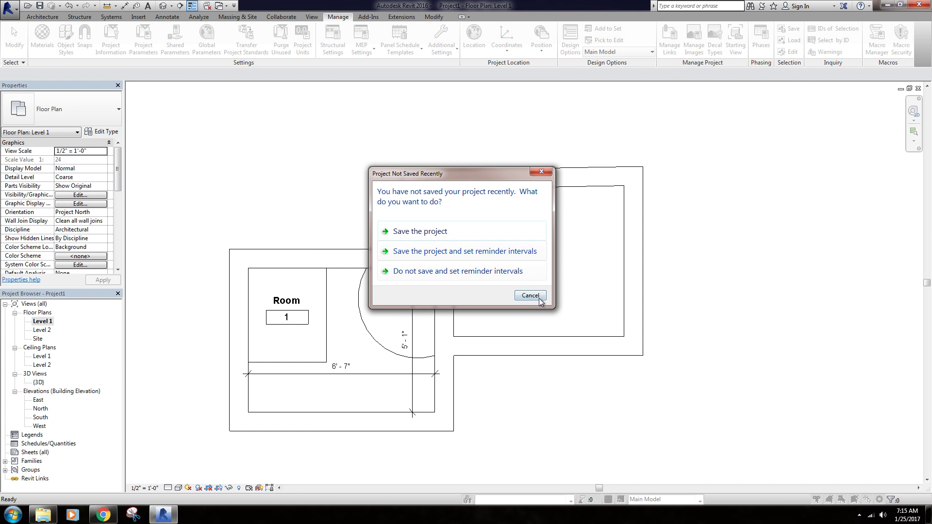
{"action": "left_click", "coordinate": [530, 295]}
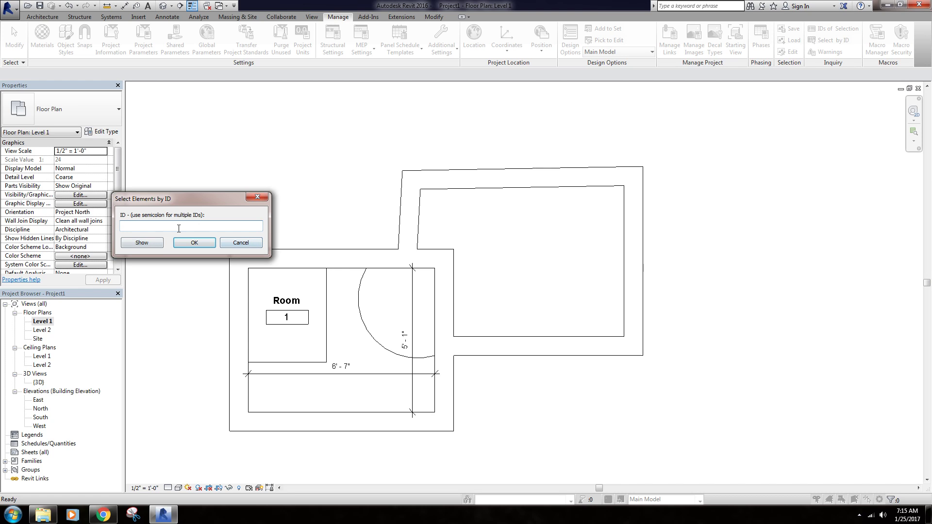
{"action": "left_click_drag", "start_coordinate": [194, 203], "coordinate": [260, 167]}
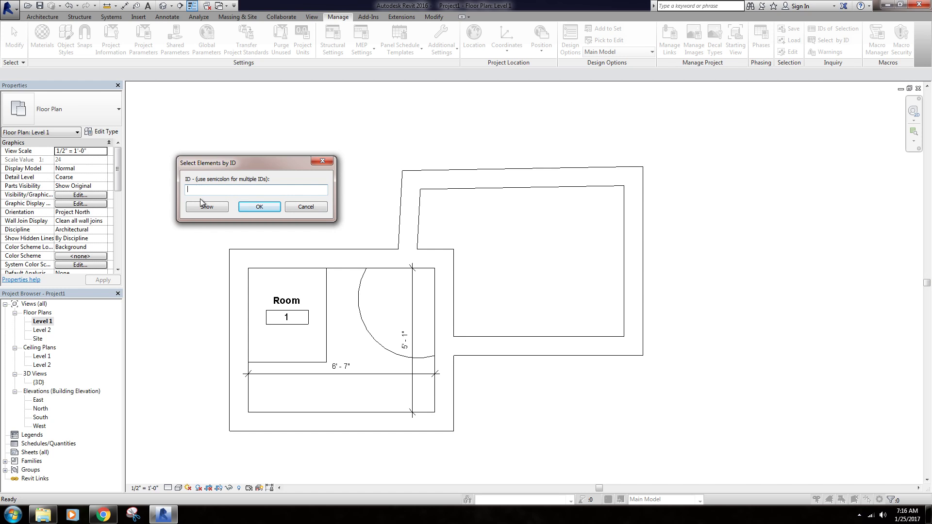
{"action": "left_click", "coordinate": [306, 207]}
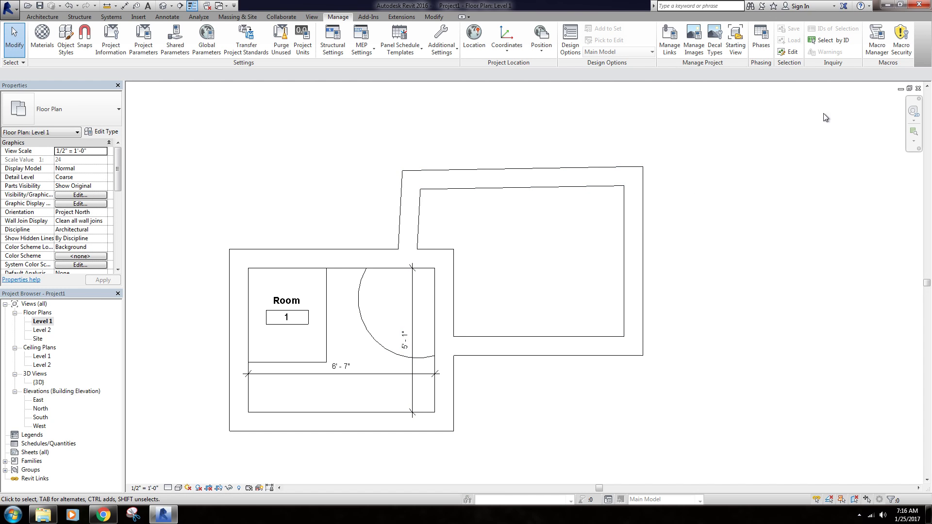
Review the available BIM 360 add-ins, the Autodesk Revit Extensions and the general modify tools
{"action": "left_click", "coordinate": [375, 17]}
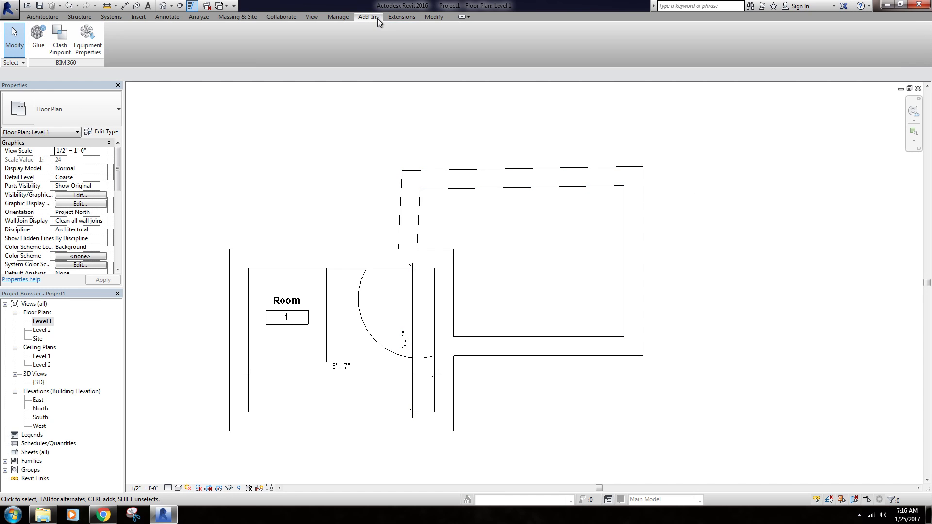
{"action": "left_click", "coordinate": [396, 17]}
{"action": "left_click", "coordinate": [366, 18]}
{"action": "left_click", "coordinate": [392, 18]}
{"action": "left_click", "coordinate": [375, 19]}
{"action": "left_click", "coordinate": [398, 18]}
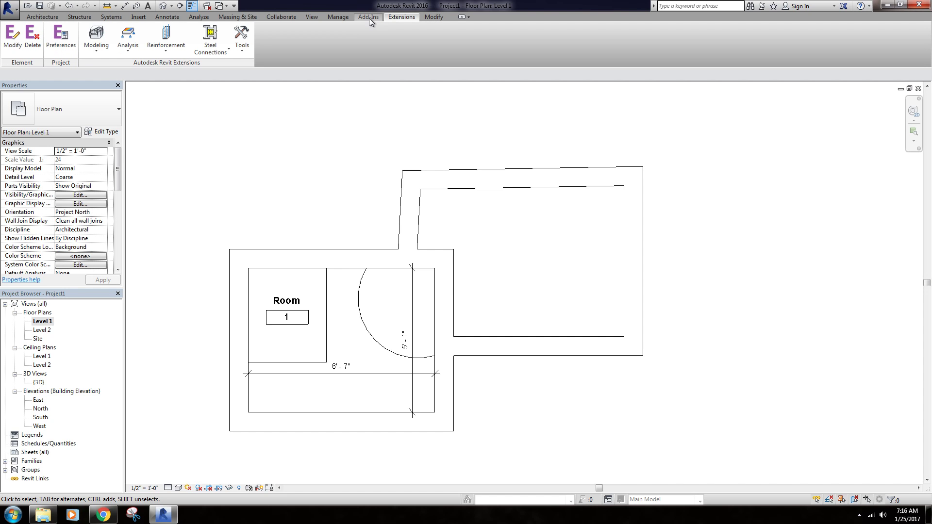
{"action": "left_click", "coordinate": [369, 18]}
{"action": "left_click", "coordinate": [396, 18]}
{"action": "left_click", "coordinate": [375, 18]}
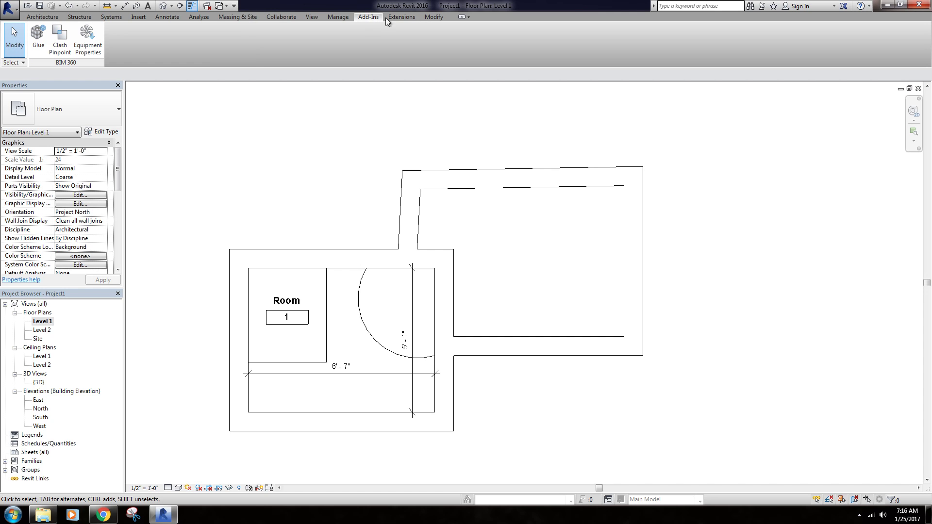
{"action": "left_click", "coordinate": [410, 17]}
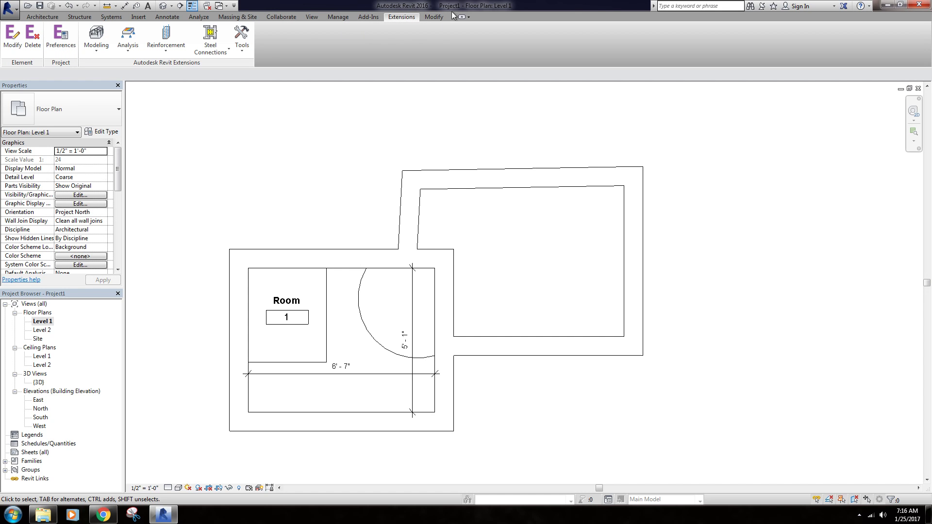
{"action": "left_click", "coordinate": [437, 18]}
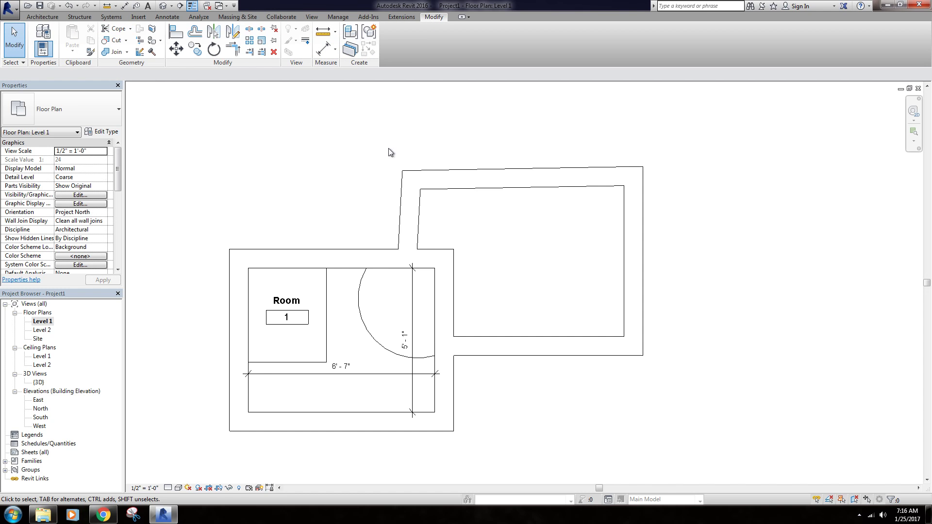
{"action": "middle_click_drag", "start_coordinate": [440, 151], "coordinate": [461, 146]}
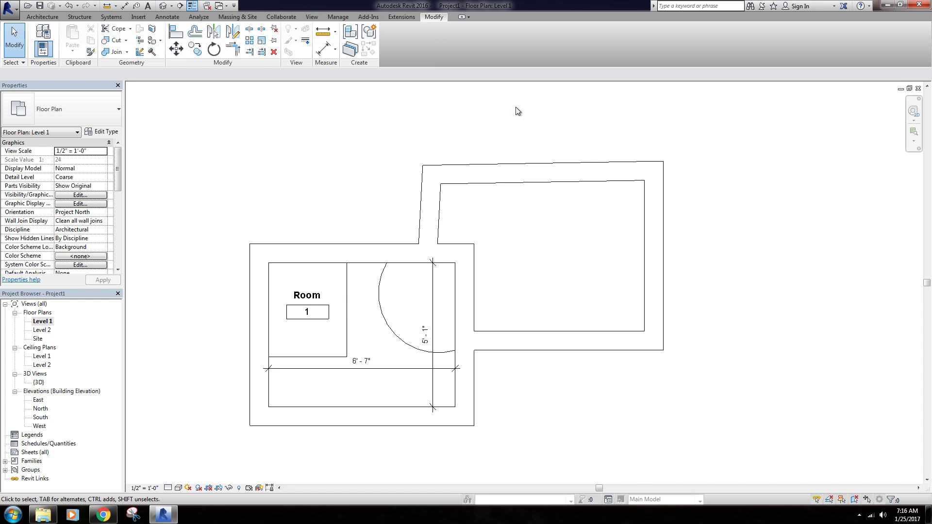
{"action": "middle_click_drag", "start_coordinate": [612, 121], "coordinate": [615, 117]}
{"action": "middle_click_drag", "start_coordinate": [513, 146], "coordinate": [604, 144]}
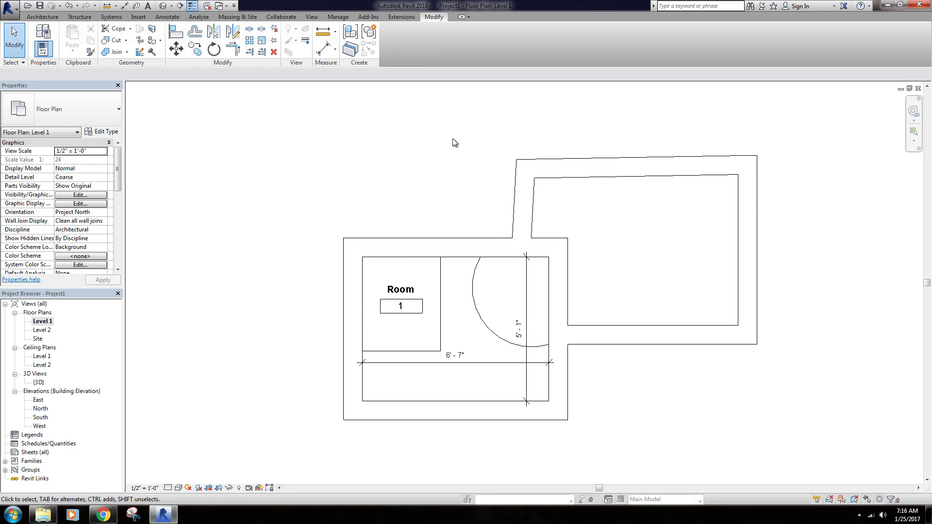
{"action": "middle_click_drag", "start_coordinate": [446, 160], "coordinate": [440, 162]}
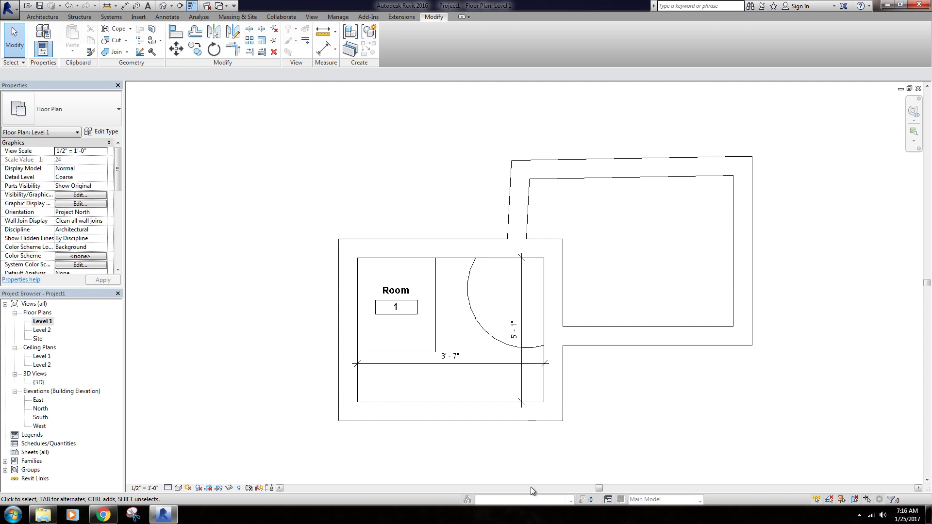
Try the floor plan at a scale of 1/8" = 1'-0", and set its view scale to 3/4" = 1'-0"
{"action": "left_click", "coordinate": [145, 488]}
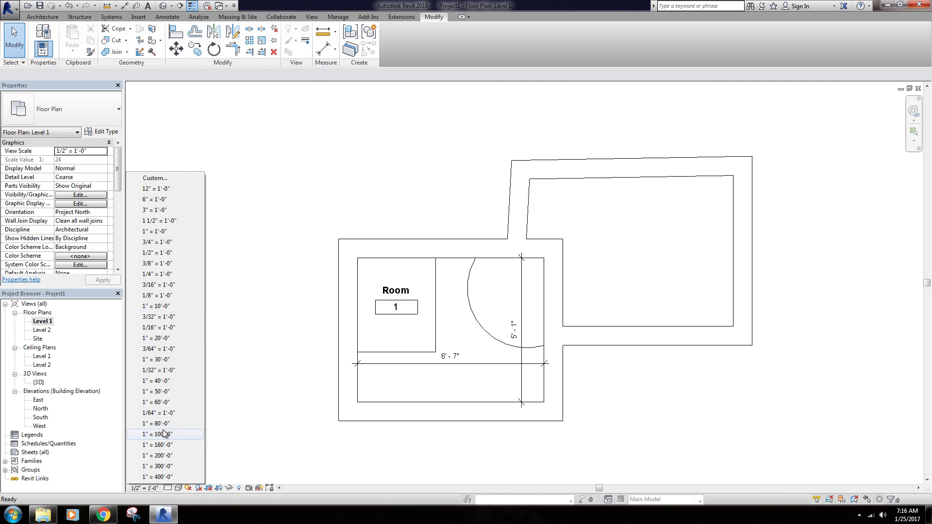
{"action": "left_click", "coordinate": [249, 422]}
{"action": "left_click", "coordinate": [149, 489]}
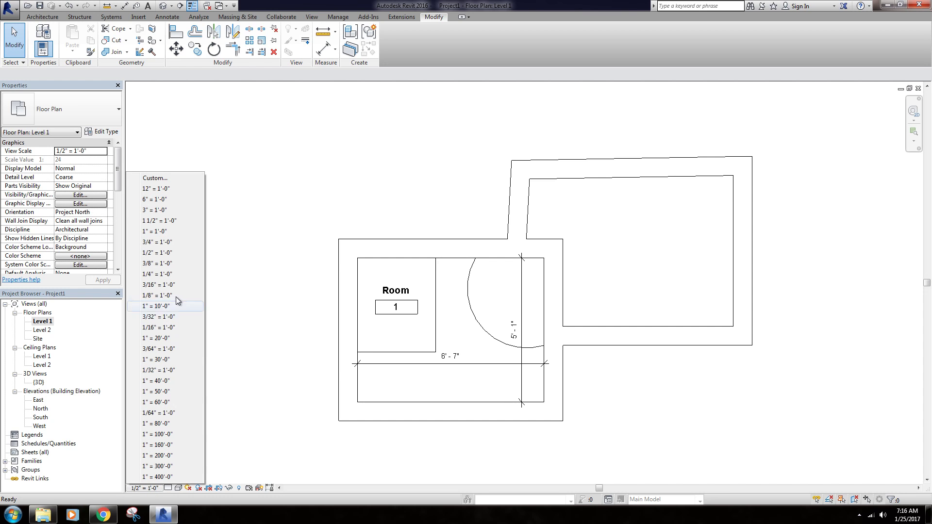
{"action": "left_click", "coordinate": [176, 305]}
{"action": "left_click", "coordinate": [144, 489]}
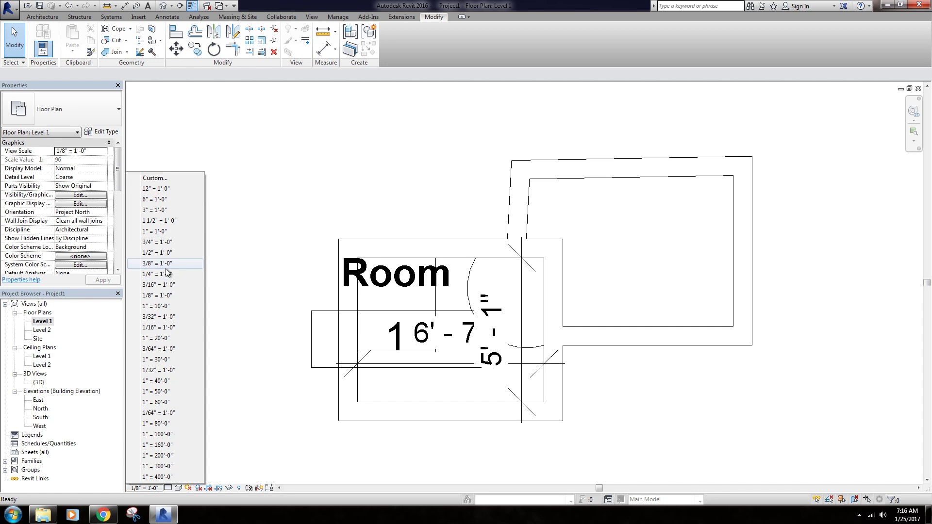
{"action": "left_click", "coordinate": [165, 242]}
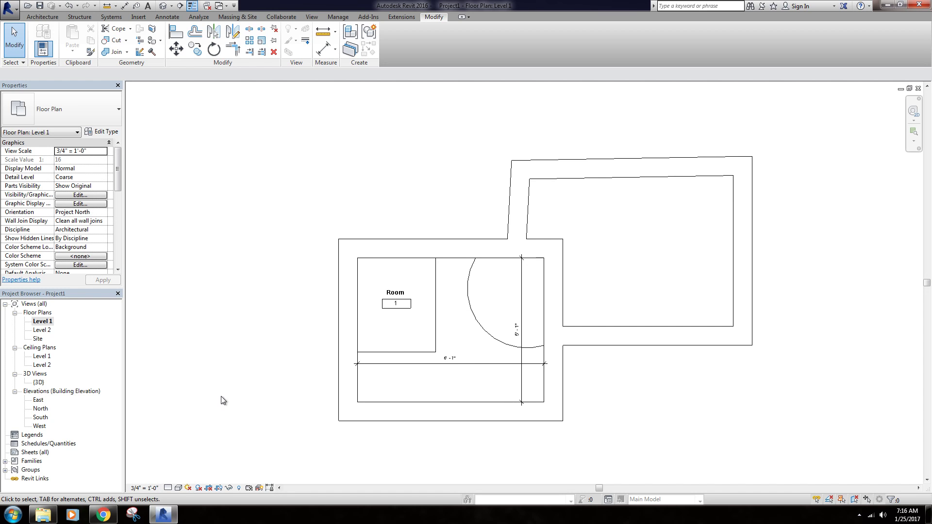
Set the Level 1 floor plan's detail level to Fine
{"action": "left_click", "coordinate": [168, 488]}
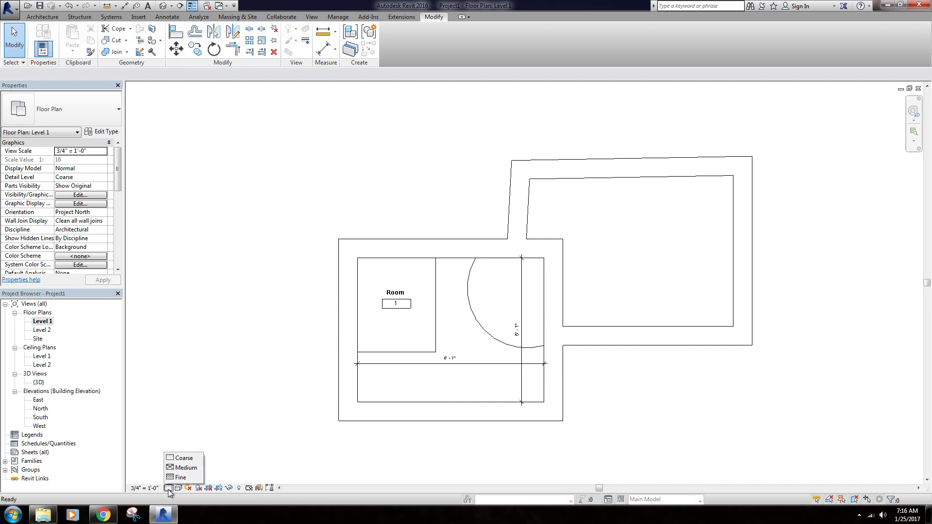
{"action": "left_click", "coordinate": [177, 477]}
{"action": "left_click", "coordinate": [169, 488]}
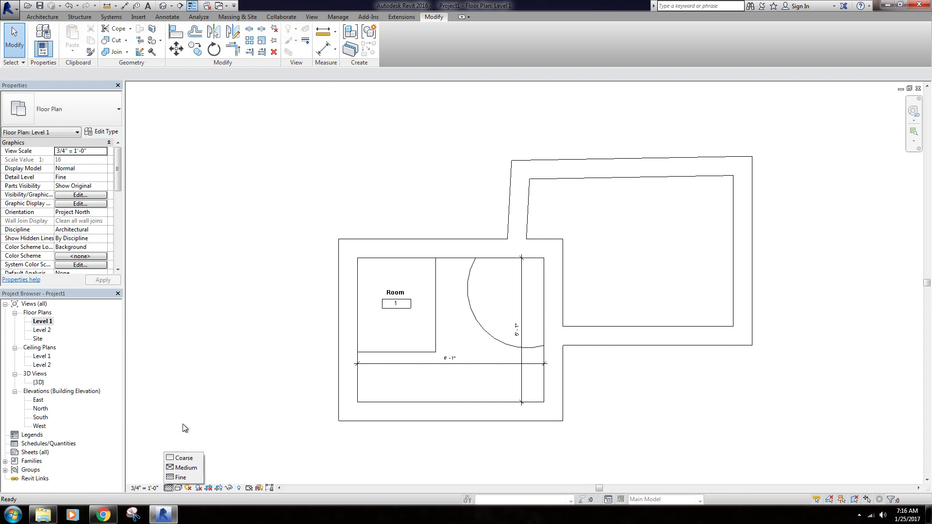
{"action": "left_click", "coordinate": [201, 402]}
{"action": "left_click", "coordinate": [69, 115]}
{"action": "left_click", "coordinate": [213, 139]}
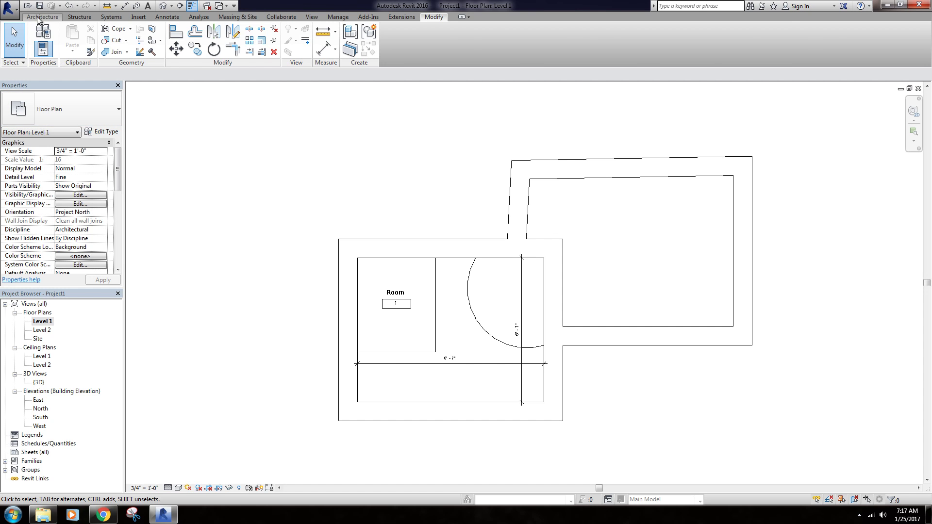
Draw one vertical Exterior - Brick and CMU on MTL. Stud wall west of the building
{"action": "left_click", "coordinate": [43, 17]}
{"action": "left_click", "coordinate": [40, 34]}
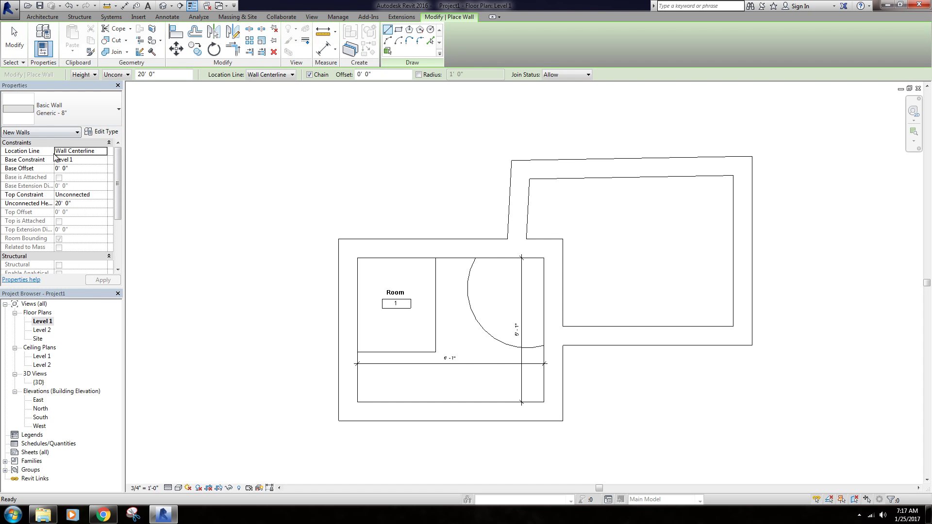
{"action": "left_click", "coordinate": [59, 113]}
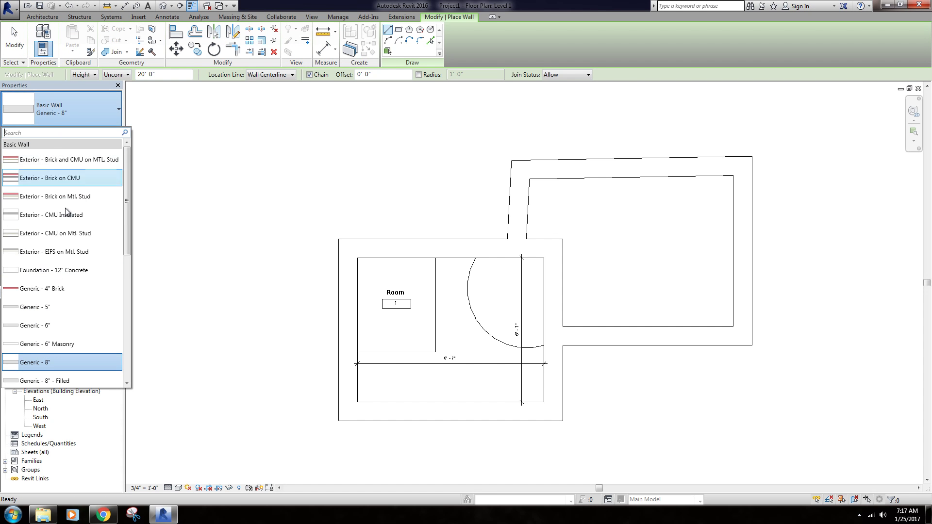
{"action": "left_click", "coordinate": [57, 162]}
{"action": "left_click", "coordinate": [222, 112]}
{"action": "left_click", "coordinate": [223, 332]}
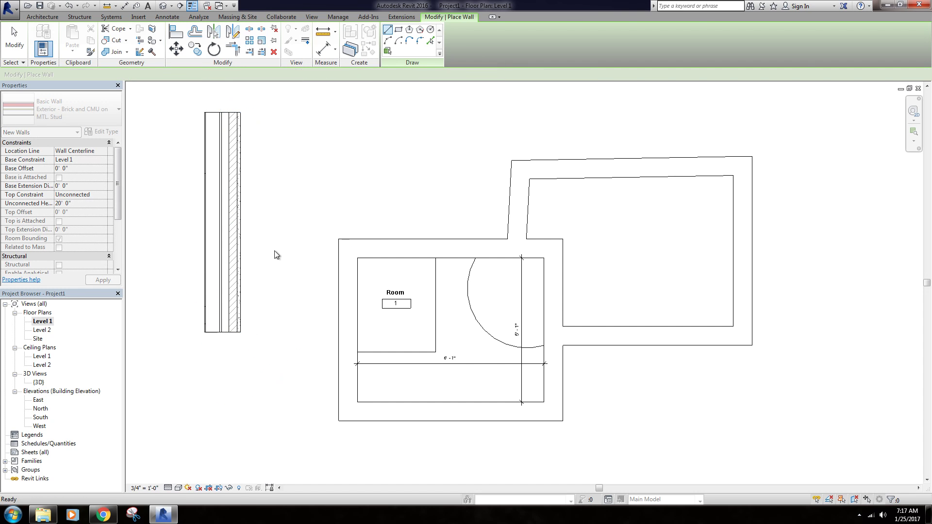
{"action": "key", "text": "Escape"}
{"action": "key", "text": "Escape"}
Set the view's detail level to Coarse and look at how the separate brick and CMU wall is displayed
{"action": "middle_click_drag", "start_coordinate": [277, 215], "coordinate": [377, 233]}
{"action": "left_click", "coordinate": [178, 488]}
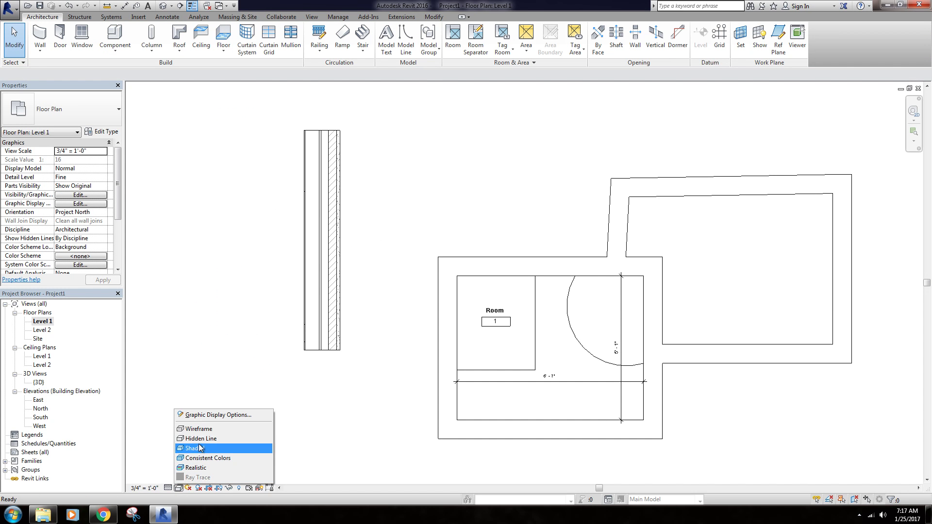
{"action": "left_click", "coordinate": [168, 487]}
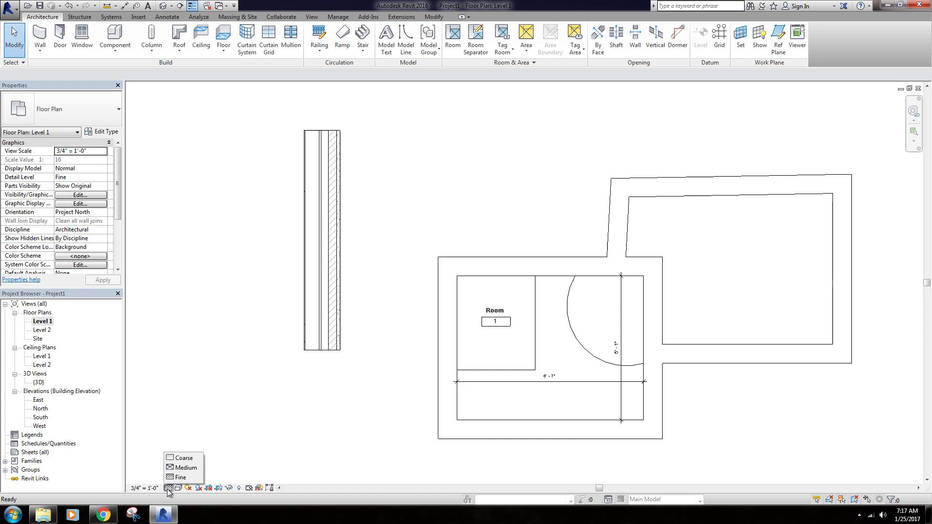
{"action": "left_click", "coordinate": [179, 460]}
{"action": "middle_click_drag", "start_coordinate": [276, 278], "coordinate": [299, 289]}
{"action": "scroll", "coordinate": [325, 180], "scroll_direction": "up", "scroll_amount": 2}
{"action": "scroll", "coordinate": [290, 202], "scroll_direction": "down", "scroll_amount": 1}
{"action": "middle_click_drag", "start_coordinate": [295, 211], "coordinate": [360, 233]}
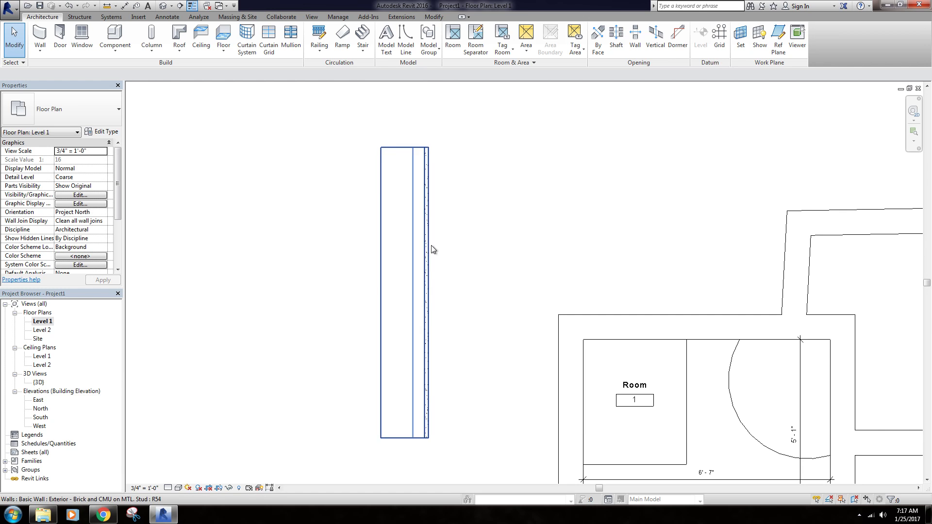
{"action": "middle_click_drag", "start_coordinate": [453, 362], "coordinate": [461, 339]}
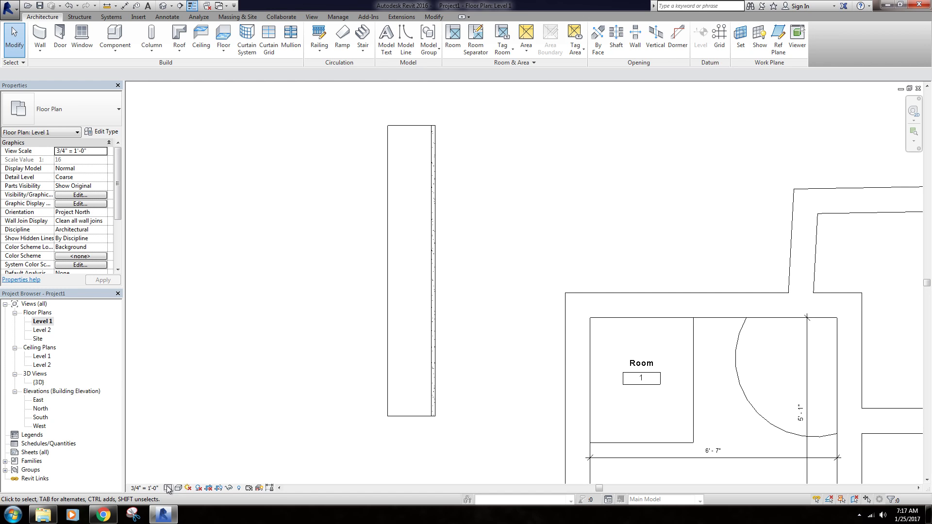
Set the view's detail level back to Fine and inspect the layers of the brick and CMU wall
{"action": "left_click", "coordinate": [168, 488]}
{"action": "left_click", "coordinate": [178, 478]}
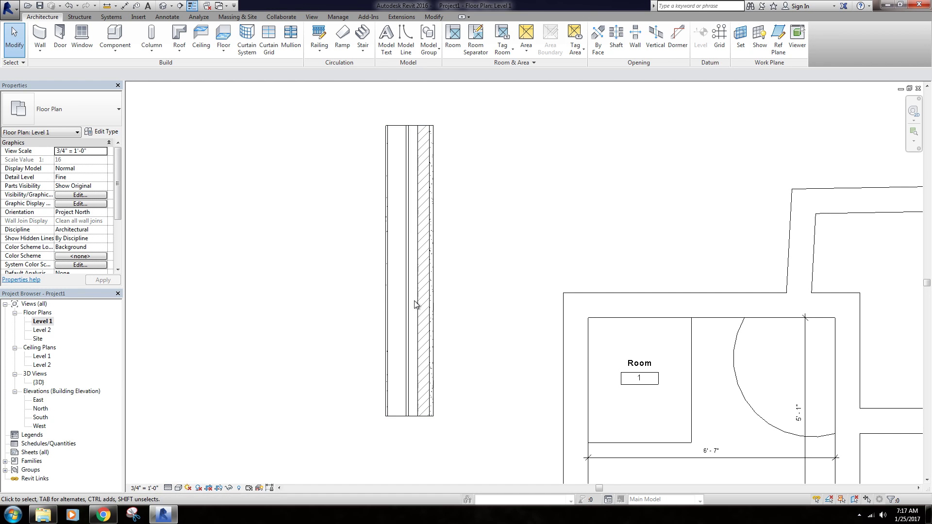
{"action": "scroll", "coordinate": [415, 305], "scroll_direction": "up", "scroll_amount": 3}
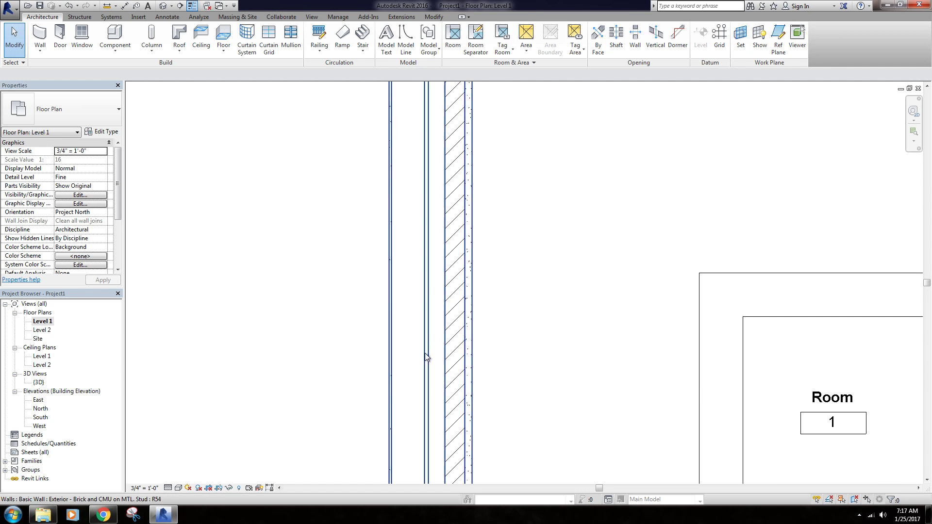
{"action": "scroll", "coordinate": [427, 306], "scroll_direction": "down", "scroll_amount": 1}
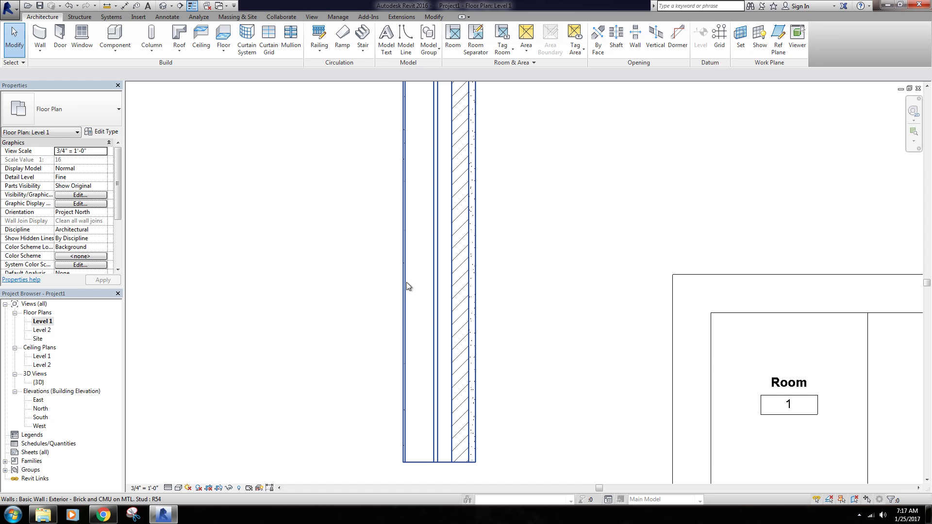
{"action": "left_click", "coordinate": [403, 306]}
{"action": "left_click", "coordinate": [360, 333]}
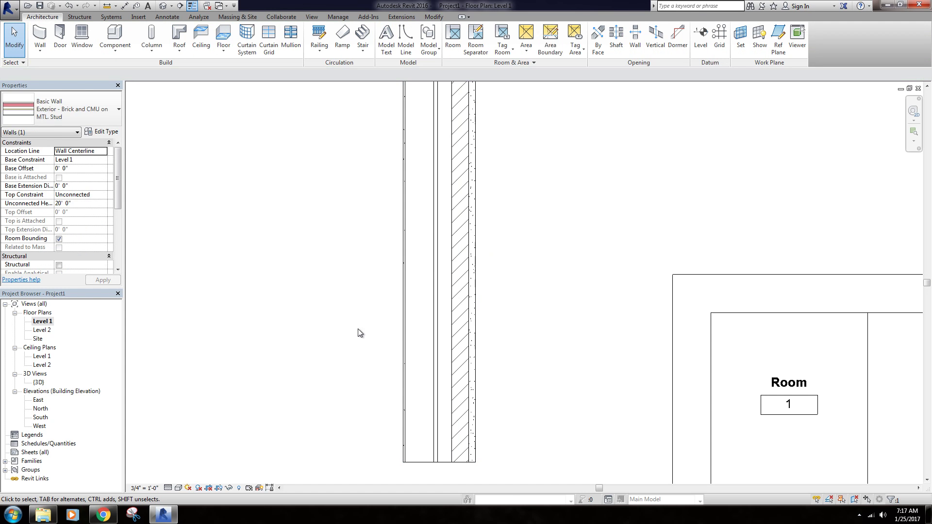
{"action": "middle_click_drag", "start_coordinate": [322, 416], "coordinate": [319, 408]}
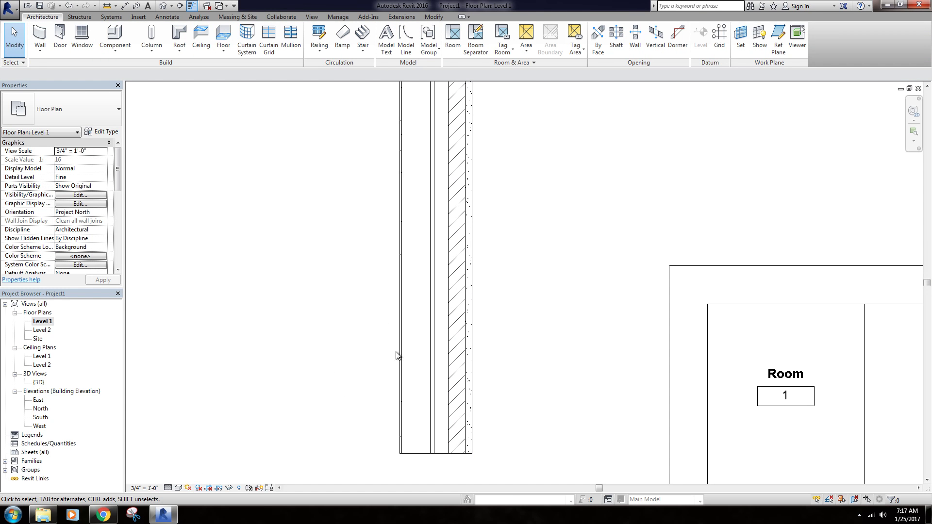
{"action": "scroll", "coordinate": [398, 356], "scroll_direction": "down", "scroll_amount": 2}
{"action": "scroll", "coordinate": [403, 364], "scroll_direction": "up", "scroll_amount": 1}
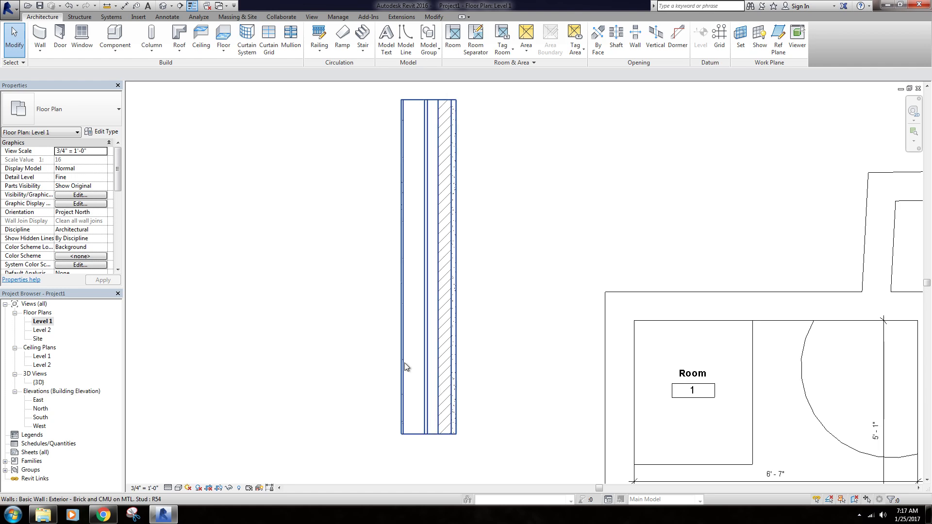
Set the Level 1 floor plan's detail level to Medium and to Coarse in turn to compare the brick and CMU wall
{"action": "left_click", "coordinate": [168, 488]}
{"action": "left_click", "coordinate": [181, 469]}
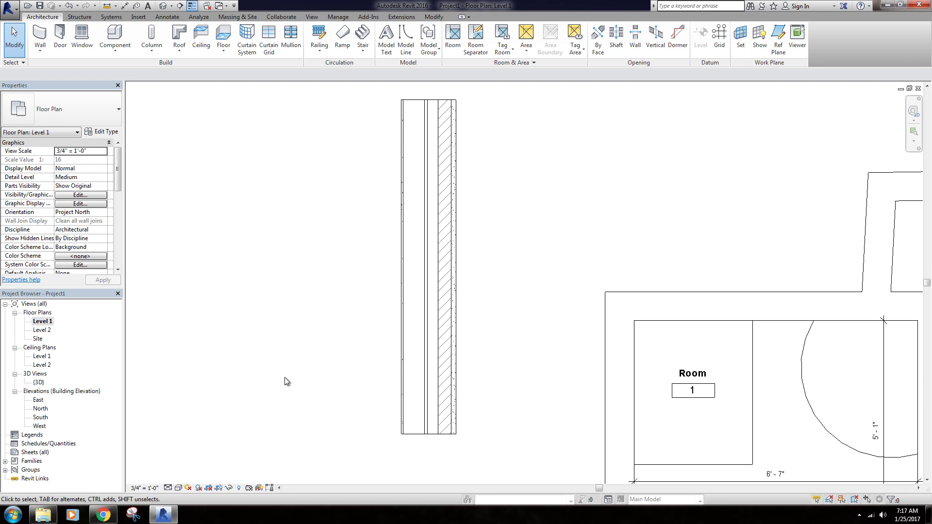
{"action": "left_click", "coordinate": [168, 488]}
{"action": "left_click", "coordinate": [181, 459]}
{"action": "left_click", "coordinate": [178, 488]}
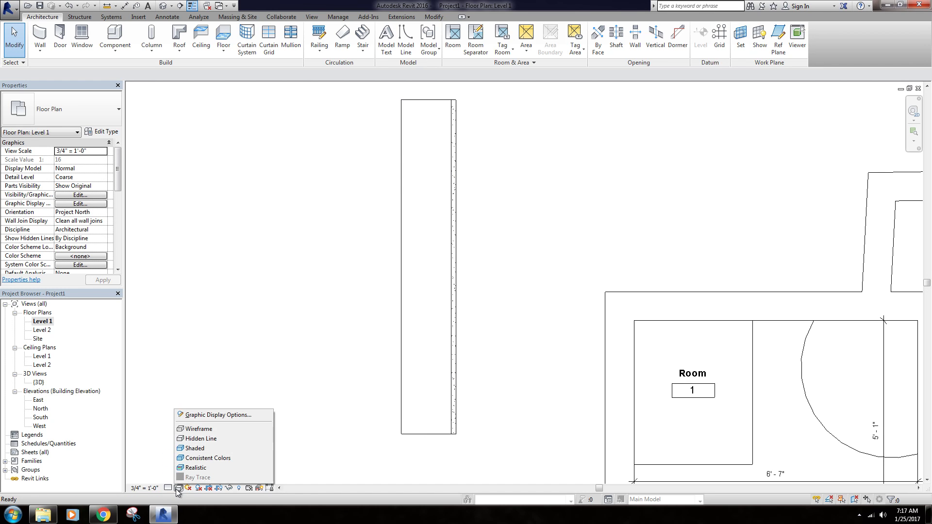
Return the floor plan's detail level to Fine and examine the brick and CMU wall's hatched layers up close
{"action": "left_click", "coordinate": [168, 488]}
{"action": "left_click", "coordinate": [181, 480]}
{"action": "middle_click_drag", "start_coordinate": [380, 312], "coordinate": [406, 315]}
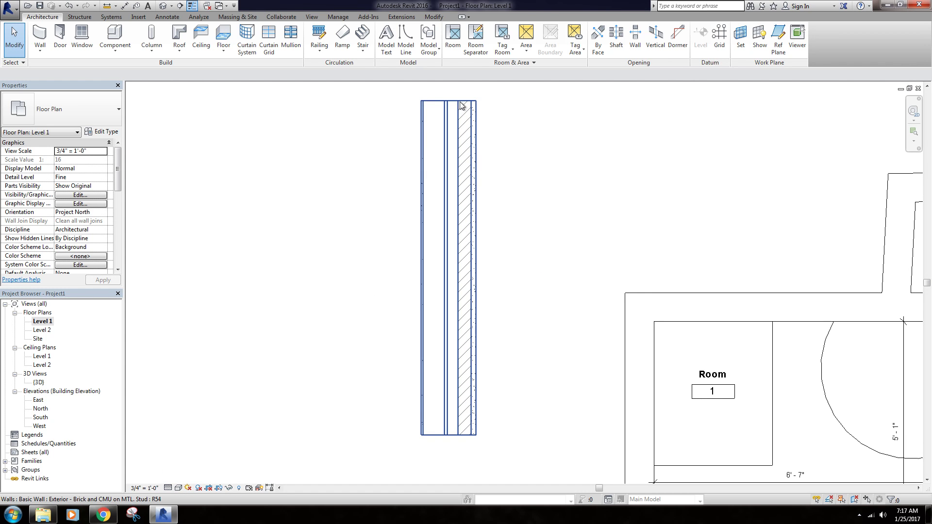
{"action": "scroll", "coordinate": [520, 148], "scroll_direction": "down", "scroll_amount": 2}
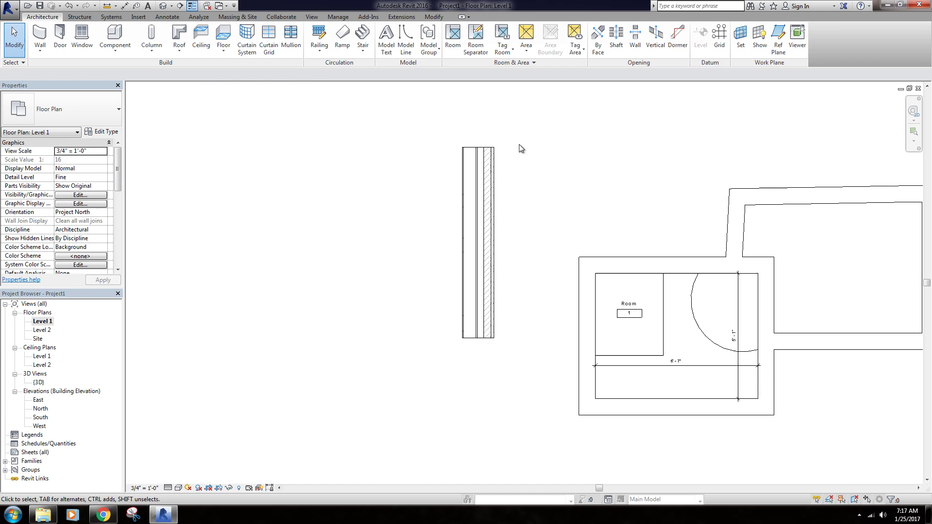
{"action": "left_click", "coordinate": [466, 159]}
{"action": "scroll", "coordinate": [423, 258], "scroll_direction": "up", "scroll_amount": 3}
{"action": "left_click", "coordinate": [414, 235]}
{"action": "middle_click_drag", "start_coordinate": [397, 231], "coordinate": [459, 283]}
{"action": "scroll", "coordinate": [447, 243], "scroll_direction": "down", "scroll_amount": 1}
{"action": "middle_click_drag", "start_coordinate": [448, 245], "coordinate": [388, 248]}
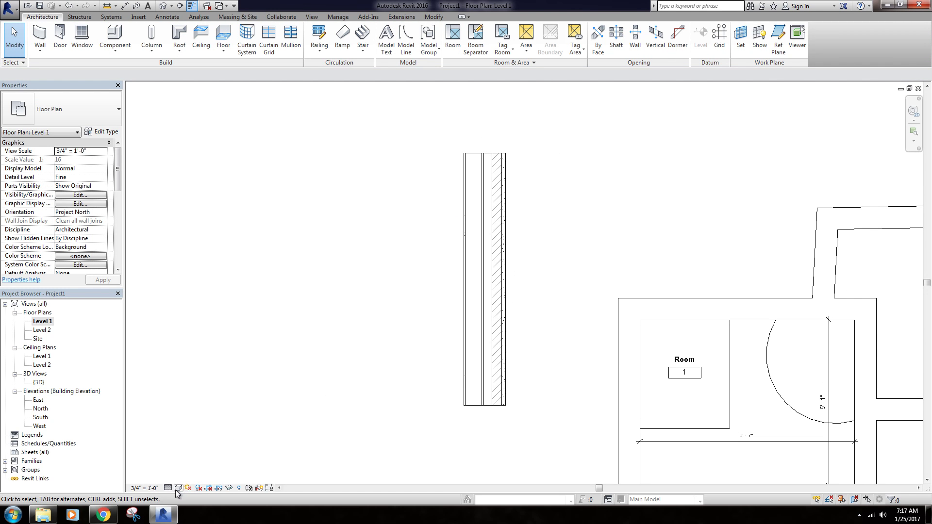
{"action": "middle_click_drag", "start_coordinate": [361, 304], "coordinate": [381, 305]}
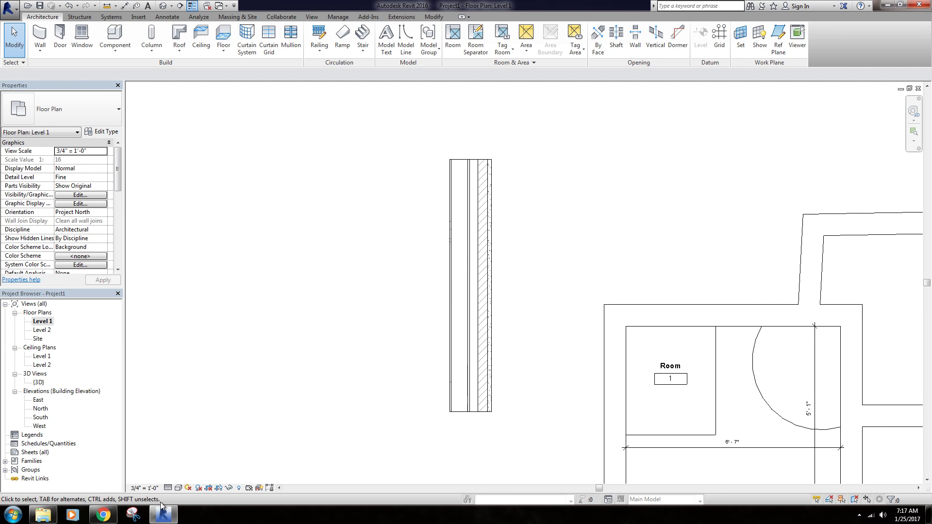
Open the default 3D view and bring the whole model into view
{"action": "left_click", "coordinate": [179, 488]}
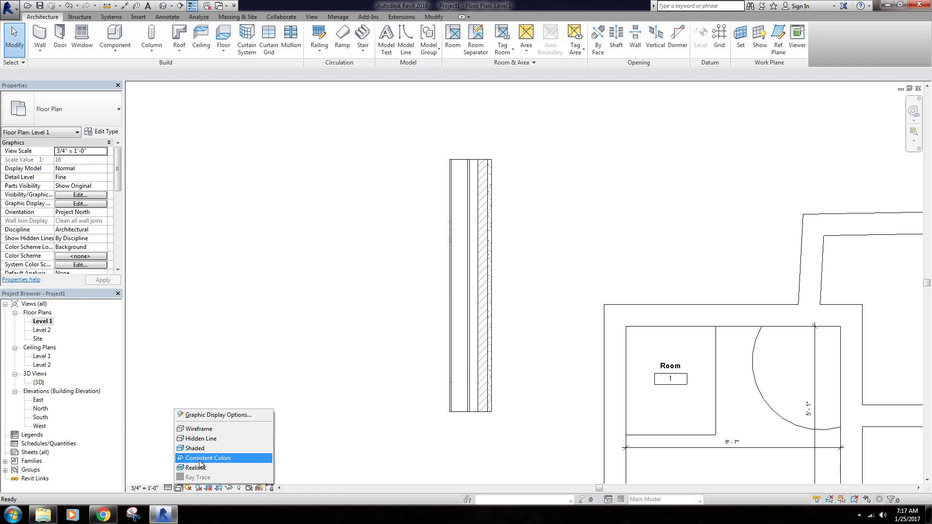
{"action": "left_click", "coordinate": [163, 6]}
{"action": "middle_click_drag", "start_coordinate": [566, 341], "coordinate": [403, 210], "text": "shift"}
{"action": "middle_click_drag", "start_coordinate": [370, 307], "coordinate": [376, 291]}
{"action": "middle_click", "coordinate": [378, 304]}
{"action": "middle_click", "coordinate": [378, 304]}
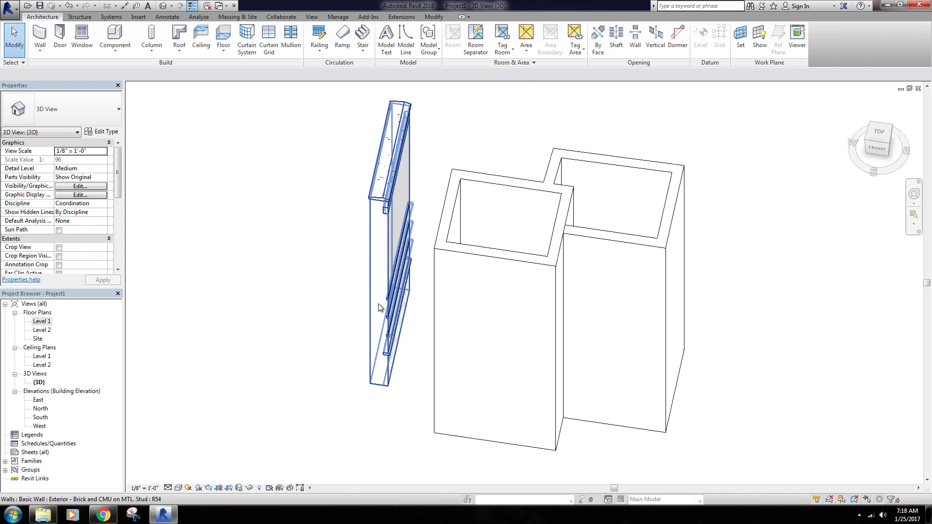
Examine the building and the brick and CMU wall in 3D from above and from the front-right corner
{"action": "middle_click_drag", "start_coordinate": [733, 376], "coordinate": [272, 302], "text": "shift"}
{"action": "left_click", "coordinate": [181, 268]}
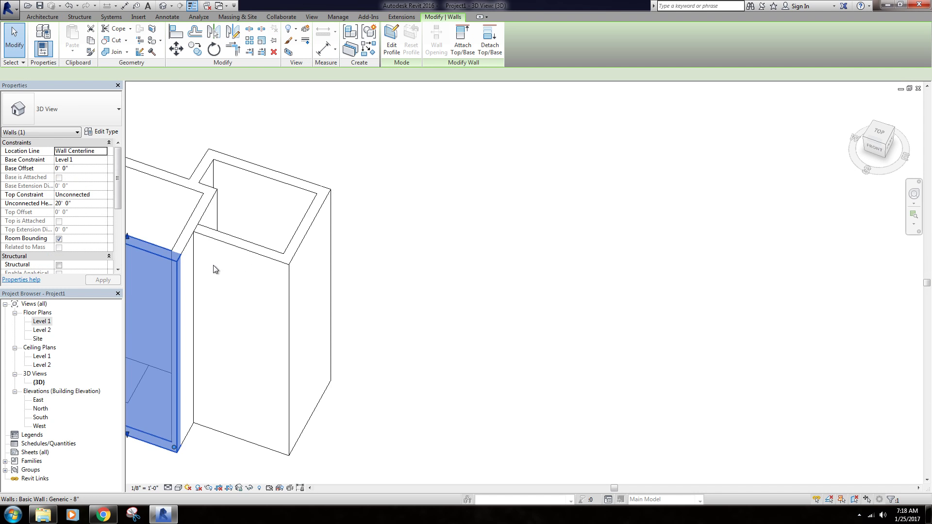
{"action": "scroll", "coordinate": [182, 269], "scroll_direction": "down", "scroll_amount": 5}
{"action": "middle_click_drag", "start_coordinate": [426, 285], "coordinate": [426, 139], "text": "shift"}
{"action": "scroll", "coordinate": [138, 265], "scroll_direction": "up", "scroll_amount": 2}
{"action": "scroll", "coordinate": [143, 264], "scroll_direction": "up", "scroll_amount": 2}
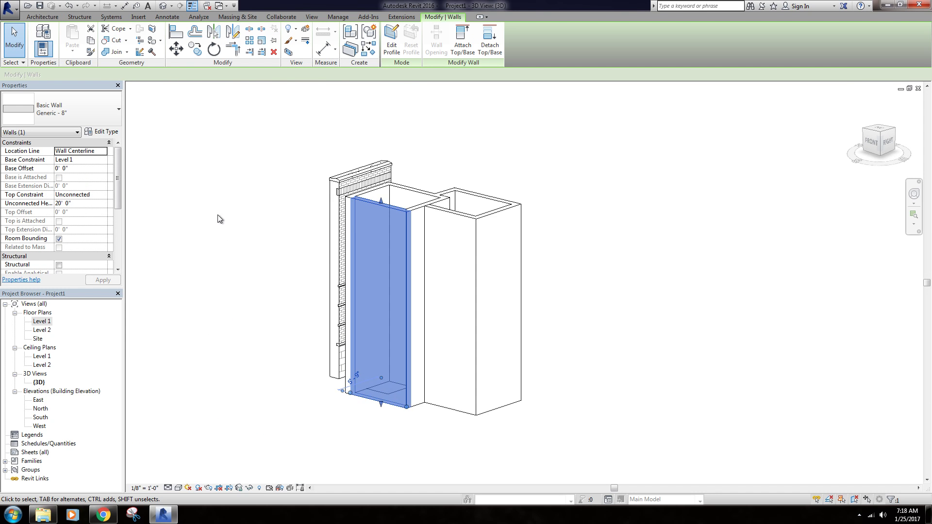
{"action": "left_click", "coordinate": [218, 219]}
{"action": "middle_click_drag", "start_coordinate": [469, 176], "coordinate": [498, 150], "text": "shift"}
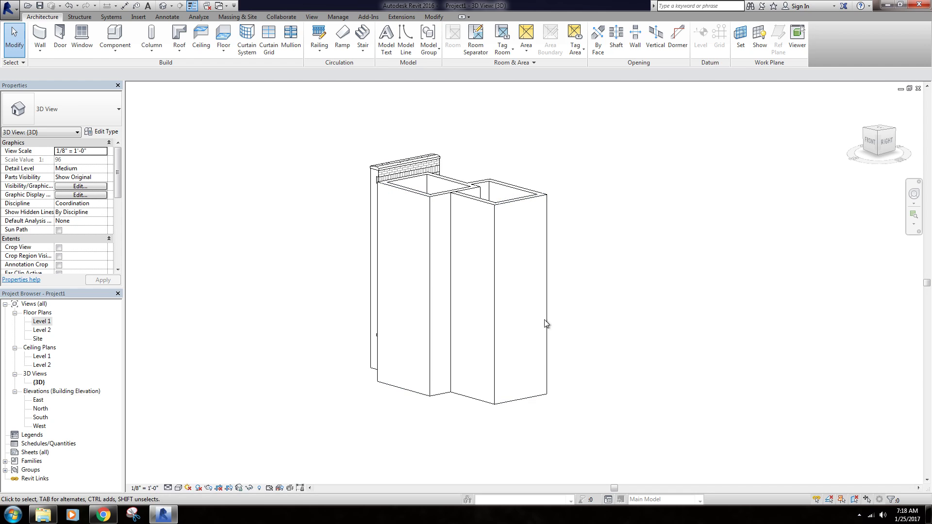
{"action": "middle_click_drag", "start_coordinate": [529, 288], "coordinate": [520, 287]}
{"action": "scroll", "coordinate": [479, 265], "scroll_direction": "up", "scroll_amount": 2}
{"action": "middle_click_drag", "start_coordinate": [469, 271], "coordinate": [505, 283]}
{"action": "scroll", "coordinate": [509, 273], "scroll_direction": "down", "scroll_amount": 2}
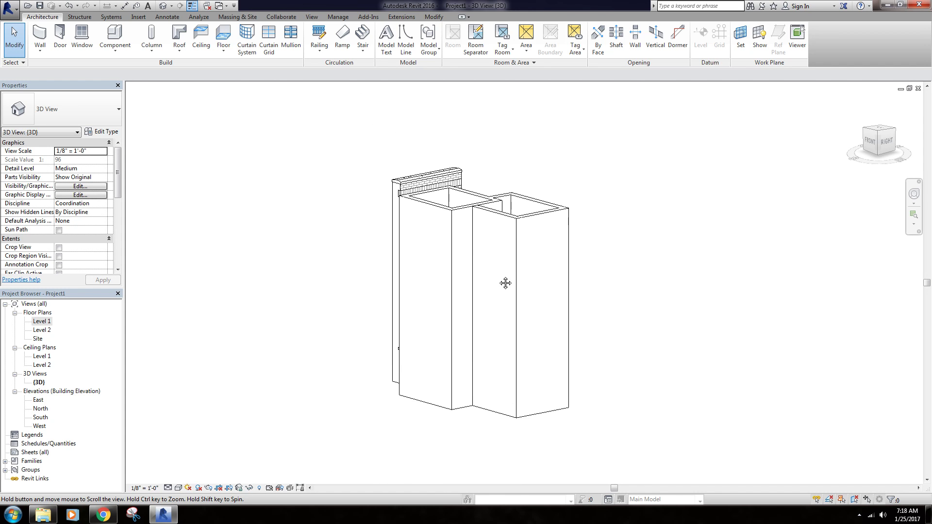
{"action": "scroll", "coordinate": [438, 242], "scroll_direction": "up", "scroll_amount": 2}
{"action": "middle_click_drag", "start_coordinate": [695, 233], "coordinate": [656, 232]}
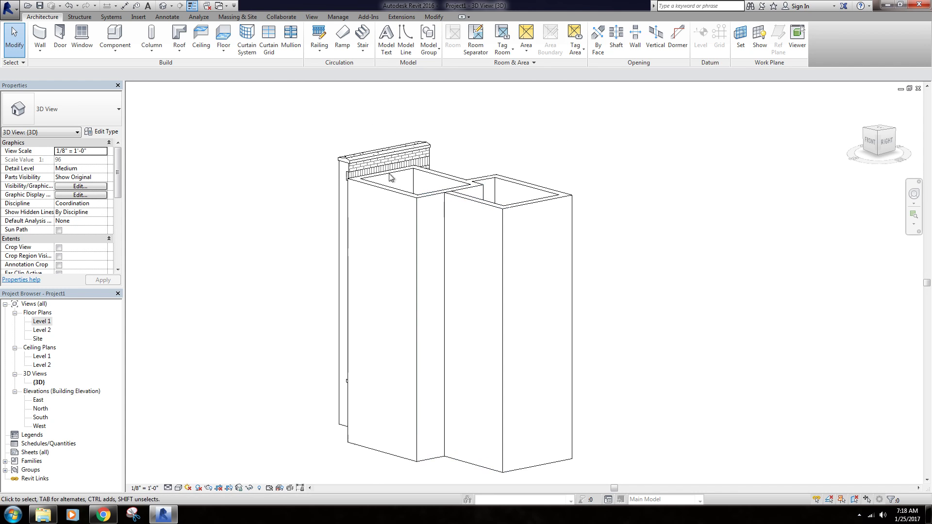
{"action": "middle_click_drag", "start_coordinate": [479, 281], "coordinate": [475, 242]}
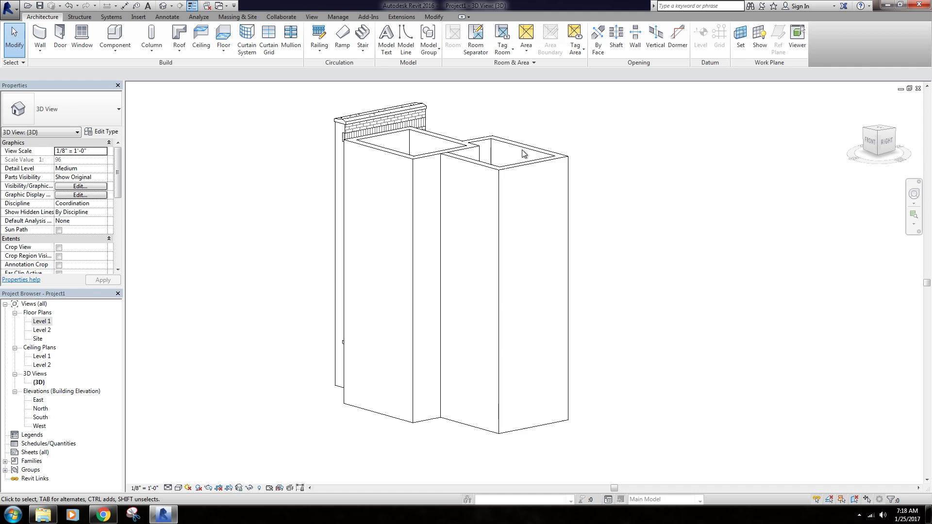
Set the 3D view's visual style to Wireframe and inspect the edges of the walls and the brick pattern
{"action": "left_click", "coordinate": [176, 489]}
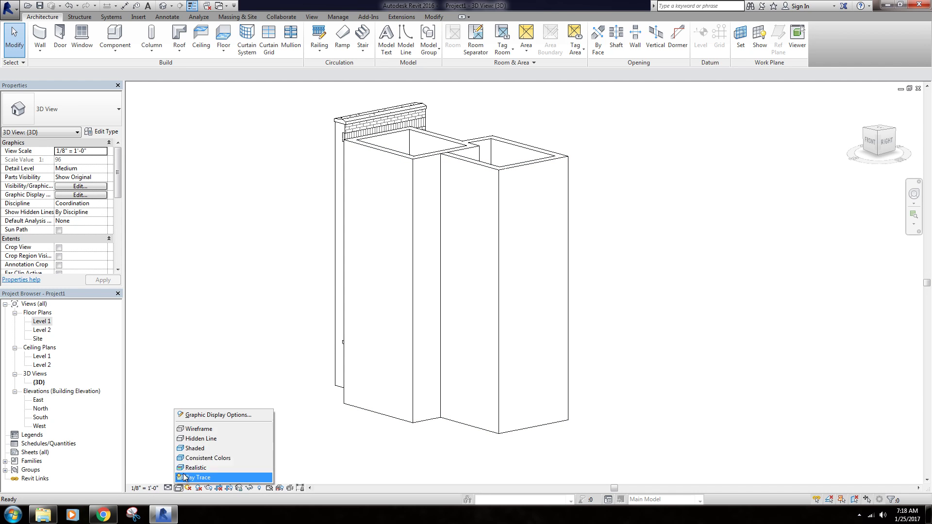
{"action": "left_click", "coordinate": [197, 428]}
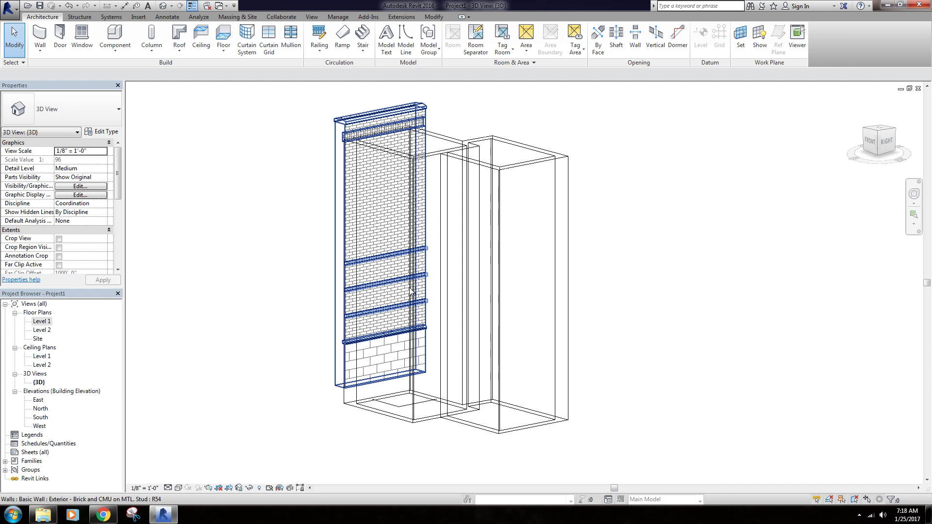
{"action": "scroll", "coordinate": [366, 409], "scroll_direction": "up", "scroll_amount": 4}
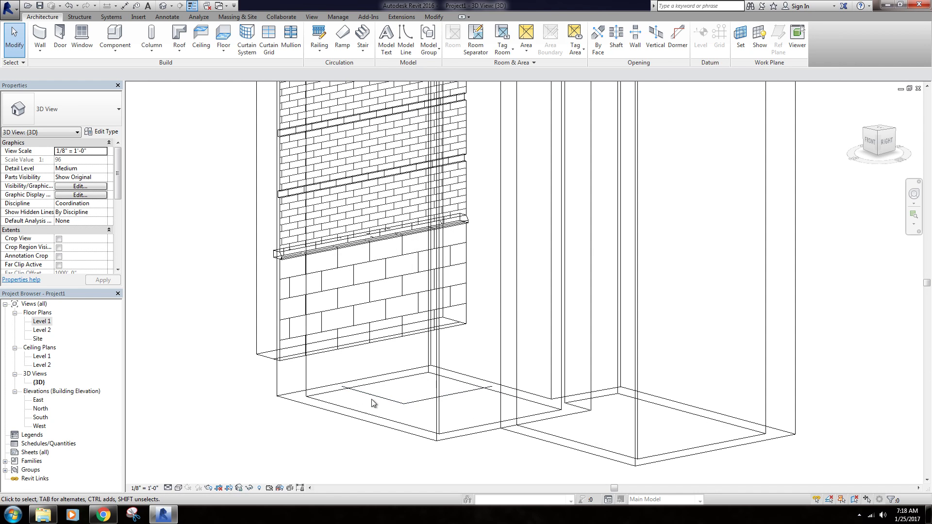
{"action": "scroll", "coordinate": [505, 251], "scroll_direction": "down", "scroll_amount": 5}
{"action": "middle_click_drag", "start_coordinate": [505, 251], "coordinate": [637, 270]}
{"action": "scroll", "coordinate": [585, 299], "scroll_direction": "up", "scroll_amount": 1}
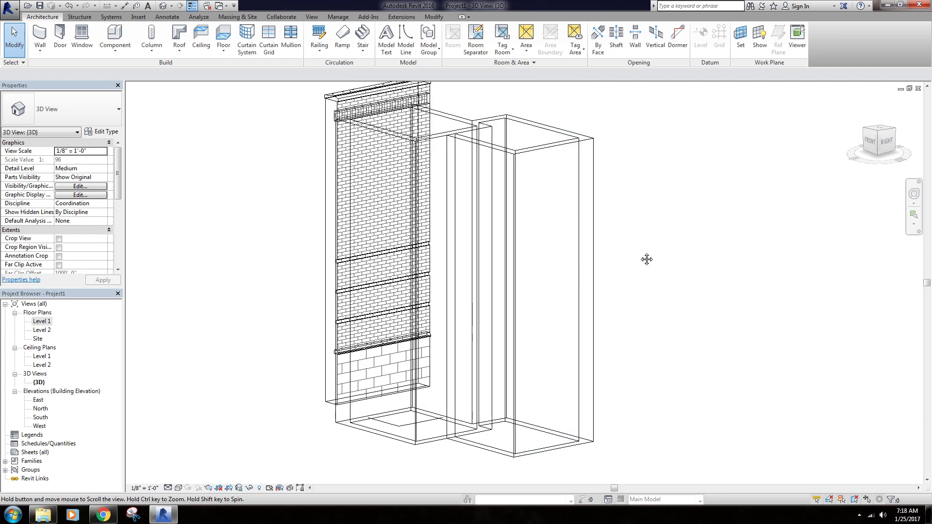
{"action": "middle_click_drag", "start_coordinate": [651, 248], "coordinate": [648, 220]}
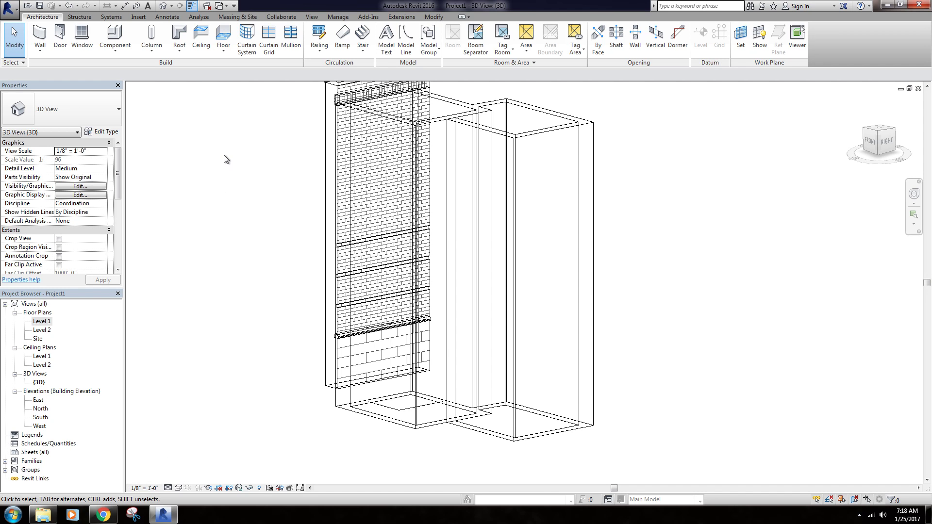
{"action": "scroll", "coordinate": [246, 247], "scroll_direction": "down", "scroll_amount": 3}
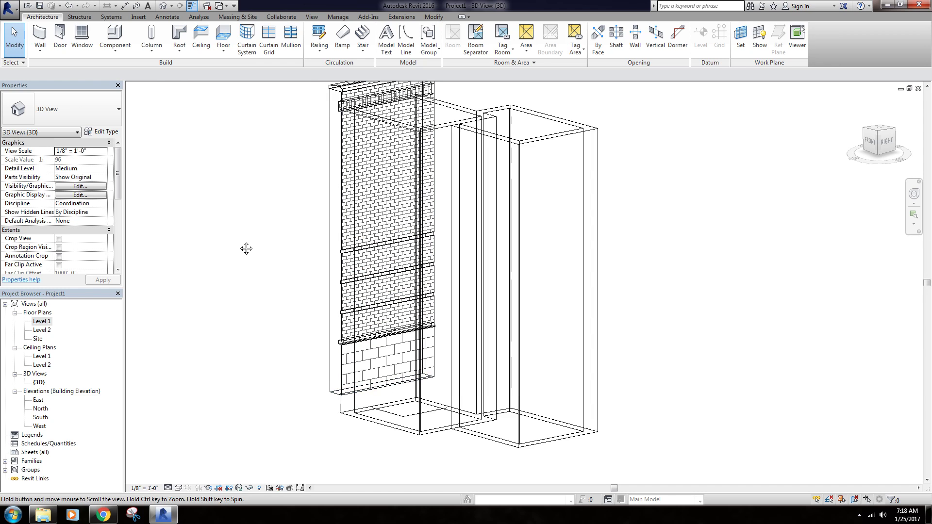
Set the 3D view's visual style to Shaded
{"action": "left_click", "coordinate": [178, 488]}
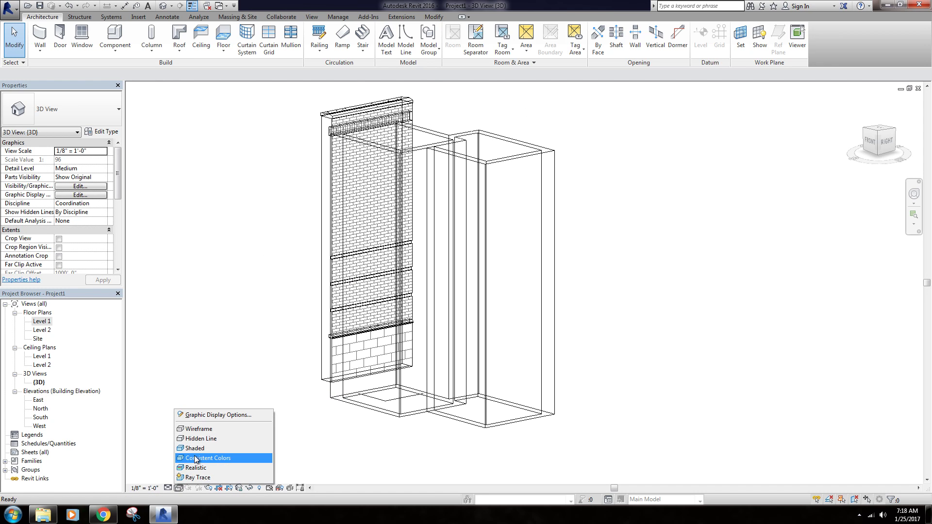
{"action": "left_click", "coordinate": [195, 449]}
{"action": "middle_click_drag", "start_coordinate": [220, 228], "coordinate": [232, 243]}
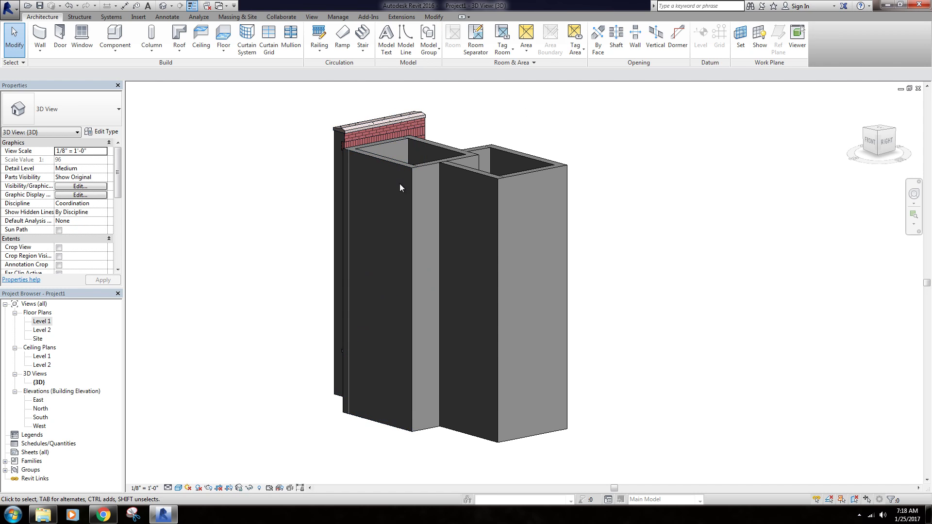
Move the brick and CMU wall sideways away from the building so its brick face is exposed
{"action": "left_click", "coordinate": [362, 130]}
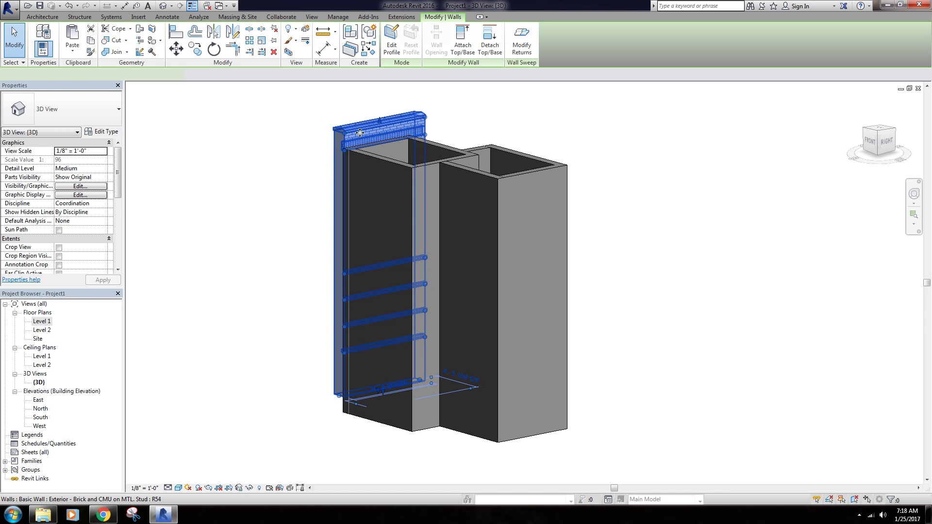
{"action": "left_click_drag", "start_coordinate": [362, 130], "coordinate": [258, 130]}
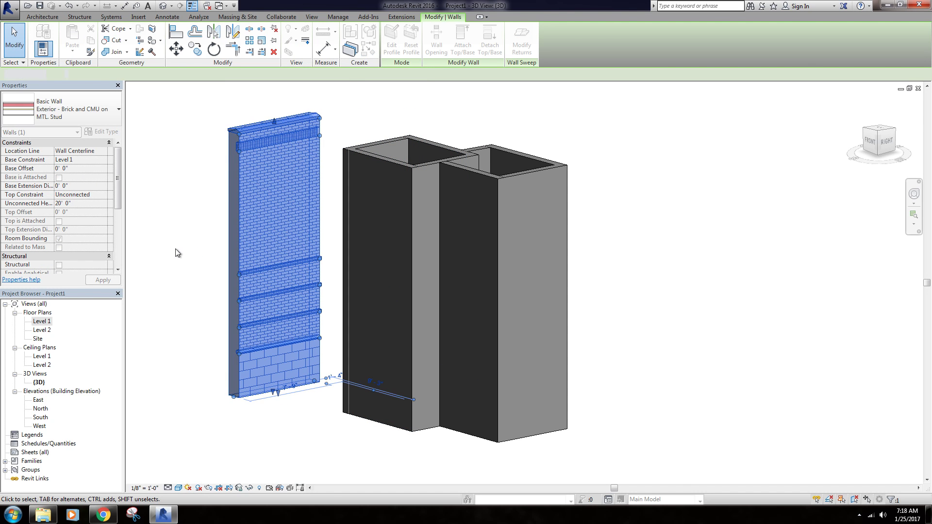
{"action": "left_click", "coordinate": [176, 248]}
Examine the shaded brick and CMU wall face and the light and dark faces of the building's generic walls
{"action": "middle_click_drag", "start_coordinate": [176, 249], "coordinate": [219, 253]}
{"action": "scroll", "coordinate": [330, 150], "scroll_direction": "up", "scroll_amount": 3}
{"action": "scroll", "coordinate": [336, 192], "scroll_direction": "down", "scroll_amount": 1}
{"action": "middle_click_drag", "start_coordinate": [336, 192], "coordinate": [328, 222]}
{"action": "scroll", "coordinate": [360, 216], "scroll_direction": "up", "scroll_amount": 3}
{"action": "scroll", "coordinate": [392, 197], "scroll_direction": "down", "scroll_amount": 2}
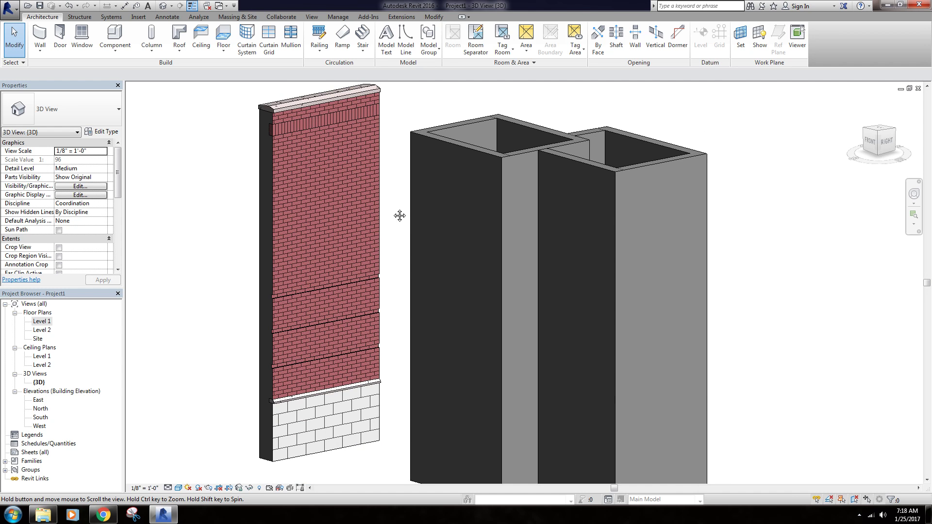
{"action": "middle_click_drag", "start_coordinate": [395, 215], "coordinate": [408, 217]}
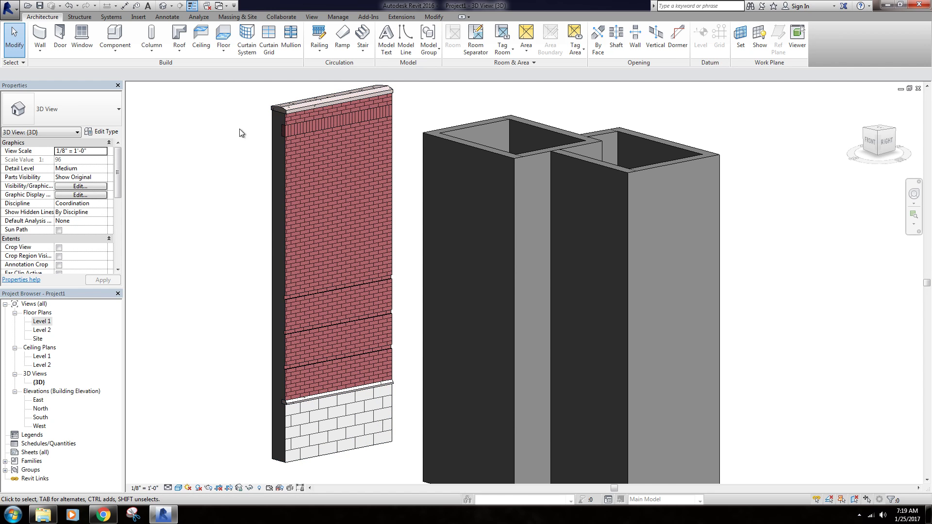
{"action": "mouse_move", "coordinate": [472, 165]}
{"action": "middle_mouse_down", "text": "shift"}
{"action": "mouse_move", "coordinate": [477, 139]}
{"action": "mouse_move", "coordinate": [487, 169]}
{"action": "middle_mouse_up", "text": "shift"}
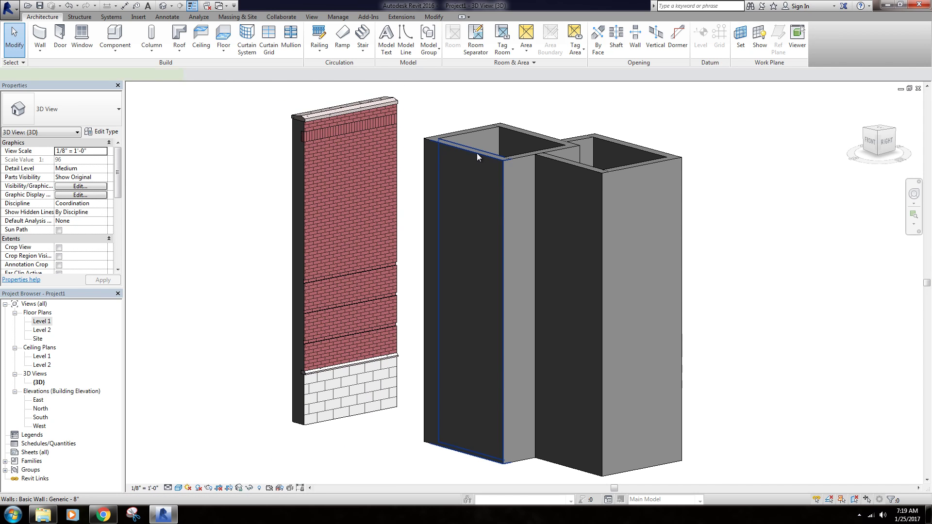
{"action": "left_click", "coordinate": [476, 153]}
{"action": "left_click", "coordinate": [624, 121]}
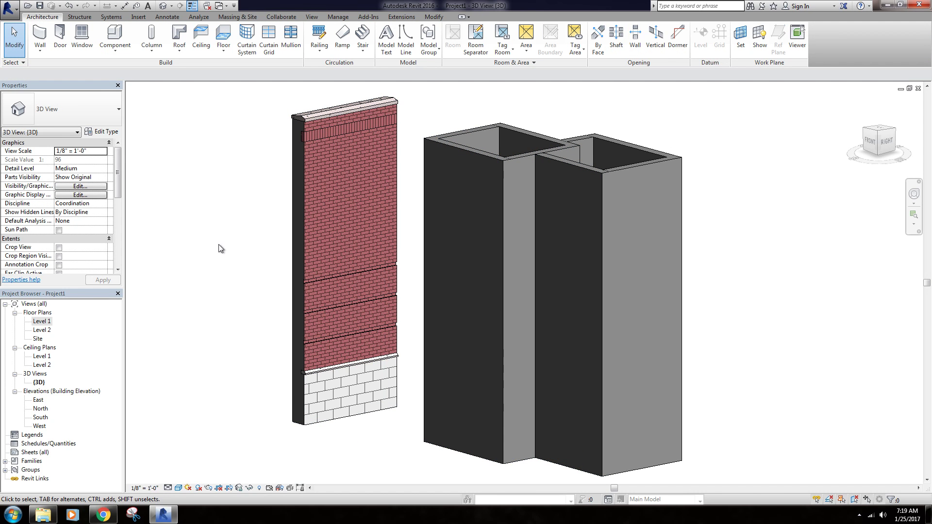
Try the Consistent Colors visual style in the 3D view and switch back to Shaded
{"action": "left_click", "coordinate": [179, 488]}
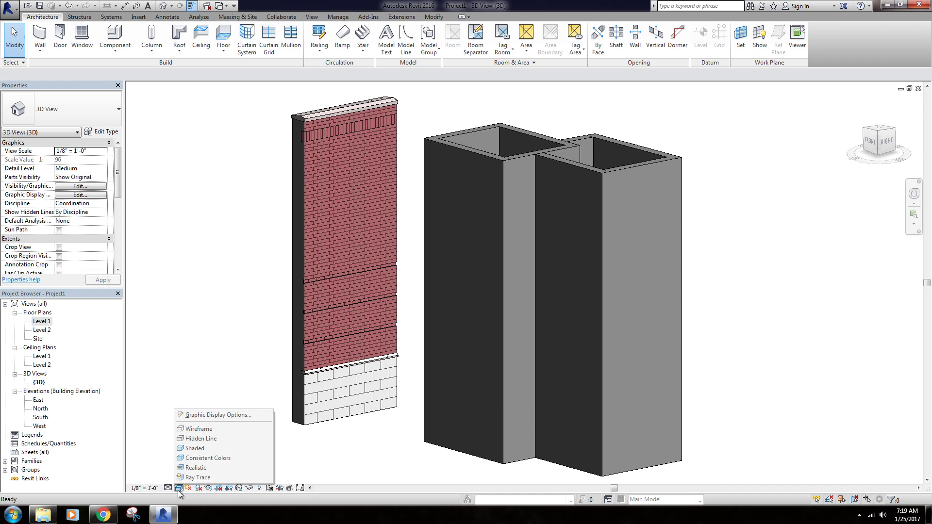
{"action": "left_click", "coordinate": [192, 459]}
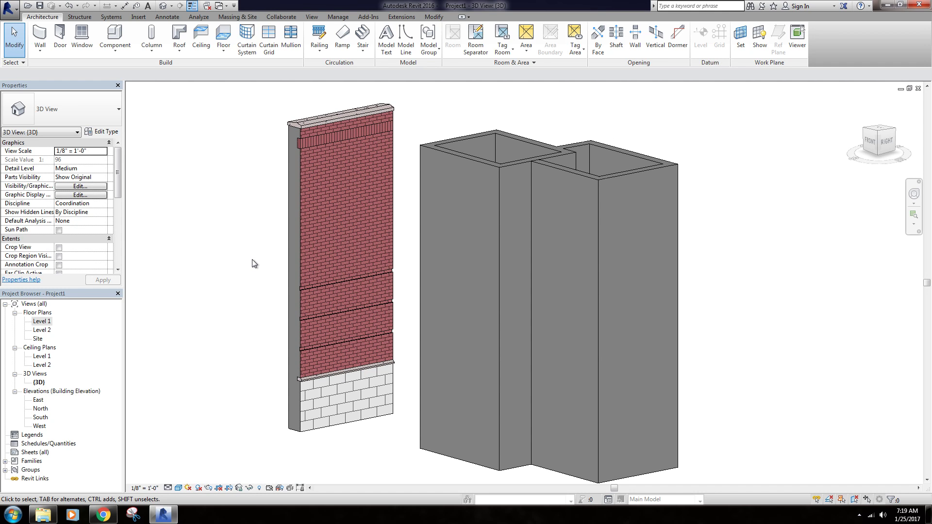
{"action": "left_click", "coordinate": [178, 488]}
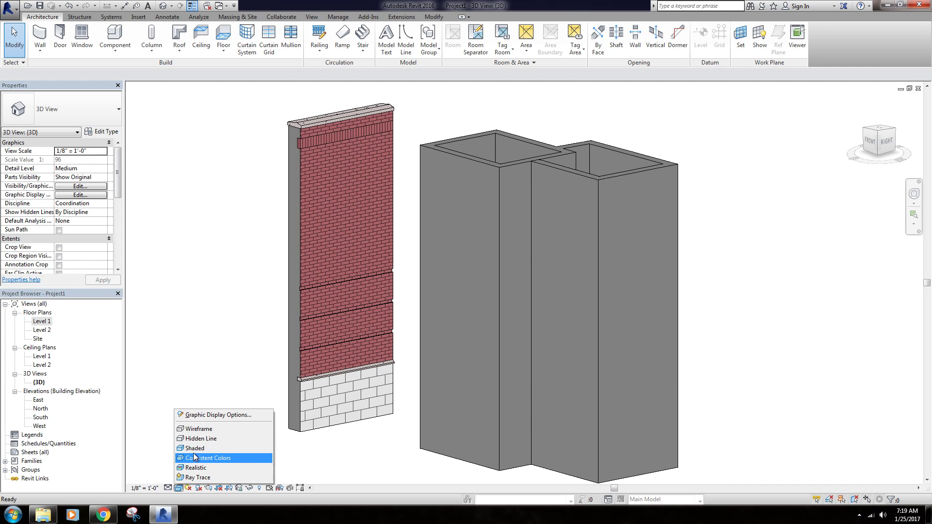
{"action": "left_click", "coordinate": [194, 458]}
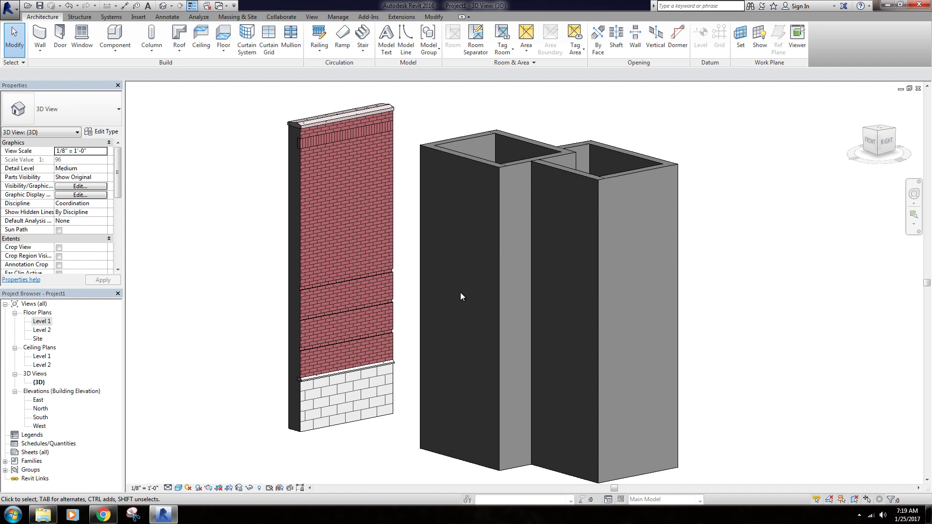
Switch the 3D view's visual style to Consistent Colors and on to Realistic
{"action": "left_click", "coordinate": [179, 488]}
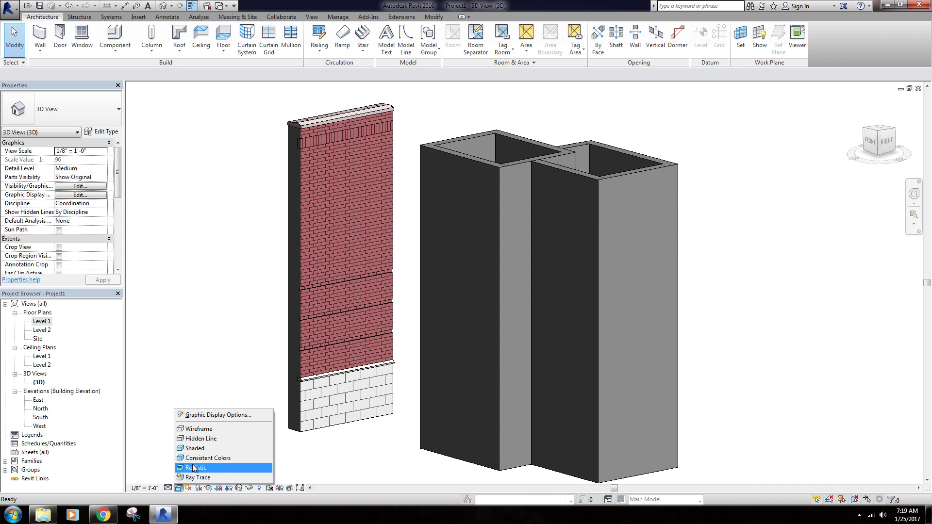
{"action": "left_click", "coordinate": [203, 277]}
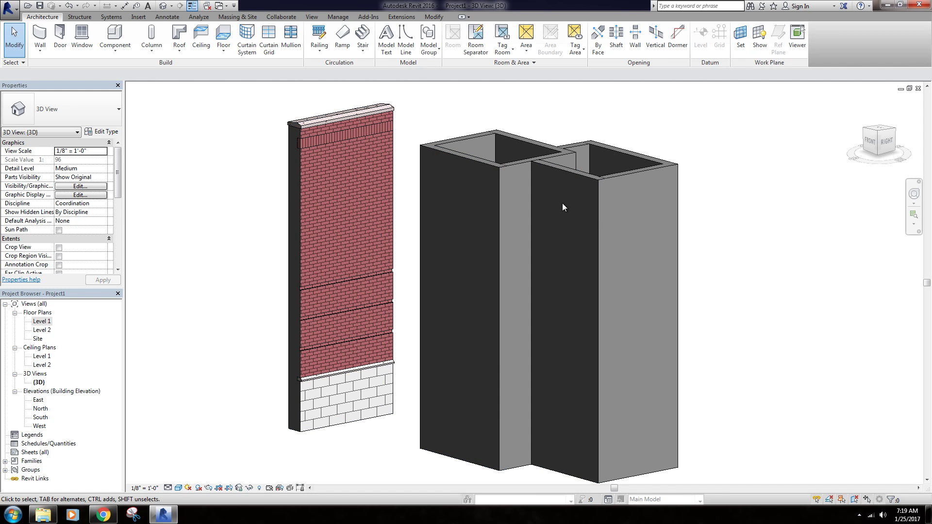
{"action": "left_click", "coordinate": [180, 488]}
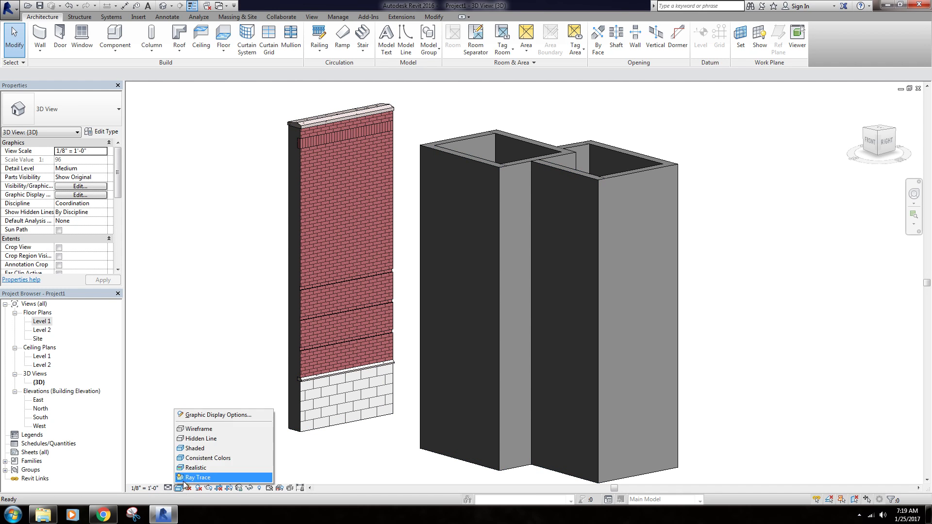
{"action": "left_click", "coordinate": [203, 464]}
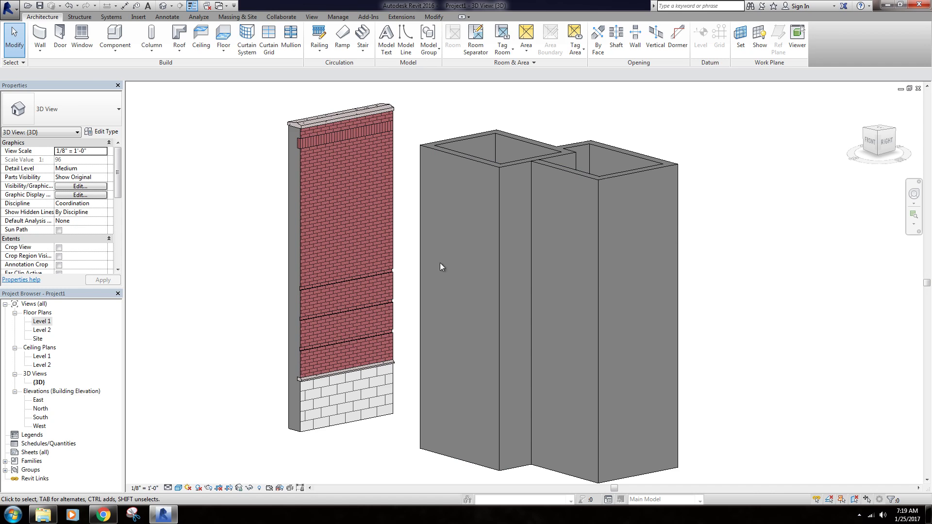
{"action": "left_click", "coordinate": [179, 488]}
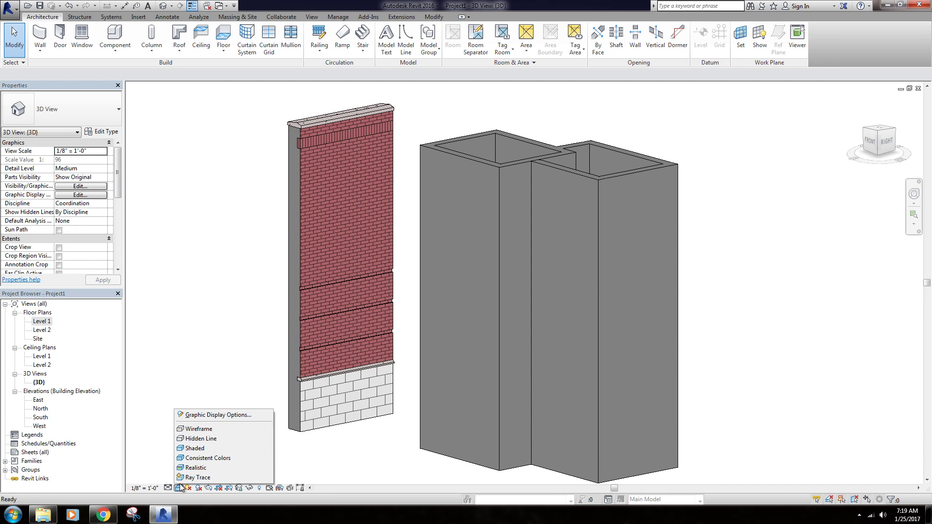
{"action": "left_click", "coordinate": [194, 468]}
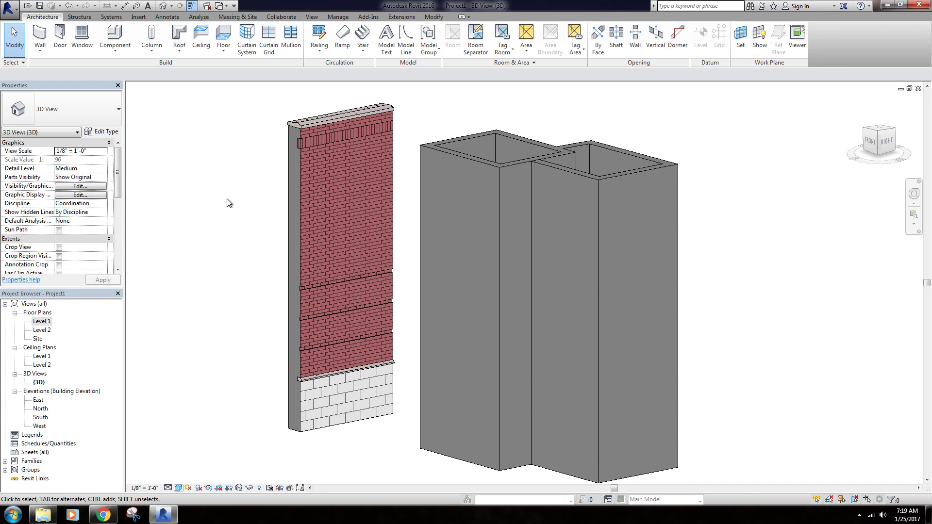
Examine the realistic brick, sill and CMU block textures on the brick and CMU wall, both up close and from a distance
{"action": "scroll", "coordinate": [354, 171], "scroll_direction": "up", "scroll_amount": 5}
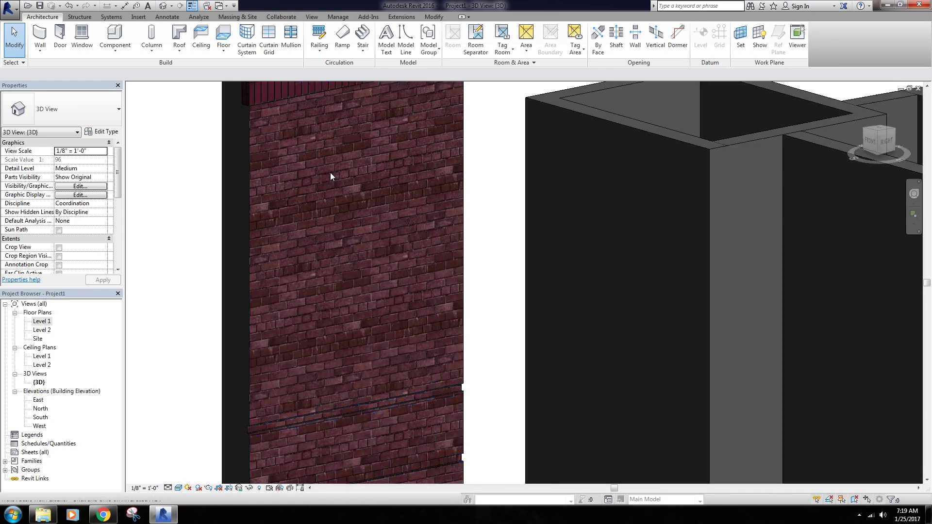
{"action": "scroll", "coordinate": [357, 257], "scroll_direction": "down", "scroll_amount": 4}
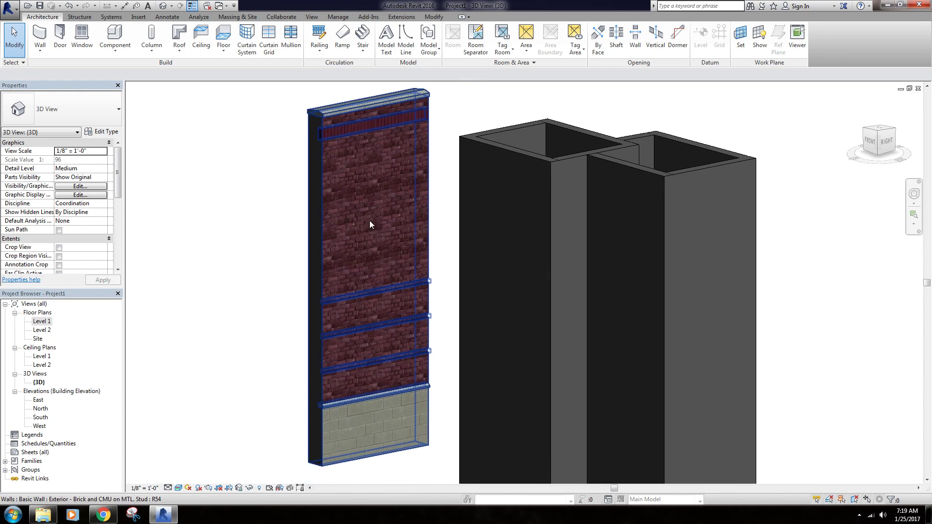
{"action": "scroll", "coordinate": [366, 145], "scroll_direction": "up", "scroll_amount": 5}
{"action": "scroll", "coordinate": [439, 349], "scroll_direction": "down", "scroll_amount": 3}
{"action": "middle_click_drag", "start_coordinate": [413, 354], "coordinate": [395, 239]}
{"action": "middle_click_drag", "start_coordinate": [391, 392], "coordinate": [393, 350]}
{"action": "scroll", "coordinate": [389, 362], "scroll_direction": "down", "scroll_amount": 3}
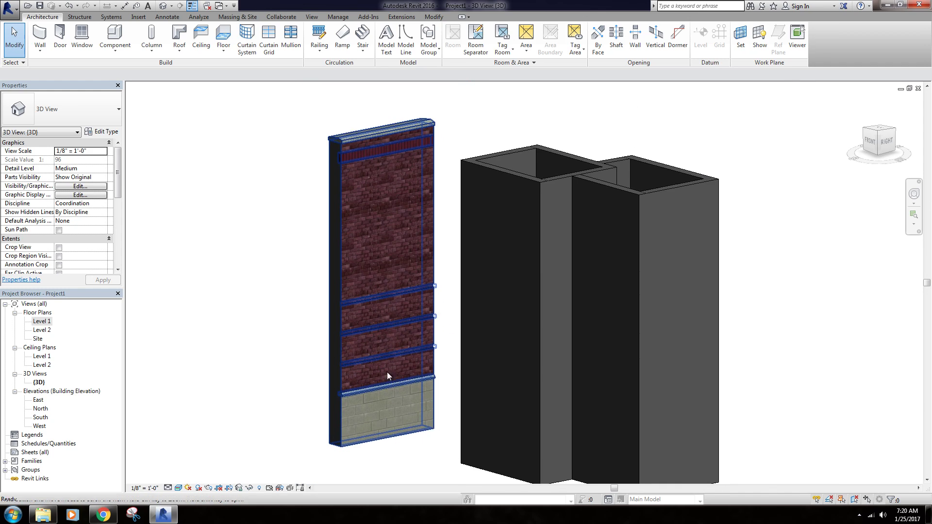
{"action": "scroll", "coordinate": [397, 386], "scroll_direction": "up", "scroll_amount": 5}
{"action": "scroll", "coordinate": [375, 304], "scroll_direction": "down", "scroll_amount": 3}
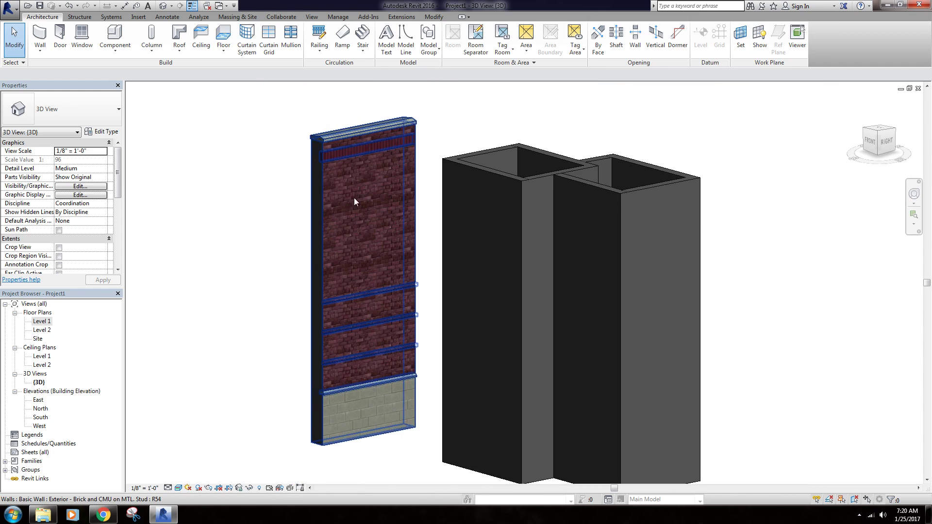
{"action": "scroll", "coordinate": [371, 200], "scroll_direction": "up", "scroll_amount": 3}
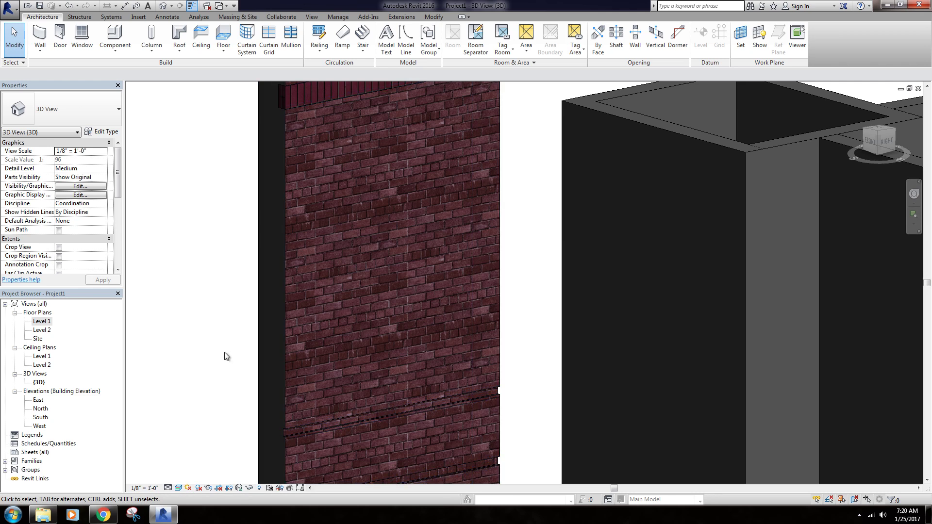
{"action": "scroll", "coordinate": [206, 325], "scroll_direction": "down", "scroll_amount": 3}
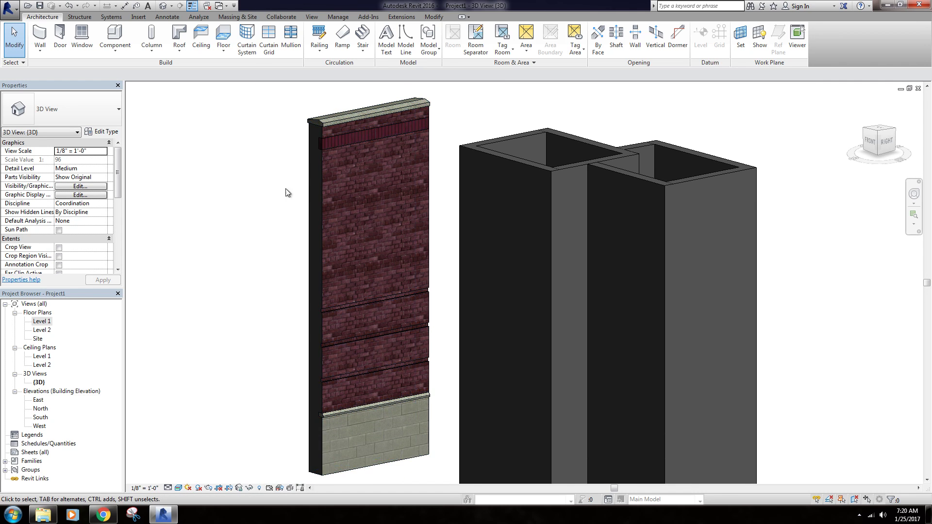
{"action": "middle_click_drag", "start_coordinate": [286, 289], "coordinate": [251, 280]}
{"action": "scroll", "coordinate": [245, 290], "scroll_direction": "down", "scroll_amount": 1}
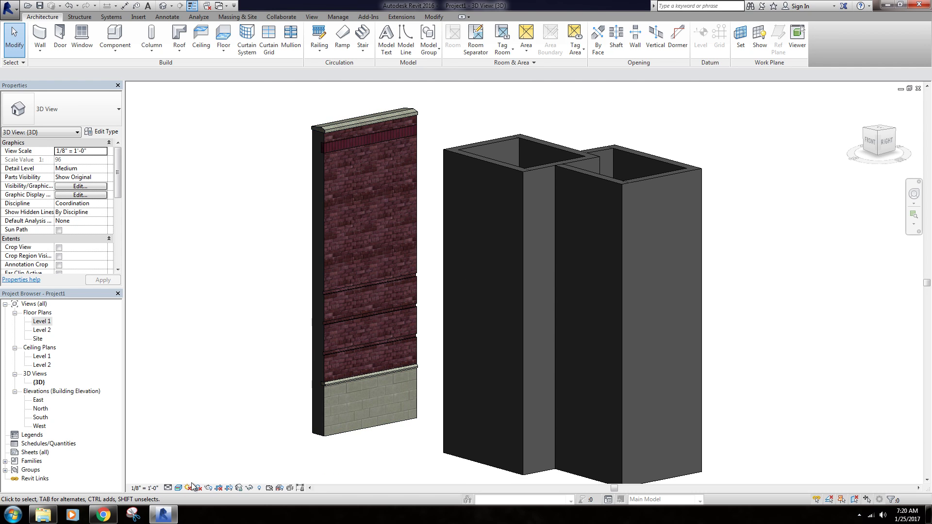
{"action": "scroll", "coordinate": [337, 389], "scroll_direction": "up", "scroll_amount": 4}
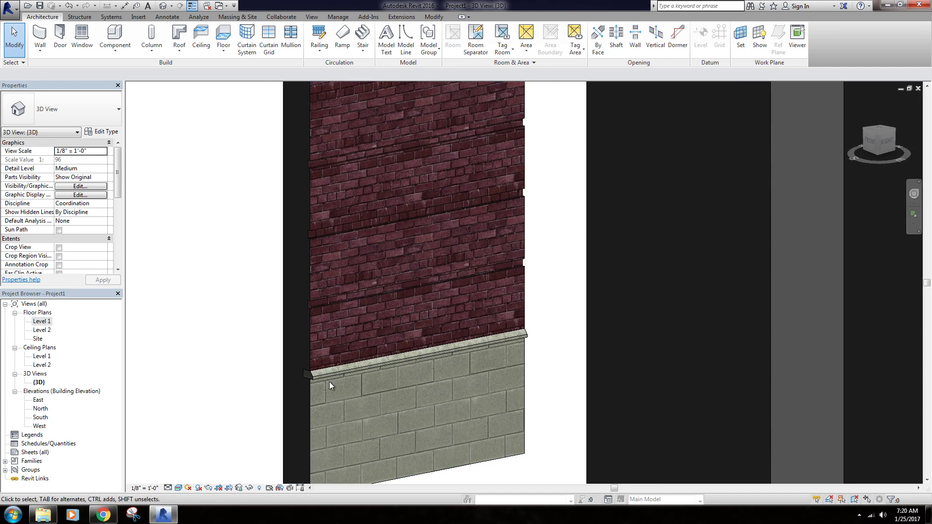
{"action": "scroll", "coordinate": [321, 380], "scroll_direction": "up", "scroll_amount": 4}
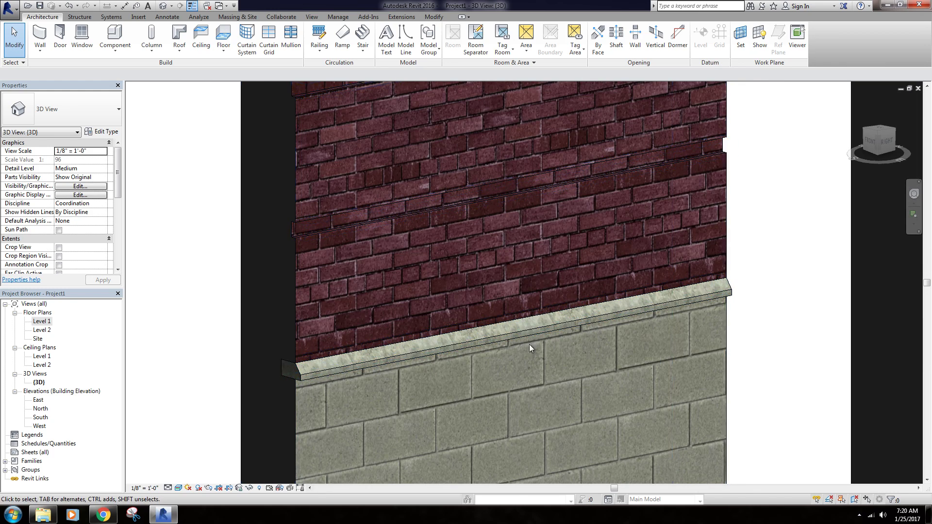
{"action": "scroll", "coordinate": [308, 337], "scroll_direction": "down", "scroll_amount": 8}
{"action": "scroll", "coordinate": [279, 318], "scroll_direction": "up", "scroll_amount": 1}
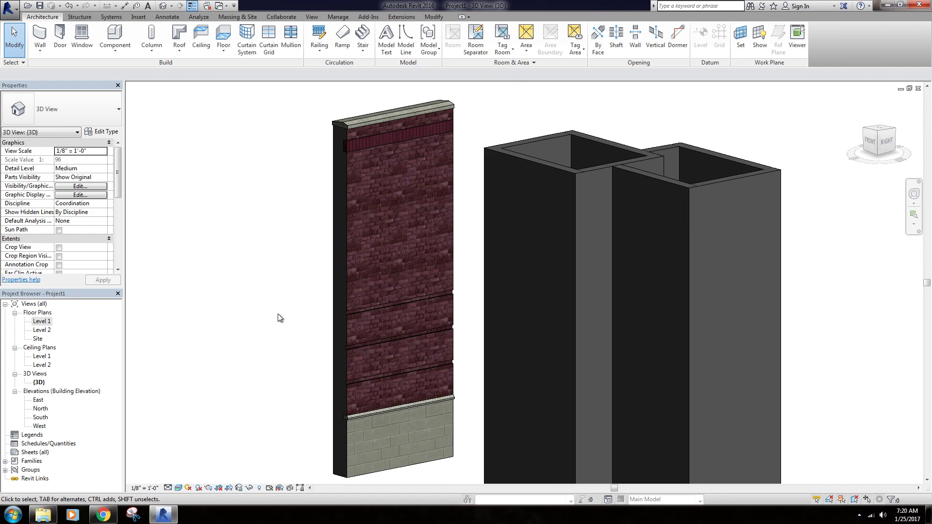
{"action": "scroll", "coordinate": [279, 318], "scroll_direction": "down", "scroll_amount": 2}
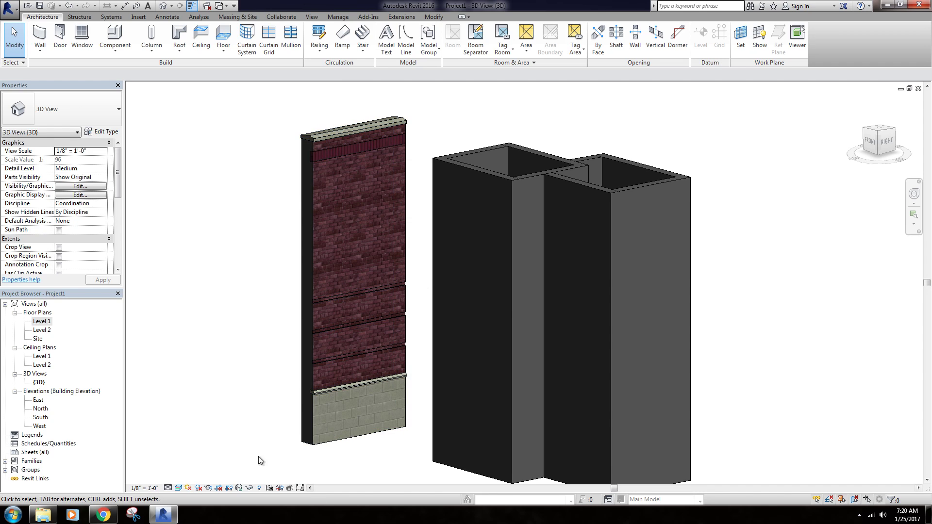
Try the Ray Trace visual style in the 3D view from the right-back side, and return to Realistic and the front-right orientation
{"action": "left_click", "coordinate": [178, 488]}
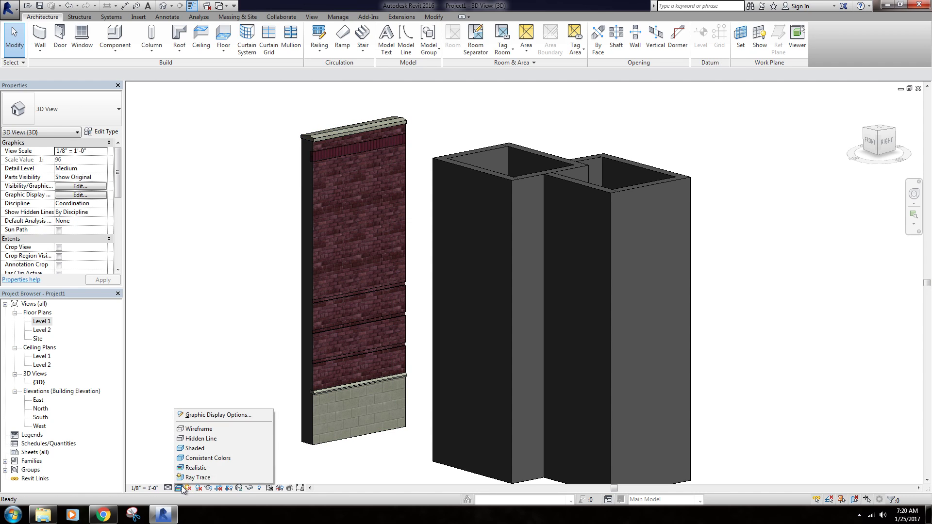
{"action": "left_click", "coordinate": [215, 478]}
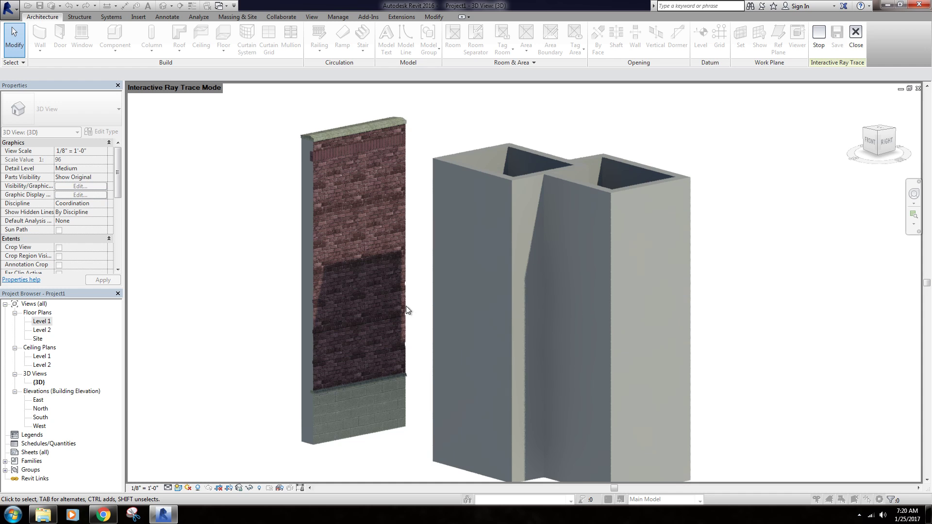
{"action": "middle_click_drag", "start_coordinate": [529, 306], "coordinate": [335, 318], "text": "shift"}
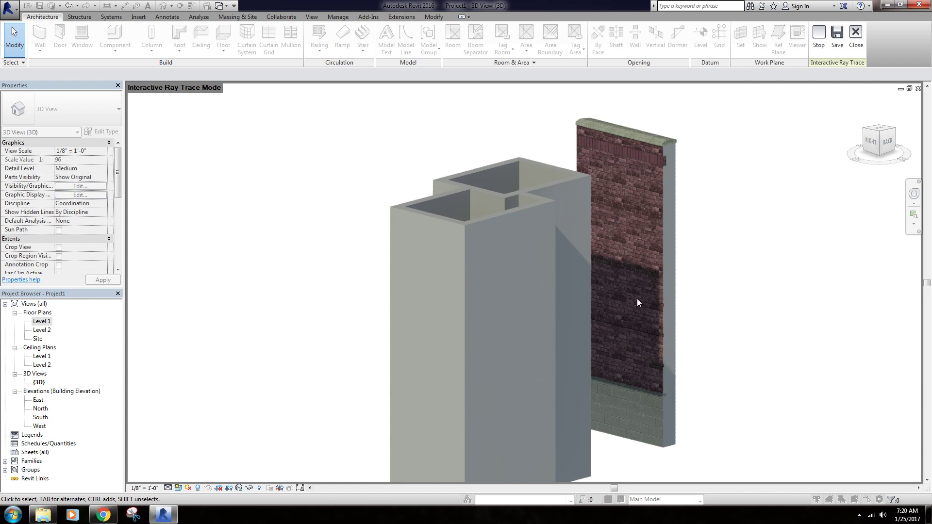
{"action": "middle_click_drag", "start_coordinate": [707, 309], "coordinate": [701, 277], "text": "shift"}
{"action": "mouse_move", "coordinate": [706, 323]}
{"action": "middle_mouse_down", "text": "shift"}
{"action": "mouse_move", "coordinate": [633, 296]}
{"action": "mouse_move", "coordinate": [616, 200]}
{"action": "middle_mouse_up", "text": "shift"}
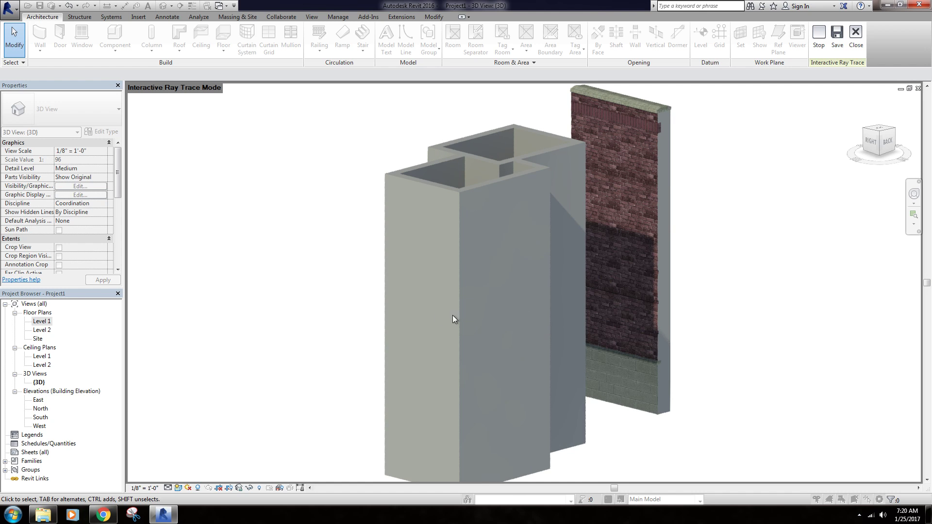
{"action": "left_click", "coordinate": [178, 488]}
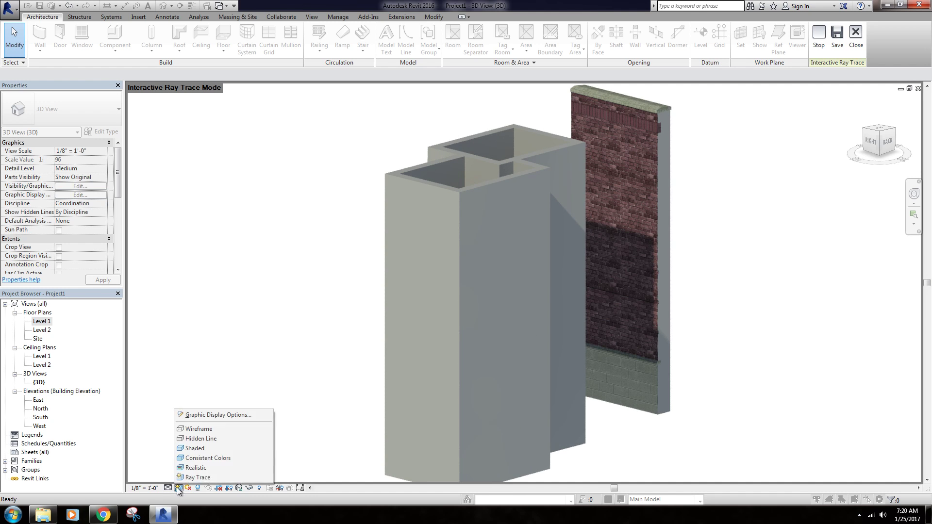
{"action": "left_click", "coordinate": [189, 468]}
{"action": "mouse_move", "coordinate": [308, 316]}
{"action": "middle_mouse_down", "text": "shift"}
{"action": "mouse_move", "coordinate": [512, 306]}
{"action": "mouse_move", "coordinate": [556, 314]}
{"action": "mouse_move", "coordinate": [506, 330]}
{"action": "middle_mouse_up", "text": "shift"}
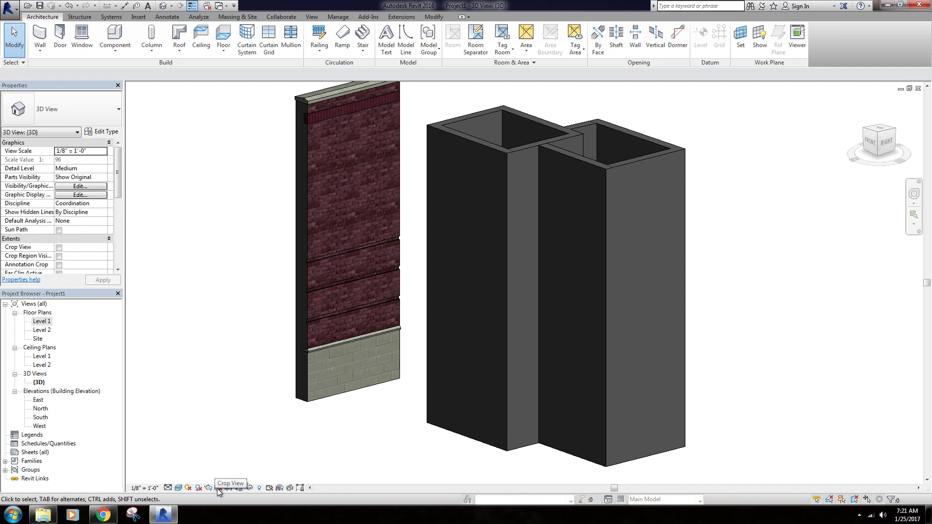
{"action": "middle_click_drag", "start_coordinate": [257, 306], "coordinate": [258, 333]}
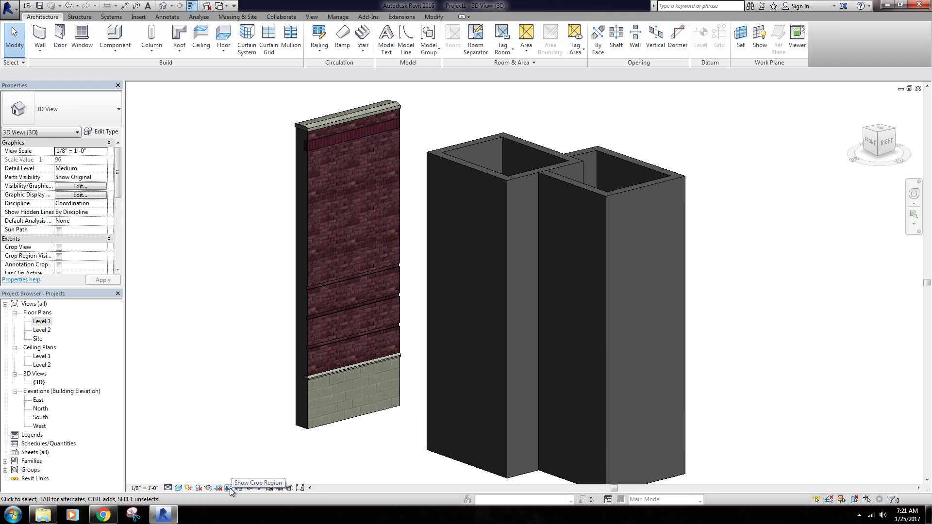
Open the Level 1 floor plan and show its crop region around the walls
{"action": "double_click", "coordinate": [41, 321]}
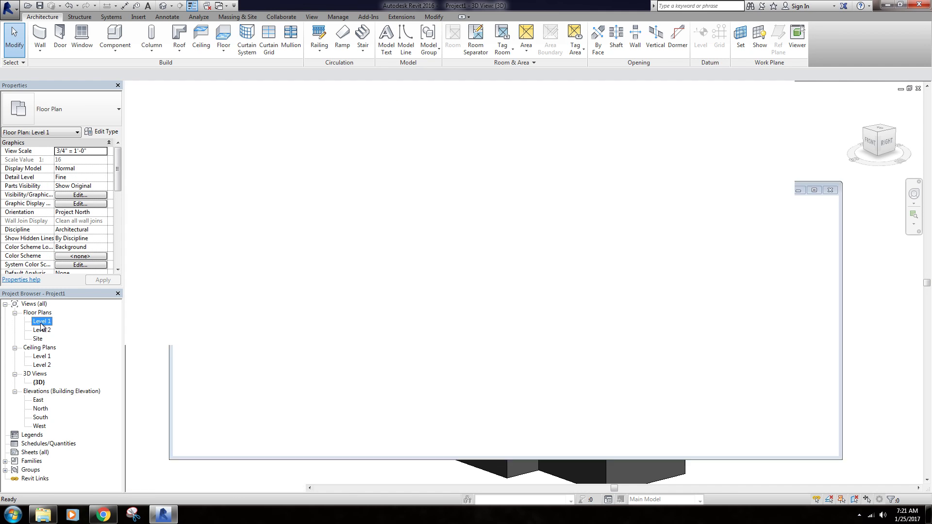
{"action": "scroll", "coordinate": [521, 286], "scroll_direction": "down", "scroll_amount": 5}
{"action": "scroll", "coordinate": [520, 265], "scroll_direction": "down", "scroll_amount": 1}
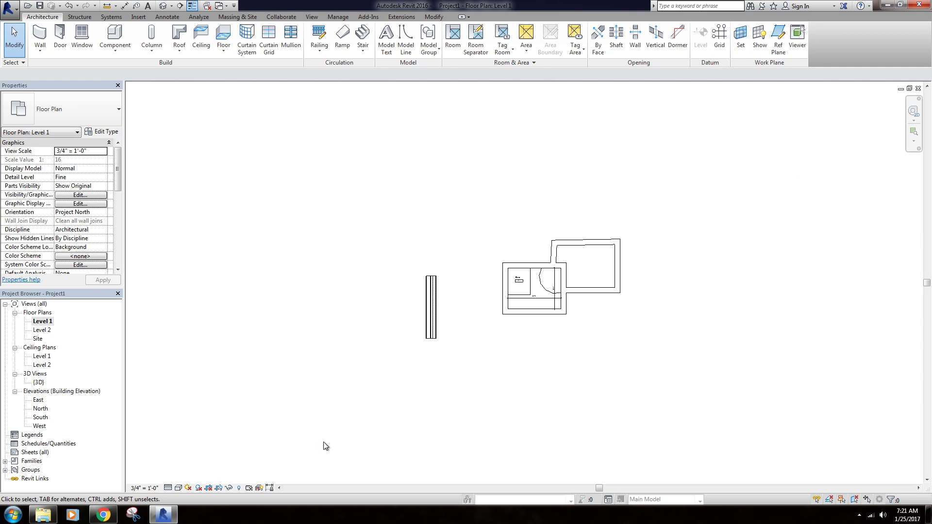
{"action": "left_click", "coordinate": [214, 489]}
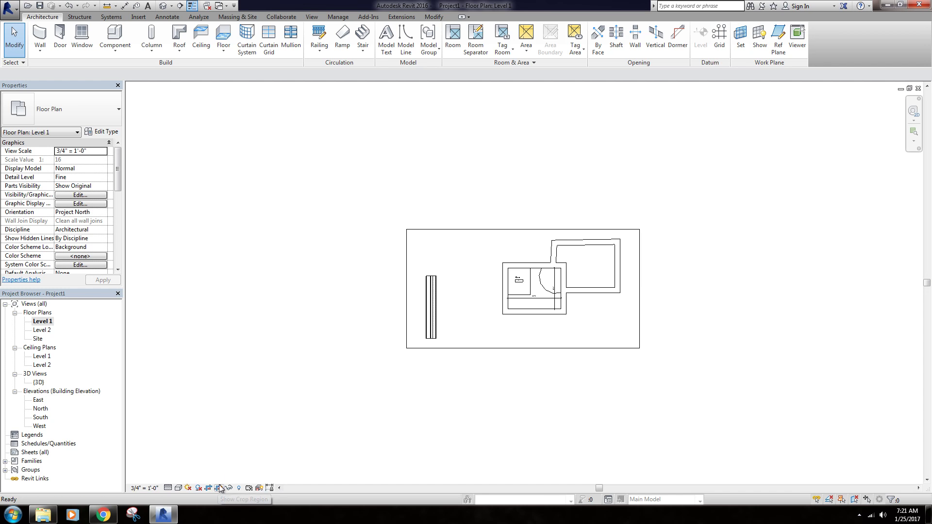
Shrink the Level 1 crop region from its west side to exclude the brick and CMU wall, and pull its east edge closer to the building
{"action": "left_click", "coordinate": [579, 229]}
{"action": "scroll", "coordinate": [565, 259], "scroll_direction": "up", "scroll_amount": 5}
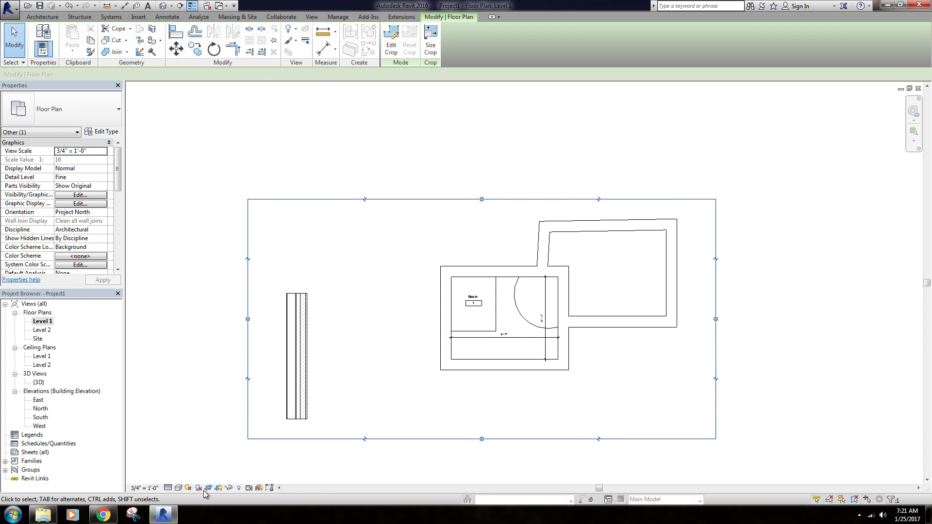
{"action": "middle_click_drag", "start_coordinate": [272, 316], "coordinate": [272, 316]}
{"action": "left_click_drag", "start_coordinate": [272, 317], "coordinate": [422, 318]}
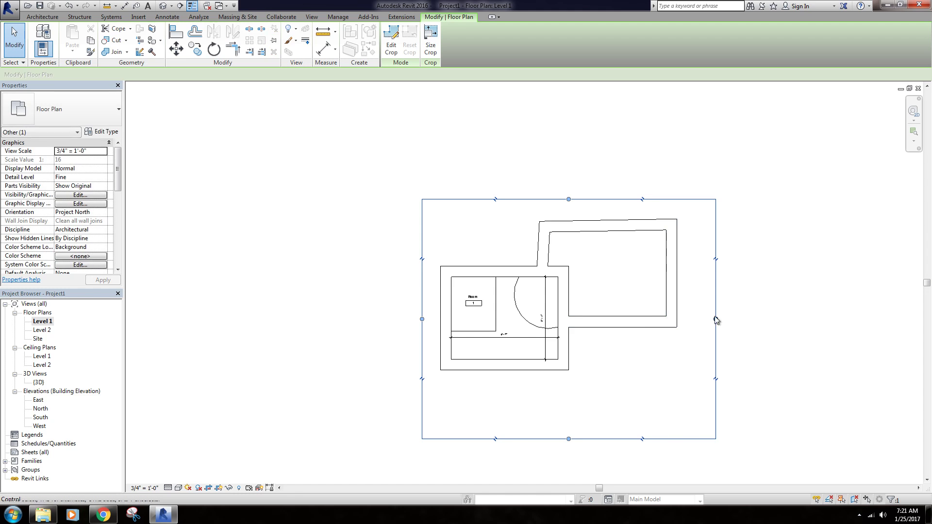
{"action": "left_click_drag", "start_coordinate": [716, 319], "coordinate": [692, 318]}
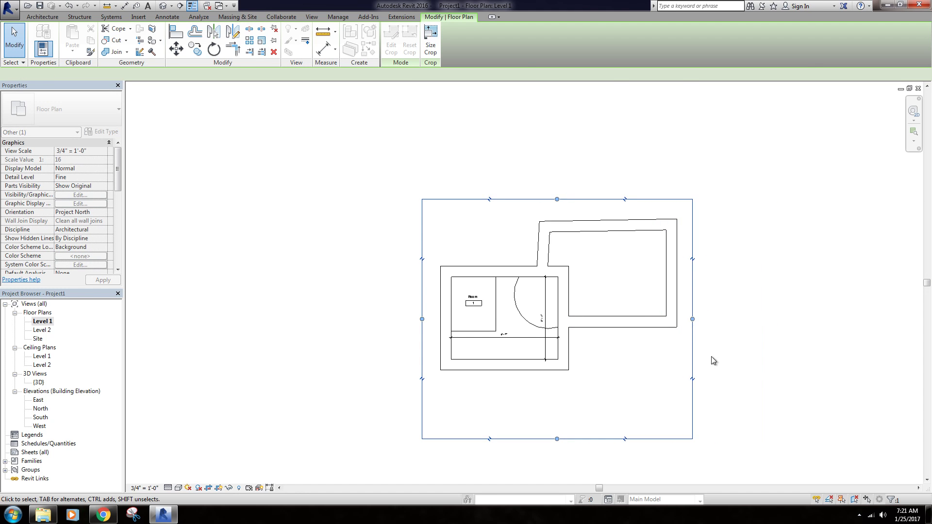
{"action": "left_click", "coordinate": [712, 356]}
Turn the Level 1 plan's cropping off and back on, and hide the crop region boundary
{"action": "left_click", "coordinate": [207, 489]}
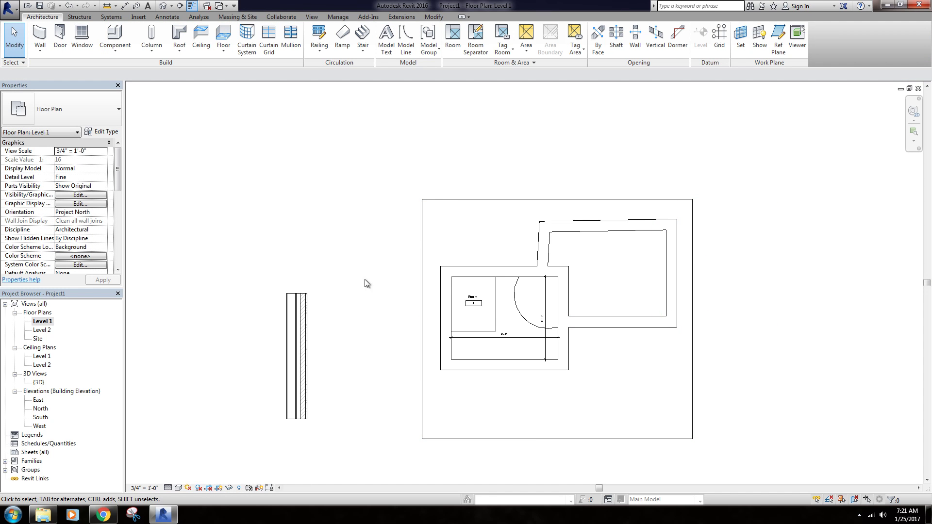
{"action": "left_click", "coordinate": [440, 200]}
{"action": "left_click", "coordinate": [367, 310]}
{"action": "left_click", "coordinate": [208, 489]}
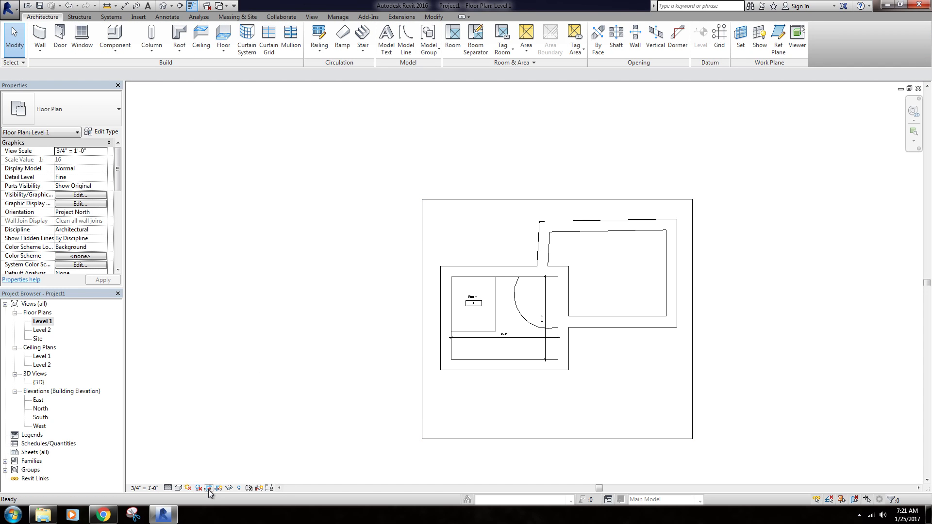
{"action": "left_click", "coordinate": [207, 489]}
{"action": "left_click", "coordinate": [209, 488]}
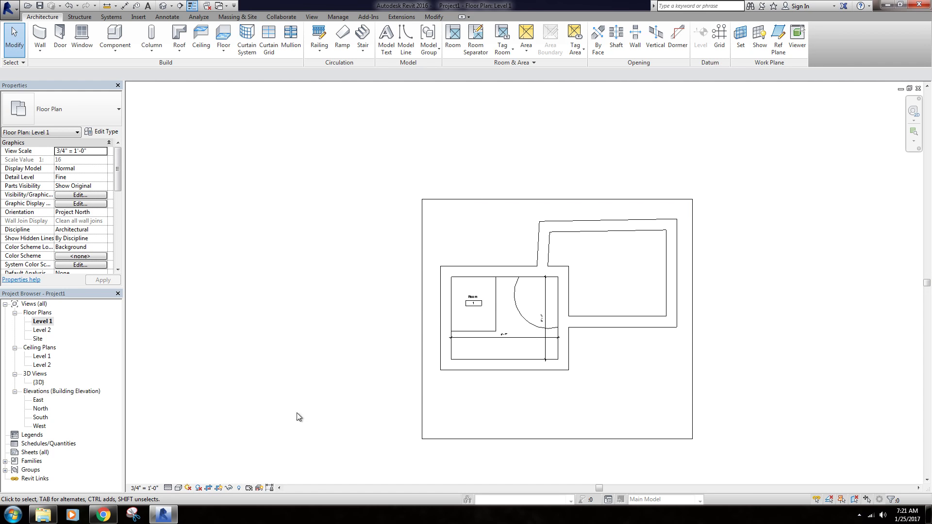
{"action": "left_click", "coordinate": [219, 488]}
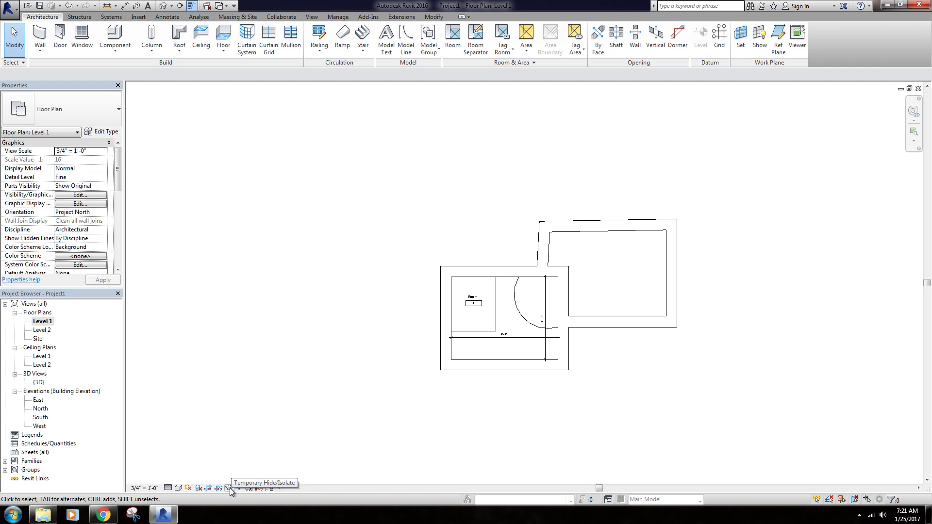
{"action": "left_click", "coordinate": [443, 322]}
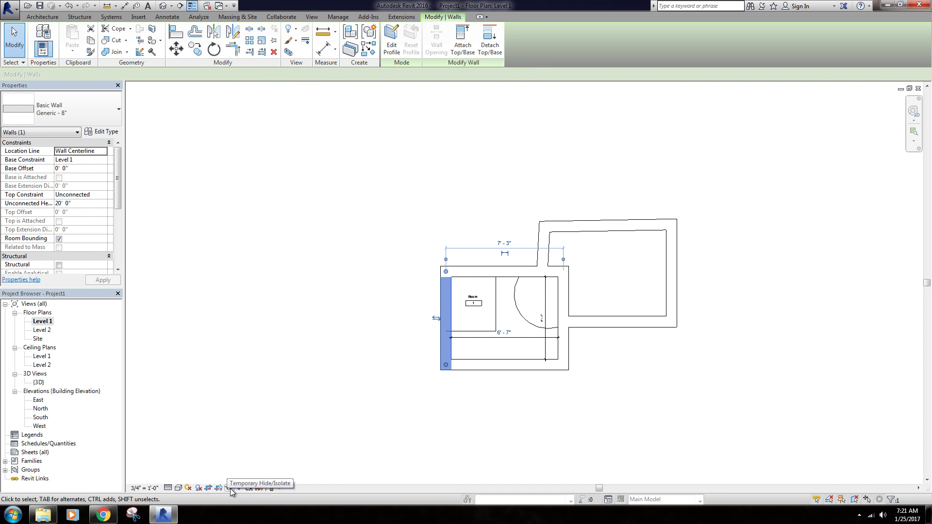
{"action": "right_click", "coordinate": [379, 197]}
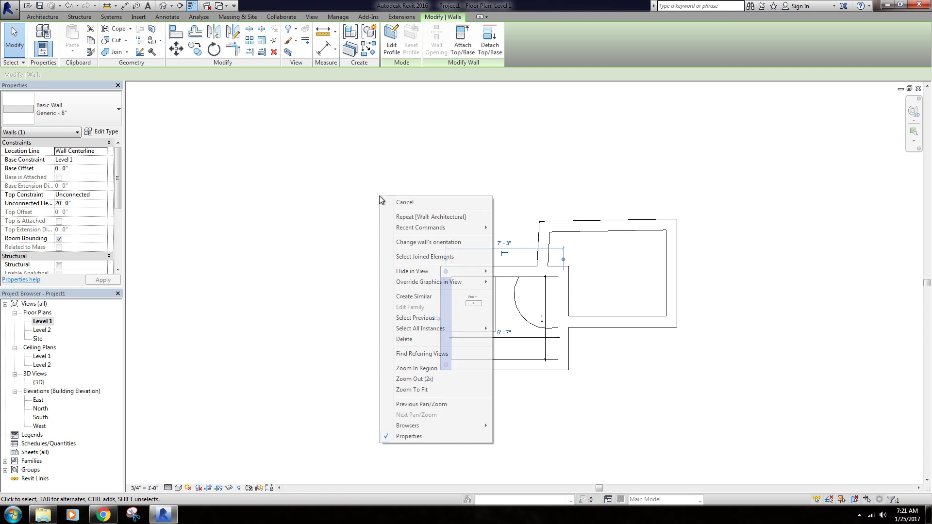
{"action": "mouse_move", "coordinate": [457, 272]}
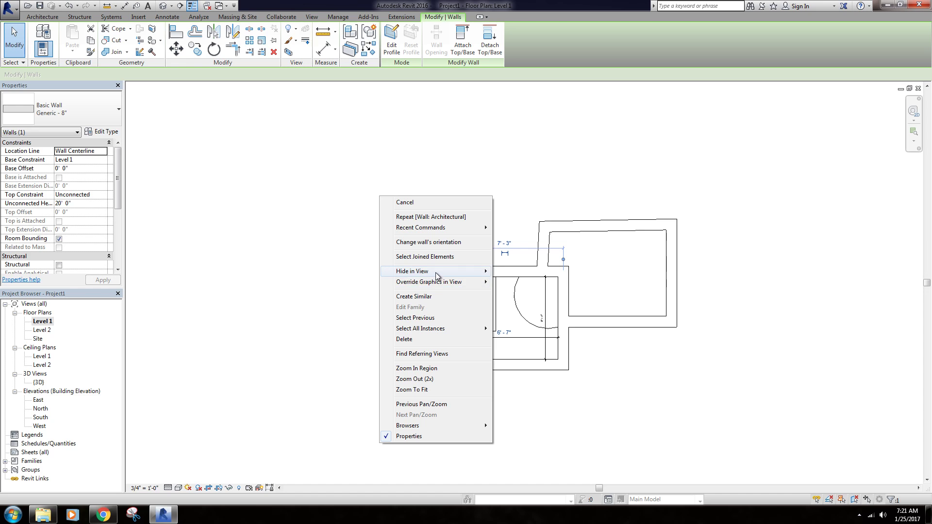
{"action": "left_click", "coordinate": [266, 396]}
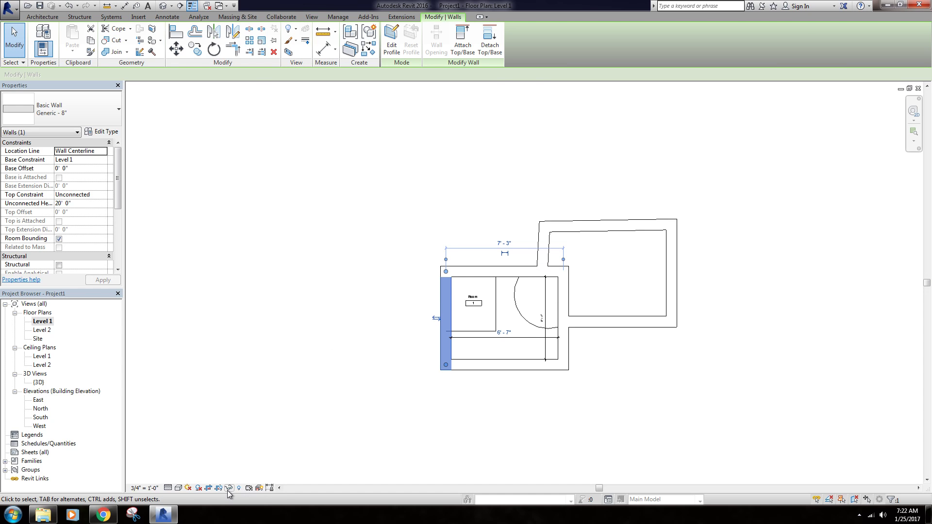
{"action": "left_click", "coordinate": [340, 350]}
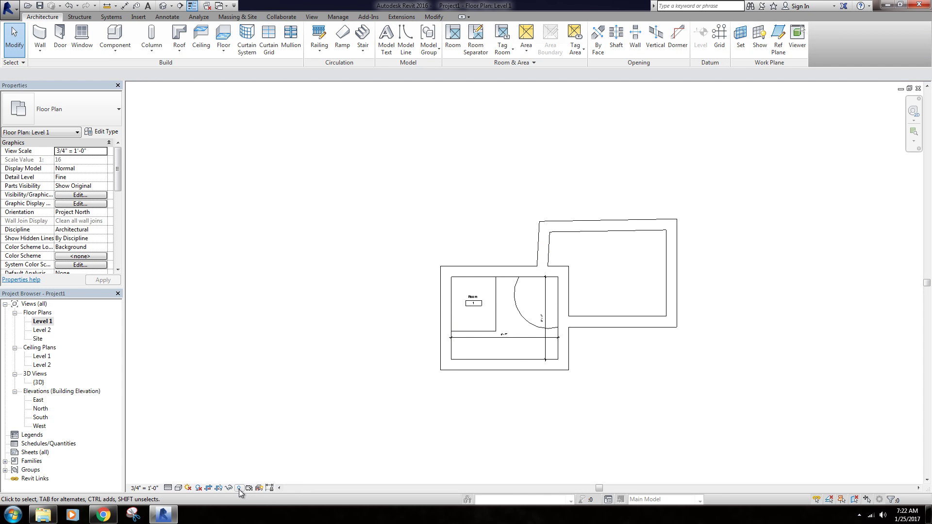
Hide the north wall of the room with the tag as an individual element in the Level 1 plan
{"action": "left_click", "coordinate": [476, 270]}
{"action": "right_click", "coordinate": [476, 268]}
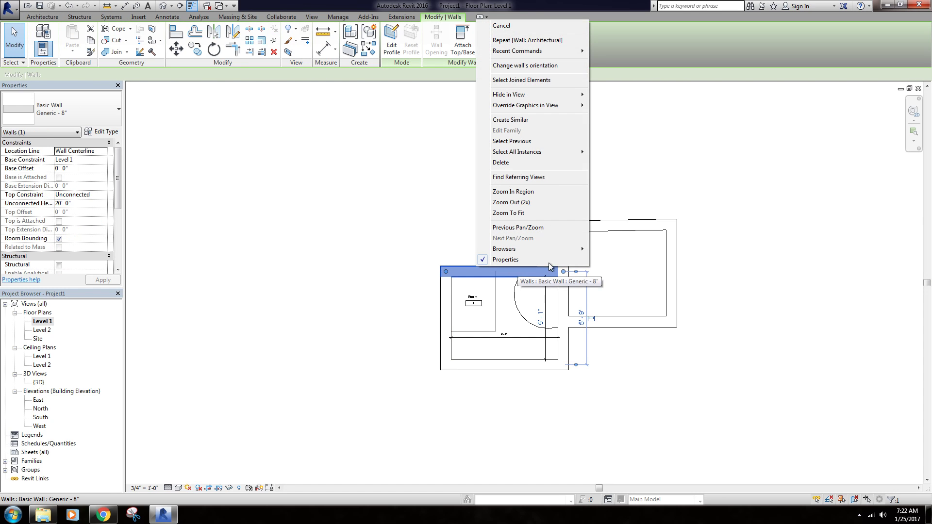
{"action": "left_click", "coordinate": [613, 94]}
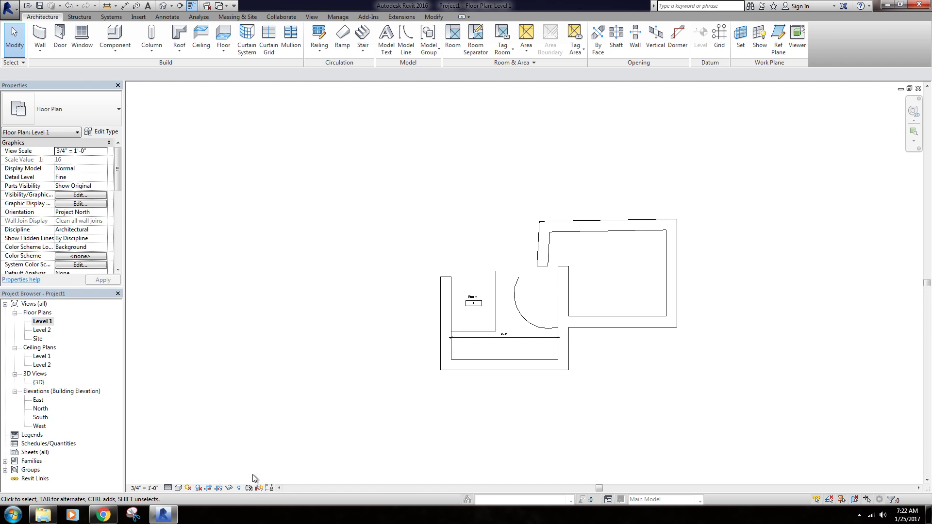
Reveal the hidden elements in the Level 1 plan, unhide the north wall, and leave the reveal mode
{"action": "left_click", "coordinate": [238, 487]}
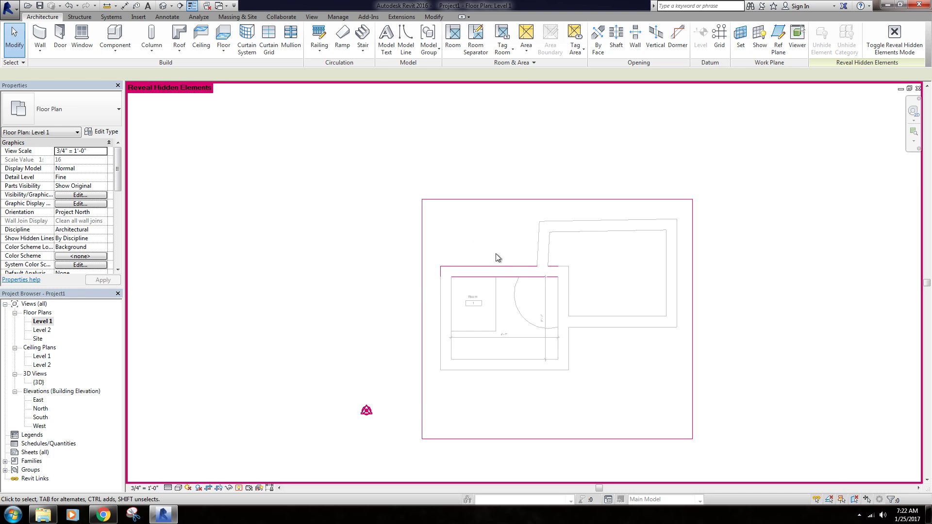
{"action": "left_click", "coordinate": [485, 269]}
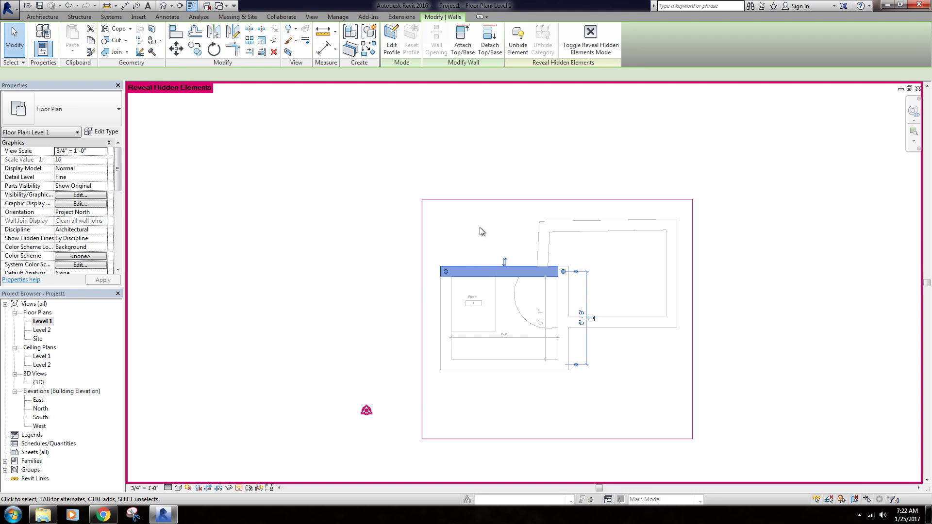
{"action": "right_click", "coordinate": [480, 228]}
{"action": "mouse_move", "coordinate": [549, 314]}
{"action": "left_click", "coordinate": [613, 313]}
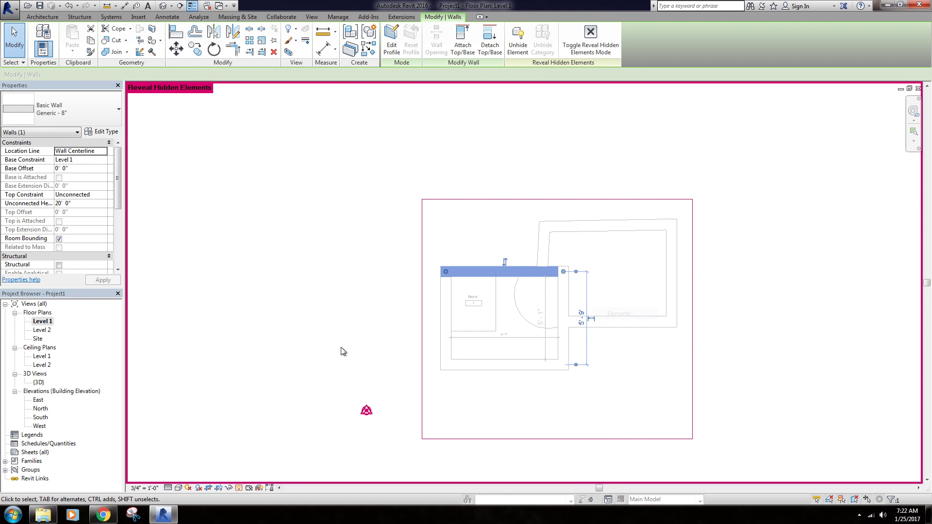
{"action": "left_click", "coordinate": [344, 292]}
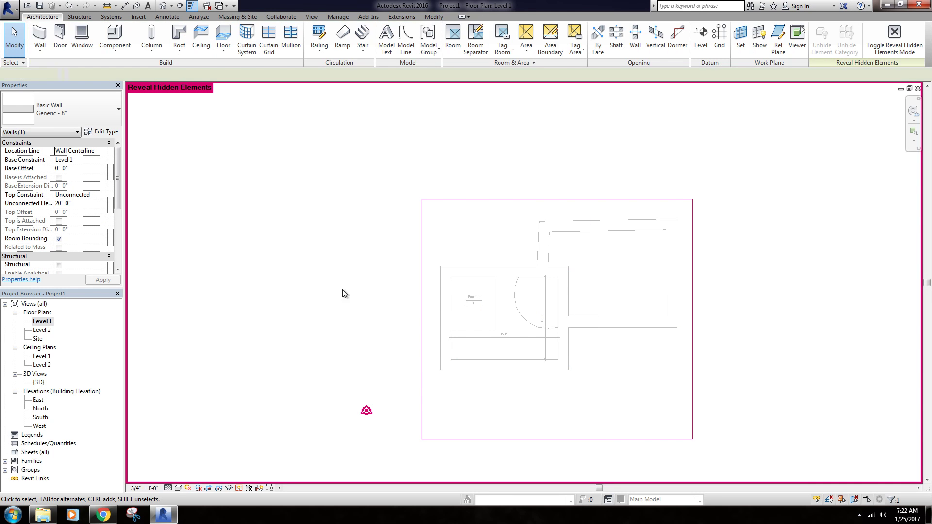
{"action": "left_click", "coordinate": [240, 488]}
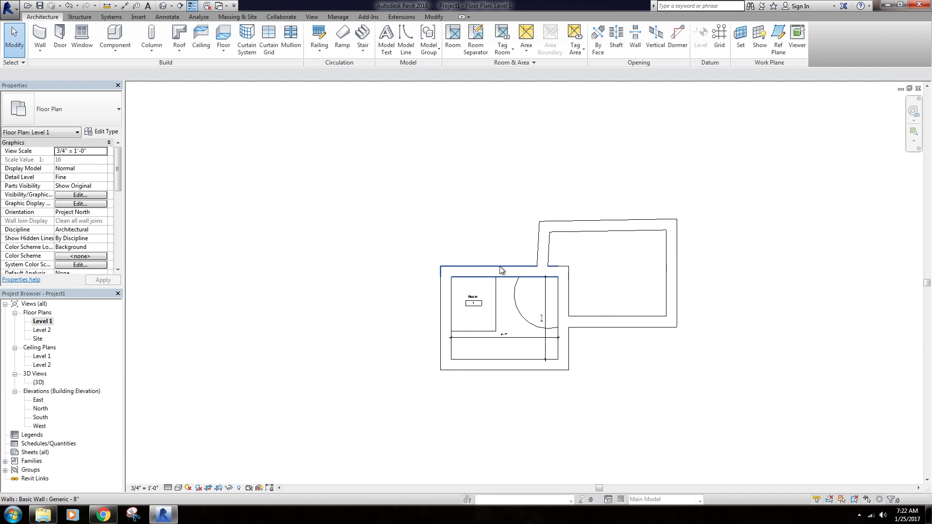
{"action": "left_click", "coordinate": [248, 488]}
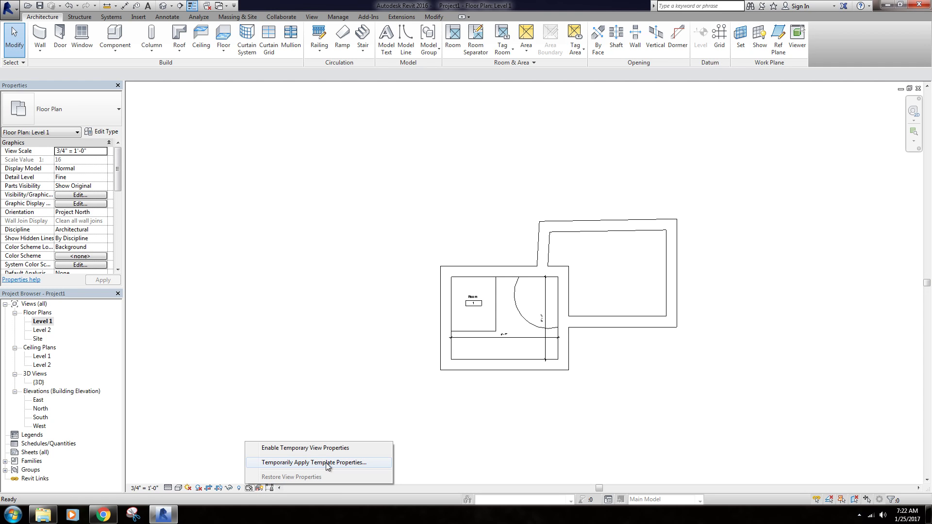
{"action": "left_click", "coordinate": [391, 287]}
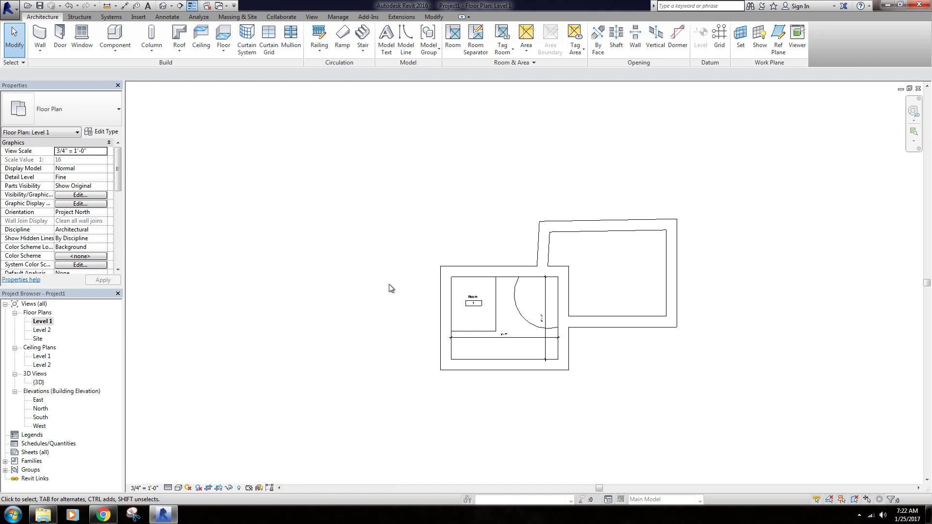
{"action": "middle_click_drag", "start_coordinate": [419, 258], "coordinate": [396, 264]}
{"action": "middle_click_drag", "start_coordinate": [420, 349], "coordinate": [396, 353]}
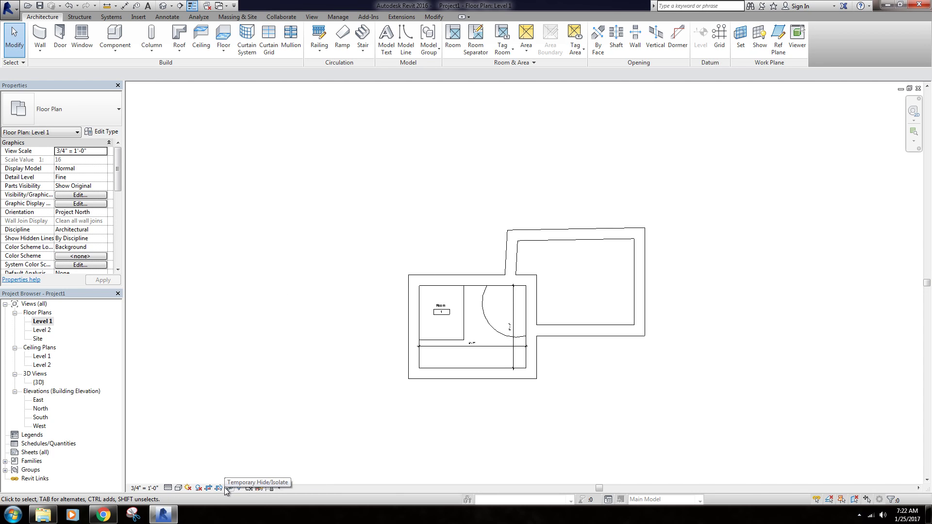
{"action": "mouse_move", "coordinate": [313, 314]}
{"action": "middle_mouse_down"}
{"action": "mouse_move", "coordinate": [305, 320]}
{"action": "mouse_move", "coordinate": [333, 285]}
{"action": "middle_mouse_up"}
{"action": "mouse_move", "coordinate": [319, 356]}
{"action": "middle_mouse_down"}
{"action": "mouse_move", "coordinate": [335, 369]}
{"action": "mouse_move", "coordinate": [317, 335]}
{"action": "mouse_move", "coordinate": [306, 339]}
{"action": "middle_mouse_up"}
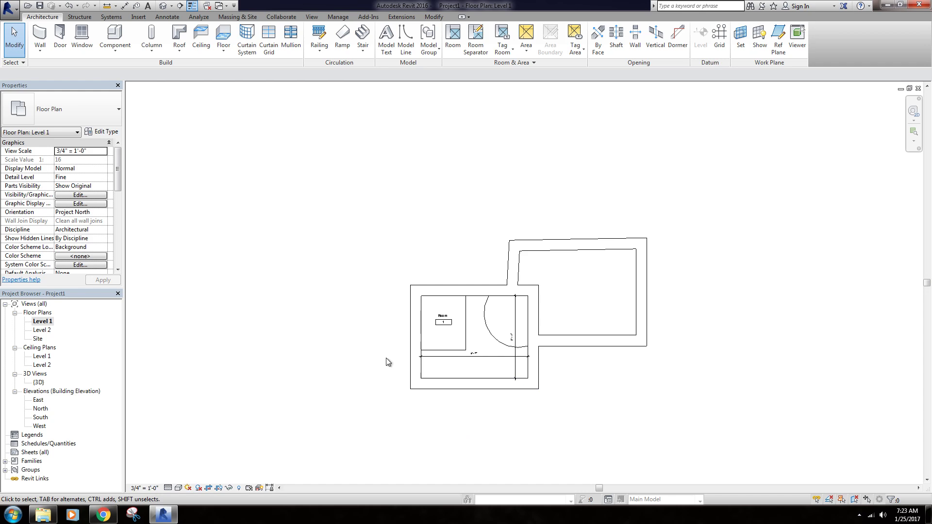
{"action": "middle_click_drag", "start_coordinate": [672, 336], "coordinate": [665, 337]}
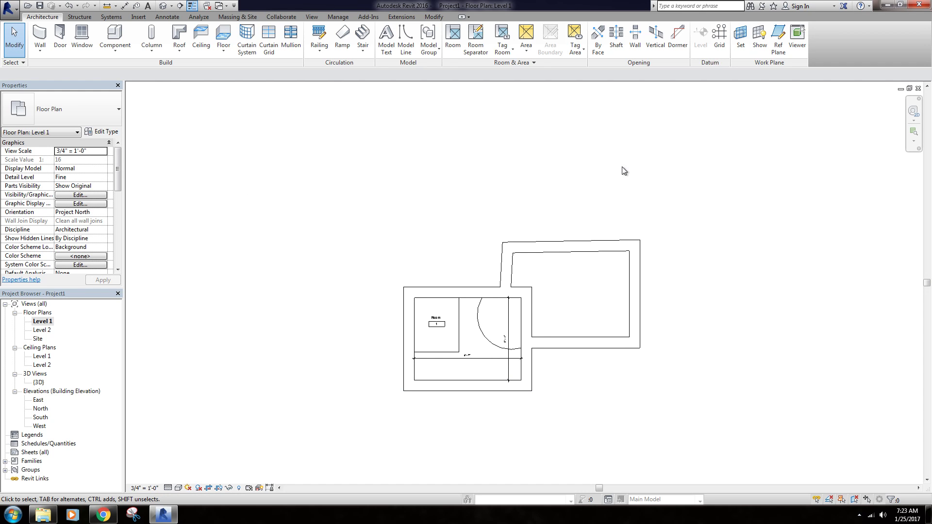